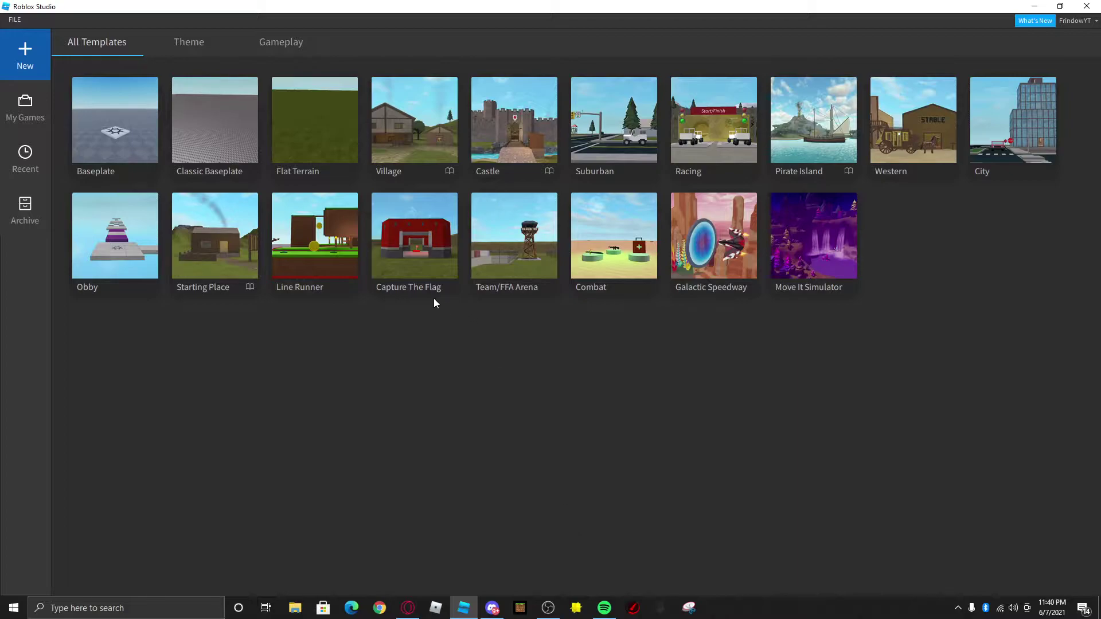
Step: Create a new place from the Classic Baseplate template
{"action": "left_click", "coordinate": [224, 152]}
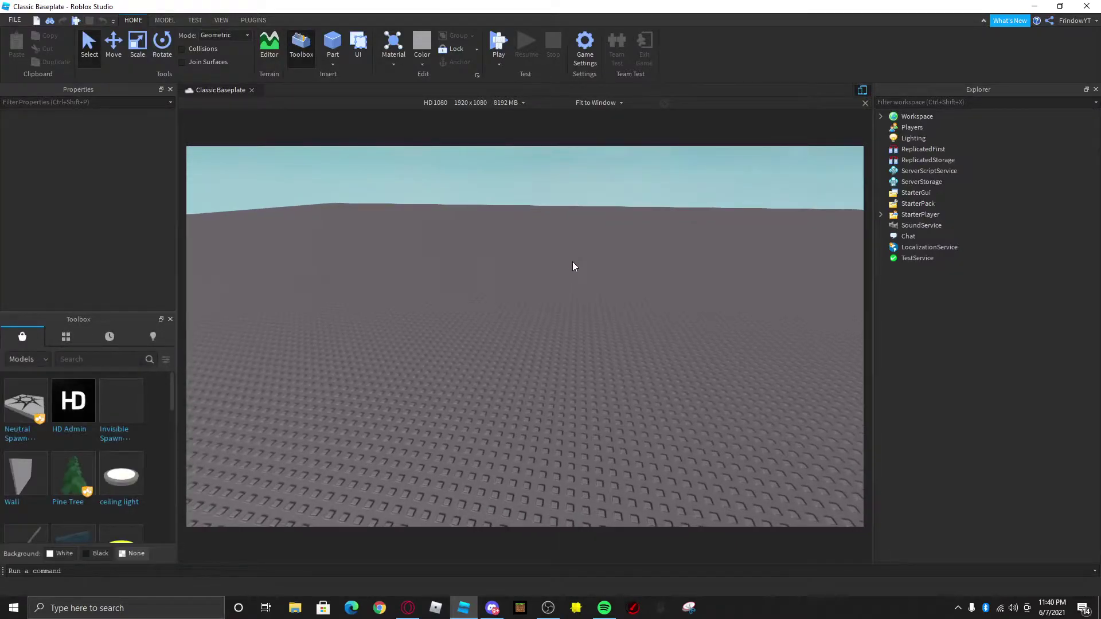
{"action": "scroll", "coordinate": [572, 261], "scroll_direction": "down", "scroll_amount": 3}
{"action": "right_click_drag", "start_coordinate": [393, 340], "coordinate": [390, 341]}
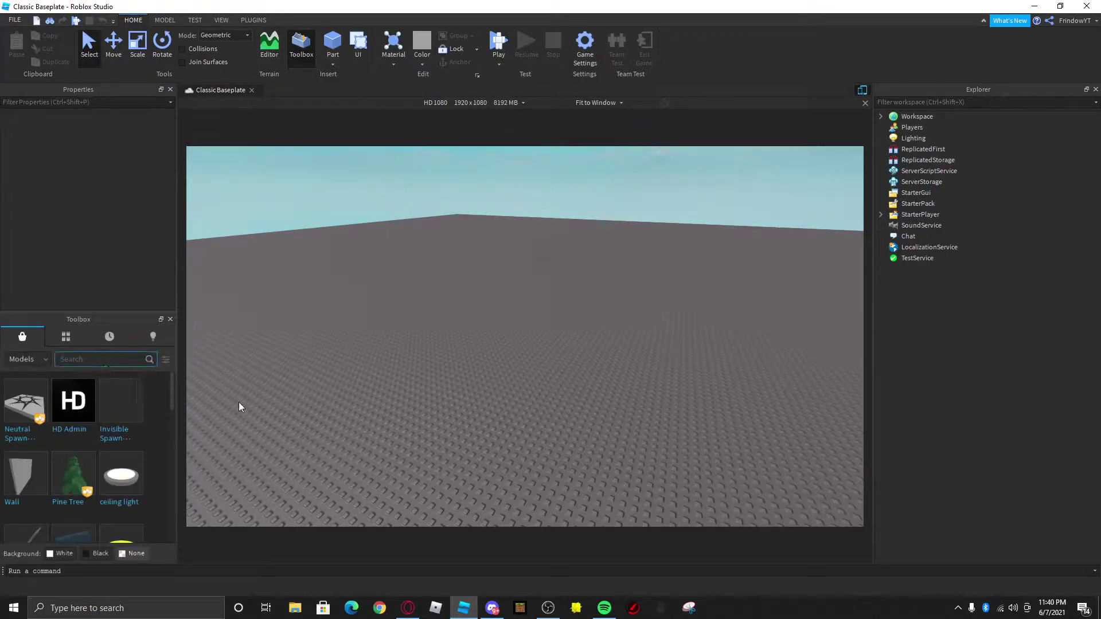
Step: Search the Toolbox models for "Sword", insert the Sword tool into the starter pack, and expand StarterPack
{"action": "type", "text": "Sword"}
{"action": "key", "text": "Return"}
{"action": "left_click", "coordinate": [32, 443]}
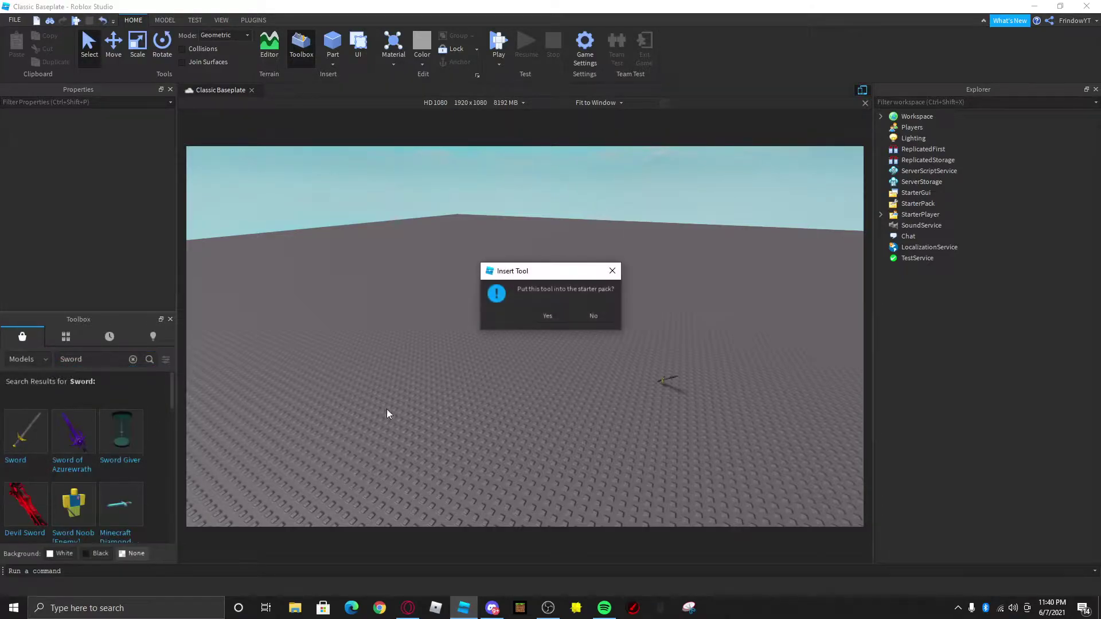
{"action": "left_click", "coordinate": [546, 317]}
{"action": "left_click", "coordinate": [893, 215]}
{"action": "left_click", "coordinate": [892, 214]}
{"action": "mouse_move", "coordinate": [1029, 214]}
{"action": "left_mouse_down"}
{"action": "mouse_move", "coordinate": [955, 220]}
{"action": "mouse_move", "coordinate": [1021, 214]}
{"action": "left_mouse_up"}
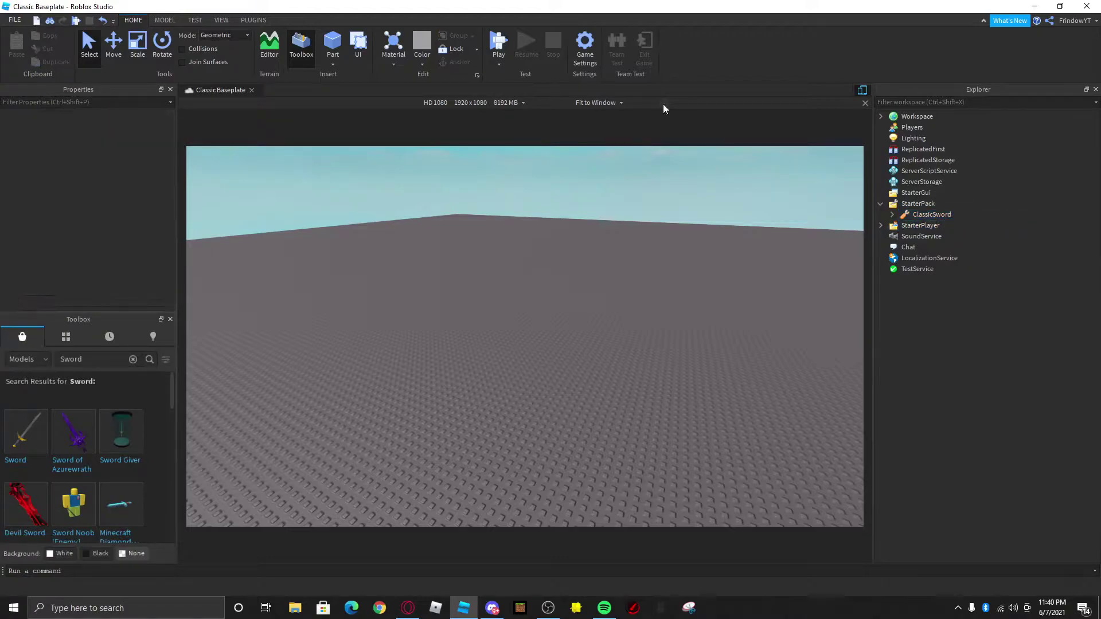
Step: Start a play test and equip the sword from inventory slot 1
{"action": "left_click", "coordinate": [197, 22]}
{"action": "left_click", "coordinate": [23, 44]}
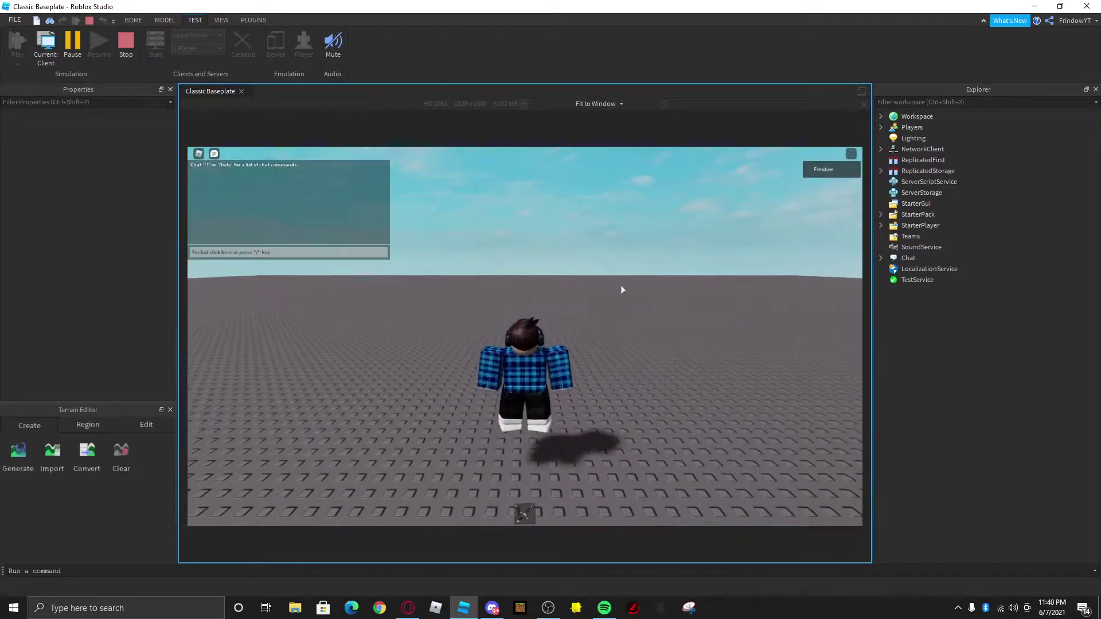
{"action": "key", "text": "1"}
Step: Walk the character around the baseplate while swinging the sword, and end the play test
{"action": "key", "text": "d"}
{"action": "key", "text": "s"}
{"action": "key", "text": "a"}
{"action": "left_click", "coordinate": [667, 286]}
{"action": "left_click", "coordinate": [667, 286]}
{"action": "key", "text": "s"}
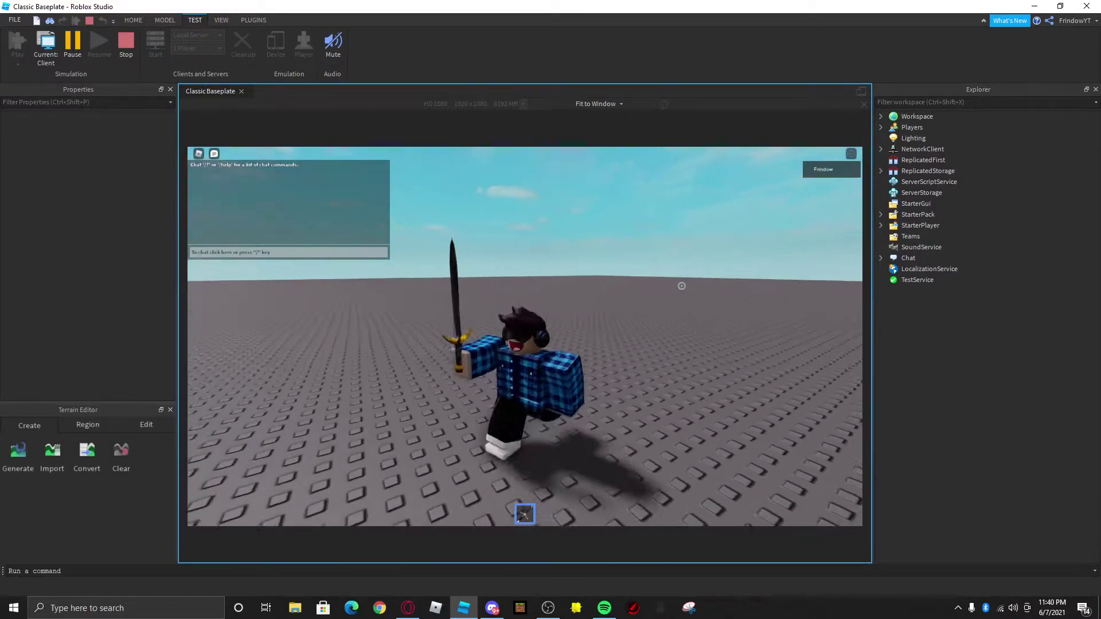
{"action": "key", "text": "w"}
{"action": "double_click", "coordinate": [682, 286]}
{"action": "key", "text": "d"}
{"action": "right_click_drag", "start_coordinate": [681, 286], "coordinate": [680, 285]}
{"action": "key", "text": "a"}
{"action": "double_click", "coordinate": [681, 286]}
{"action": "key", "text": "s"}
{"action": "double_click", "coordinate": [681, 286]}
{"action": "key", "text": "space"}
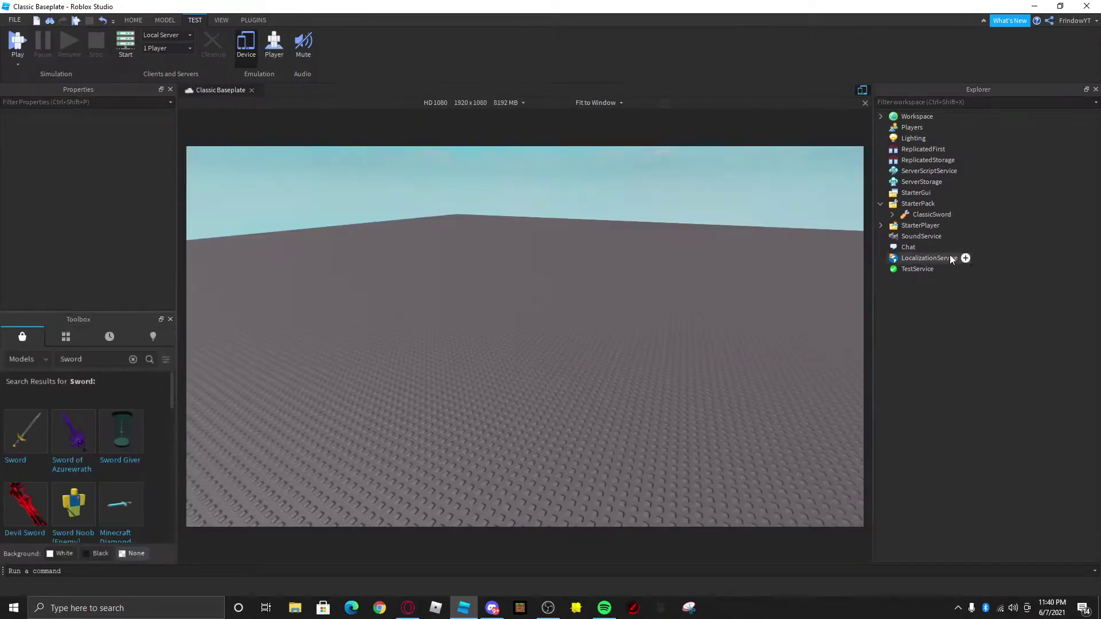
Step: Move the ClassicSword tool from StarterPack into Workspace and insert a Trail object into its Handle
{"action": "left_click_drag", "start_coordinate": [961, 183], "coordinate": [917, 117]}
{"action": "left_click", "coordinate": [892, 149]}
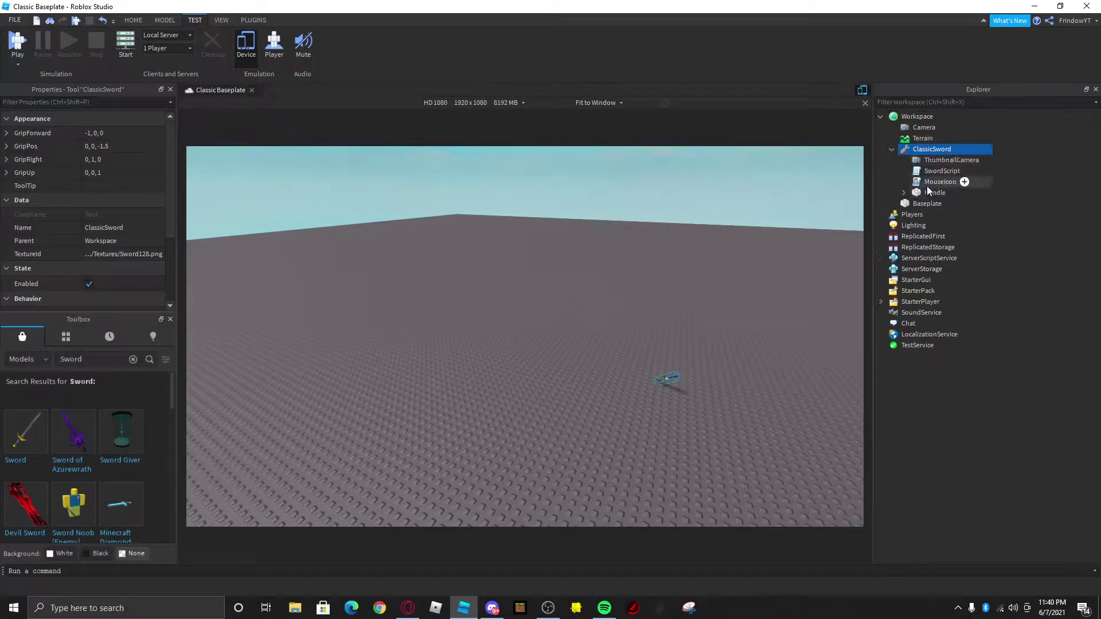
{"action": "left_click", "coordinate": [929, 193]}
{"action": "double_click", "coordinate": [927, 192]}
{"action": "right_click", "coordinate": [922, 194]}
{"action": "left_click", "coordinate": [989, 417]}
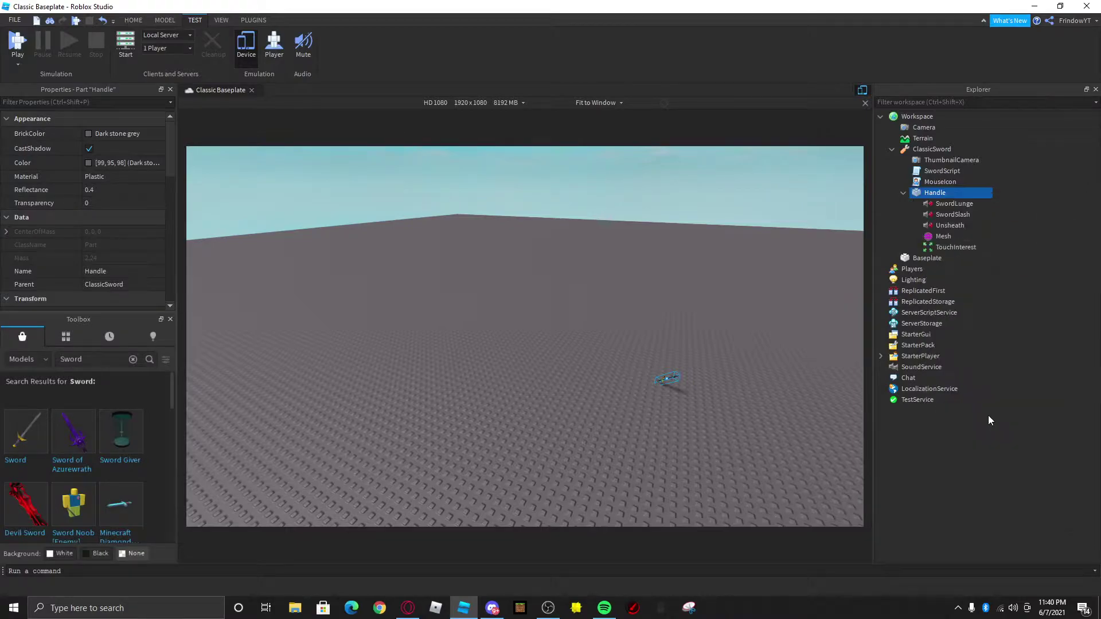
{"action": "type", "text": "trail"}
{"action": "left_click", "coordinate": [910, 227]}
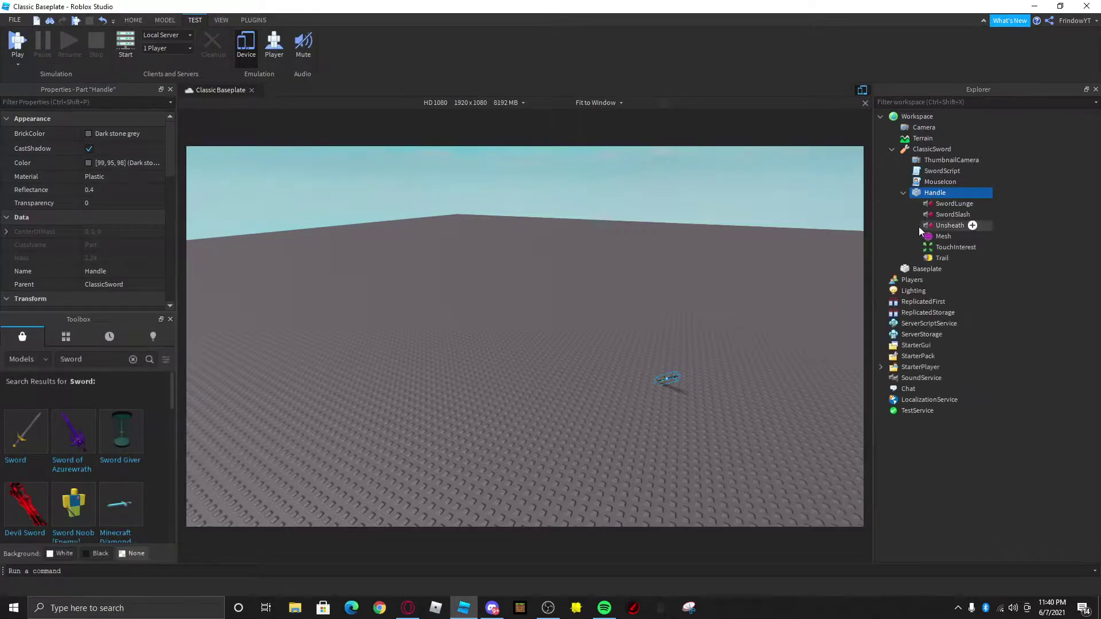
Step: Rotate the whole ClassicSword tool so that it stands upright with the blade pointing up
{"action": "left_click", "coordinate": [903, 192]}
{"action": "left_click", "coordinate": [892, 149]}
{"action": "left_click", "coordinate": [906, 149]}
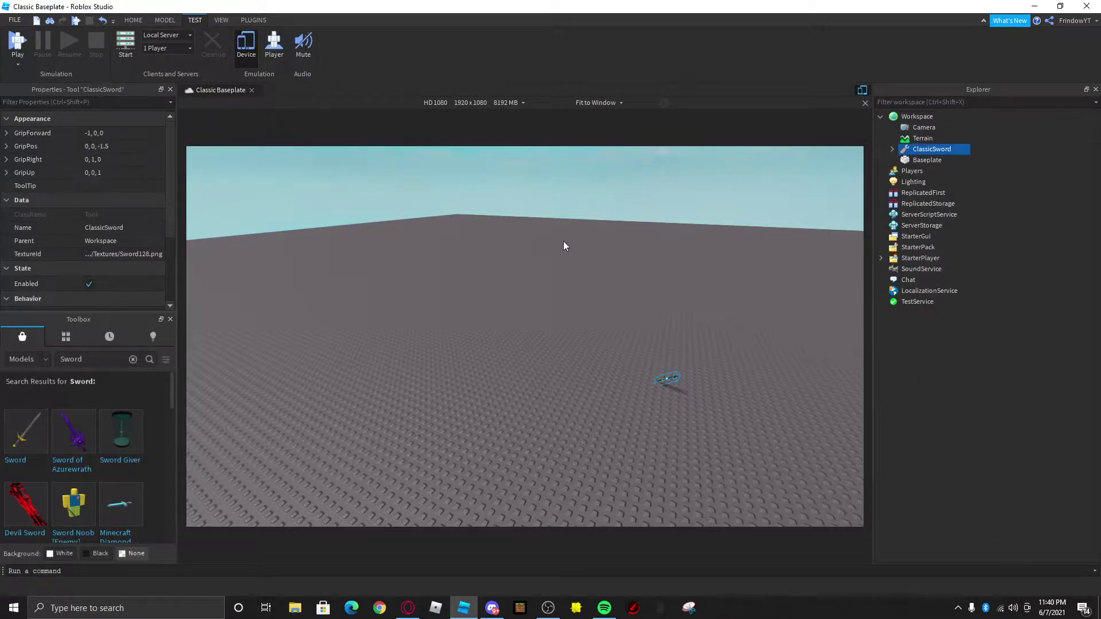
{"action": "key", "text": "f"}
{"action": "left_click", "coordinate": [165, 19]}
{"action": "left_click", "coordinate": [89, 43]}
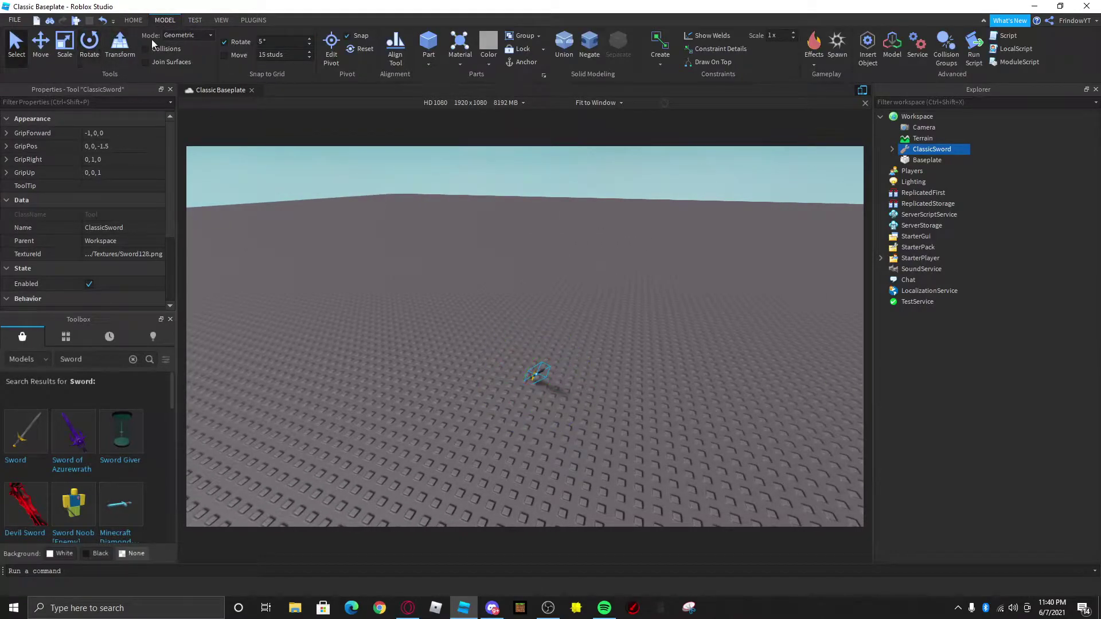
{"action": "right_click_drag", "start_coordinate": [657, 295], "coordinate": [625, 325]}
{"action": "left_click_drag", "start_coordinate": [591, 341], "coordinate": [594, 215]}
{"action": "right_click_drag", "start_coordinate": [594, 216], "coordinate": [652, 323]}
{"action": "left_click_drag", "start_coordinate": [602, 300], "coordinate": [593, 278]}
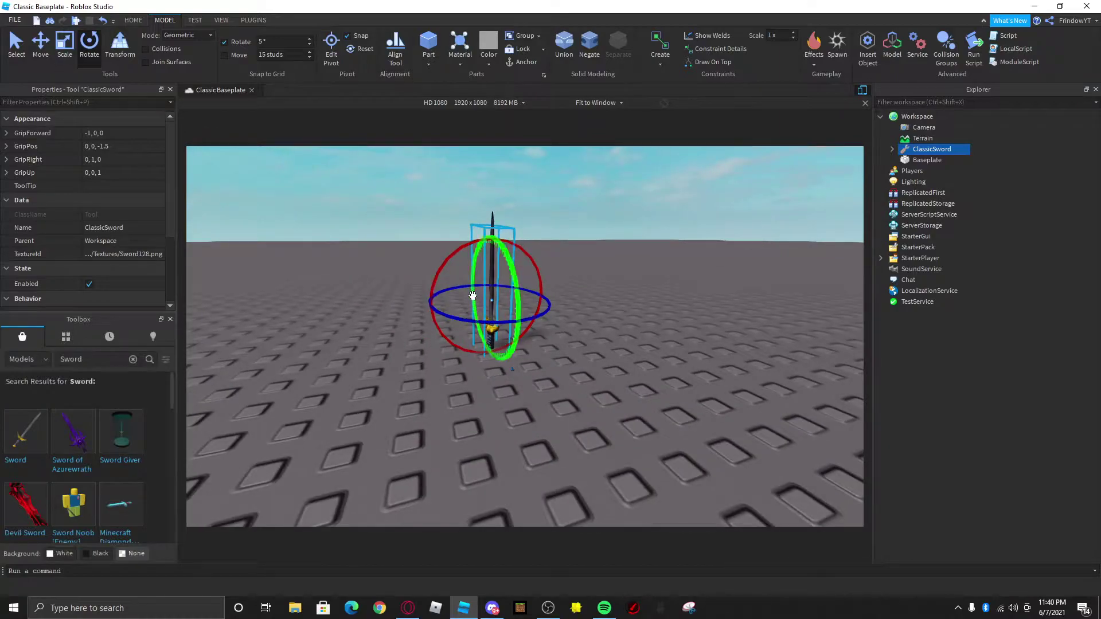
{"action": "left_click_drag", "start_coordinate": [490, 285], "coordinate": [485, 324]}
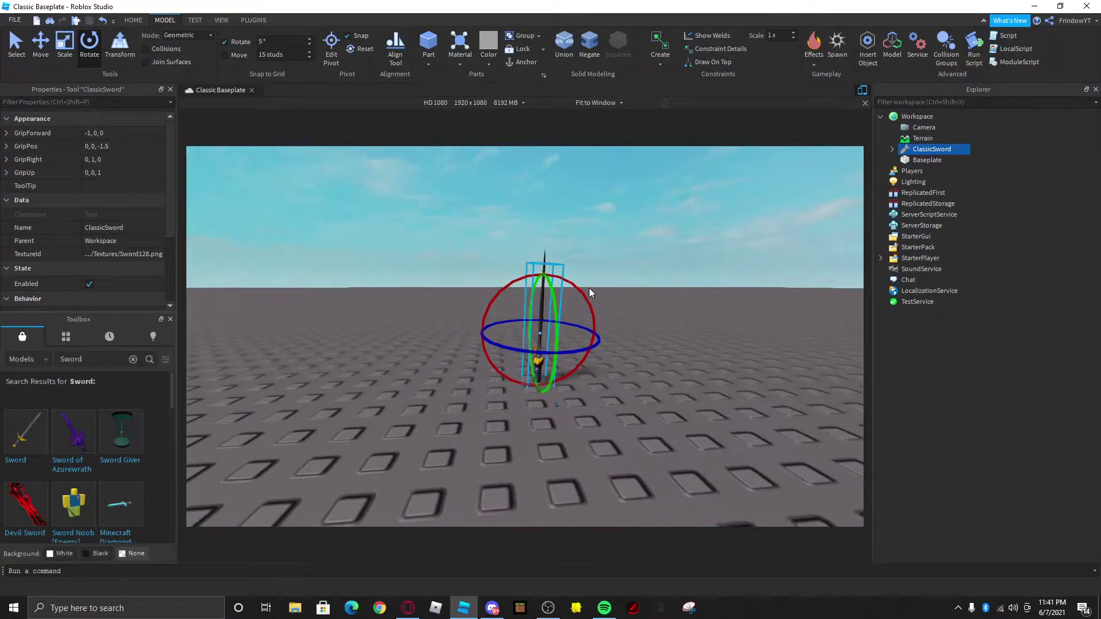
{"action": "right_click_drag", "start_coordinate": [589, 288], "coordinate": [610, 264]}
Step: Raise the upright sword above the baseplate and adjust its rotation
{"action": "left_click", "coordinate": [32, 54]}
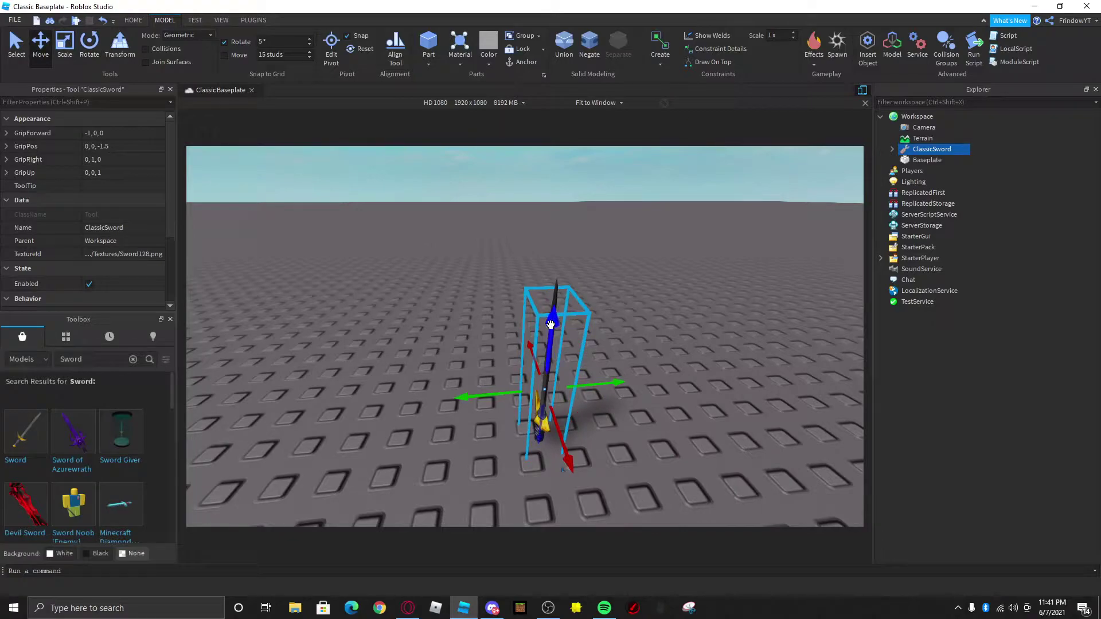
{"action": "left_click_drag", "start_coordinate": [550, 325], "coordinate": [345, 173]}
{"action": "left_click", "coordinate": [89, 58]}
{"action": "right_click_drag", "start_coordinate": [499, 219], "coordinate": [553, 243]}
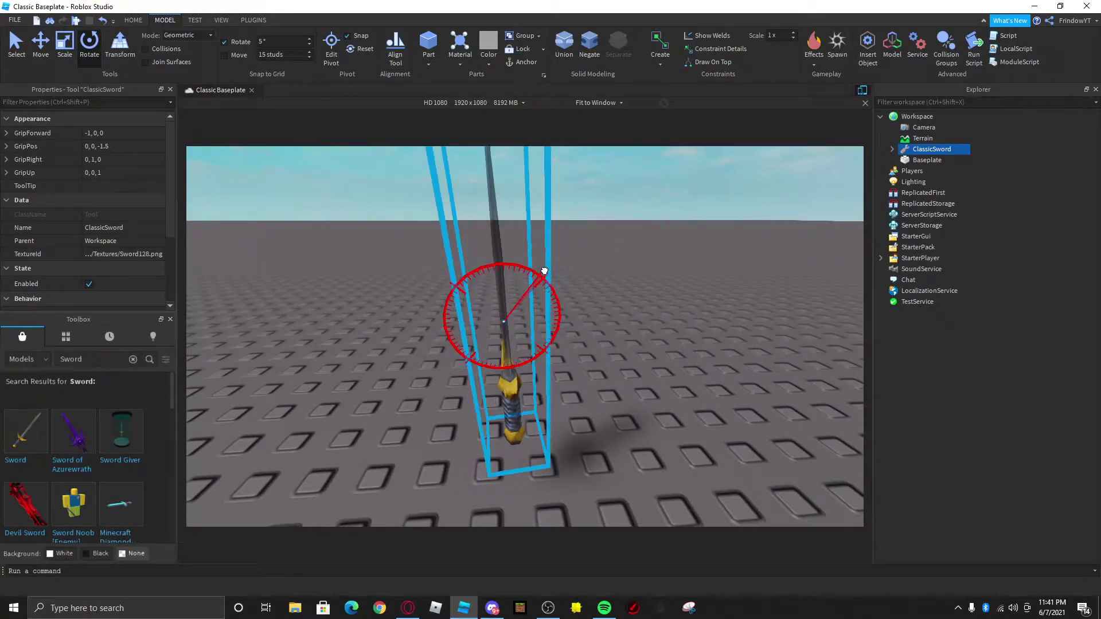
{"action": "scroll", "coordinate": [546, 277], "scroll_direction": "down", "scroll_amount": 5}
Step: Insert an Attachment into the sword's Handle, name it Attachment0, and duplicate it as Attachment1
{"action": "left_click", "coordinate": [892, 149]}
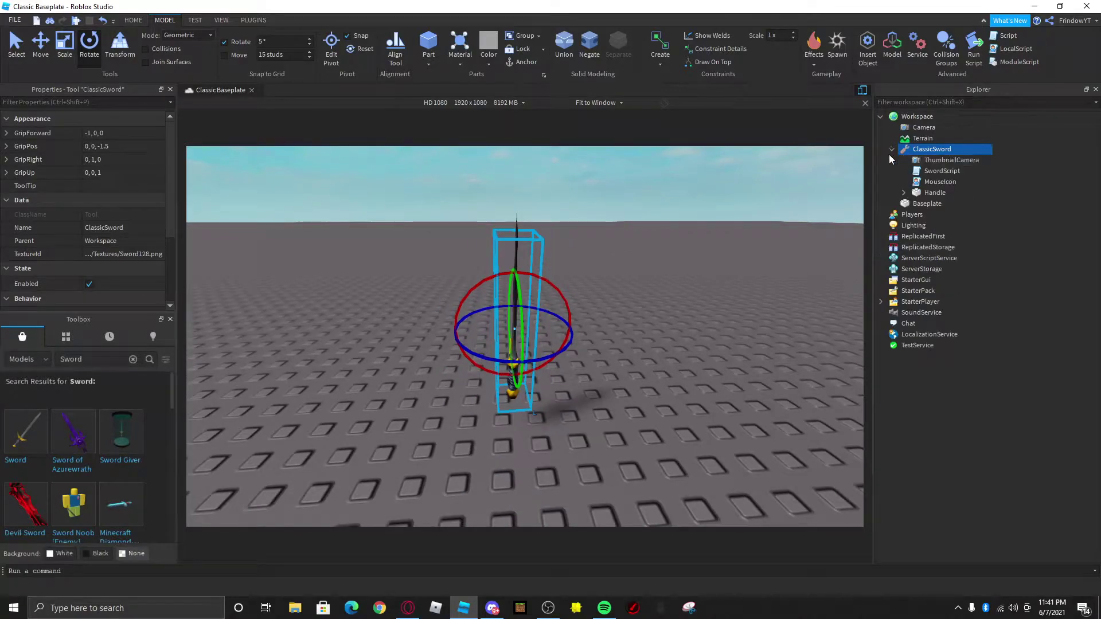
{"action": "left_click", "coordinate": [904, 193]}
{"action": "right_click", "coordinate": [935, 194]}
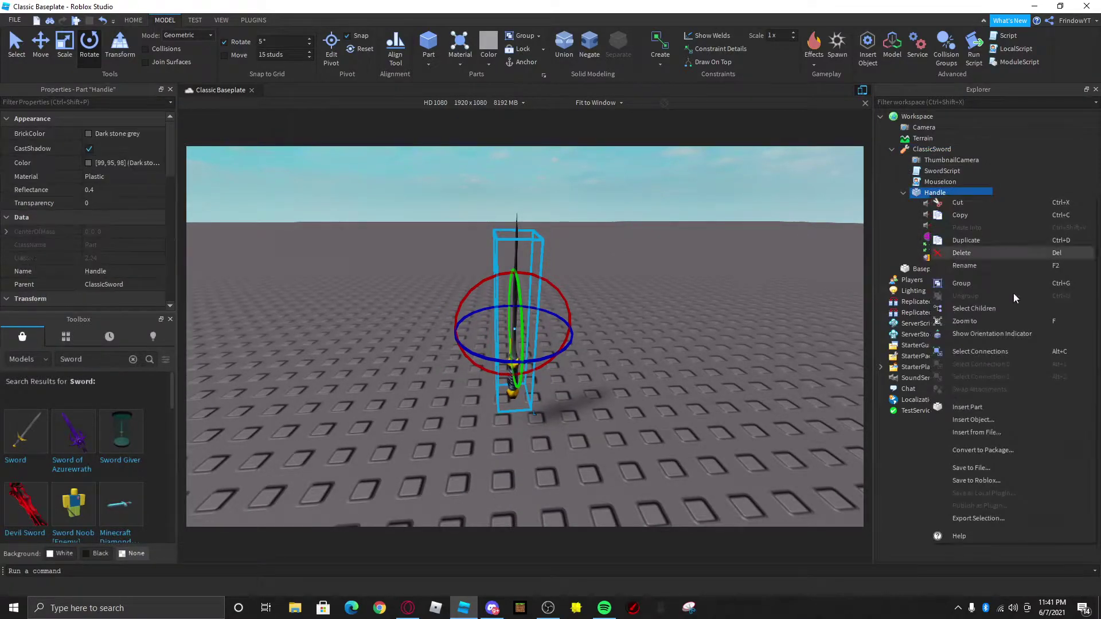
{"action": "left_click", "coordinate": [1002, 423]}
{"action": "type", "text": "att"}
{"action": "left_click", "coordinate": [924, 231]}
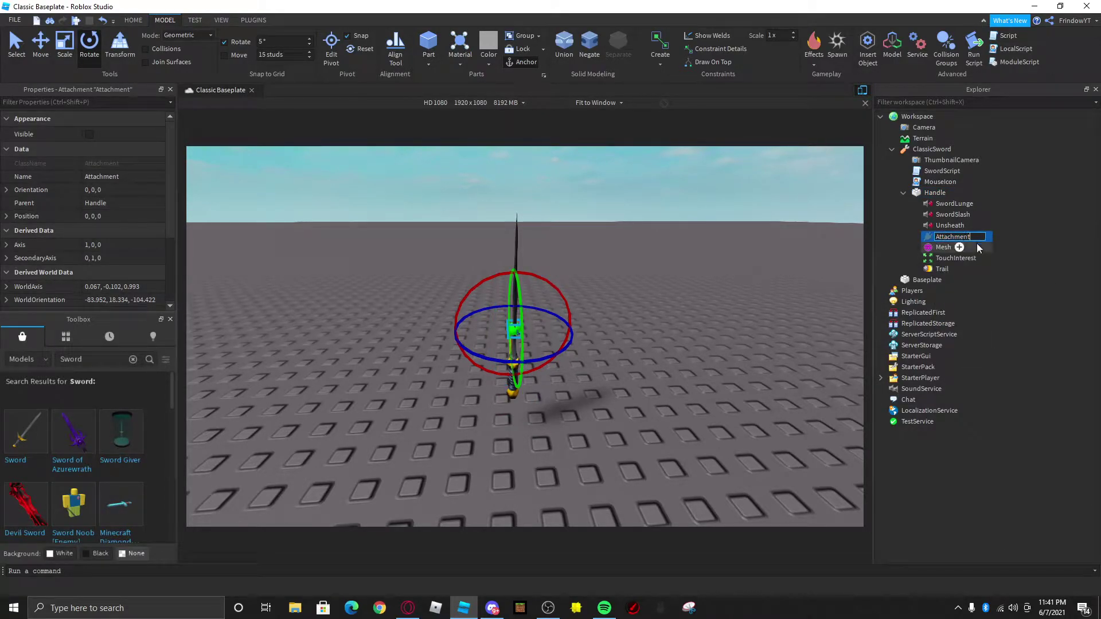
{"action": "type", "text": "0"}
{"action": "key", "text": "Return"}
{"action": "key", "text": "ctrl+d"}
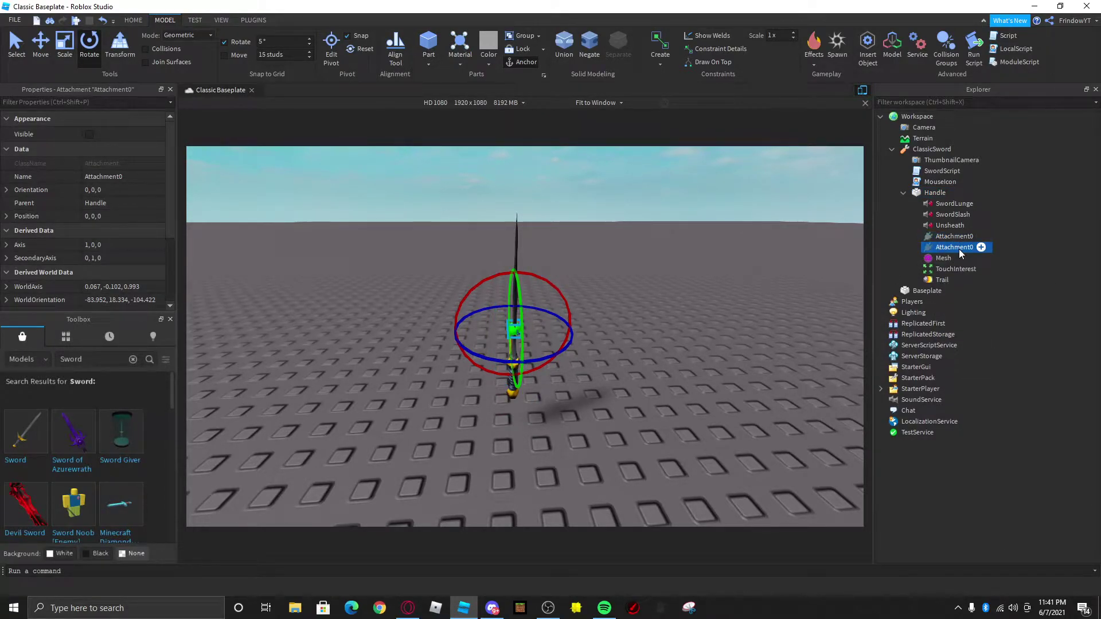
{"action": "left_click", "coordinate": [973, 250]}
Step: Move Attachment0 up along the blade toward the sword's tip
{"action": "left_click", "coordinate": [954, 236]}
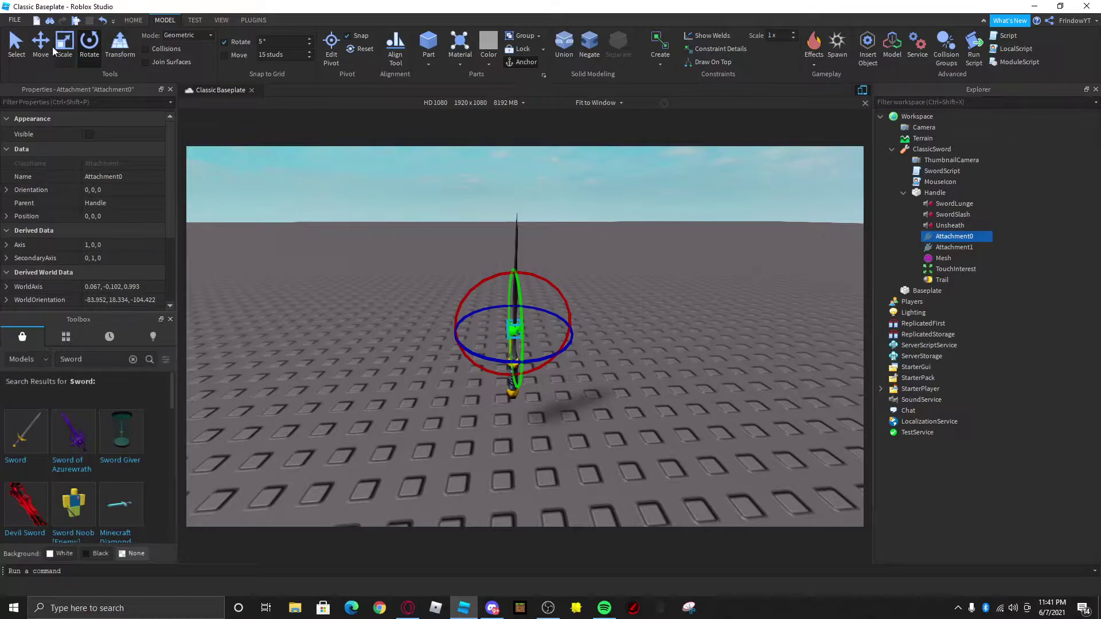
{"action": "key", "text": "ctrl+2"}
{"action": "left_click", "coordinate": [170, 320]}
{"action": "right_click_drag", "start_coordinate": [515, 310], "coordinate": [755, 250]}
{"action": "key", "text": "a"}
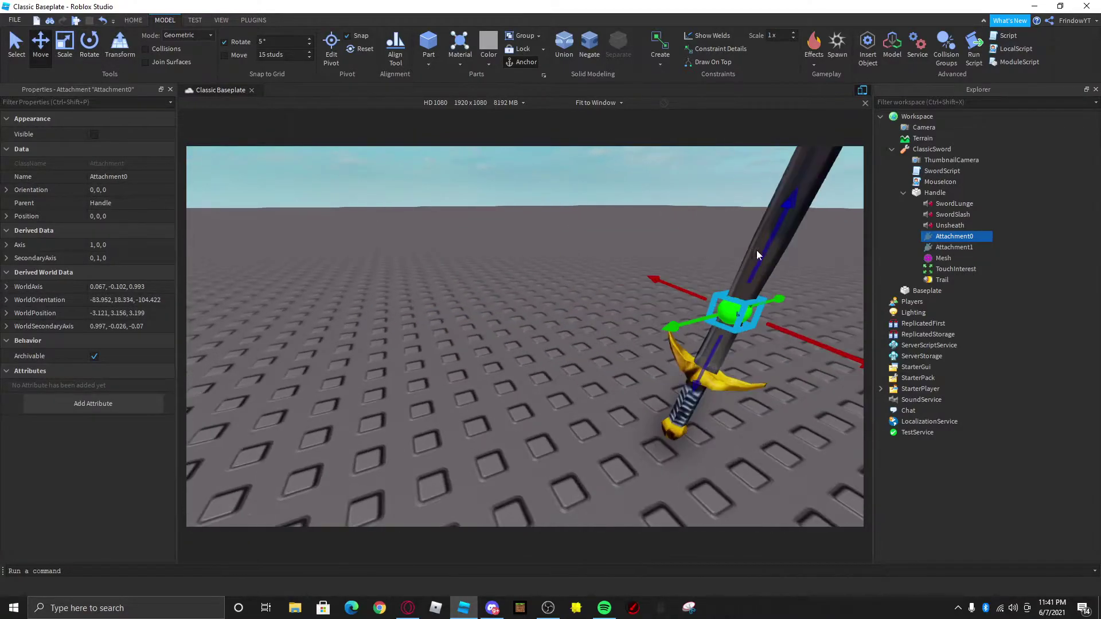
{"action": "key", "text": "s"}
{"action": "scroll", "coordinate": [672, 248], "scroll_direction": "down", "scroll_amount": 2}
{"action": "left_click_drag", "start_coordinate": [672, 247], "coordinate": [658, 183]}
Step: Move Attachment1 down to the sword's guard, to a position of about 0, 0, -0.652
{"action": "left_click", "coordinate": [951, 248]}
{"action": "left_click_drag", "start_coordinate": [602, 304], "coordinate": [608, 317]}
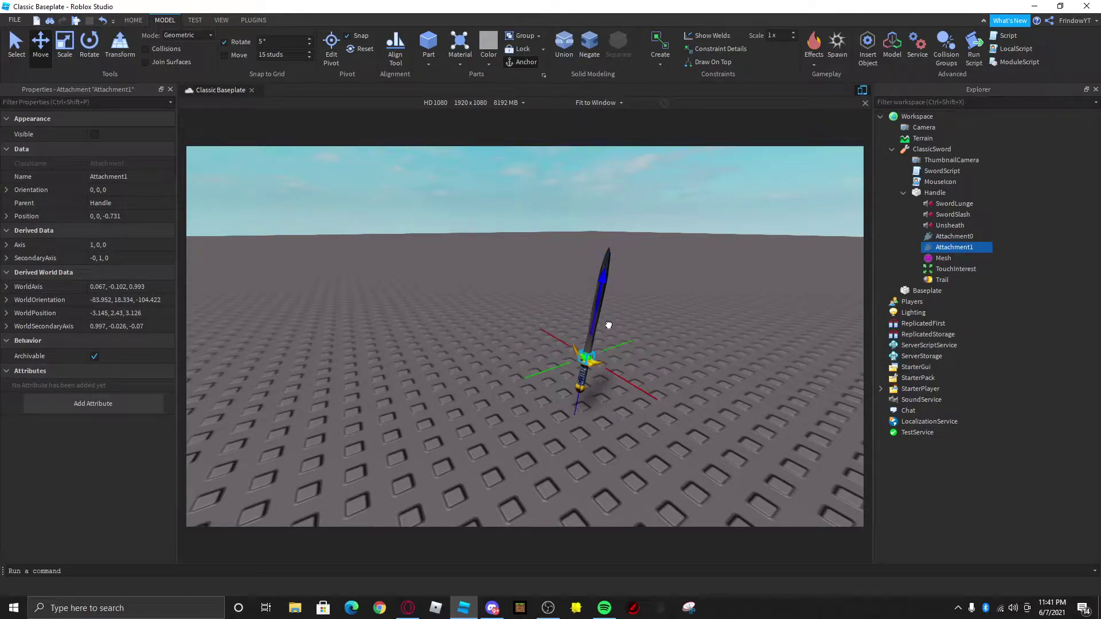
{"action": "left_click_drag", "start_coordinate": [608, 323], "coordinate": [608, 325]}
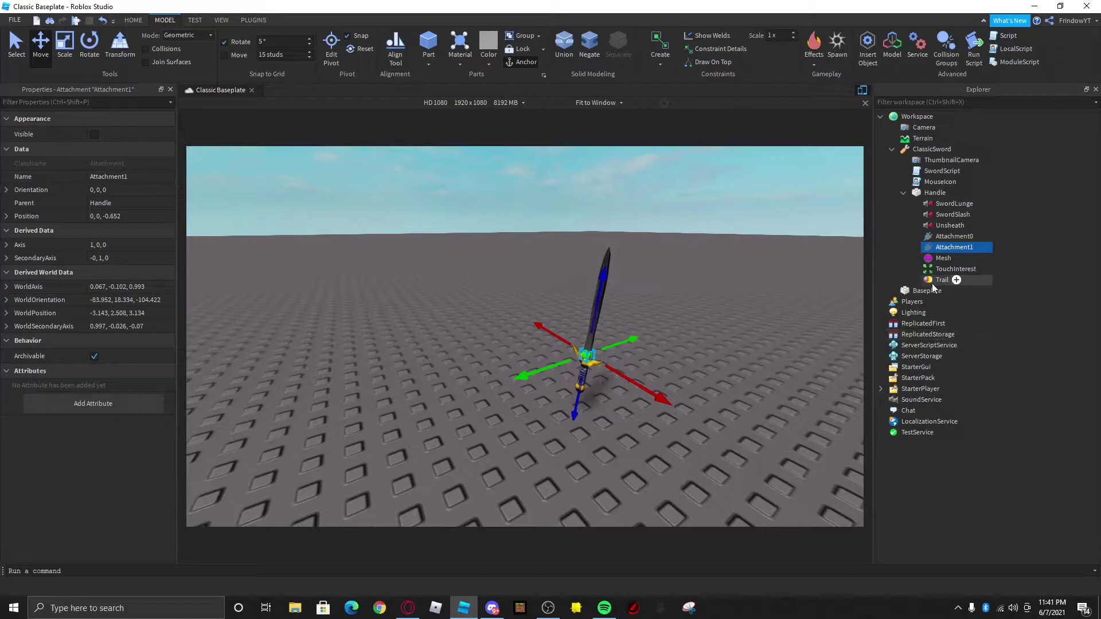
Step: Assign Attachment0 and Attachment1 to the Trail's matching attachment properties
{"action": "left_click", "coordinate": [942, 280]}
{"action": "left_click", "coordinate": [142, 255]}
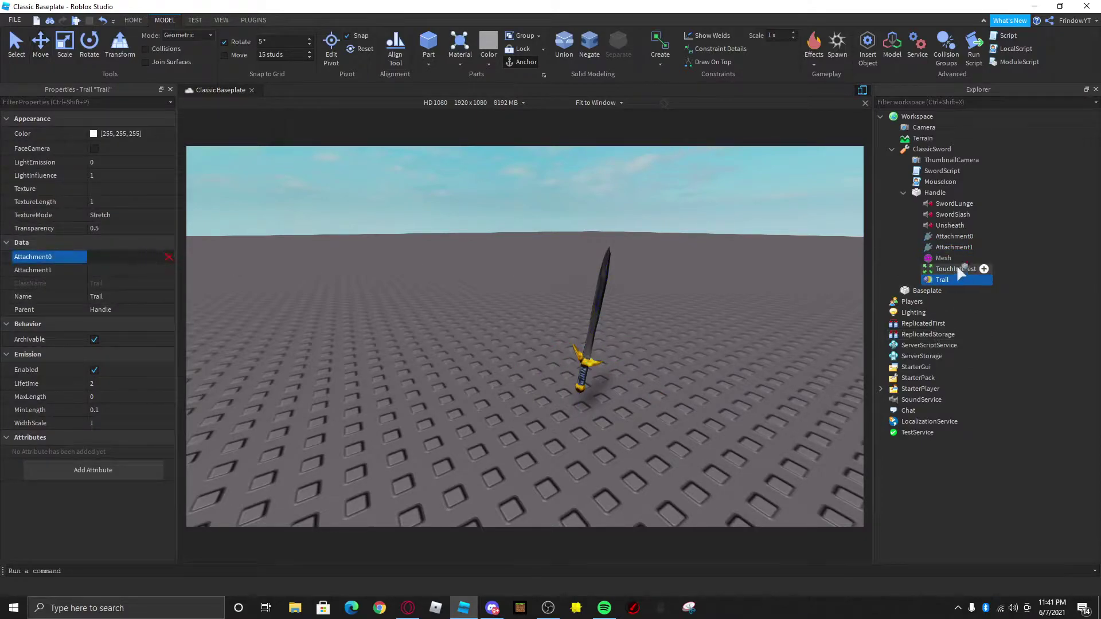
{"action": "left_click", "coordinate": [959, 235]}
{"action": "left_click", "coordinate": [138, 269]}
{"action": "left_click", "coordinate": [955, 247]}
{"action": "left_click", "coordinate": [1030, 247]}
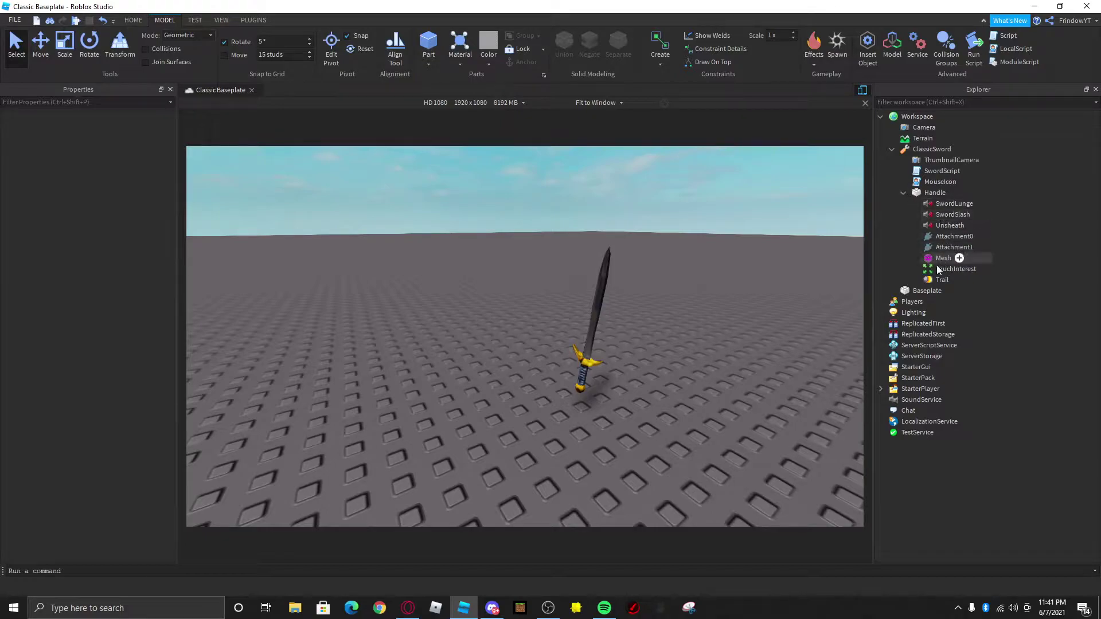
Step: Set the Trail's Lifetime to 0.5
{"action": "left_click", "coordinate": [942, 280]}
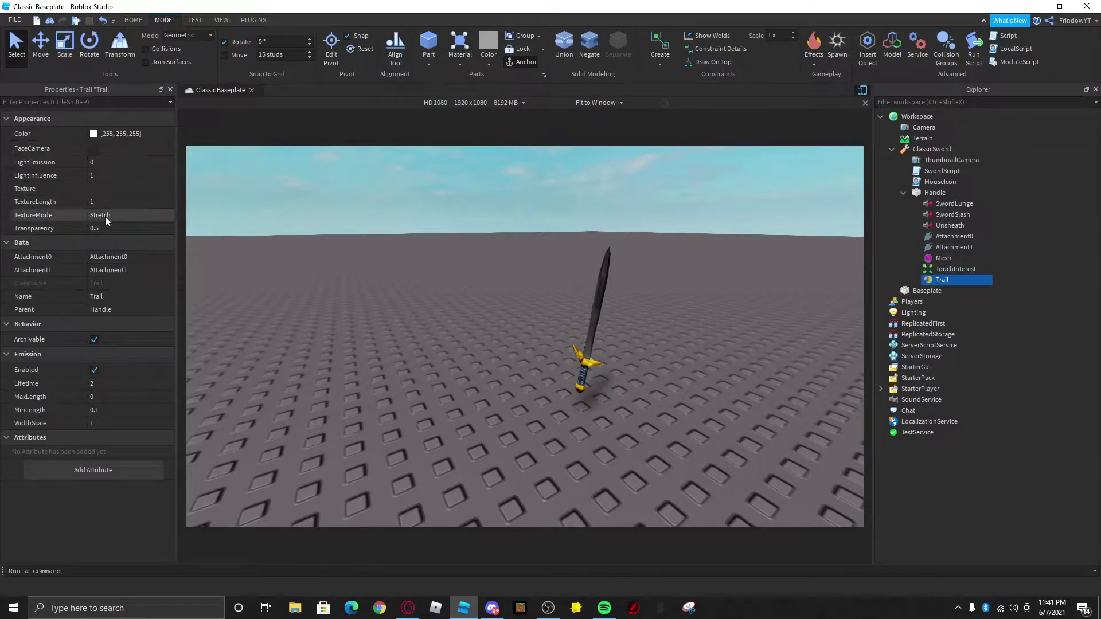
{"action": "left_click", "coordinate": [97, 383]}
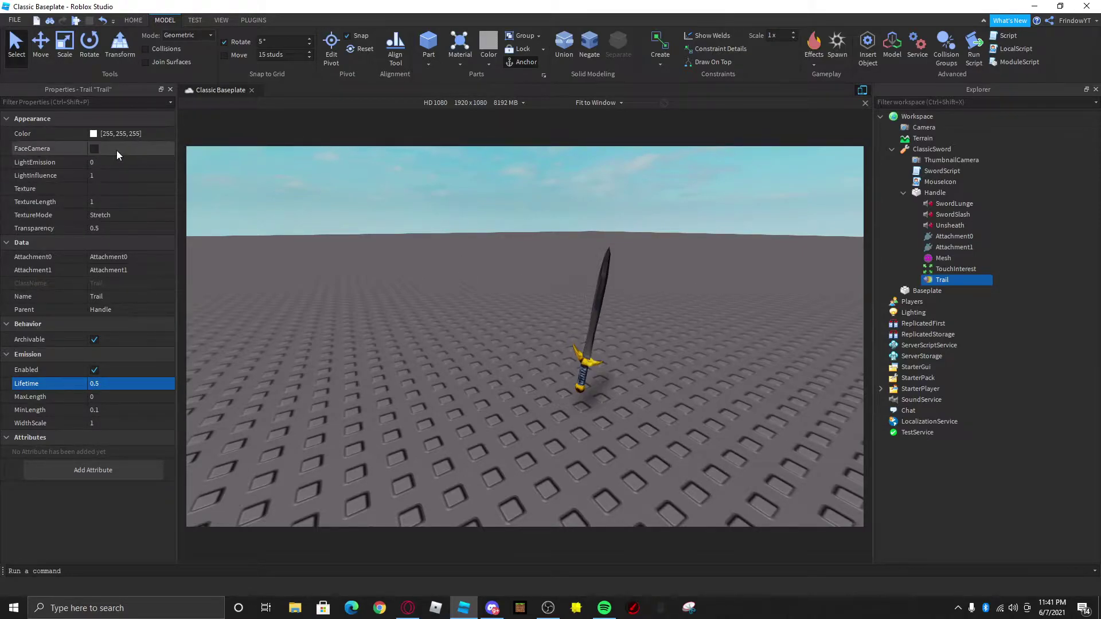
{"action": "scroll", "coordinate": [689, 305], "scroll_direction": "down", "scroll_amount": 3}
{"action": "scroll", "coordinate": [689, 306], "scroll_direction": "down", "scroll_amount": 1}
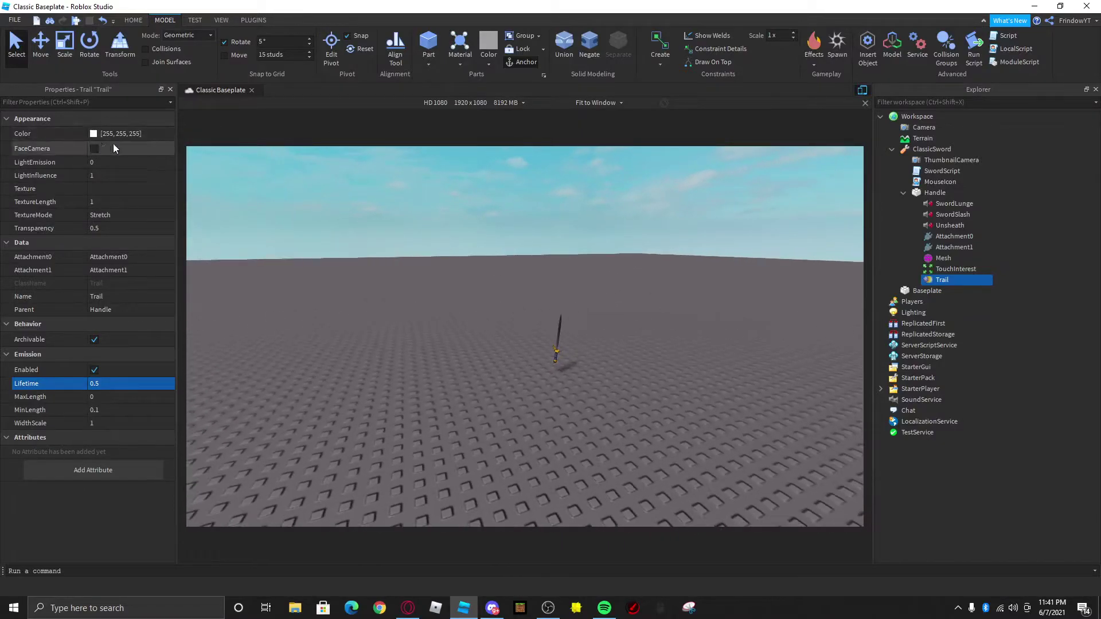
Step: Add a keypoint about a third of the way along the Trail's color sequence and color it light orange (#ffc072)
{"action": "left_click", "coordinate": [99, 135]}
{"action": "left_click", "coordinate": [165, 135]}
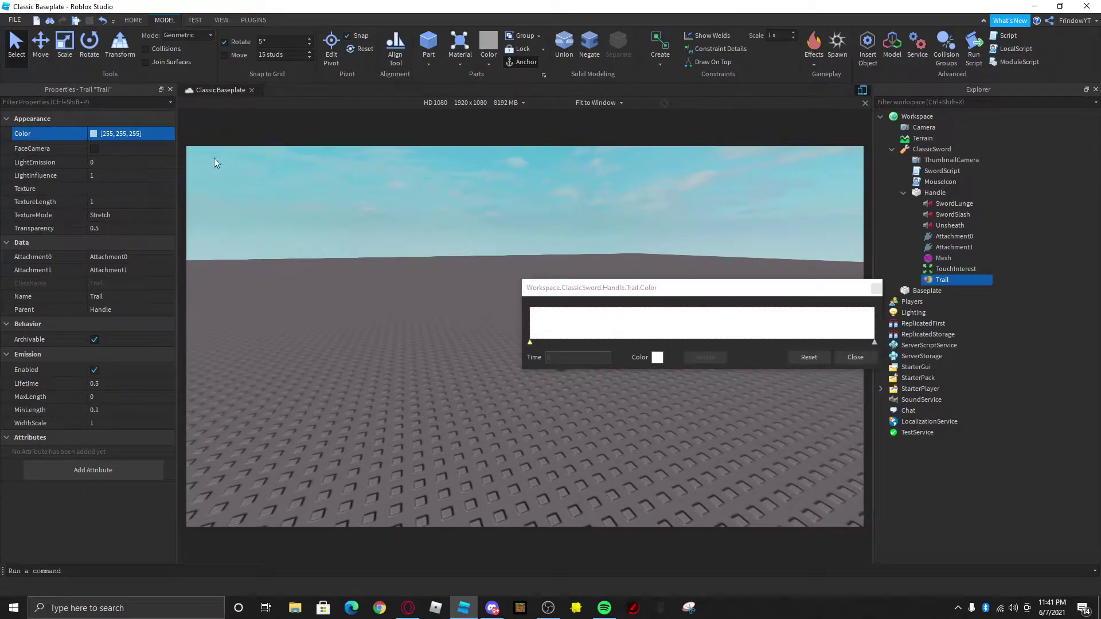
{"action": "left_click", "coordinate": [662, 353]}
{"action": "left_click", "coordinate": [690, 190]}
{"action": "left_click", "coordinate": [642, 326]}
{"action": "left_click", "coordinate": [656, 357]}
{"action": "left_click", "coordinate": [656, 246]}
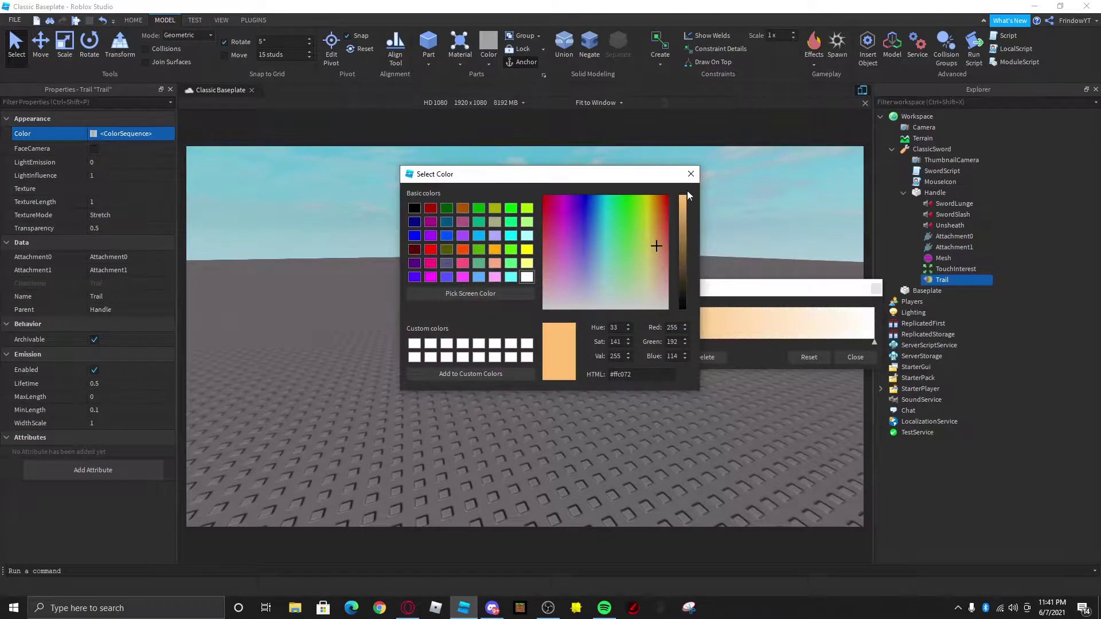
{"action": "left_click", "coordinate": [690, 174]}
Step: Add a keypoint at about time 0.948 in the Trail's color sequence and color it green (#55aa00)
{"action": "left_click", "coordinate": [856, 325]}
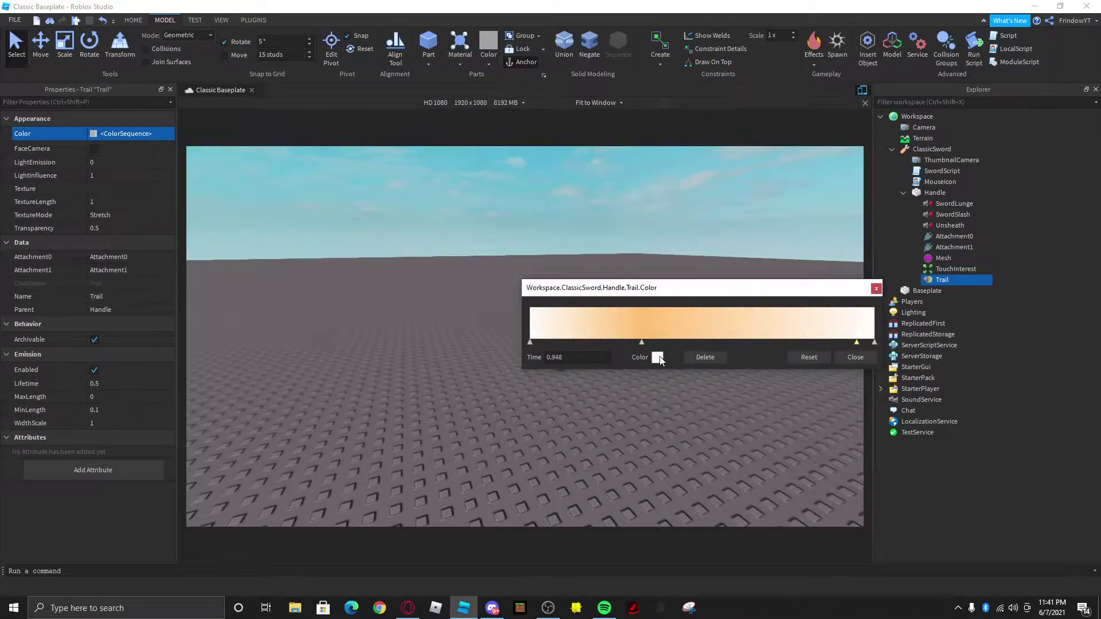
{"action": "left_click", "coordinate": [657, 357]}
{"action": "left_click", "coordinate": [479, 250]}
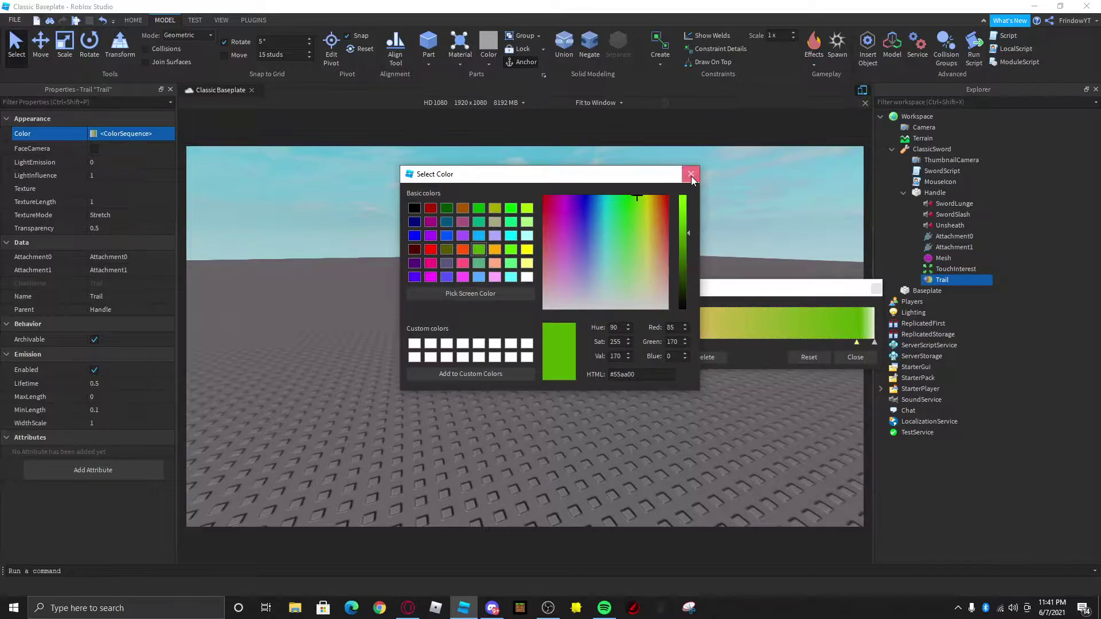
{"action": "left_click", "coordinate": [691, 175]}
Step: Add a keypoint at about time 0.0233 in the Trail's color sequence and color it orange-red
{"action": "left_click", "coordinate": [554, 333]}
{"action": "left_click", "coordinate": [657, 357]}
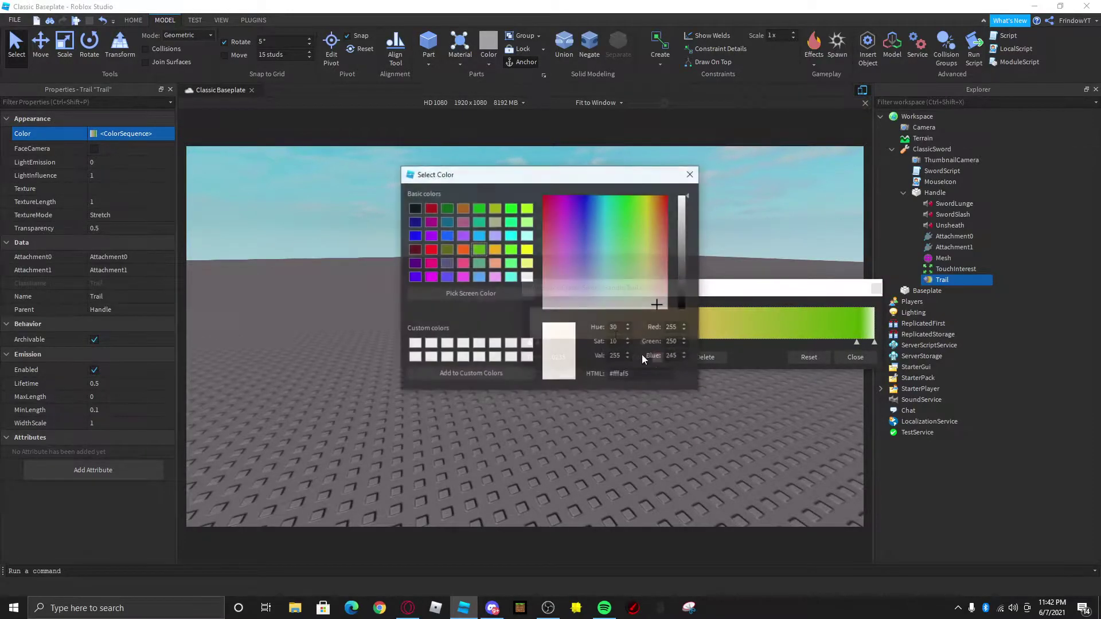
{"action": "left_click", "coordinate": [463, 249]}
{"action": "left_click", "coordinate": [691, 174]}
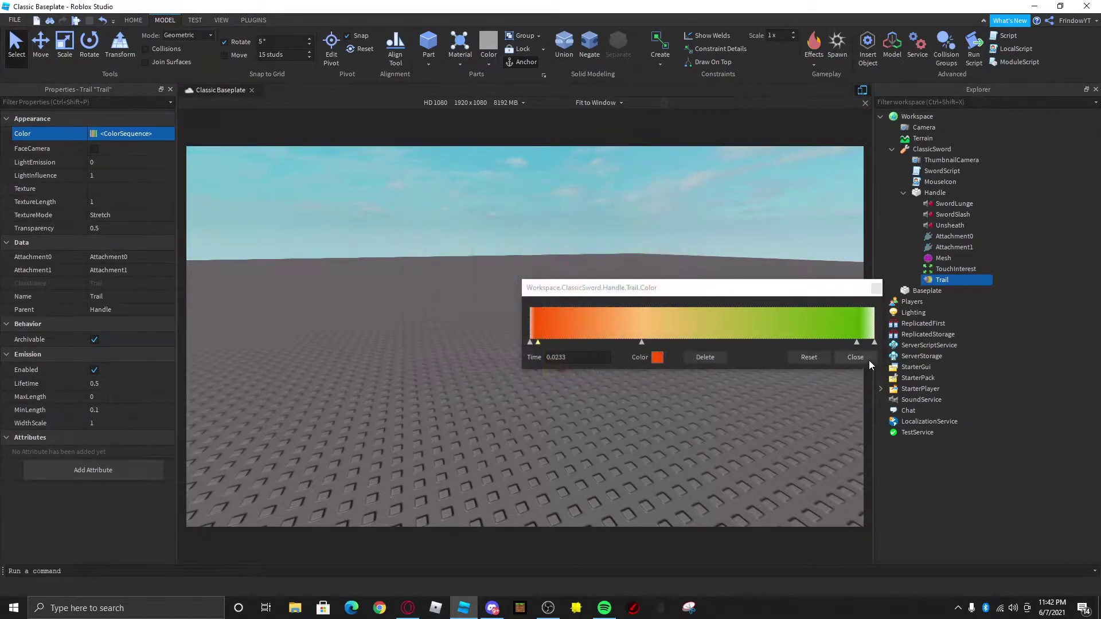
Step: Finish the Trail's color sequence editing and move ClassicSword from Workspace into StarterPack
{"action": "left_click", "coordinate": [861, 357]}
{"action": "left_click", "coordinate": [194, 21]}
{"action": "left_click_drag", "start_coordinate": [923, 149], "coordinate": [959, 254]}
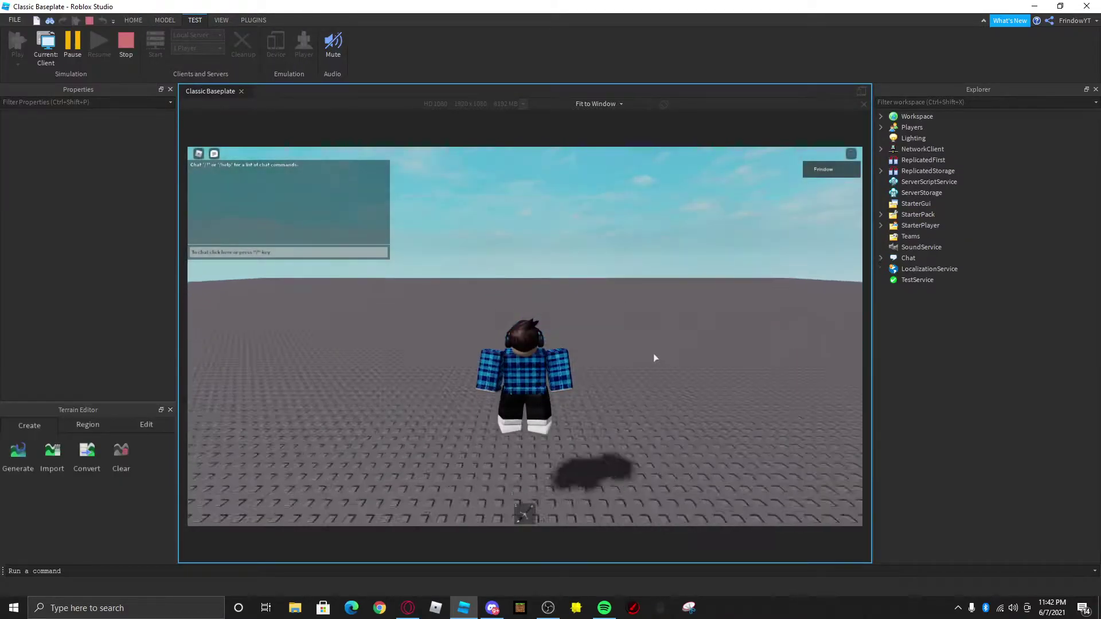
Step: Playtest the place with the sword equipped, move around to check its trail, and stop the test
{"action": "key", "text": "1"}
{"action": "key", "text": "w"}
{"action": "right_click_drag", "start_coordinate": [687, 341], "coordinate": [683, 342]}
{"action": "key", "text": "a"}
{"action": "key", "text": "d"}
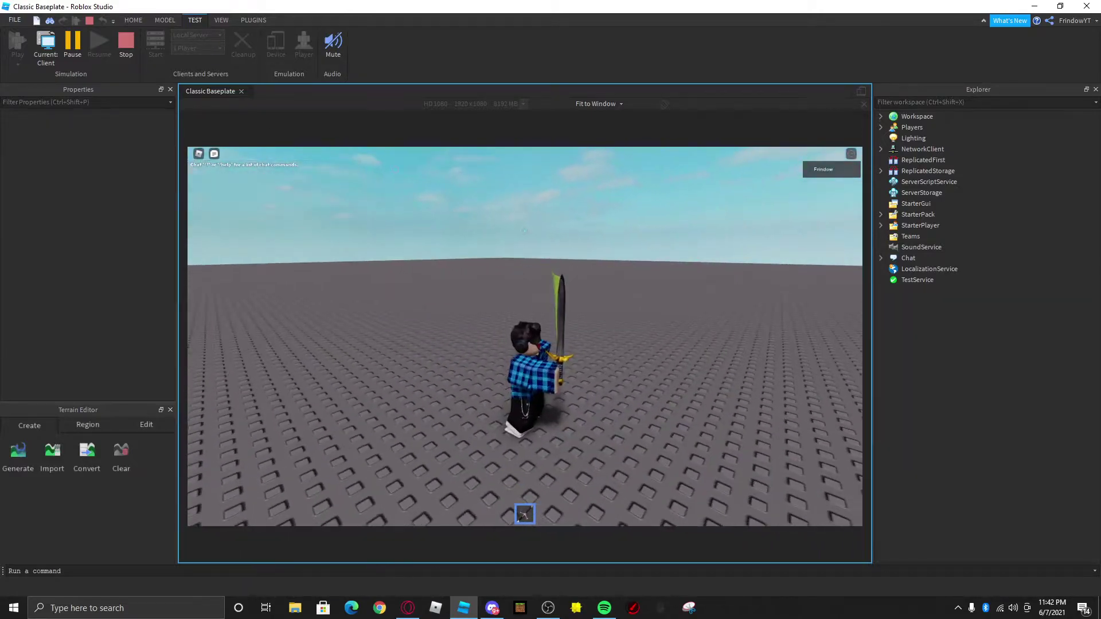
{"action": "left_click", "coordinate": [127, 51]}
{"action": "key", "text": "shift+F5"}
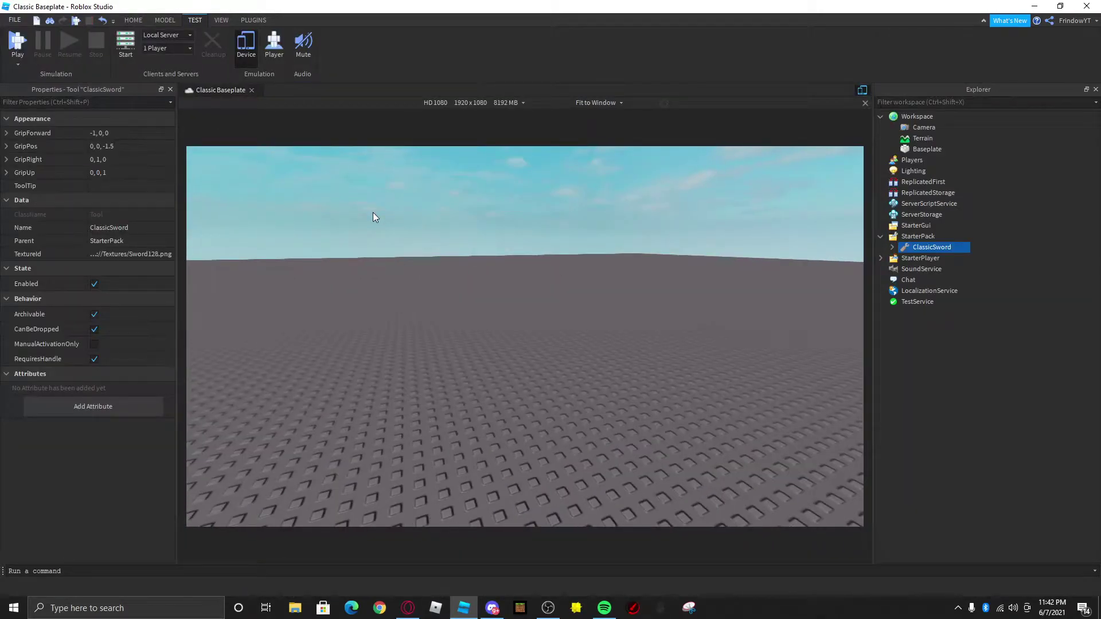
Step: Insert a SpawnLocation on the baseplate and delete its Decal
{"action": "left_click", "coordinate": [881, 237]}
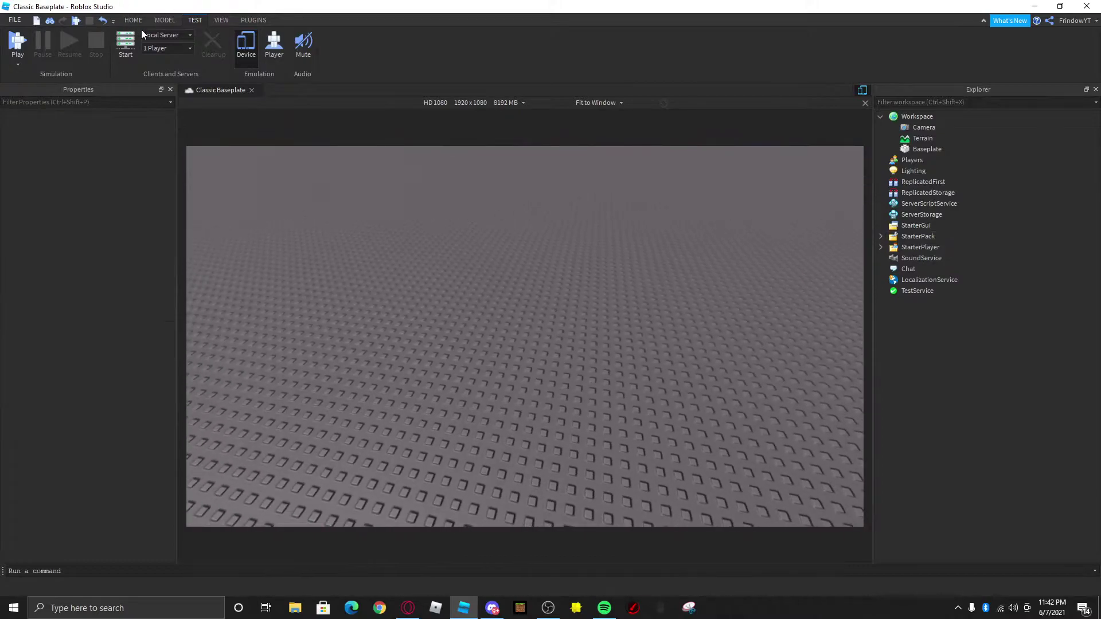
{"action": "left_click", "coordinate": [836, 49]}
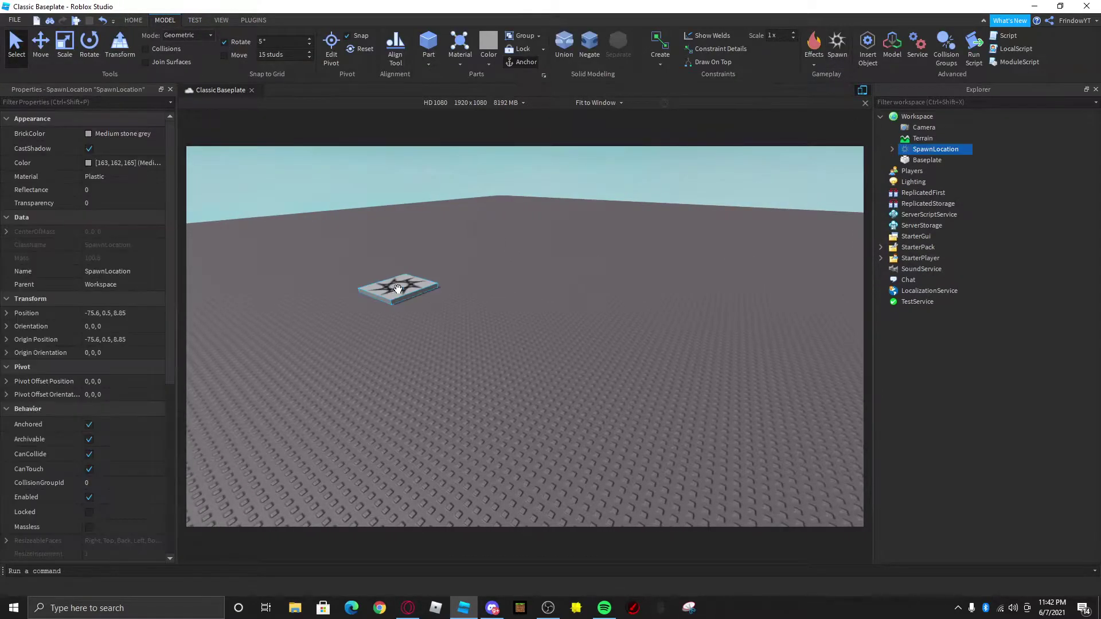
{"action": "left_click", "coordinate": [491, 357]}
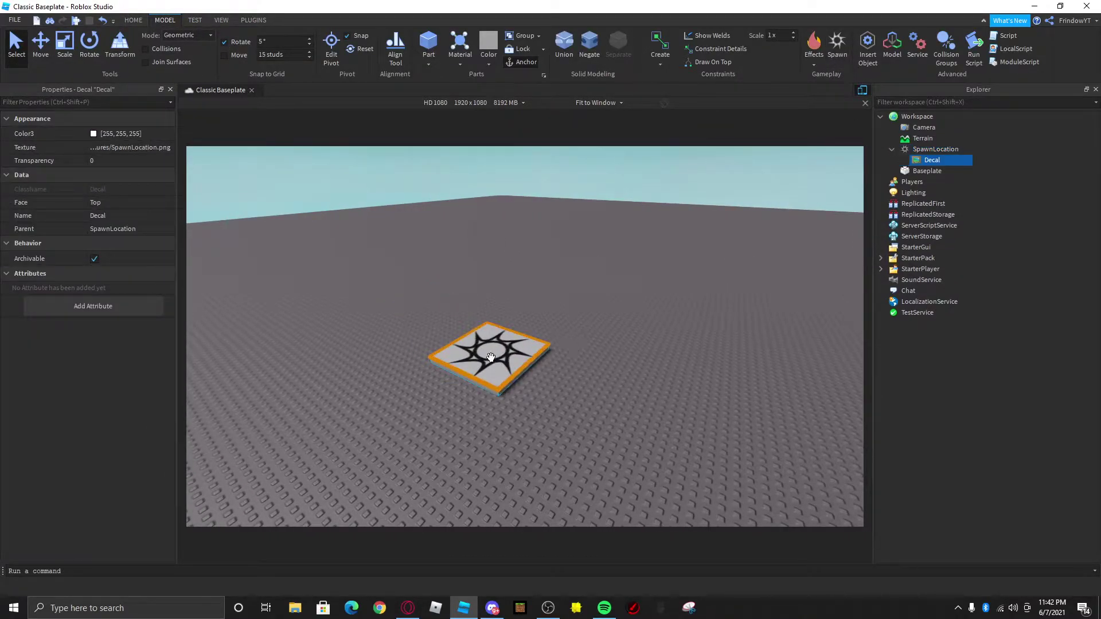
{"action": "key", "text": "Delete"}
Step: Set the SpawnLocation's Transparency to 1 and turn off its CanTouch property
{"action": "left_click", "coordinate": [512, 366]}
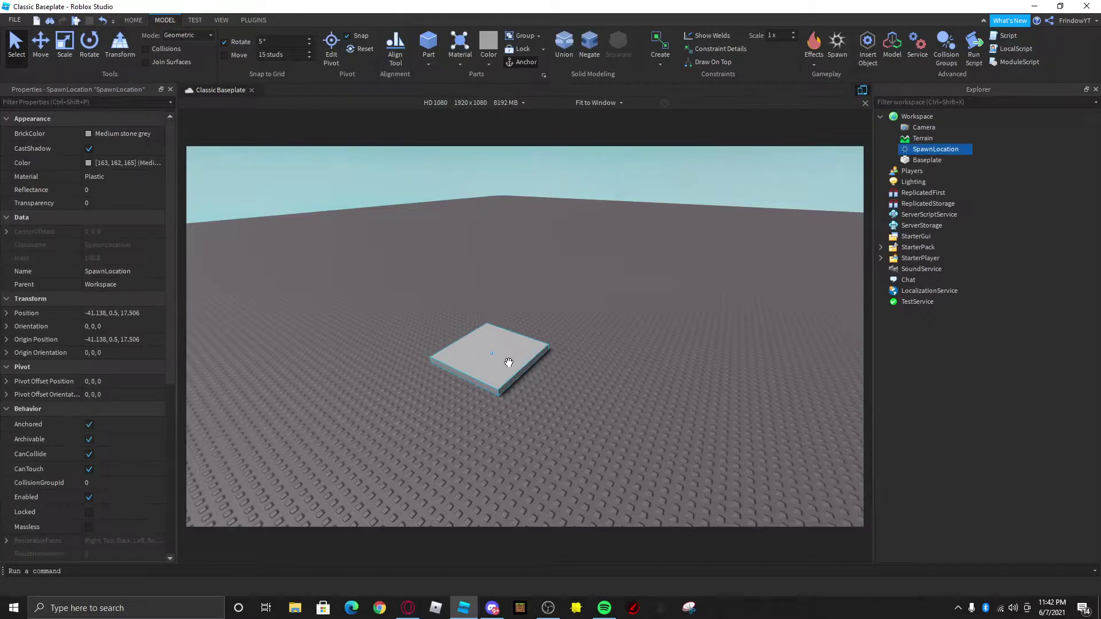
{"action": "left_click", "coordinate": [140, 205]}
{"action": "type", "text": "1"}
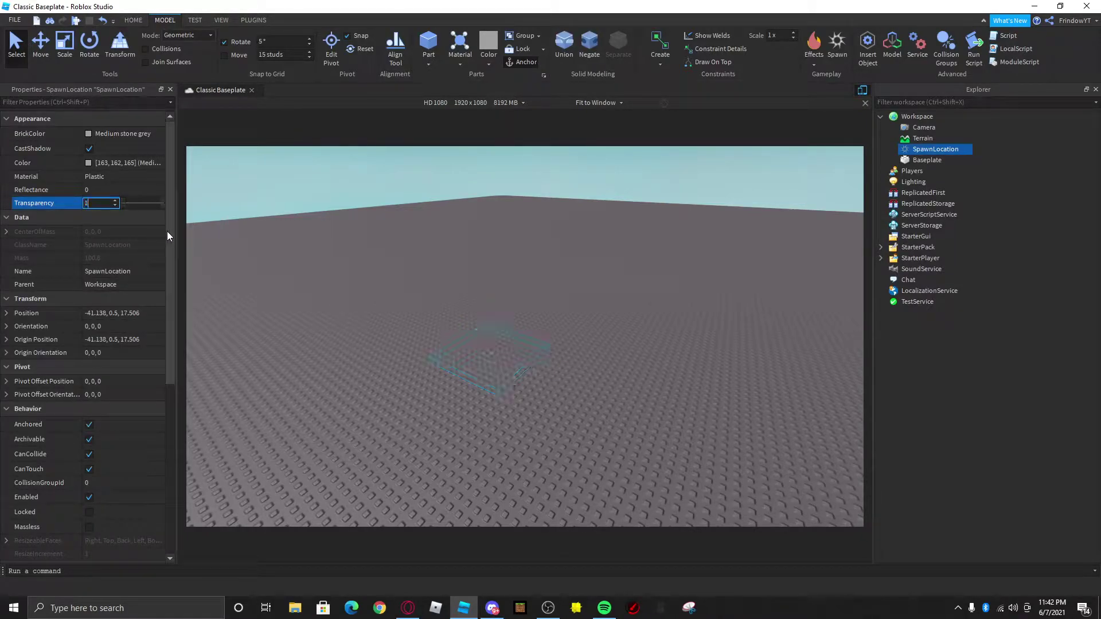
{"action": "key", "text": "Return"}
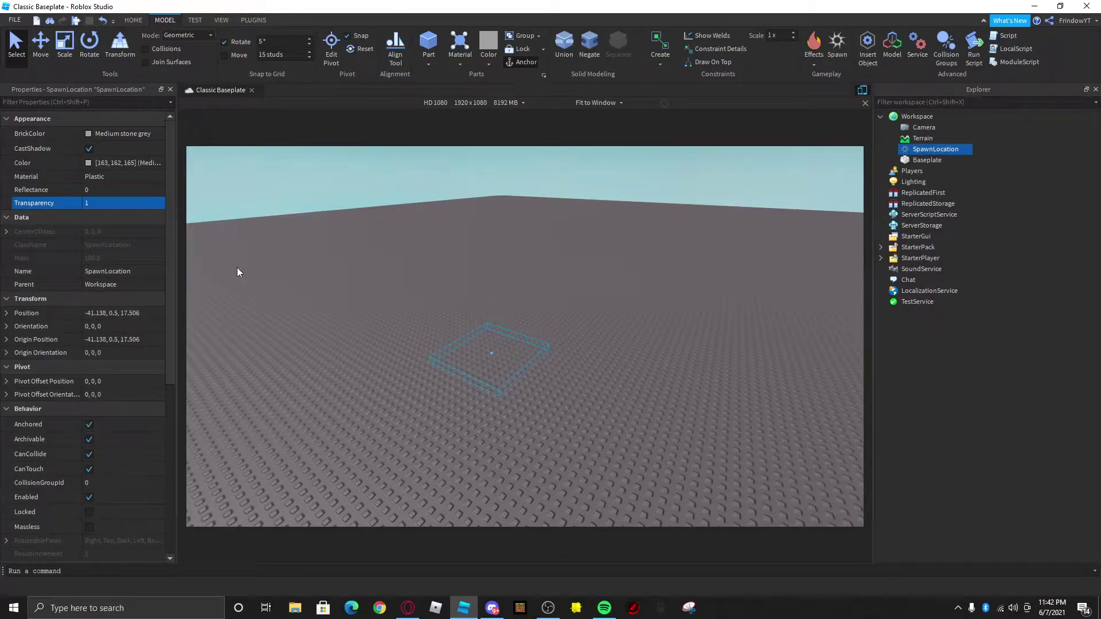
{"action": "left_click", "coordinate": [112, 453]}
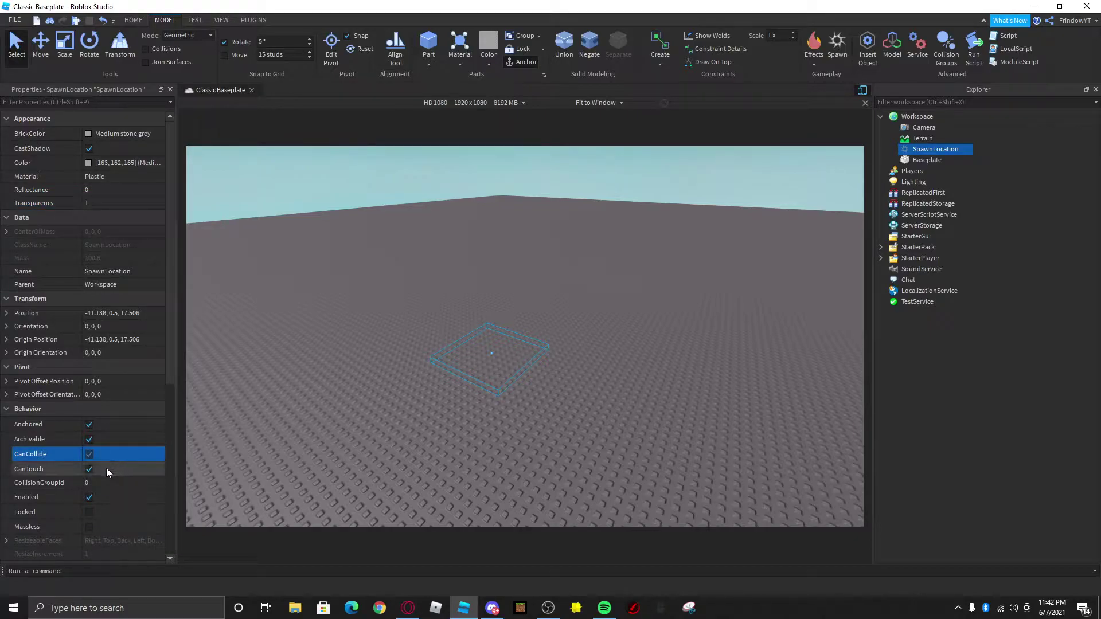
{"action": "left_click", "coordinate": [90, 469]}
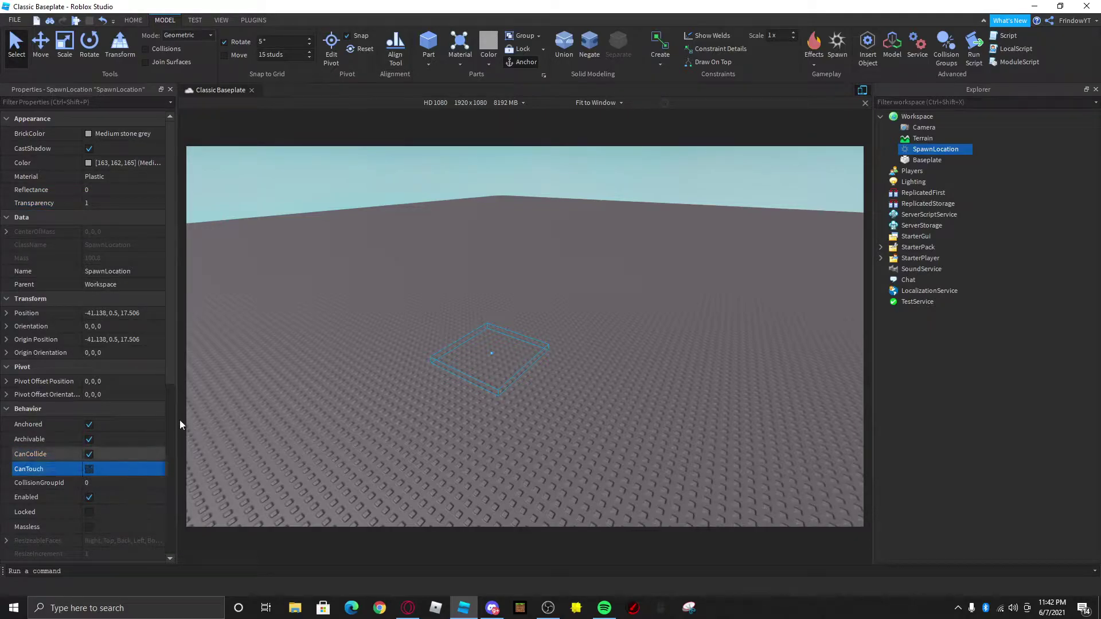
Step: Playtest the invisible spawn, stop the test, and turn off the SpawnLocation's CanCollide property
{"action": "left_click", "coordinate": [192, 21]}
{"action": "left_click", "coordinate": [18, 41]}
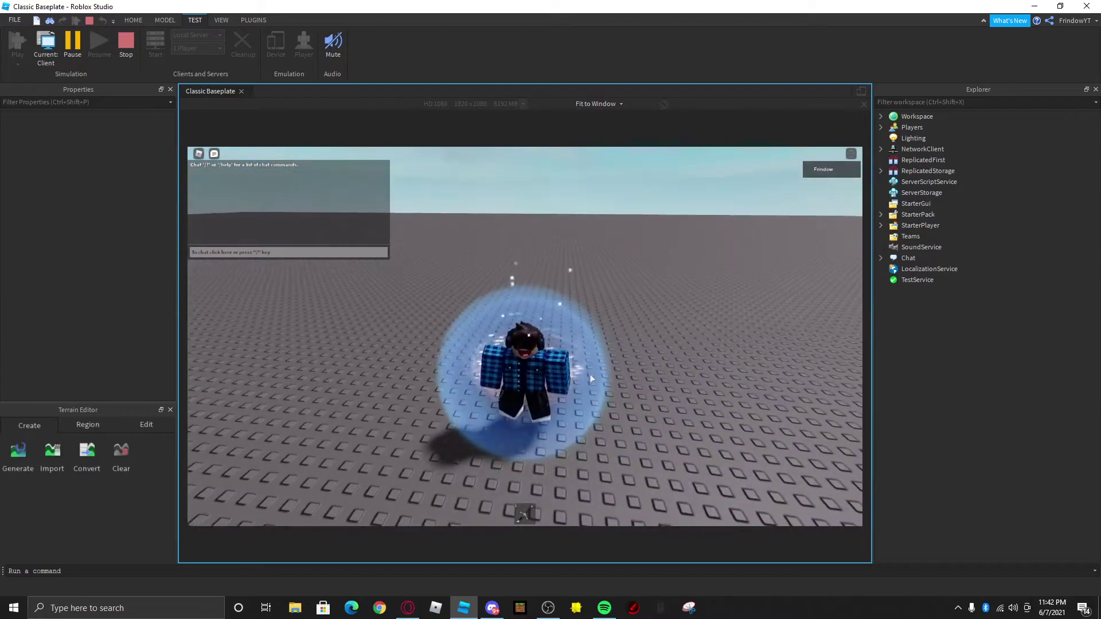
{"action": "left_click", "coordinate": [130, 53]}
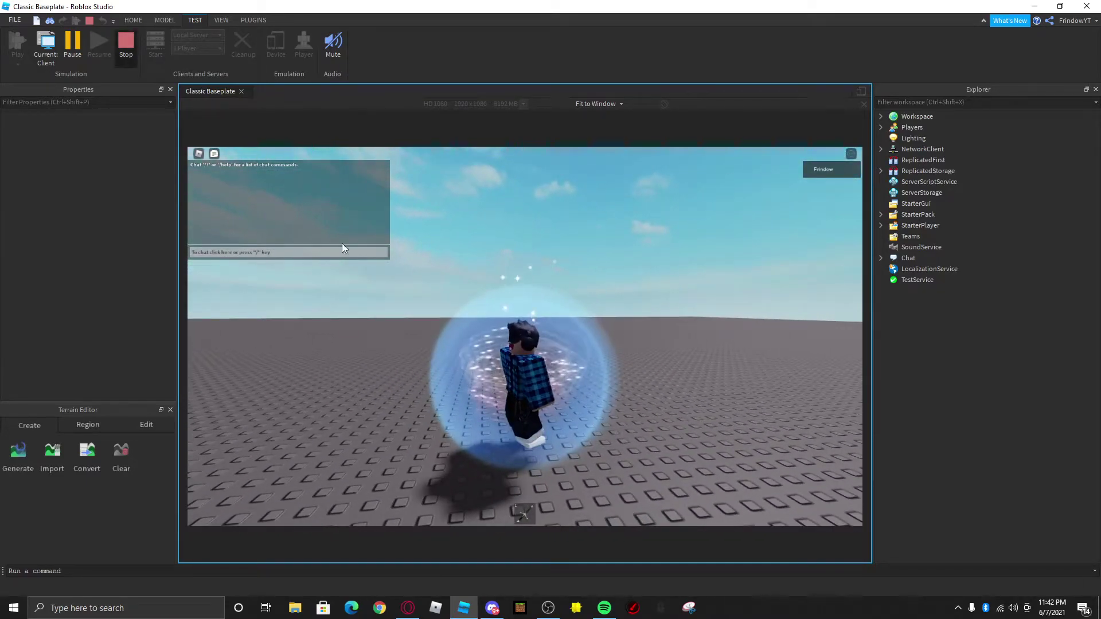
{"action": "left_click", "coordinate": [115, 454]}
{"action": "left_click", "coordinate": [363, 284]}
{"action": "left_click", "coordinate": [904, 162]}
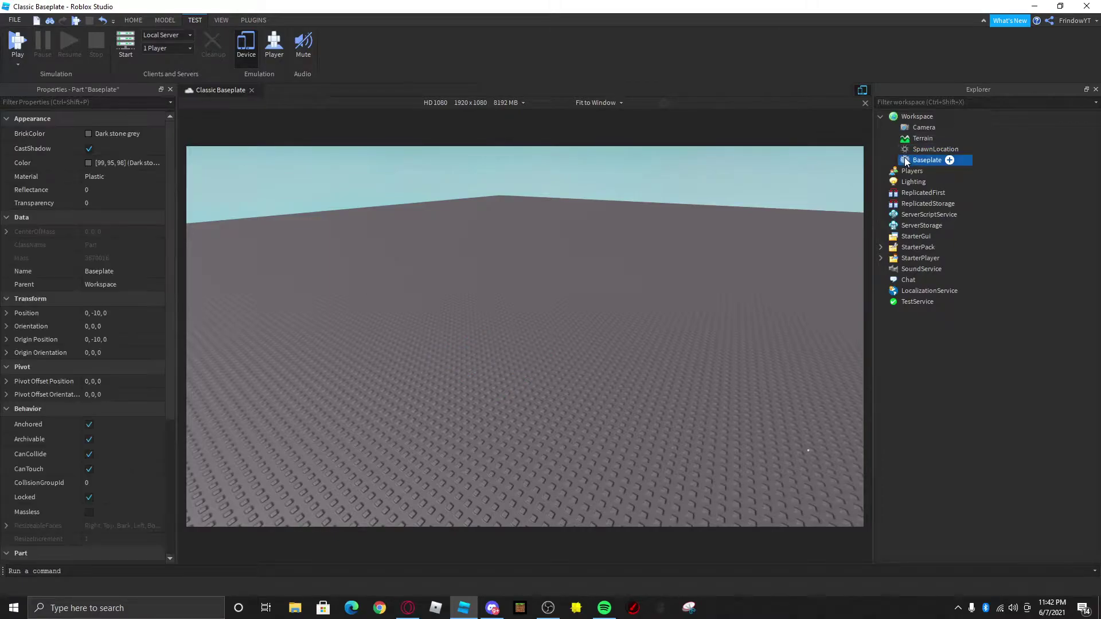
{"action": "left_click", "coordinate": [694, 216]}
{"action": "left_click", "coordinate": [222, 21]}
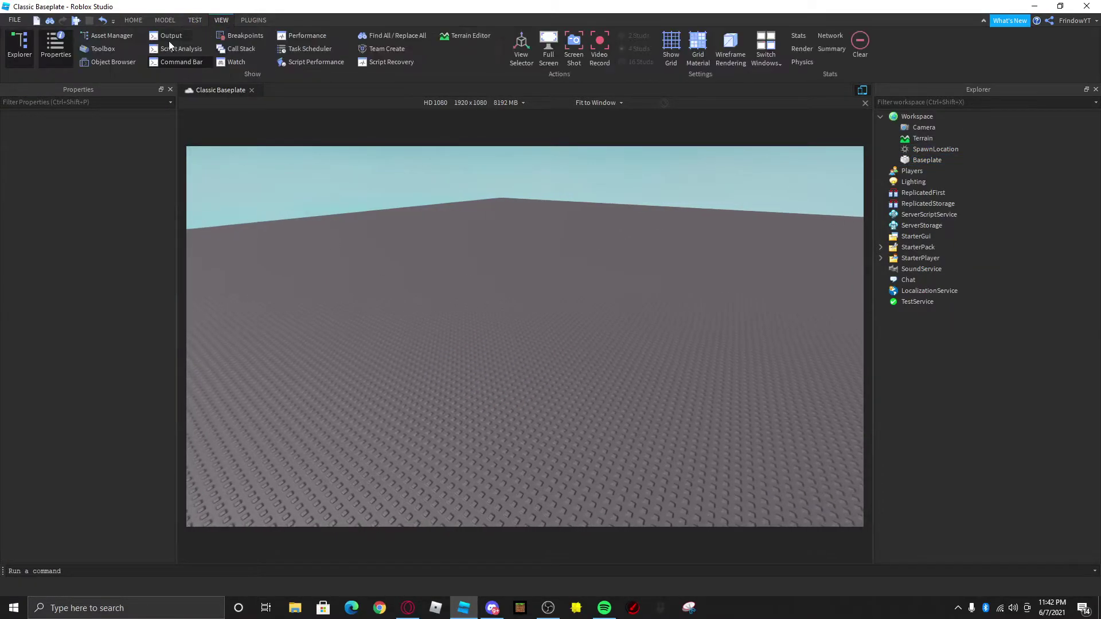
{"action": "left_click", "coordinate": [103, 49]}
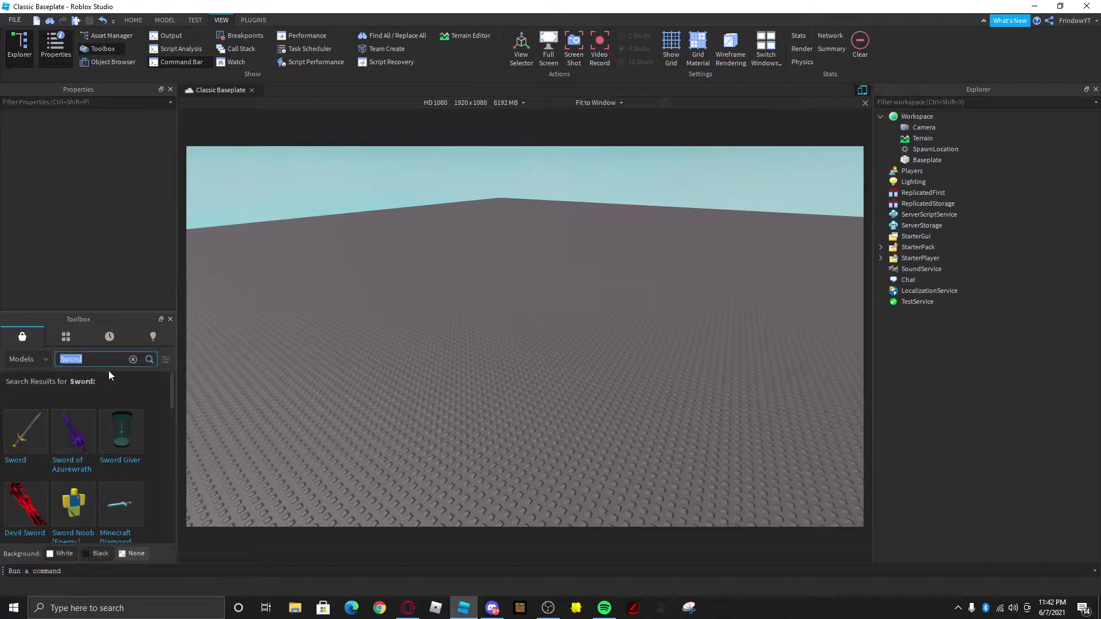
{"action": "left_click", "coordinate": [170, 319]}
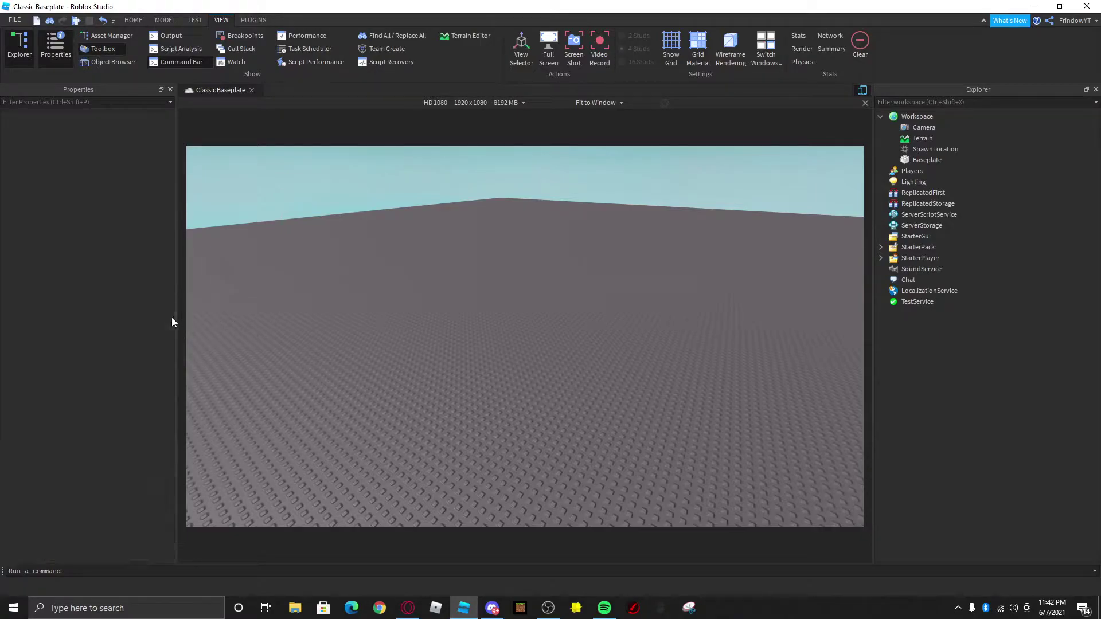
Step: Select the invisible SpawnLocation and set its Transparency to 0
{"action": "right_click_drag", "start_coordinate": [494, 264], "coordinate": [494, 310]}
{"action": "left_click", "coordinate": [165, 20]}
{"action": "scroll", "coordinate": [504, 192], "scroll_direction": "down", "scroll_amount": 10}
{"action": "left_click_drag", "start_coordinate": [730, 259], "coordinate": [349, 509]}
{"action": "right_click_drag", "start_coordinate": [562, 332], "coordinate": [571, 340]}
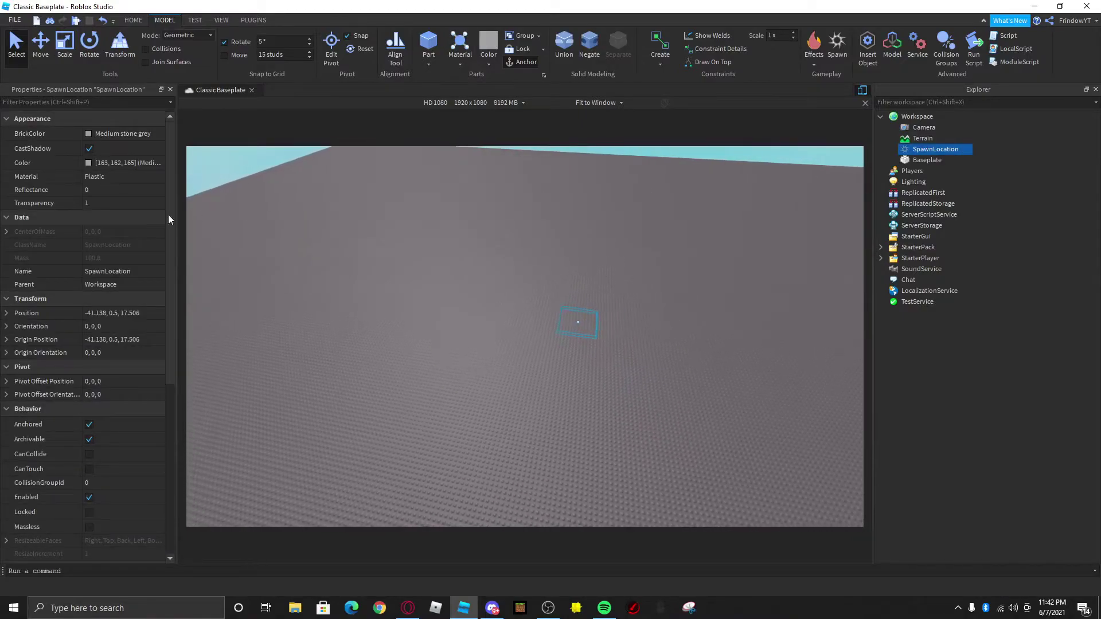
{"action": "left_click", "coordinate": [124, 204]}
{"action": "type", "text": "0"}
{"action": "key", "text": "Return"}
Step: Reposition the SpawnLocation freehand on the baseplate
{"action": "left_click", "coordinate": [527, 263]}
{"action": "left_click_drag", "start_coordinate": [586, 325], "coordinate": [541, 316]}
{"action": "scroll", "coordinate": [550, 321], "scroll_direction": "up", "scroll_amount": 3}
{"action": "right_click_drag", "start_coordinate": [545, 320], "coordinate": [541, 316]}
{"action": "scroll", "coordinate": [540, 316], "scroll_direction": "up", "scroll_amount": 8}
{"action": "mouse_move", "coordinate": [541, 316]}
{"action": "left_mouse_down"}
{"action": "mouse_move", "coordinate": [533, 313]}
{"action": "mouse_move", "coordinate": [540, 319]}
{"action": "left_mouse_up"}
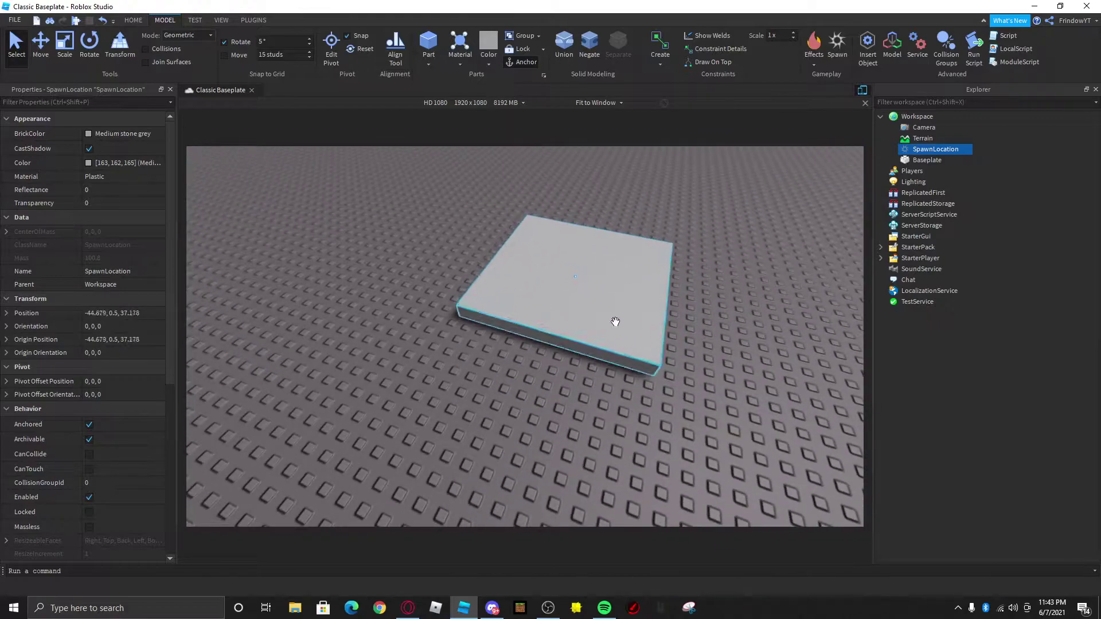
{"action": "scroll", "coordinate": [581, 275], "scroll_direction": "down", "scroll_amount": 4}
{"action": "left_click_drag", "start_coordinate": [568, 268], "coordinate": [398, 357]}
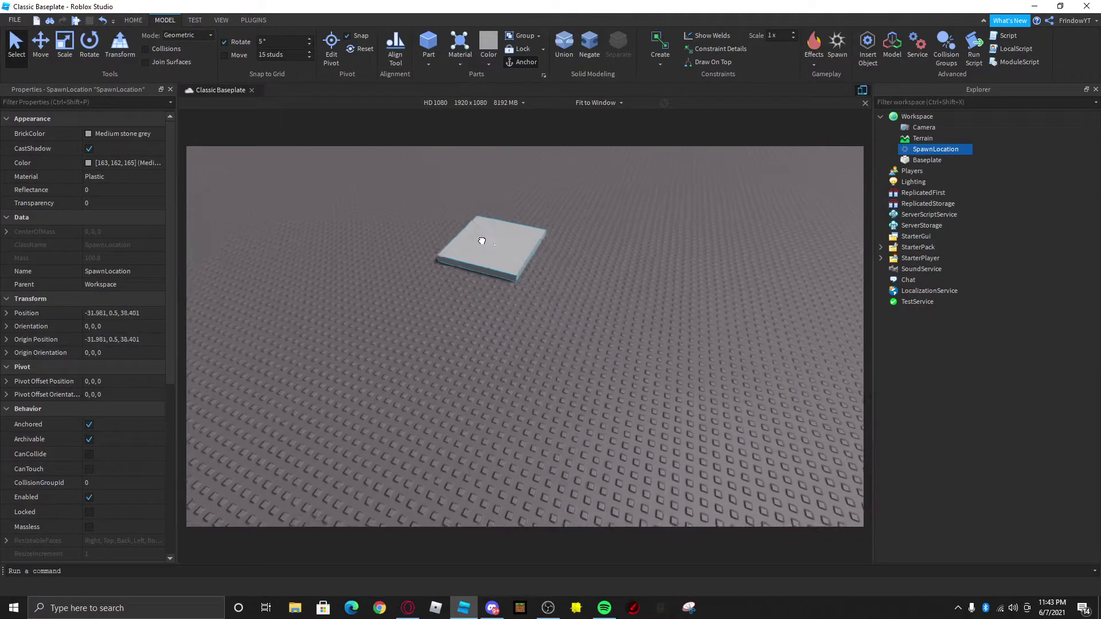
Step: Flatten the SpawnLocation with the Scale tool, duplicate it three times and spread the four pads into a diamond
{"action": "left_click", "coordinate": [66, 50]}
{"action": "key", "text": "ctrl+d"}
{"action": "scroll", "coordinate": [505, 244], "scroll_direction": "down", "scroll_amount": 4}
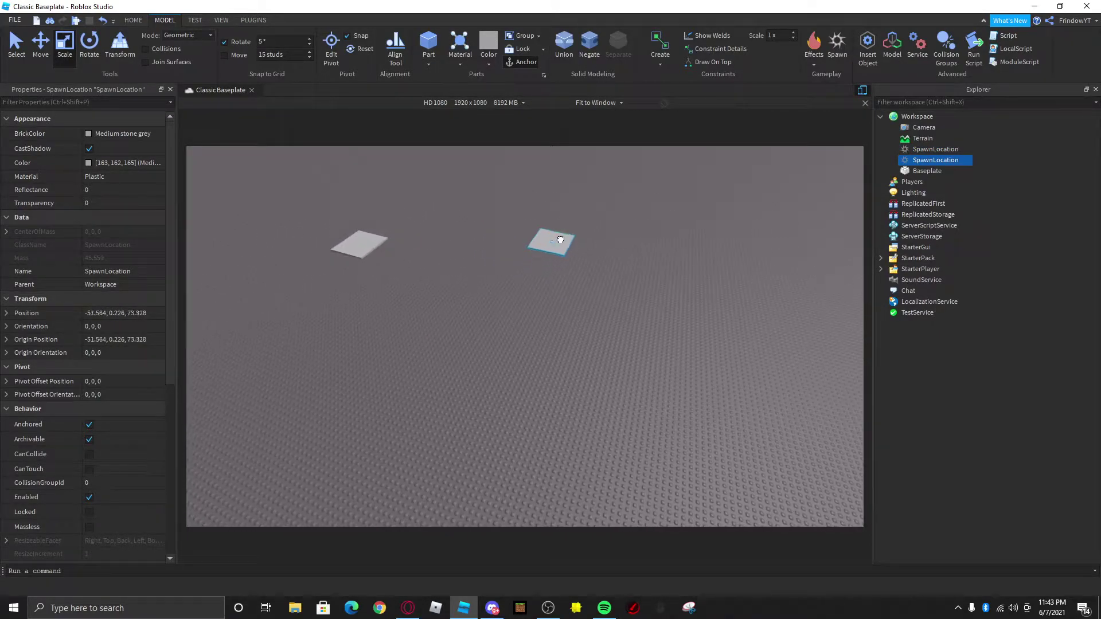
{"action": "key", "text": "ctrl+d"}
{"action": "key", "text": "ctrl+d"}
{"action": "left_click", "coordinate": [500, 321]}
{"action": "right_click_drag", "start_coordinate": [500, 321], "coordinate": [525, 315]}
{"action": "scroll", "coordinate": [525, 315], "scroll_direction": "up", "scroll_amount": 2}
{"action": "left_click", "coordinate": [450, 354]}
{"action": "scroll", "coordinate": [452, 351], "scroll_direction": "up", "scroll_amount": 1}
{"action": "left_click", "coordinate": [331, 236]}
Step: Select all four SpawnLocations together and set their BrickColor to Black
{"action": "left_click", "coordinate": [403, 354]}
{"action": "left_click", "coordinate": [492, 229], "text": "ctrl"}
{"action": "left_click", "coordinate": [817, 279], "text": "ctrl"}
{"action": "right_click_drag", "start_coordinate": [817, 279], "coordinate": [714, 339]}
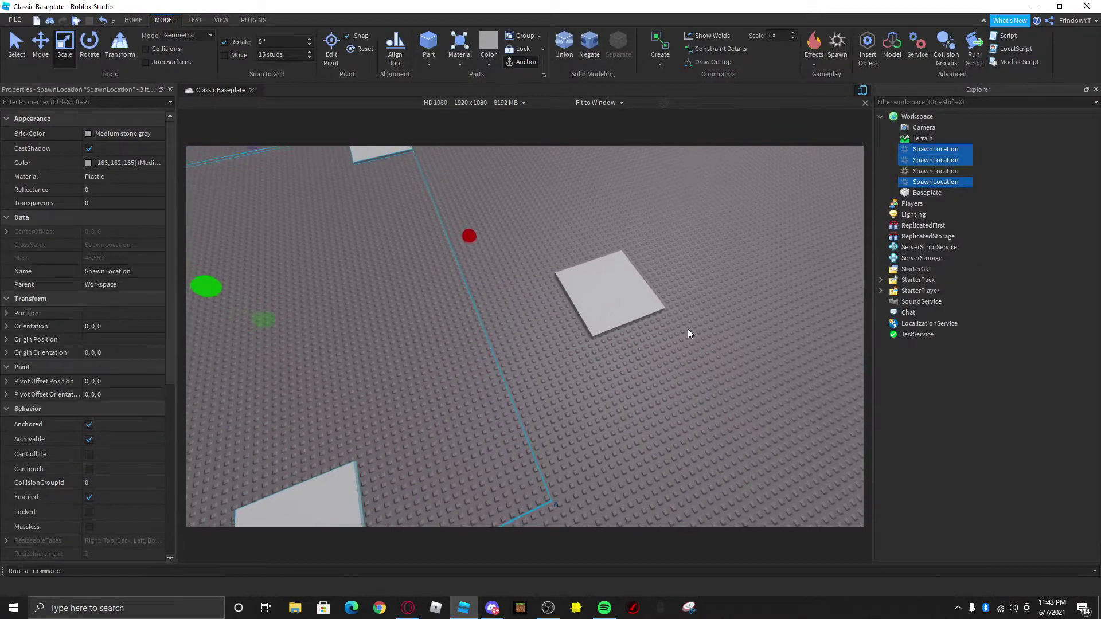
{"action": "left_click", "coordinate": [614, 305], "text": "ctrl"}
{"action": "scroll", "coordinate": [559, 307], "scroll_direction": "down", "scroll_amount": 4}
{"action": "left_click", "coordinate": [129, 134]}
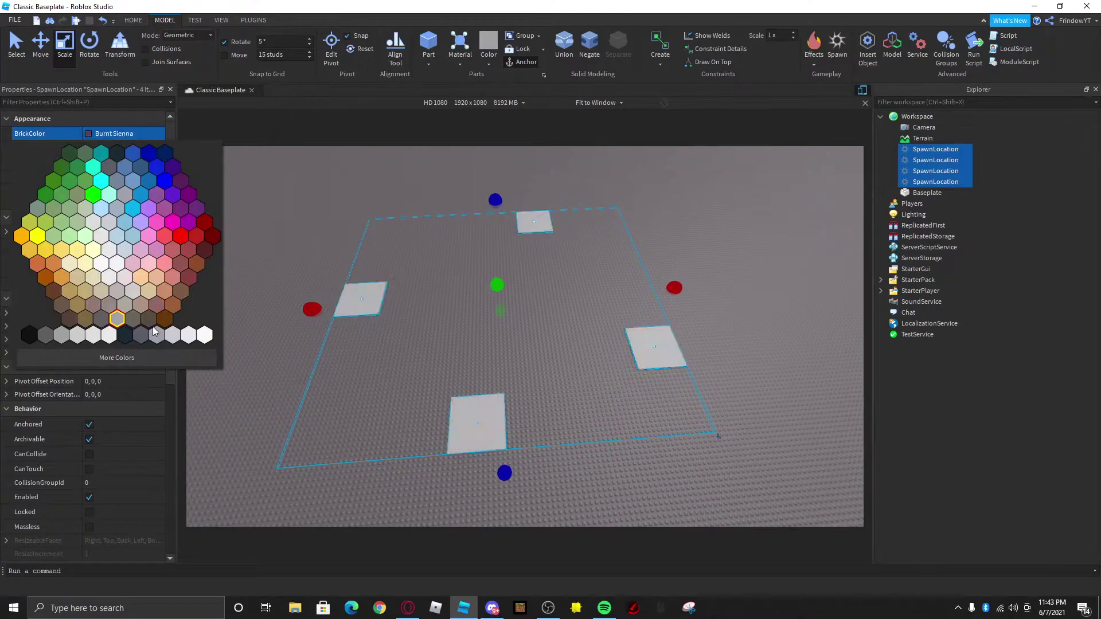
{"action": "left_click", "coordinate": [124, 341]}
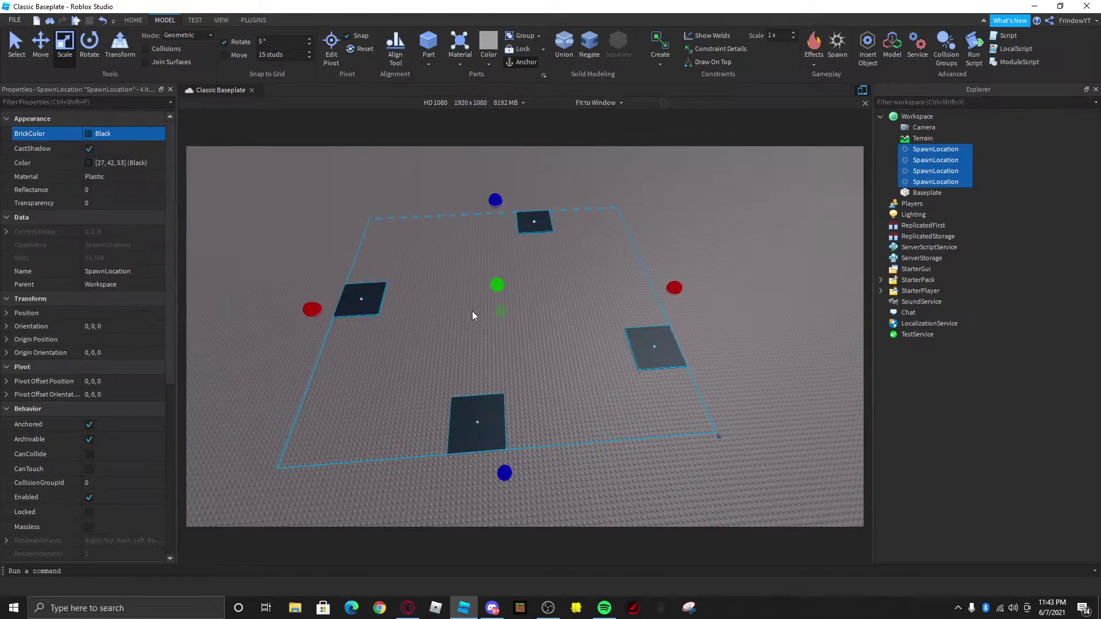
Step: Set the Baseplate's BrickColor to Dark green and its Material to Grass
{"action": "left_click", "coordinate": [495, 288]}
{"action": "right_click_drag", "start_coordinate": [495, 289], "coordinate": [616, 295]}
{"action": "key", "text": "w"}
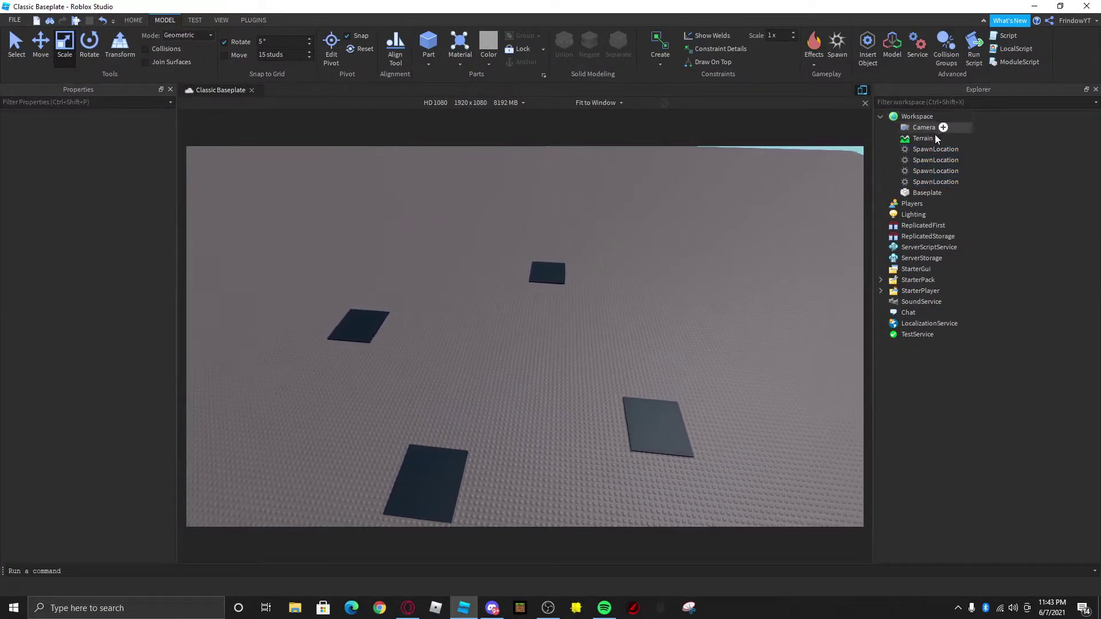
{"action": "key", "text": "a"}
{"action": "left_click", "coordinate": [921, 193]}
{"action": "left_click", "coordinate": [103, 131]}
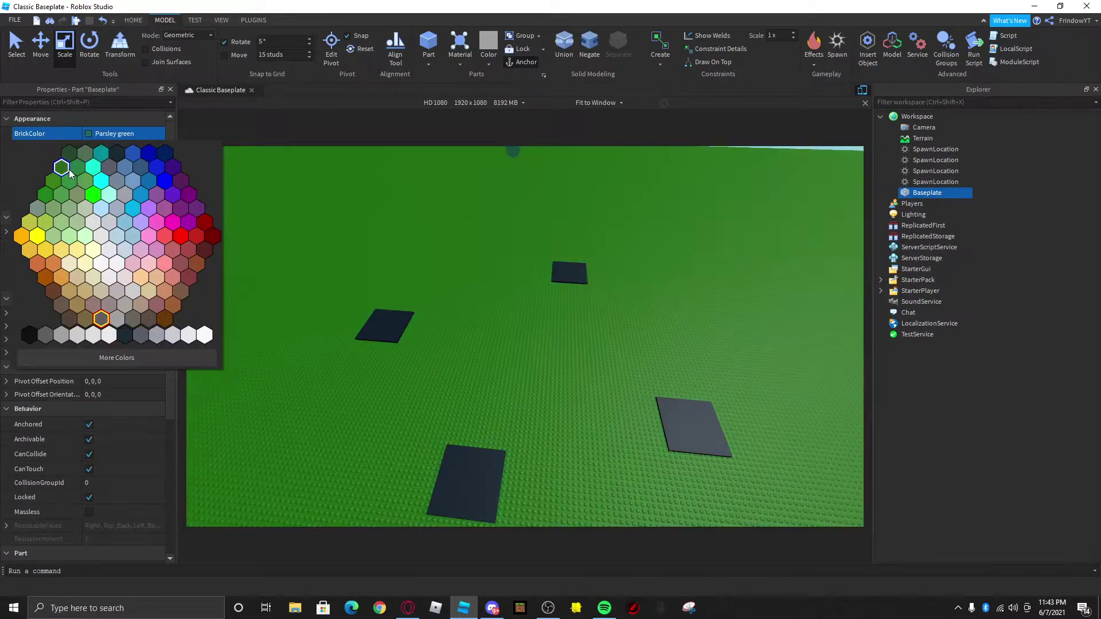
{"action": "left_click", "coordinate": [70, 174]}
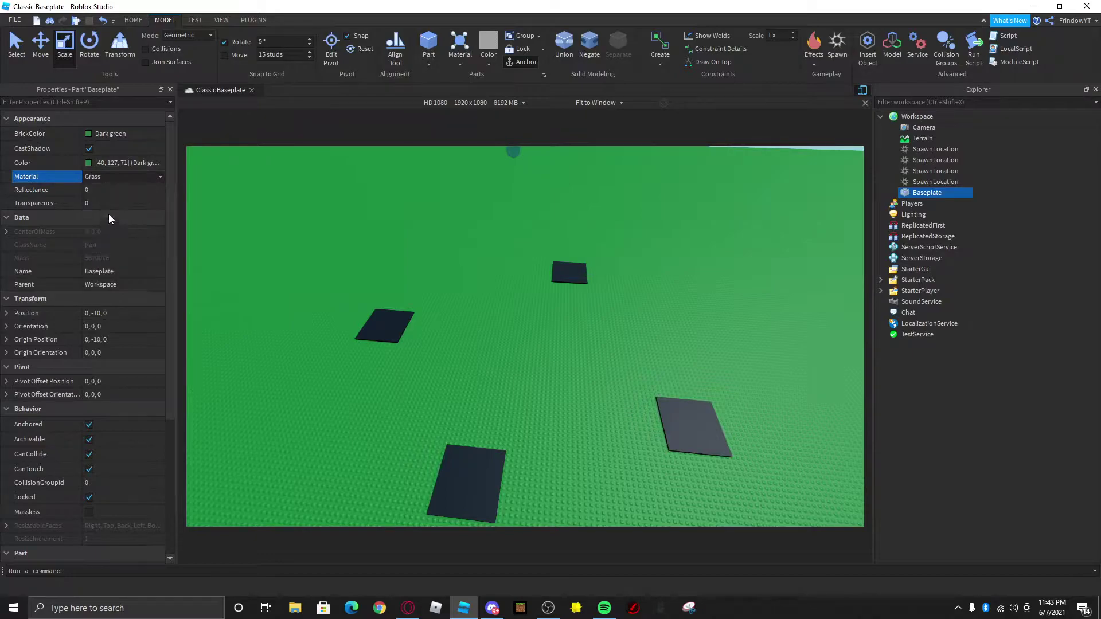
{"action": "left_click", "coordinate": [108, 214]}
{"action": "left_click", "coordinate": [430, 242]}
Step: Shrink the Baseplate by scaling its sides inwards around the four spawn pads
{"action": "right_click_drag", "start_coordinate": [430, 242], "coordinate": [561, 298]}
{"action": "key", "text": "d"}
{"action": "left_click_drag", "start_coordinate": [565, 308], "coordinate": [568, 308]}
{"action": "key", "text": "s"}
{"action": "right_click_drag", "start_coordinate": [568, 308], "coordinate": [568, 308]}
{"action": "left_click_drag", "start_coordinate": [569, 308], "coordinate": [594, 322]}
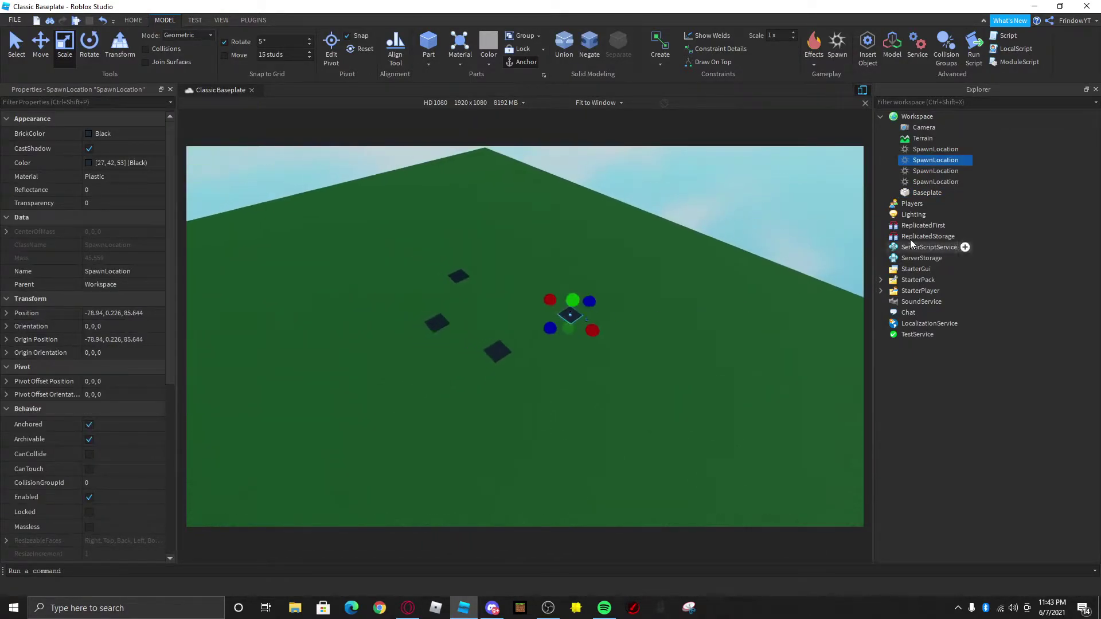
{"action": "left_click", "coordinate": [927, 193]}
{"action": "right_click_drag", "start_coordinate": [603, 231], "coordinate": [678, 234]}
{"action": "left_click_drag", "start_coordinate": [762, 207], "coordinate": [656, 231]}
{"action": "right_click_drag", "start_coordinate": [656, 231], "coordinate": [559, 264]}
{"action": "left_click_drag", "start_coordinate": [559, 264], "coordinate": [544, 308]}
{"action": "right_click_drag", "start_coordinate": [544, 309], "coordinate": [485, 288]}
Step: Move the SpawnLocation pads out towards the corners of the resized Baseplate
{"action": "left_click_drag", "start_coordinate": [497, 247], "coordinate": [547, 314]}
{"action": "left_click_drag", "start_coordinate": [504, 488], "coordinate": [543, 454]}
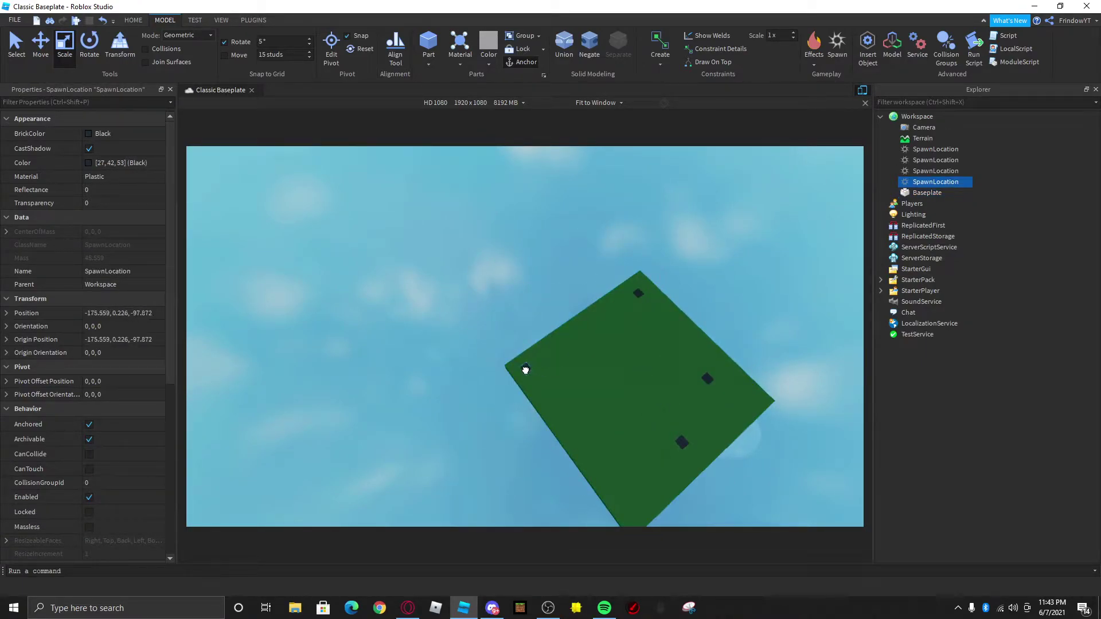
{"action": "left_click_drag", "start_coordinate": [706, 382], "coordinate": [753, 400]}
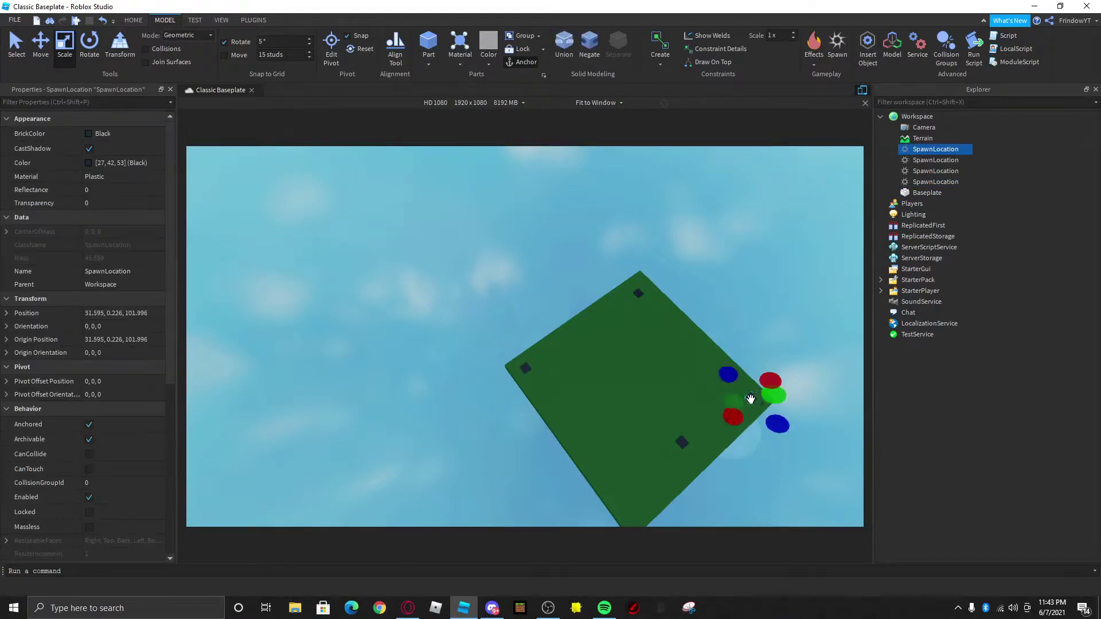
{"action": "left_click", "coordinate": [600, 367]}
Step: Delete three of the four SpawnLocation pads
{"action": "scroll", "coordinate": [600, 362], "scroll_direction": "up", "scroll_amount": 5}
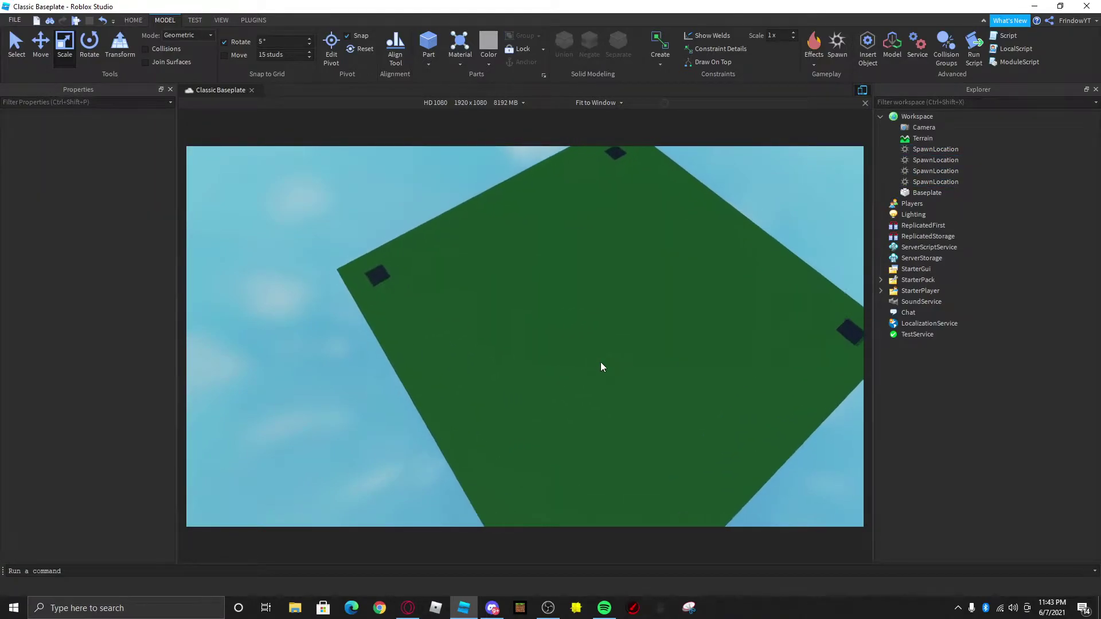
{"action": "scroll", "coordinate": [601, 363], "scroll_direction": "up", "scroll_amount": 3}
{"action": "right_click_drag", "start_coordinate": [597, 340], "coordinate": [594, 332]}
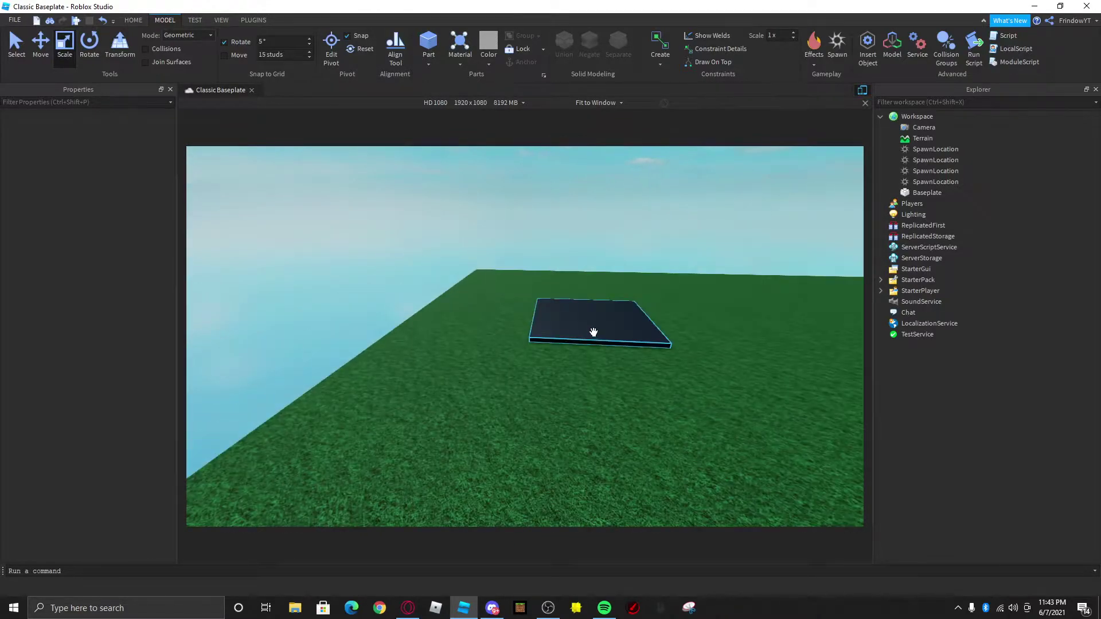
{"action": "left_click", "coordinate": [593, 332]}
{"action": "key", "text": "s"}
{"action": "right_click_drag", "start_coordinate": [682, 287], "coordinate": [738, 291]}
{"action": "key", "text": "Delete"}
{"action": "left_click", "coordinate": [546, 203]}
{"action": "key", "text": "Delete"}
{"action": "left_click", "coordinate": [323, 238]}
{"action": "key", "text": "Delete"}
Step: Align the remaining SpawnLocation with the Baseplate's corner, thin it, and stretch it to cover the Baseplate's top
{"action": "key", "text": "w"}
{"action": "left_click_drag", "start_coordinate": [361, 444], "coordinate": [601, 230]}
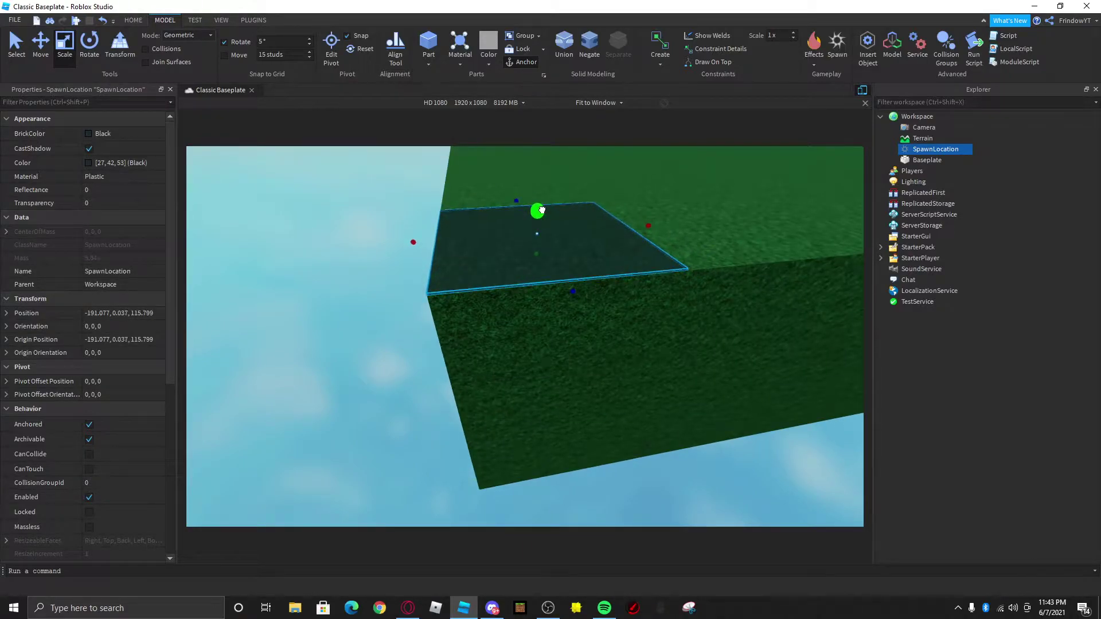
{"action": "left_click_drag", "start_coordinate": [646, 225], "coordinate": [614, 234]}
{"action": "right_click_drag", "start_coordinate": [609, 231], "coordinate": [609, 231]}
{"action": "left_click_drag", "start_coordinate": [592, 221], "coordinate": [522, 216]}
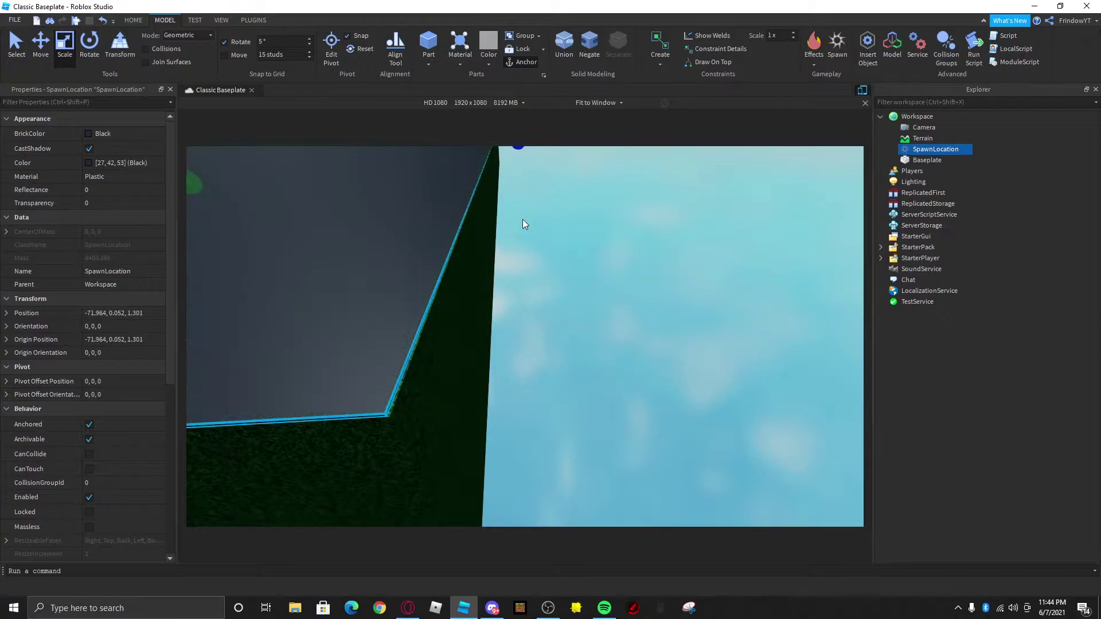
{"action": "key", "text": "s"}
{"action": "key", "text": "a"}
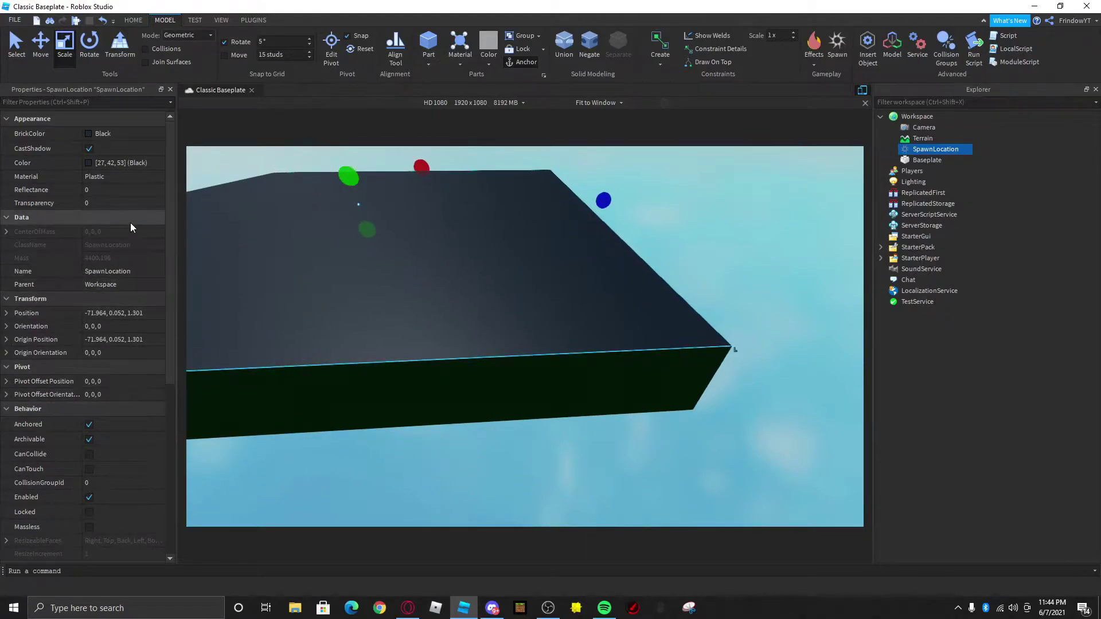
Step: Set the SpawnLocation's transparency to 1 and deselect it
{"action": "type", "text": "1"}
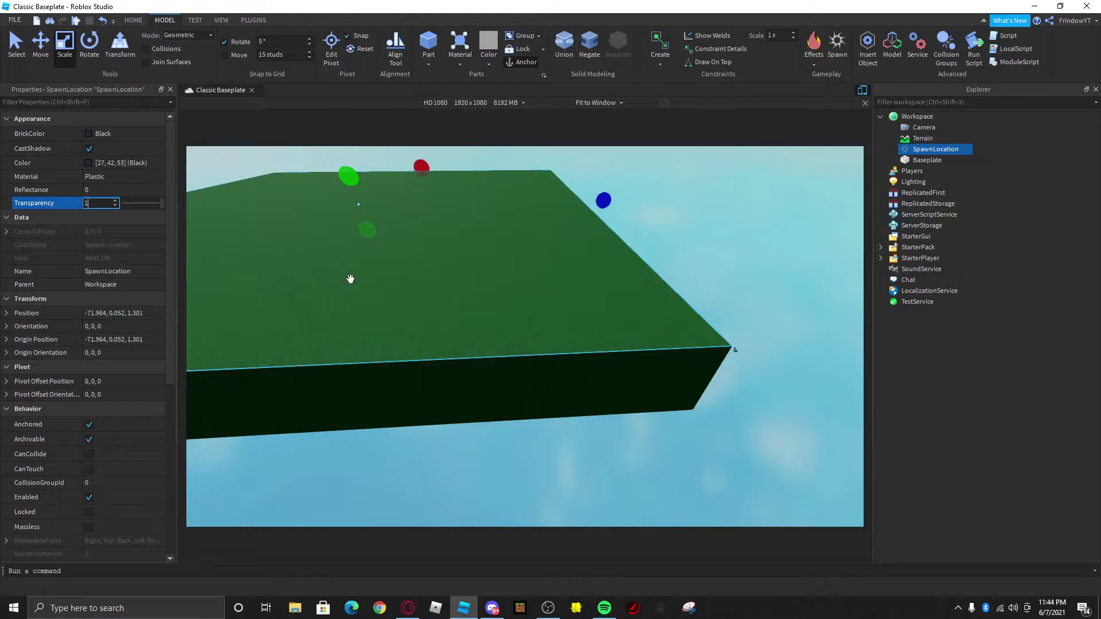
{"action": "right_click_drag", "start_coordinate": [550, 344], "coordinate": [422, 214]}
{"action": "key", "text": "w"}
{"action": "key", "text": "a"}
{"action": "left_click", "coordinate": [422, 214]}
Step: Playtest the place twice to check where the character spawns on the grass, stopping each run
{"action": "left_click", "coordinate": [194, 21]}
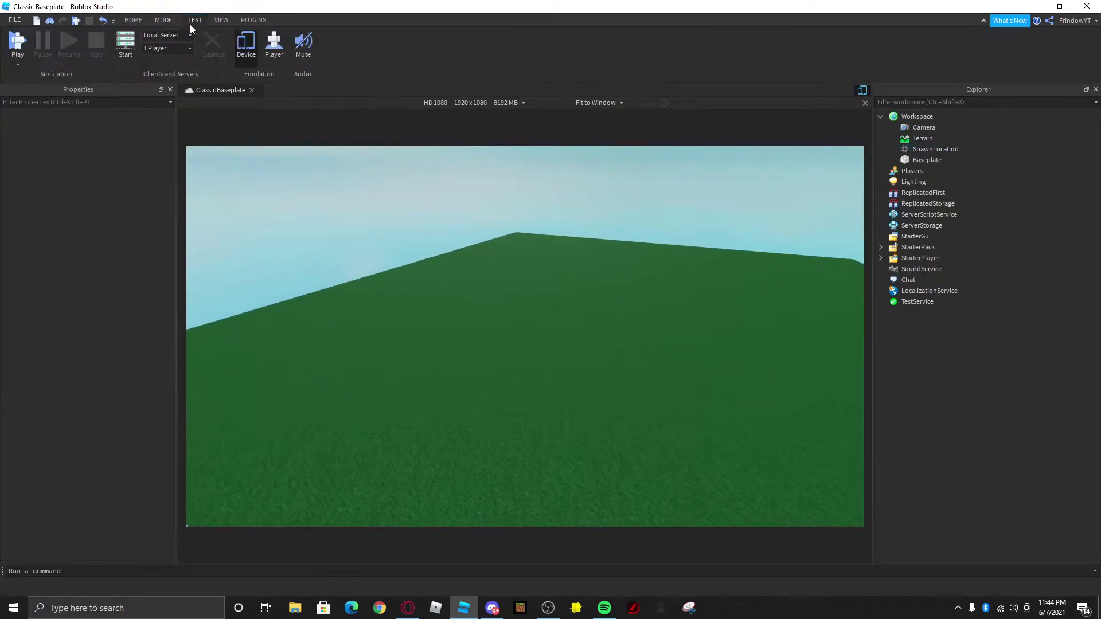
{"action": "left_click", "coordinate": [18, 41]}
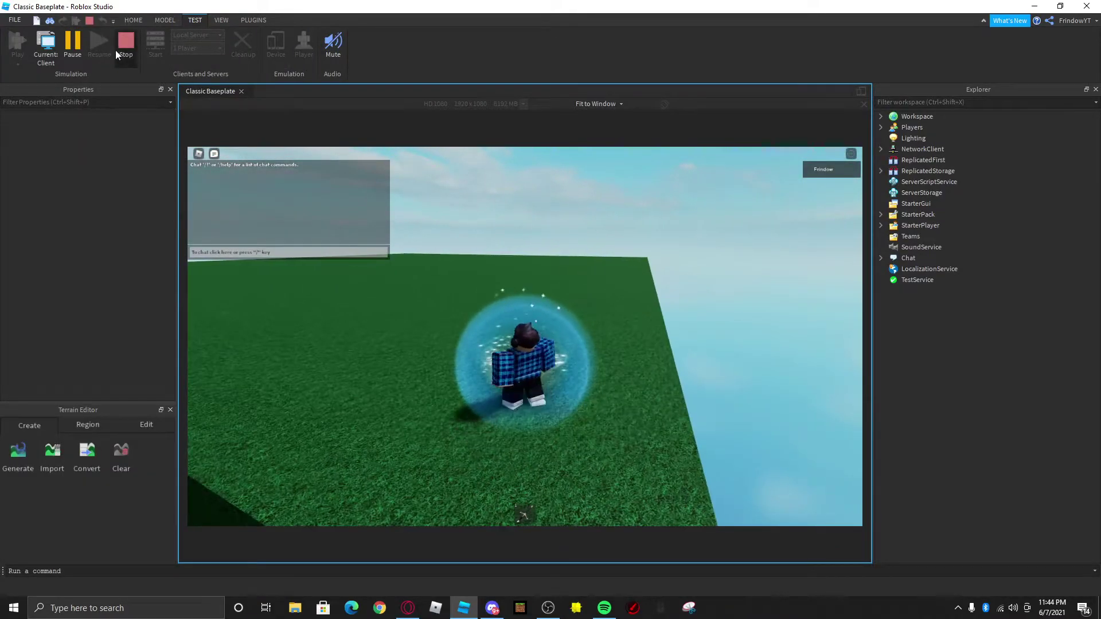
{"action": "left_click", "coordinate": [122, 45]}
{"action": "key", "text": "F5"}
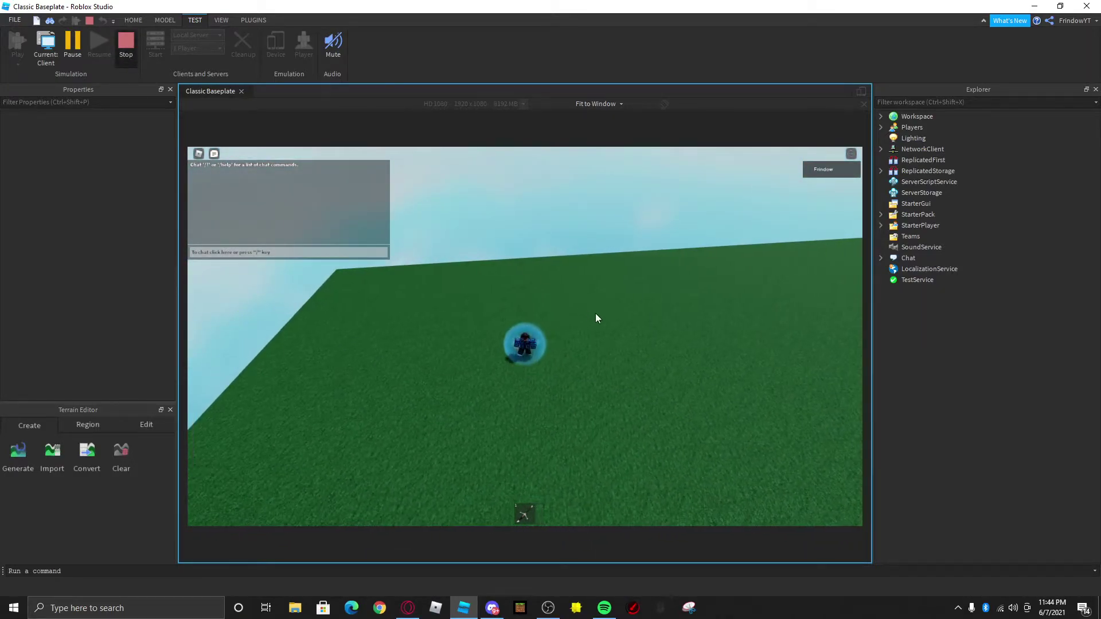
{"action": "key", "text": "shift+F5"}
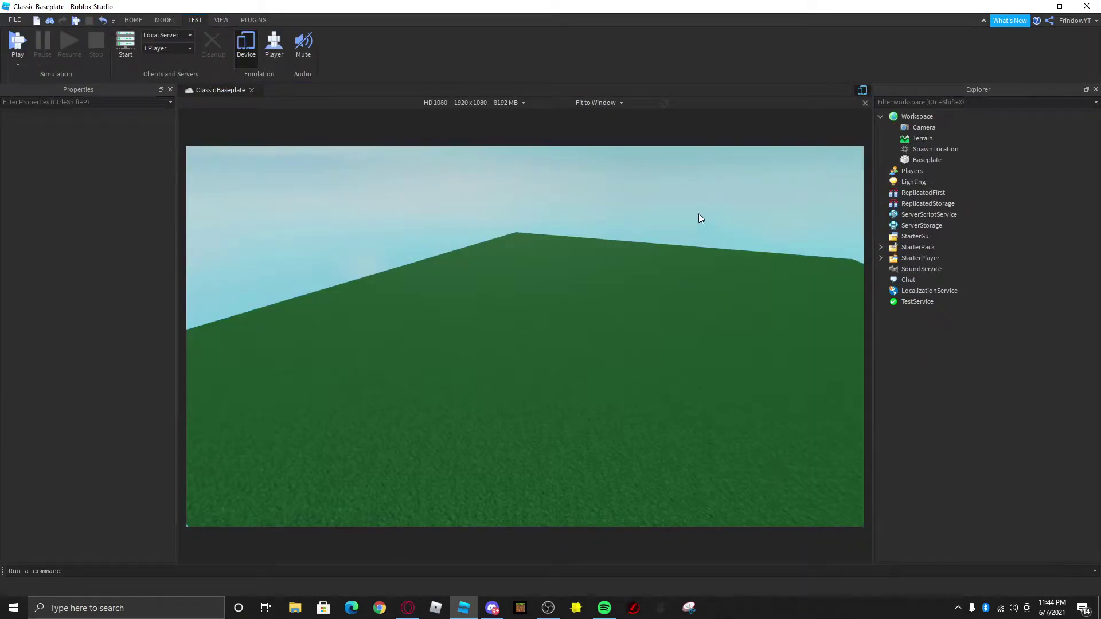
Step: Insert a block part on the grass and scale it into an upright wall slab
{"action": "left_click", "coordinate": [221, 20]}
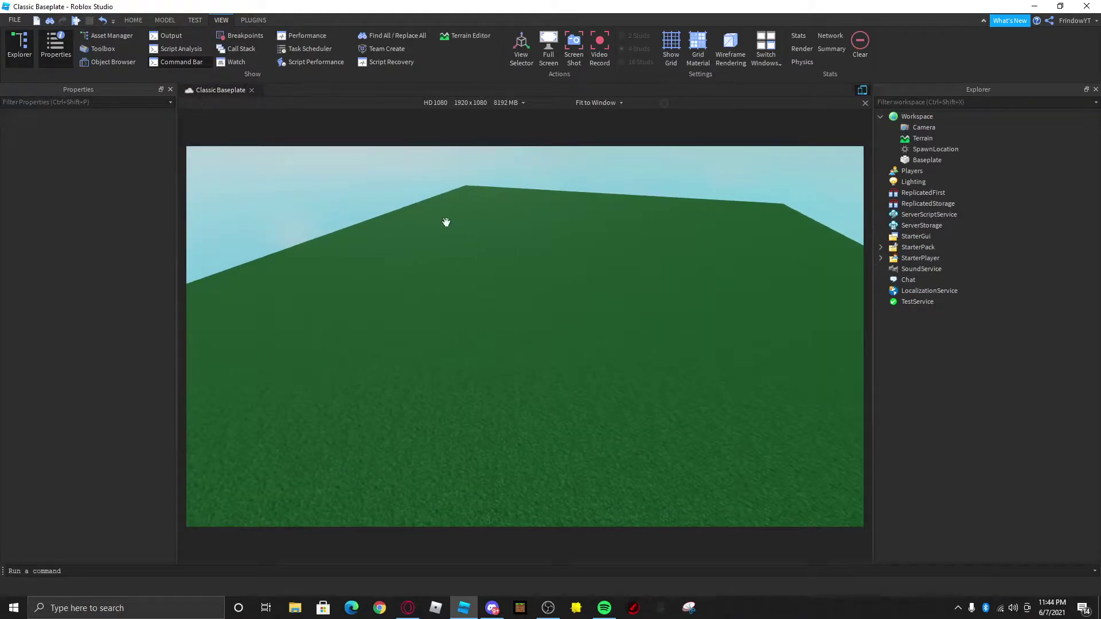
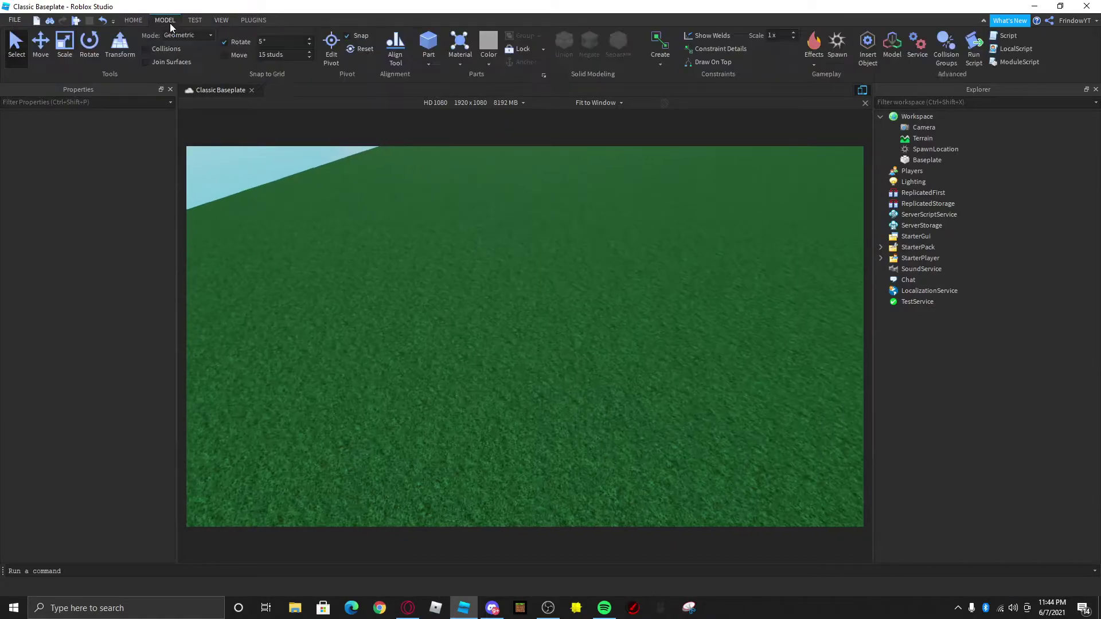
{"action": "left_click", "coordinate": [433, 43]}
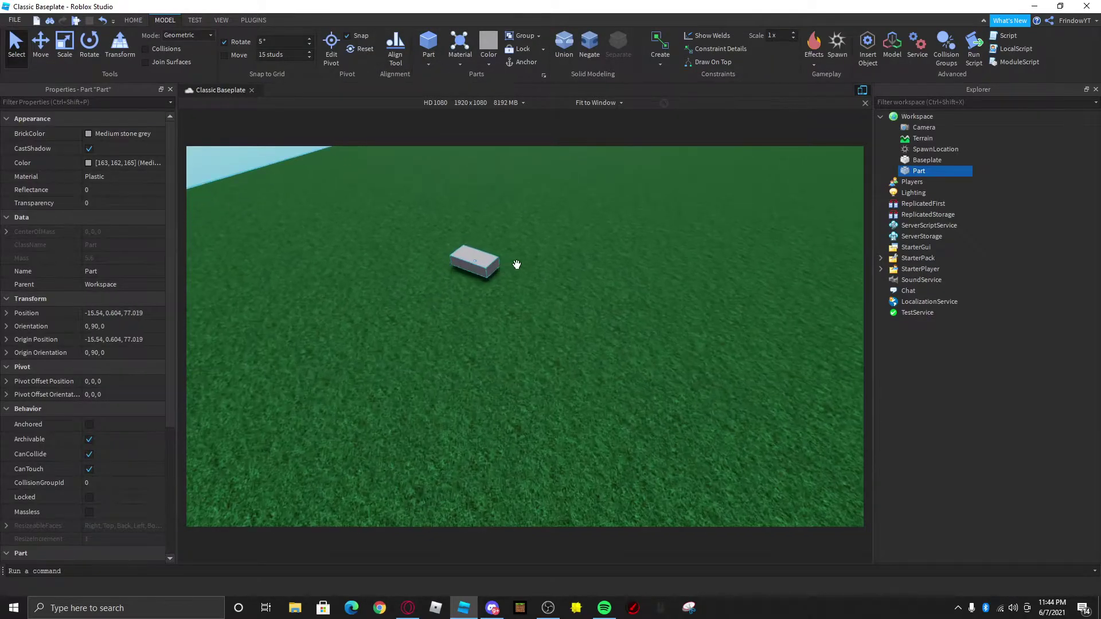
{"action": "left_click_drag", "start_coordinate": [580, 250], "coordinate": [838, 250]}
{"action": "right_click_drag", "start_coordinate": [598, 217], "coordinate": [594, 217]}
{"action": "left_click_drag", "start_coordinate": [572, 288], "coordinate": [574, 289]}
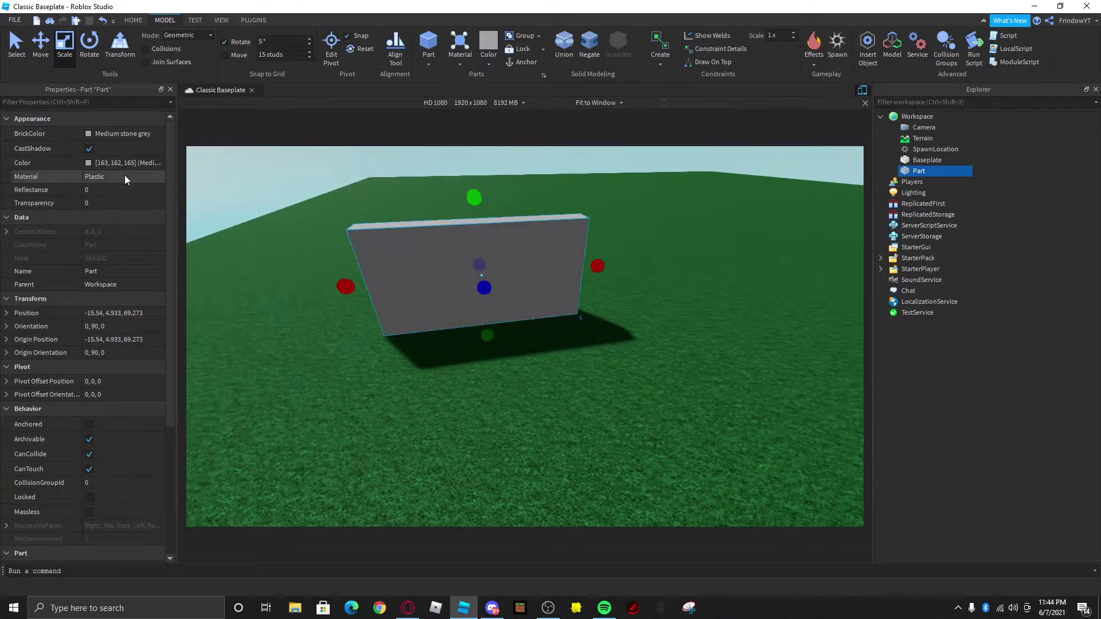
Step: Anchor the wall part, try Slate as its material, and set the material to Metal
{"action": "left_click", "coordinate": [125, 178]}
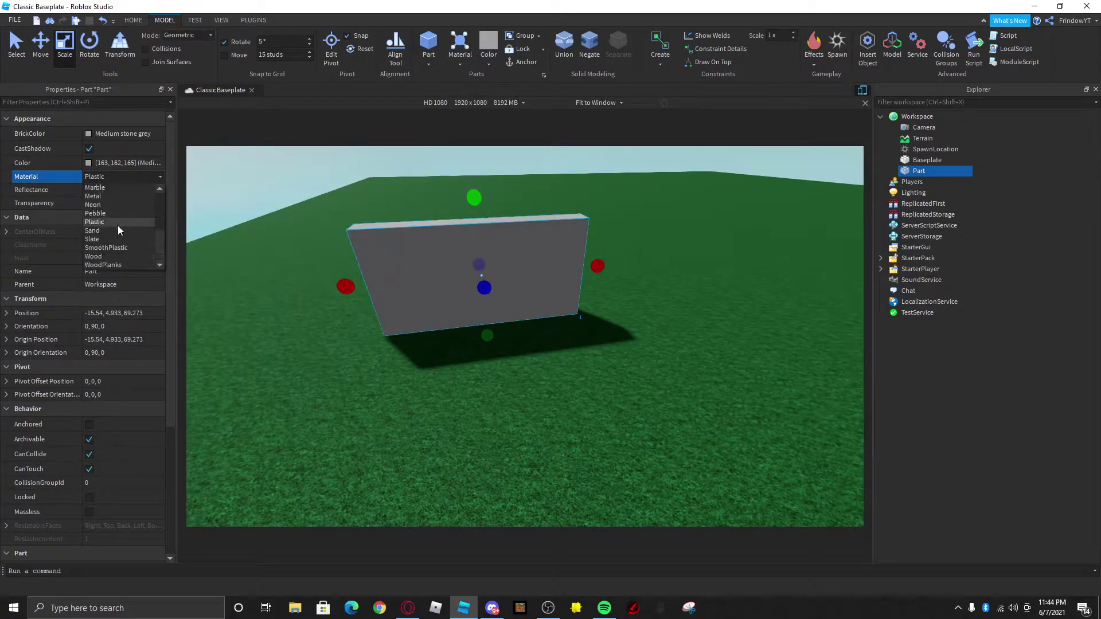
{"action": "left_click", "coordinate": [110, 236]}
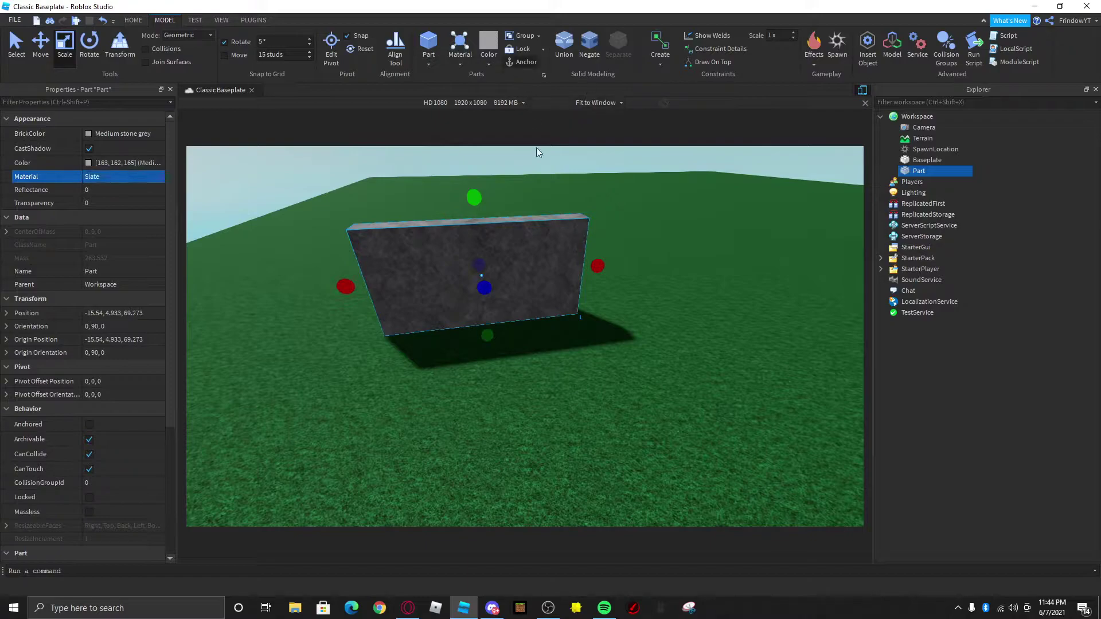
{"action": "right_click_drag", "start_coordinate": [516, 237], "coordinate": [541, 257]}
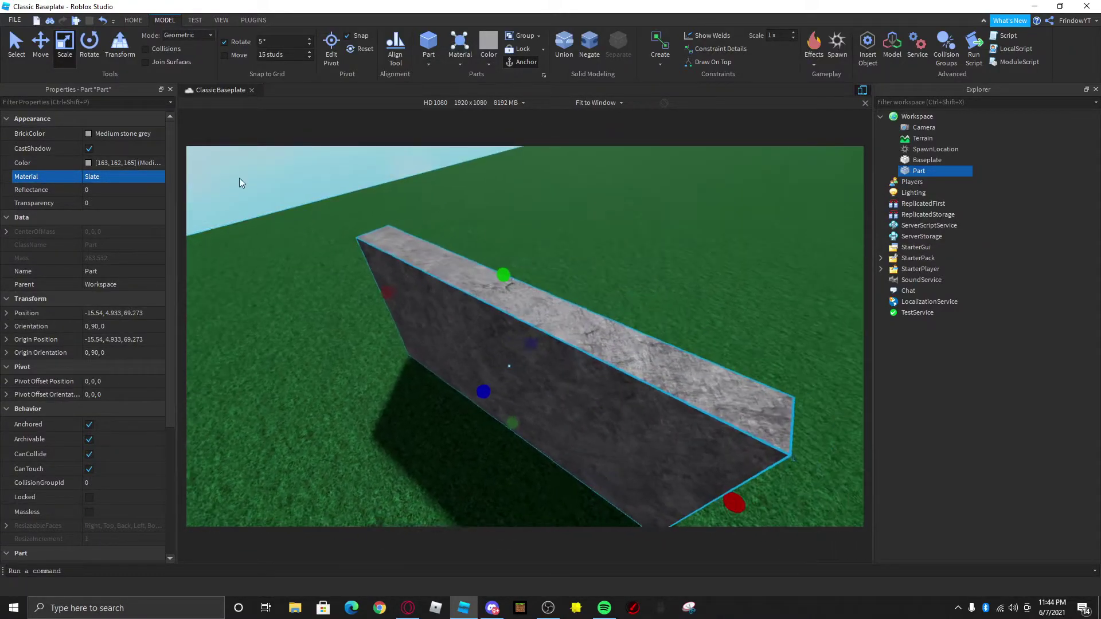
{"action": "left_click", "coordinate": [123, 175]}
{"action": "left_click", "coordinate": [111, 221]}
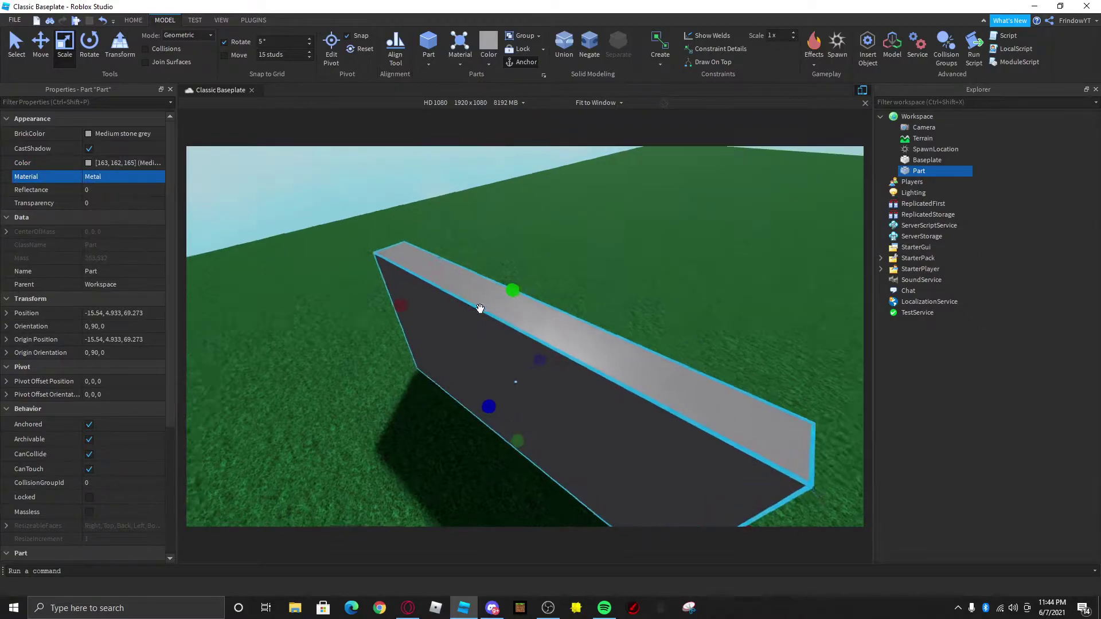
Step: Duplicate the wall, shrink the copy into a thin vertical strip at the wall's end, and color it Black
{"action": "right_click_drag", "start_coordinate": [480, 309], "coordinate": [560, 337]}
{"action": "key", "text": "ctrl+d"}
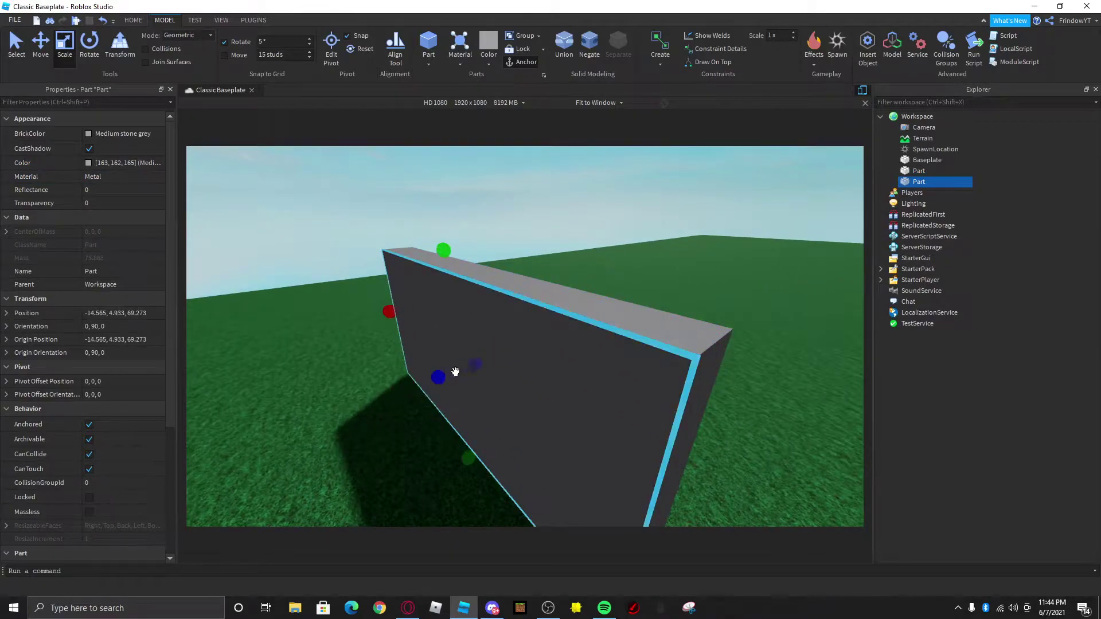
{"action": "left_click_drag", "start_coordinate": [434, 379], "coordinate": [582, 435]}
{"action": "left_click_drag", "start_coordinate": [530, 393], "coordinate": [519, 383]}
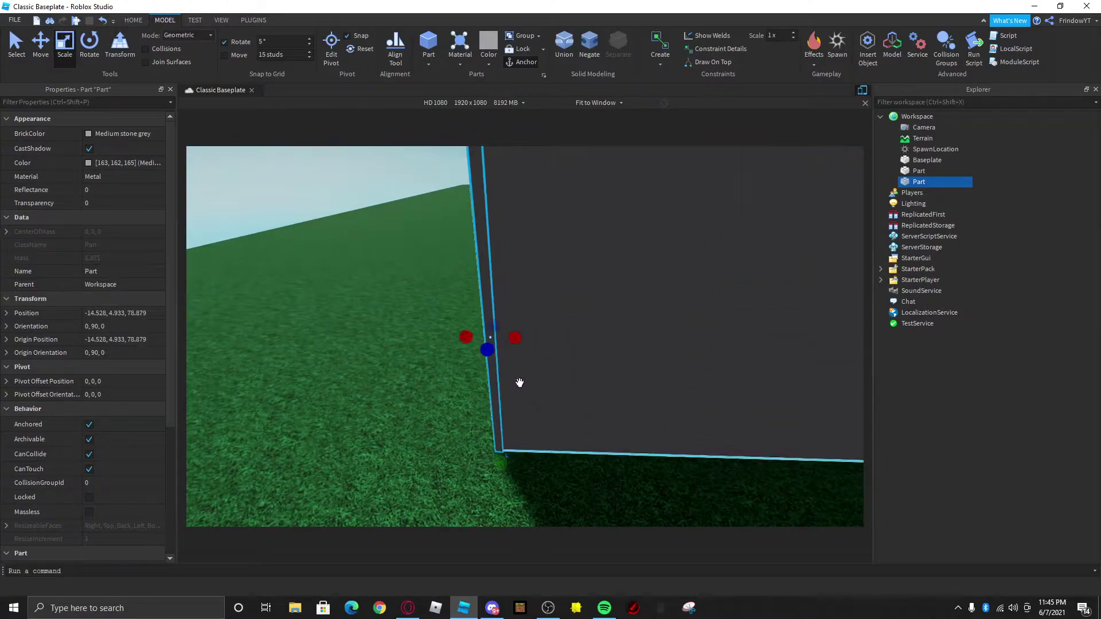
{"action": "left_click", "coordinate": [127, 137]}
{"action": "left_click", "coordinate": [25, 328]}
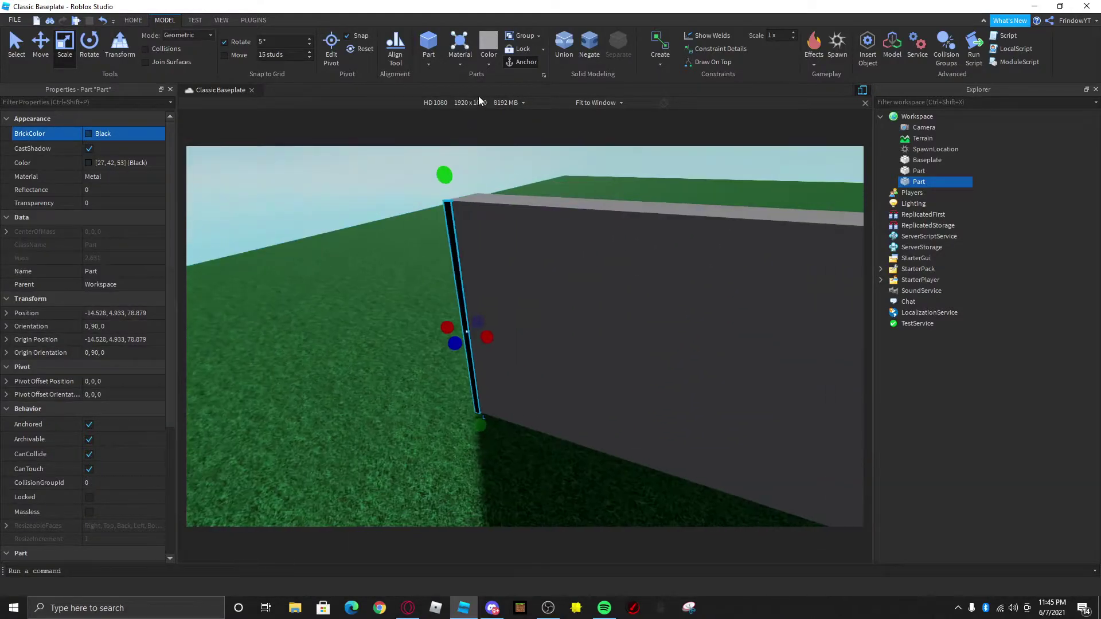
Step: Set move snapping to 5 studs and place four copies of the black strip along the wall at 5-stud intervals
{"action": "left_click", "coordinate": [51, 45]}
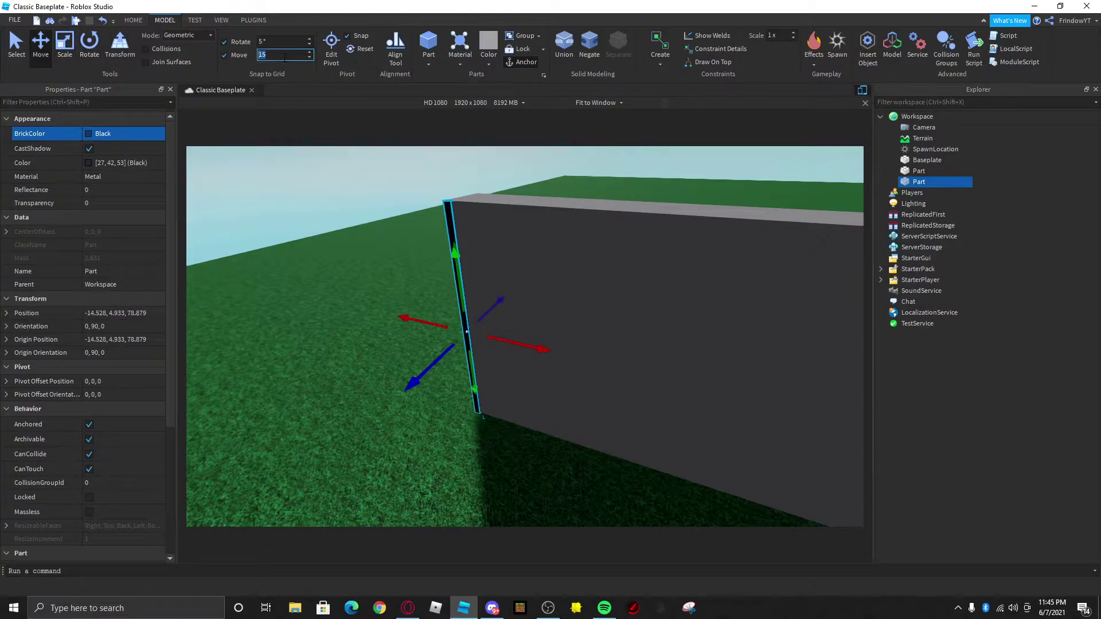
{"action": "right_click_drag", "start_coordinate": [487, 196], "coordinate": [481, 315]}
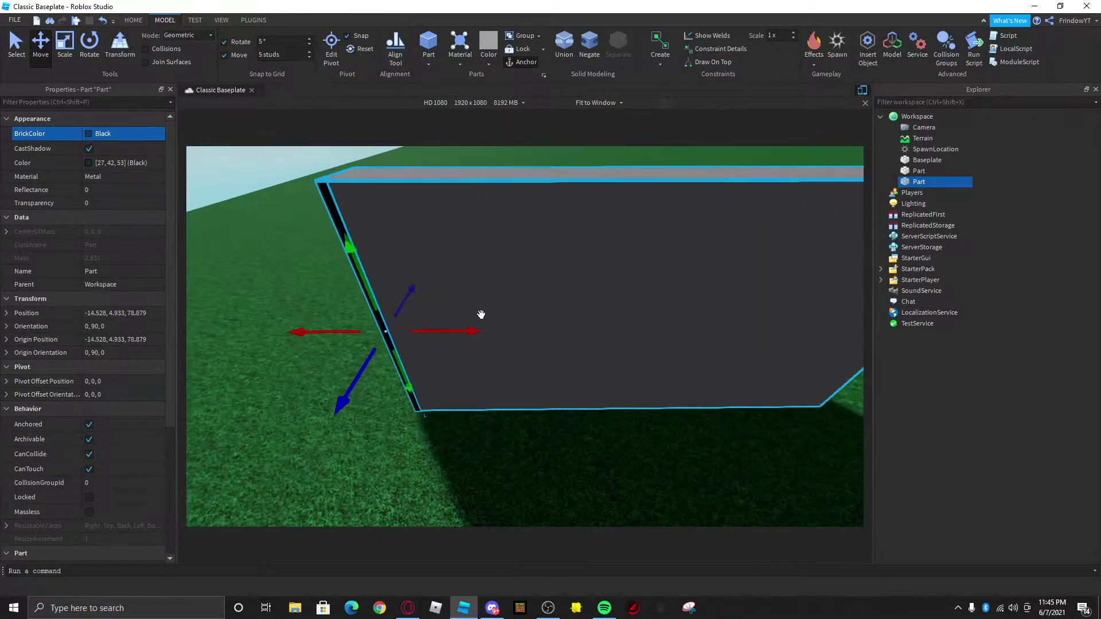
{"action": "key", "text": "ctrl+d"}
{"action": "left_click_drag", "start_coordinate": [488, 324], "coordinate": [659, 324]}
{"action": "key", "text": "ctrl+d"}
{"action": "key", "text": "s"}
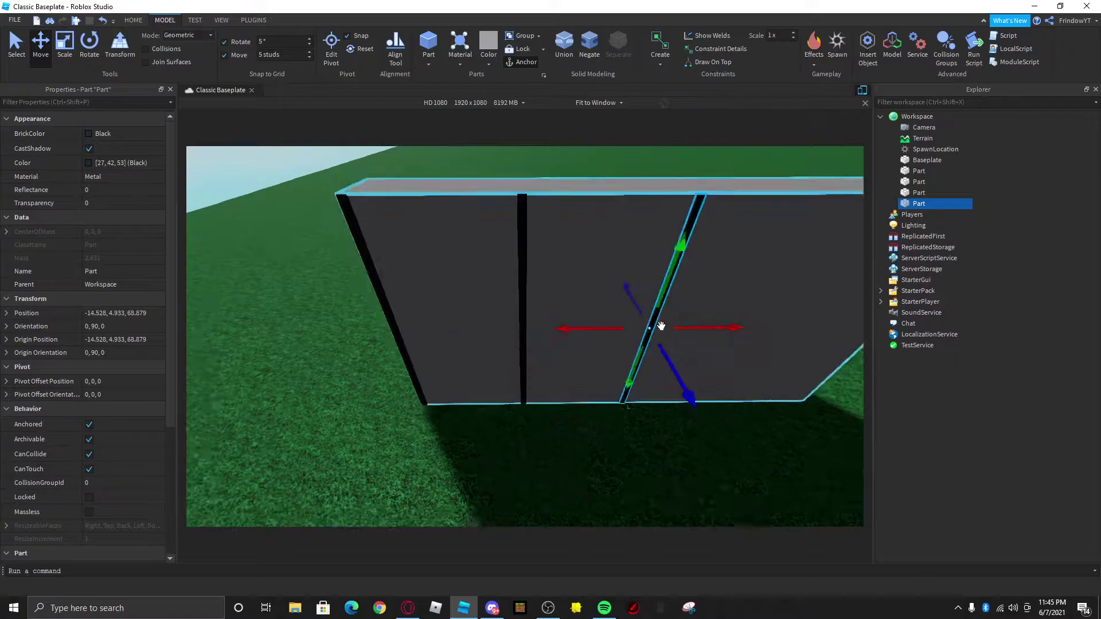
{"action": "key", "text": "d"}
{"action": "key", "text": "ctrl+d"}
{"action": "left_click_drag", "start_coordinate": [584, 316], "coordinate": [656, 317]}
{"action": "key", "text": "d"}
{"action": "key", "text": "ctrl+d"}
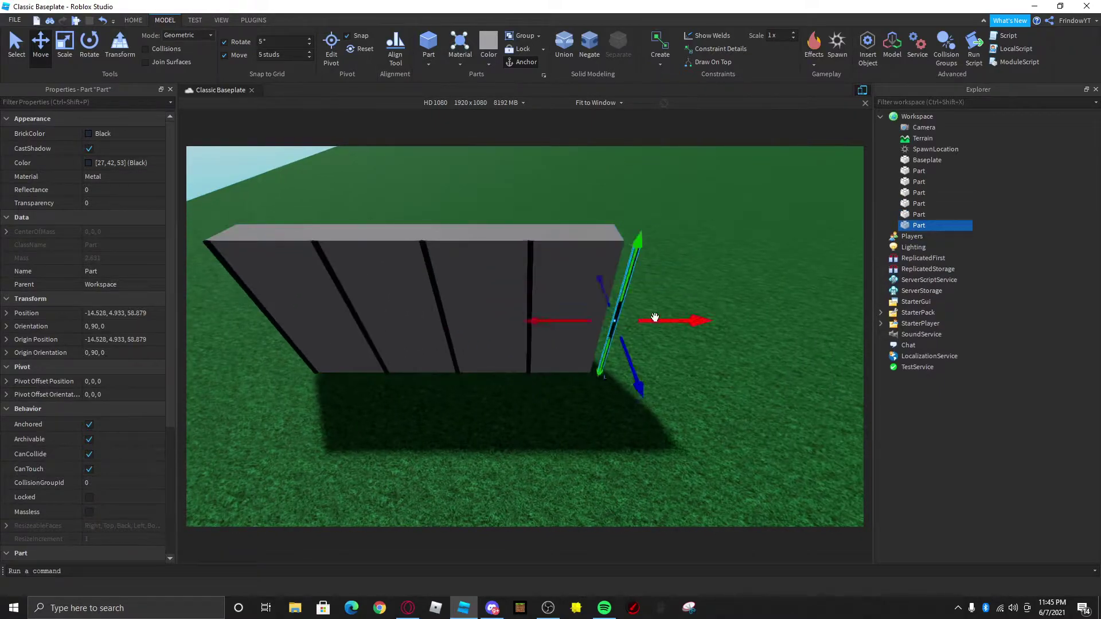
Step: Extend the end of the wall slab to meet the last black strip
{"action": "left_click", "coordinate": [625, 258]}
{"action": "left_click", "coordinate": [586, 239]}
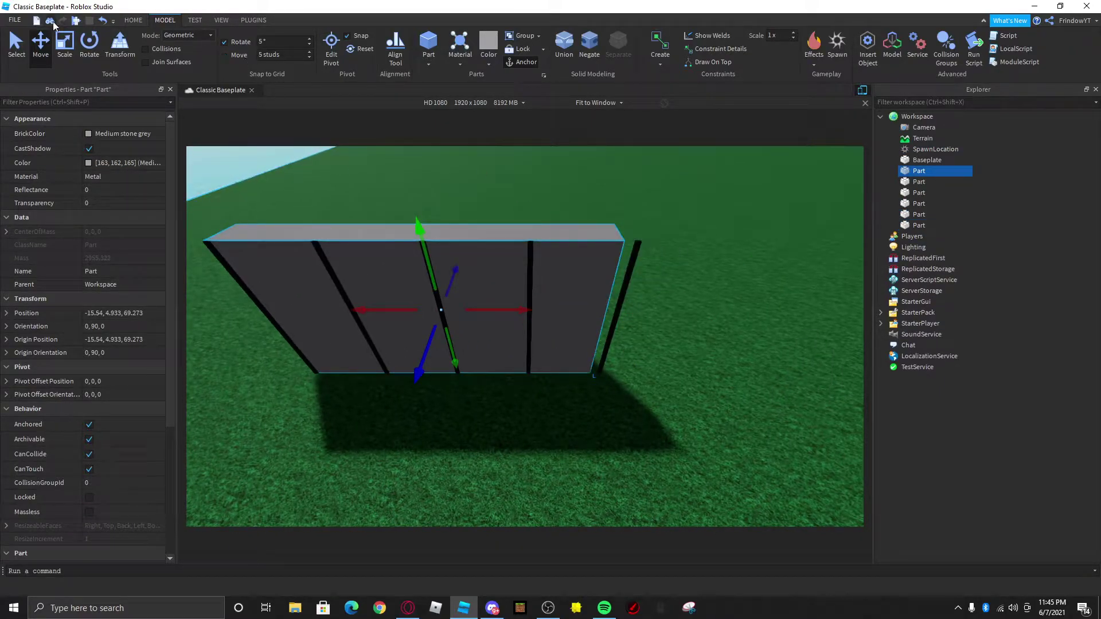
{"action": "scroll", "coordinate": [715, 331], "scroll_direction": "up", "scroll_amount": 1}
{"action": "left_click_drag", "start_coordinate": [540, 304], "coordinate": [558, 300]}
{"action": "left_click", "coordinate": [555, 246]}
{"action": "left_click", "coordinate": [549, 238], "text": "ctrl"}
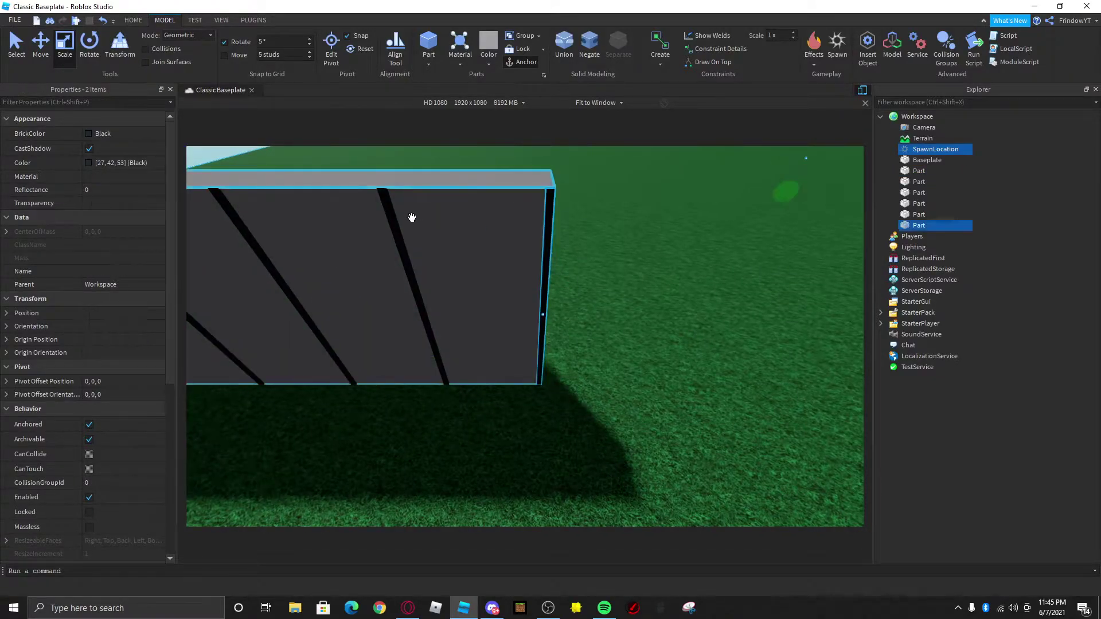
{"action": "left_click", "coordinate": [395, 218], "text": "ctrl"}
{"action": "scroll", "coordinate": [394, 218], "scroll_direction": "down", "scroll_amount": 4}
{"action": "left_click", "coordinate": [465, 277], "text": "ctrl"}
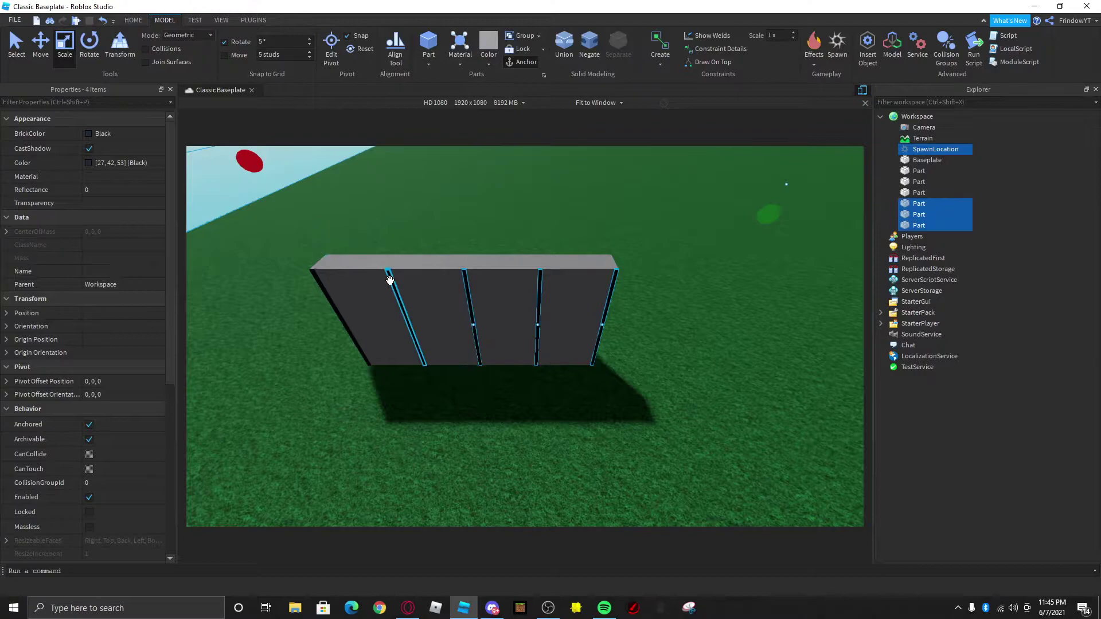
{"action": "left_click", "coordinate": [389, 278], "text": "ctrl"}
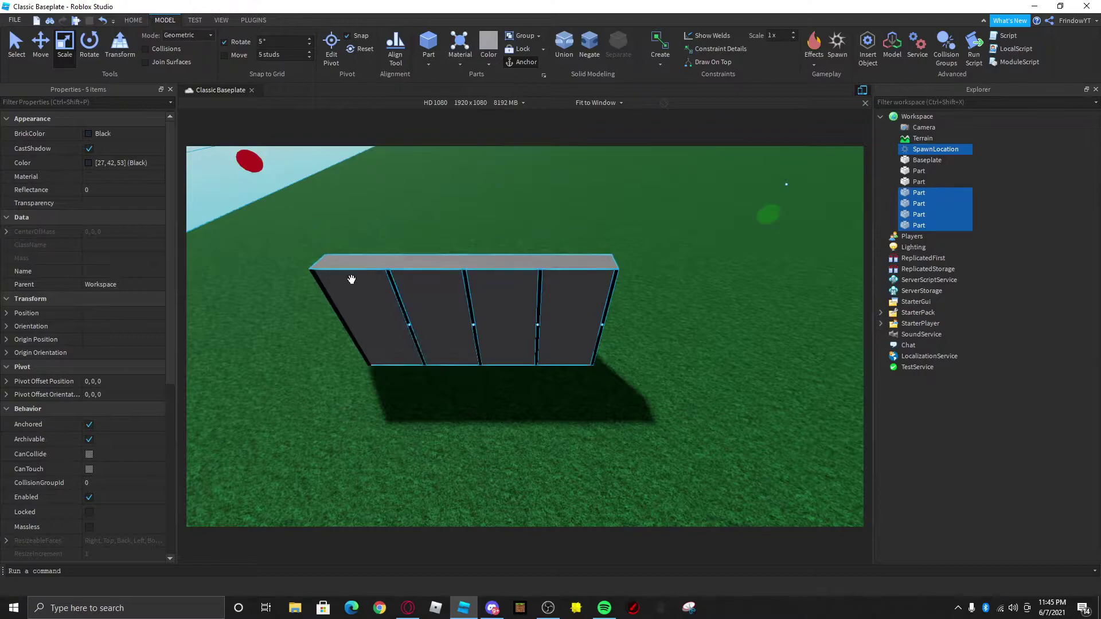
{"action": "left_click", "coordinate": [914, 152], "text": "ctrl"}
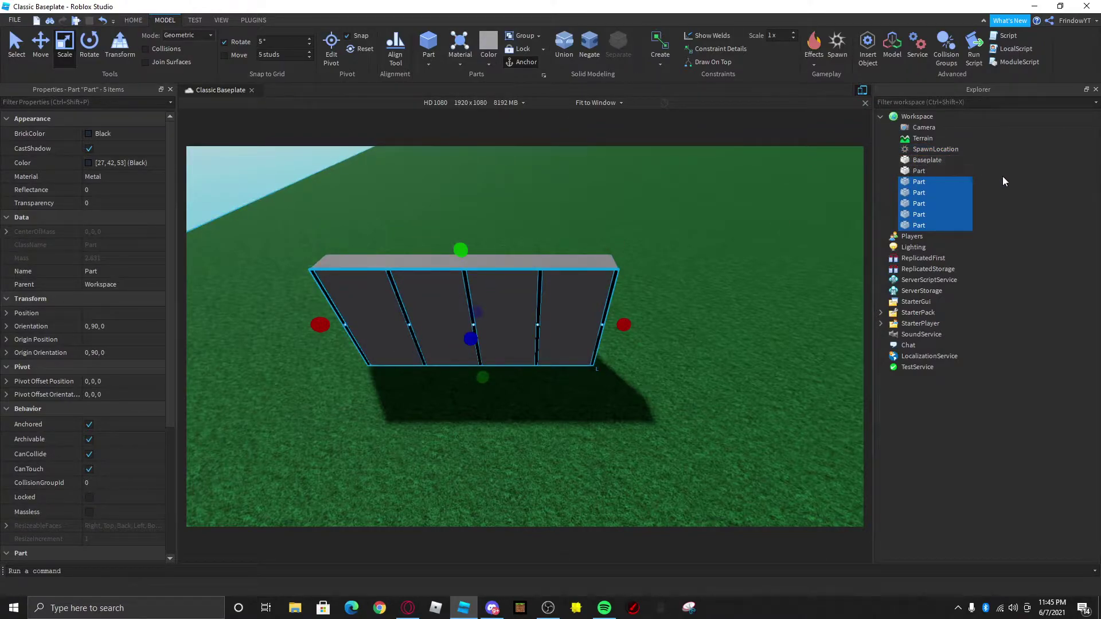
Step: Lock the SpawnLocation so it cannot be selected in the viewport
{"action": "left_click", "coordinate": [916, 150]}
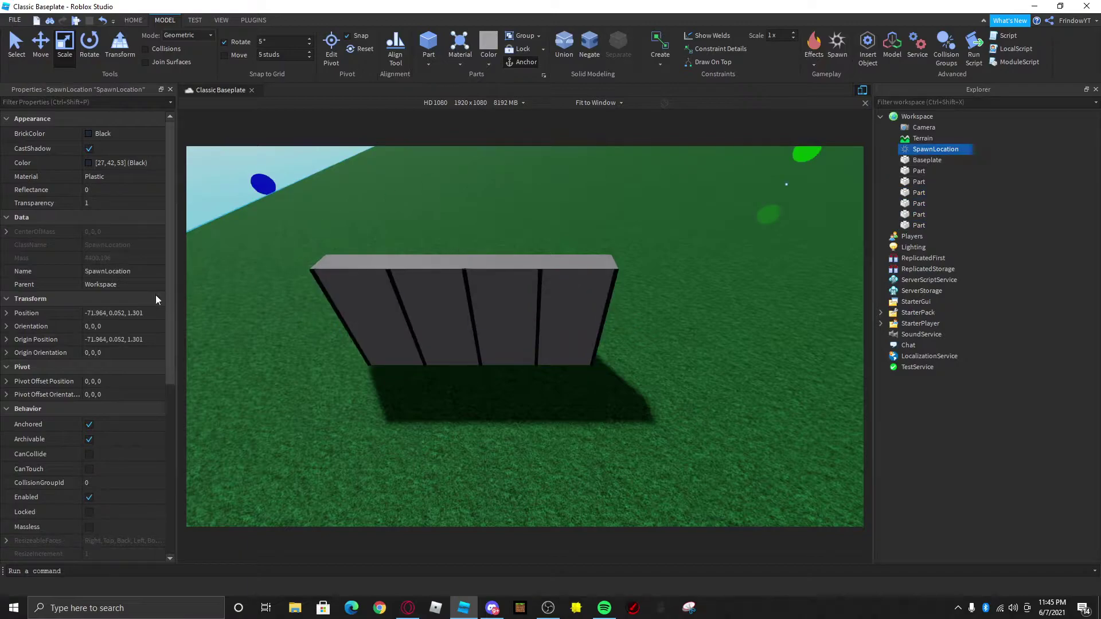
{"action": "scroll", "coordinate": [98, 420], "scroll_direction": "down", "scroll_amount": 4}
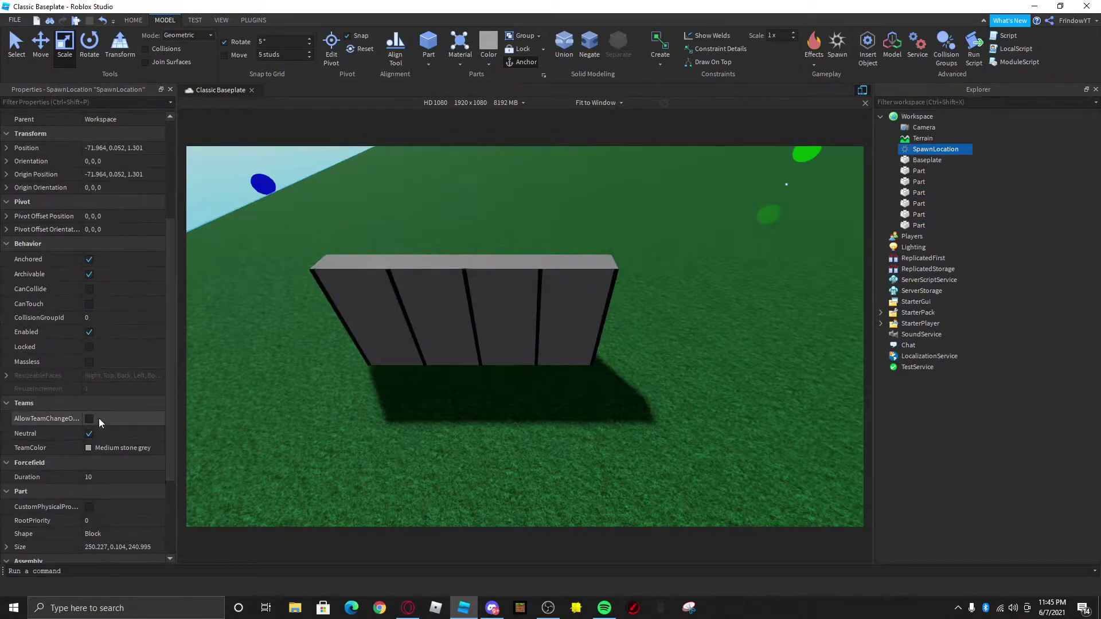
{"action": "left_click", "coordinate": [112, 347]}
{"action": "left_click", "coordinate": [266, 264]}
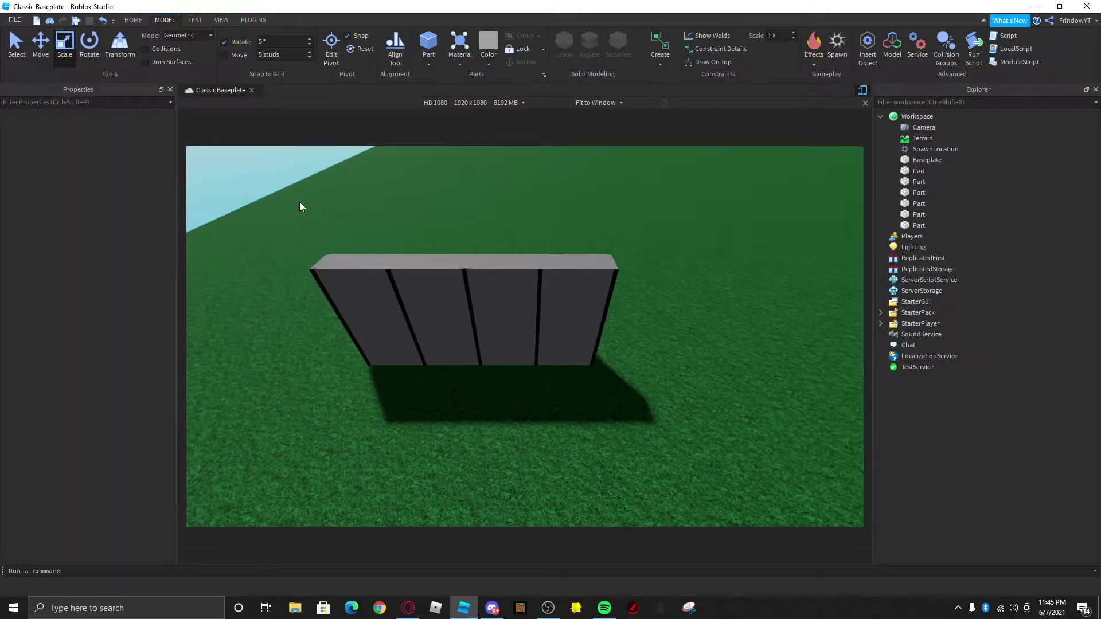
Step: Duplicate the wall's five black strips together and move the copies onto the wall's opposite face
{"action": "left_click", "coordinate": [312, 272]}
{"action": "left_click", "coordinate": [401, 280], "text": "ctrl"}
{"action": "left_click", "coordinate": [472, 276], "text": "ctrl"}
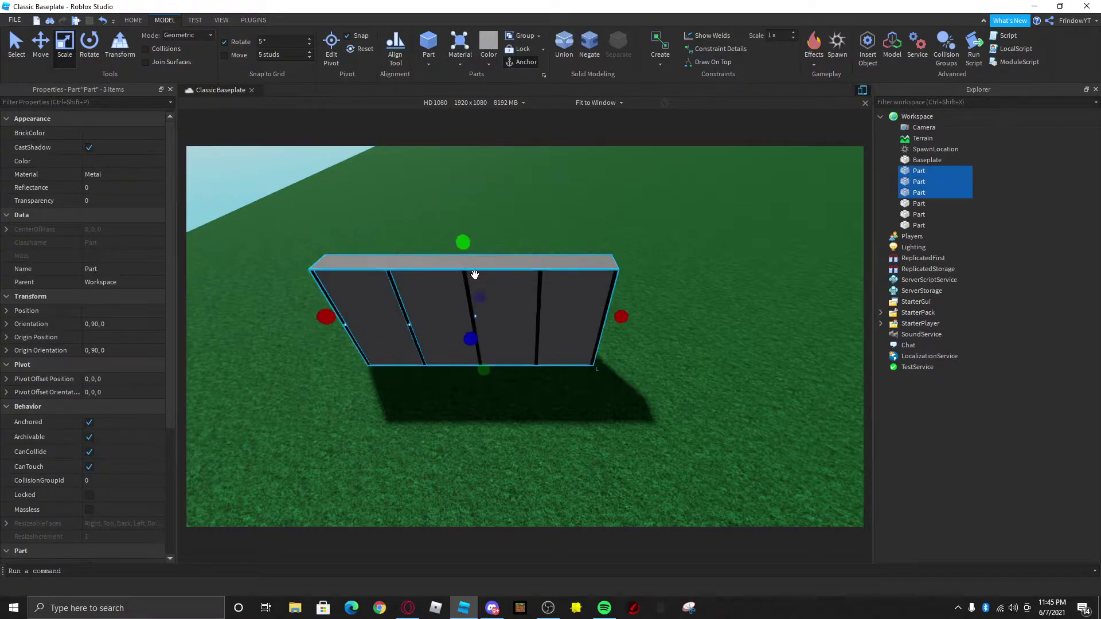
{"action": "left_click", "coordinate": [475, 275], "text": "ctrl"}
{"action": "left_click", "coordinate": [466, 277], "text": "ctrl"}
{"action": "left_click", "coordinate": [539, 279], "text": "ctrl"}
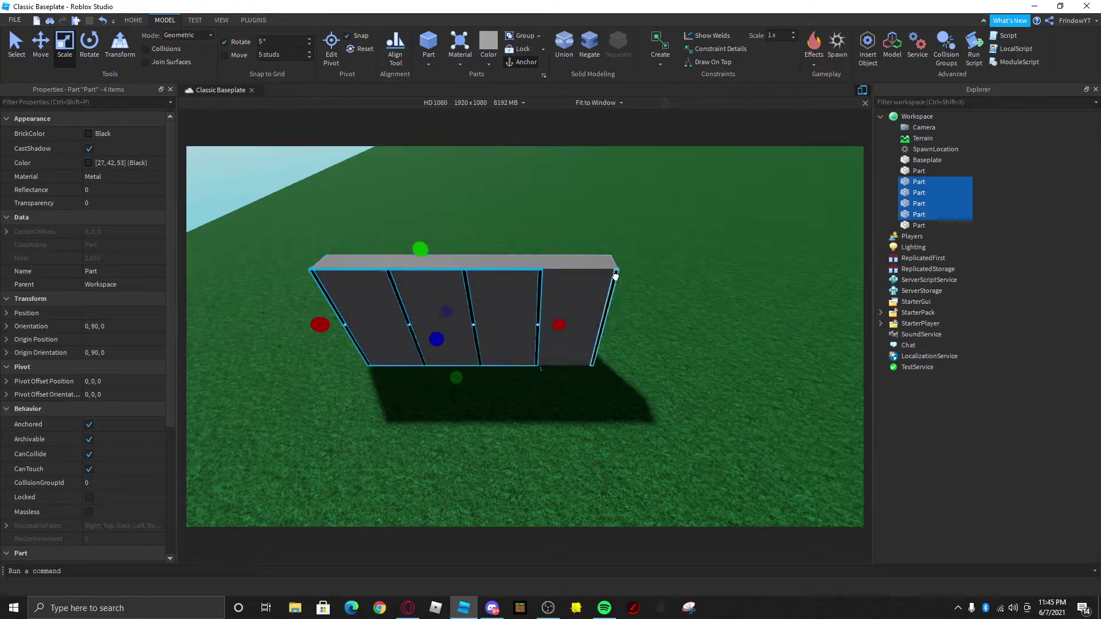
{"action": "left_click", "coordinate": [616, 276], "text": "ctrl"}
{"action": "right_click_drag", "start_coordinate": [616, 277], "coordinate": [568, 275]}
{"action": "key", "text": "d"}
{"action": "left_click", "coordinate": [41, 48]}
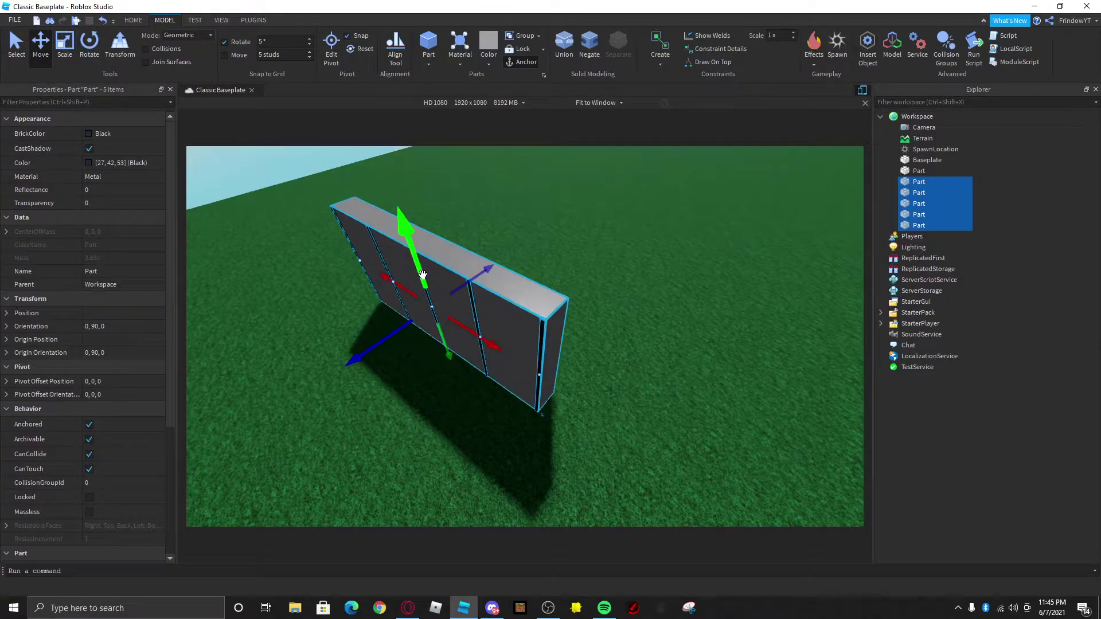
{"action": "key", "text": "ctrl+d"}
{"action": "right_click_drag", "start_coordinate": [423, 274], "coordinate": [542, 298]}
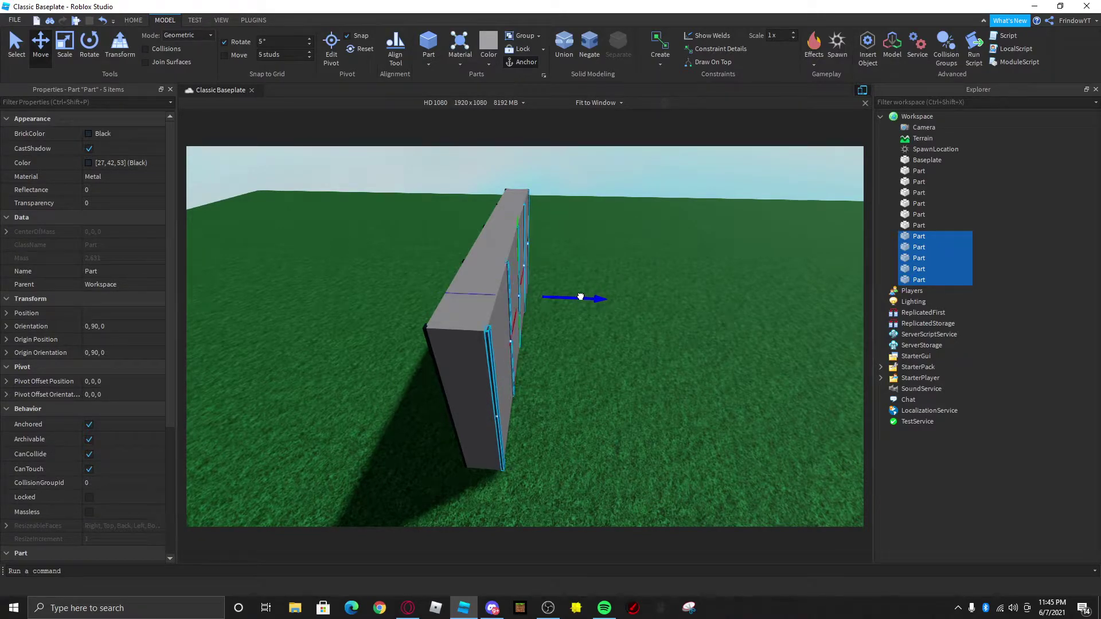
{"action": "left_click", "coordinate": [621, 268]}
Step: Duplicate one of the wall's inner black strips and shorten the copy to a small block at the wall's upper edge
{"action": "key", "text": "d"}
{"action": "right_click_drag", "start_coordinate": [621, 267], "coordinate": [649, 298]}
{"action": "scroll", "coordinate": [648, 297], "scroll_direction": "down", "scroll_amount": 4}
{"action": "left_click_drag", "start_coordinate": [721, 236], "coordinate": [652, 259]}
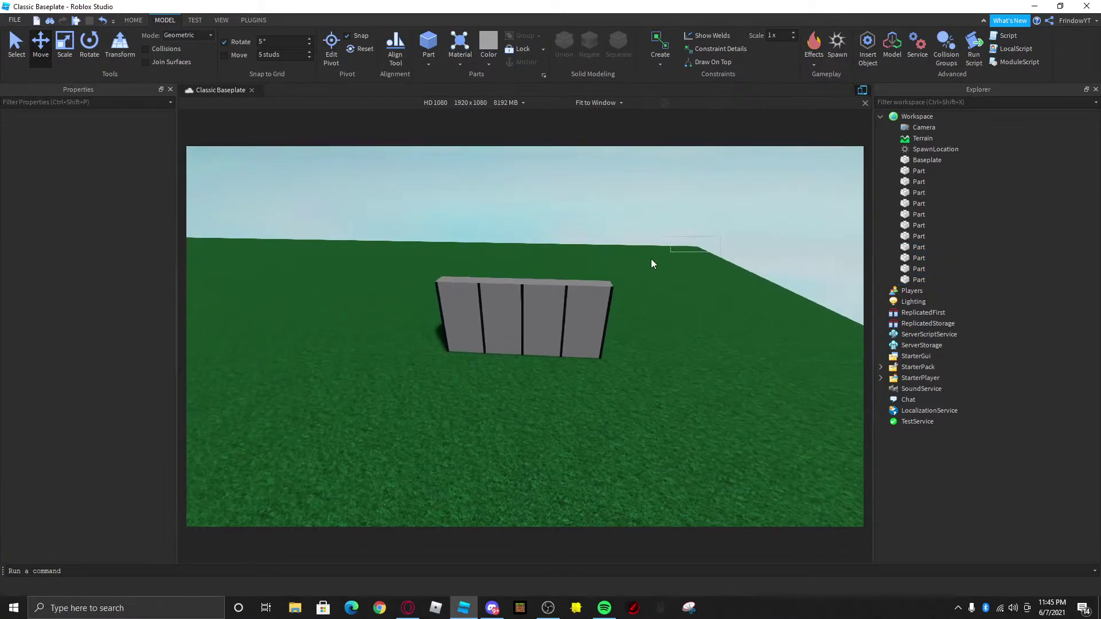
{"action": "left_click", "coordinate": [522, 289]}
{"action": "right_click_drag", "start_coordinate": [521, 289], "coordinate": [553, 262]}
{"action": "key", "text": "w"}
{"action": "key", "text": "a"}
{"action": "right_click_drag", "start_coordinate": [367, 212], "coordinate": [366, 212]}
{"action": "key", "text": "s"}
{"action": "key", "text": "d"}
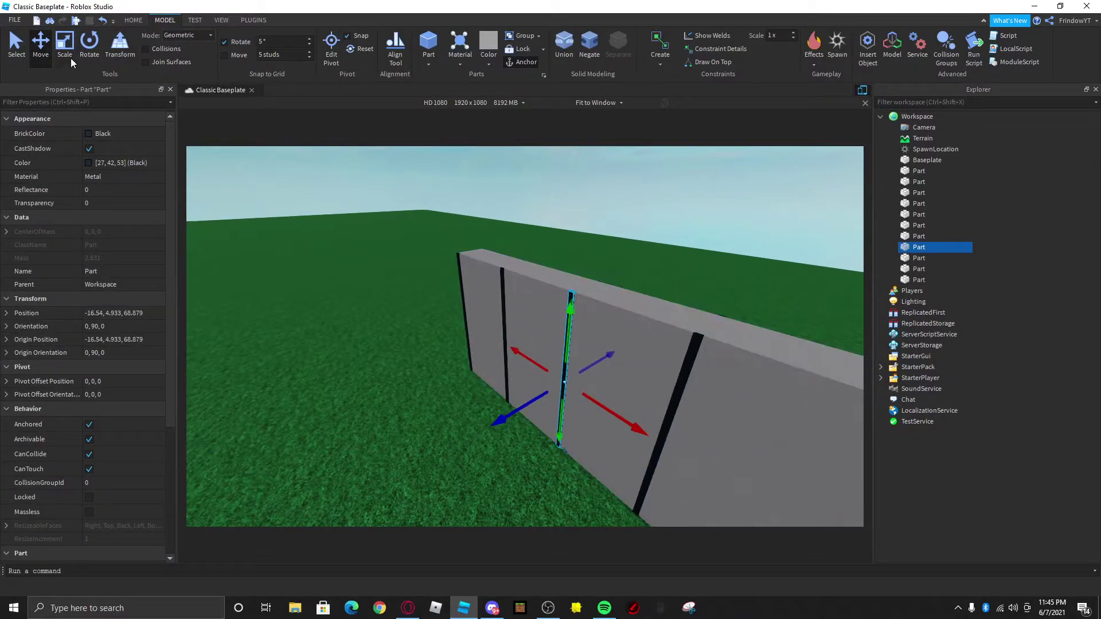
{"action": "key", "text": "ctrl+d"}
{"action": "key", "text": "ctrl+3"}
{"action": "right_click_drag", "start_coordinate": [578, 450], "coordinate": [536, 423]}
{"action": "key", "text": "a"}
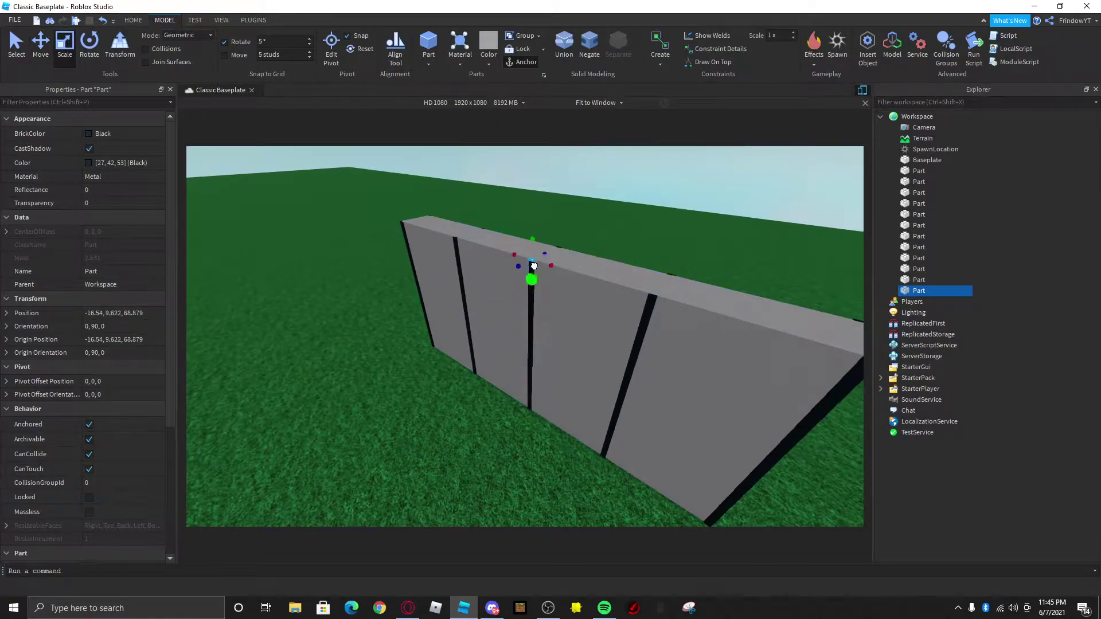
Step: Stretch the small black block across the wall's thickness and along its full length to cap the top
{"action": "right_click_drag", "start_coordinate": [533, 266], "coordinate": [543, 226]}
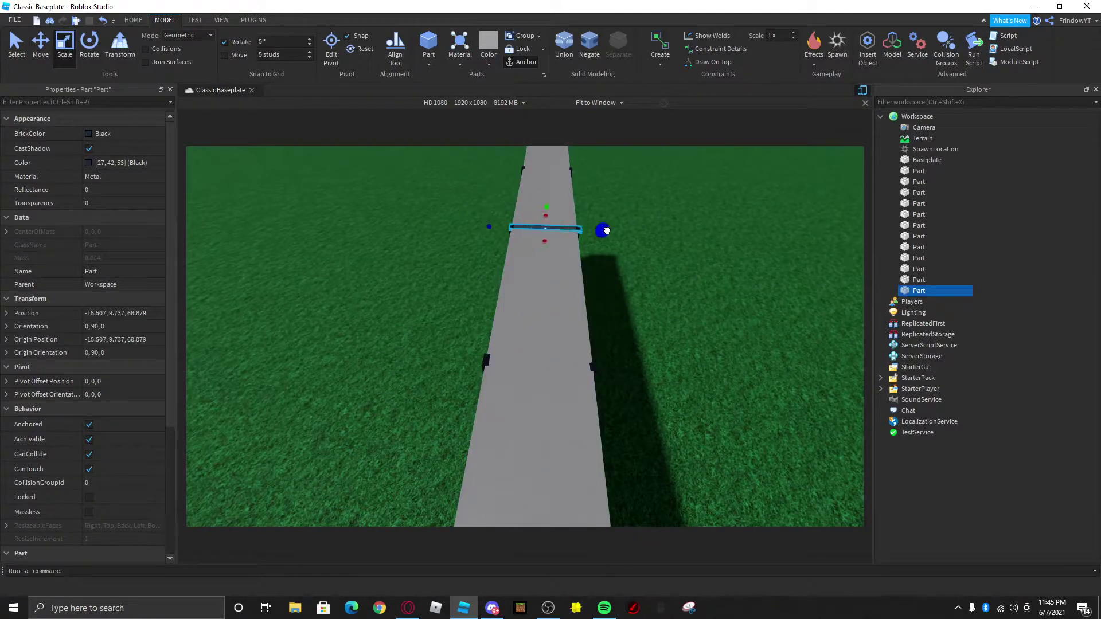
{"action": "left_click_drag", "start_coordinate": [545, 208], "coordinate": [533, 273]}
{"action": "right_click_drag", "start_coordinate": [529, 275], "coordinate": [533, 273]}
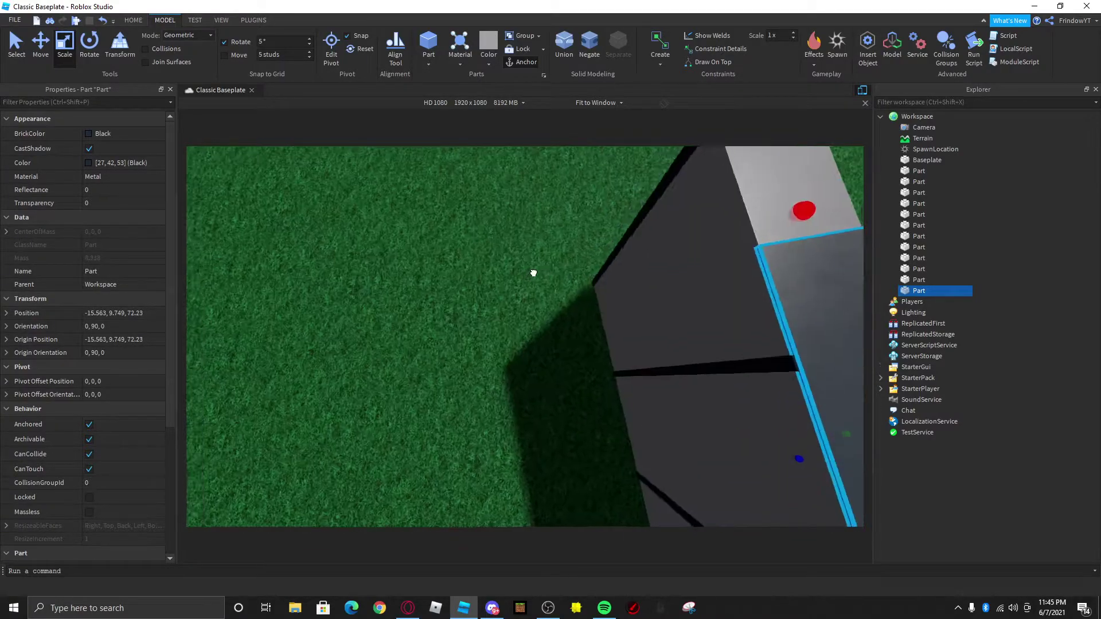
{"action": "left_click_drag", "start_coordinate": [532, 273], "coordinate": [530, 276]}
{"action": "right_click_drag", "start_coordinate": [533, 273], "coordinate": [530, 276]}
{"action": "left_click_drag", "start_coordinate": [493, 270], "coordinate": [493, 270]}
{"action": "right_click_drag", "start_coordinate": [492, 270], "coordinate": [494, 266]}
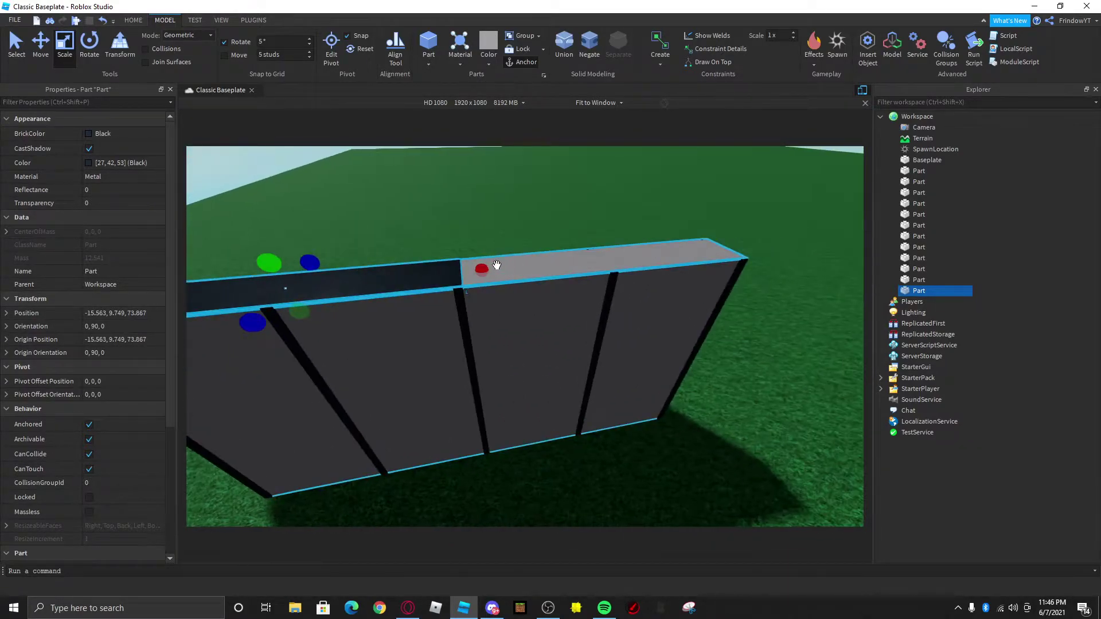
{"action": "left_click_drag", "start_coordinate": [491, 266], "coordinate": [494, 267]}
{"action": "right_click_drag", "start_coordinate": [494, 266], "coordinate": [495, 267]}
{"action": "left_click_drag", "start_coordinate": [593, 244], "coordinate": [595, 244]}
{"action": "right_click_drag", "start_coordinate": [642, 247], "coordinate": [662, 252]}
{"action": "left_click", "coordinate": [662, 252]}
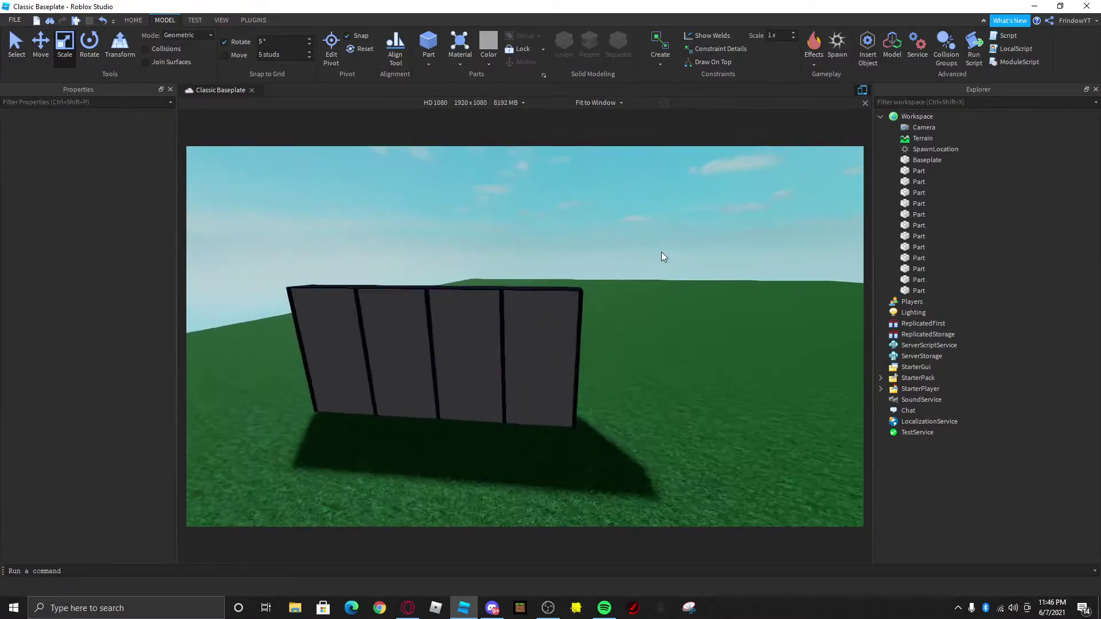
Step: Select all parts of the wall together, rotate them 90 degrees and move them to another spot on the grass
{"action": "scroll", "coordinate": [662, 252], "scroll_direction": "down", "scroll_amount": 3}
{"action": "scroll", "coordinate": [674, 201], "scroll_direction": "down", "scroll_amount": 3}
{"action": "left_click_drag", "start_coordinate": [678, 258], "coordinate": [262, 387]}
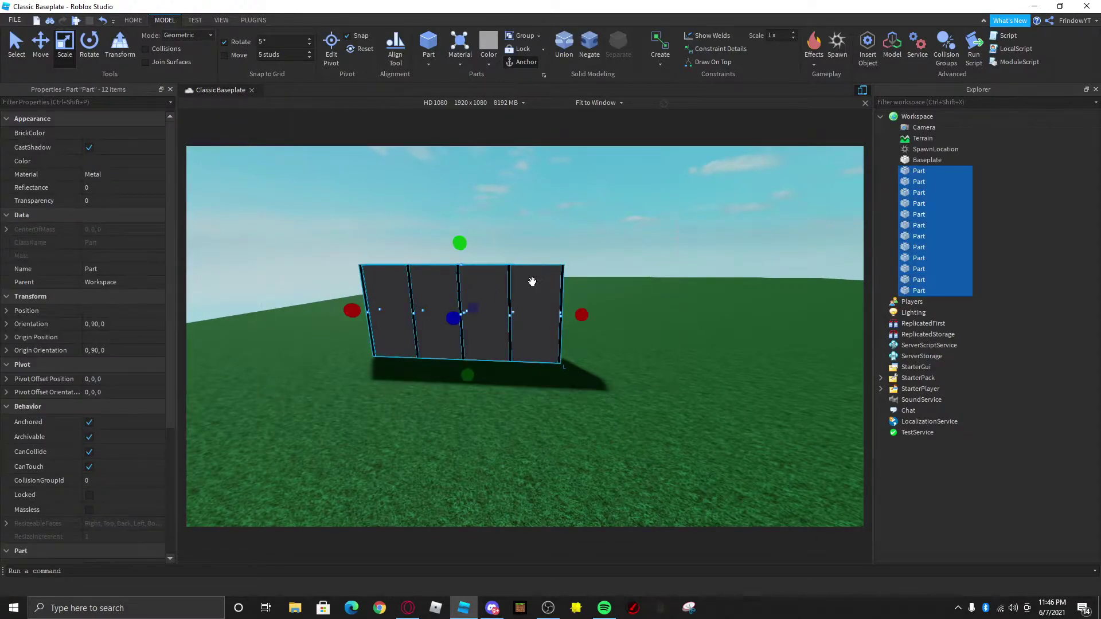
{"action": "left_click_drag", "start_coordinate": [532, 282], "coordinate": [567, 347]}
{"action": "key", "text": "ctrl+r"}
{"action": "right_click_drag", "start_coordinate": [568, 347], "coordinate": [568, 347]}
{"action": "left_click_drag", "start_coordinate": [567, 347], "coordinate": [491, 346]}
{"action": "scroll", "coordinate": [608, 318], "scroll_direction": "up", "scroll_amount": 1}
{"action": "left_click_drag", "start_coordinate": [575, 320], "coordinate": [539, 325]}
Step: Try a transparency of 0.5 on the wall's grey slab and settle on 0.2
{"action": "left_click", "coordinate": [637, 305]}
{"action": "scroll", "coordinate": [542, 323], "scroll_direction": "up", "scroll_amount": 1}
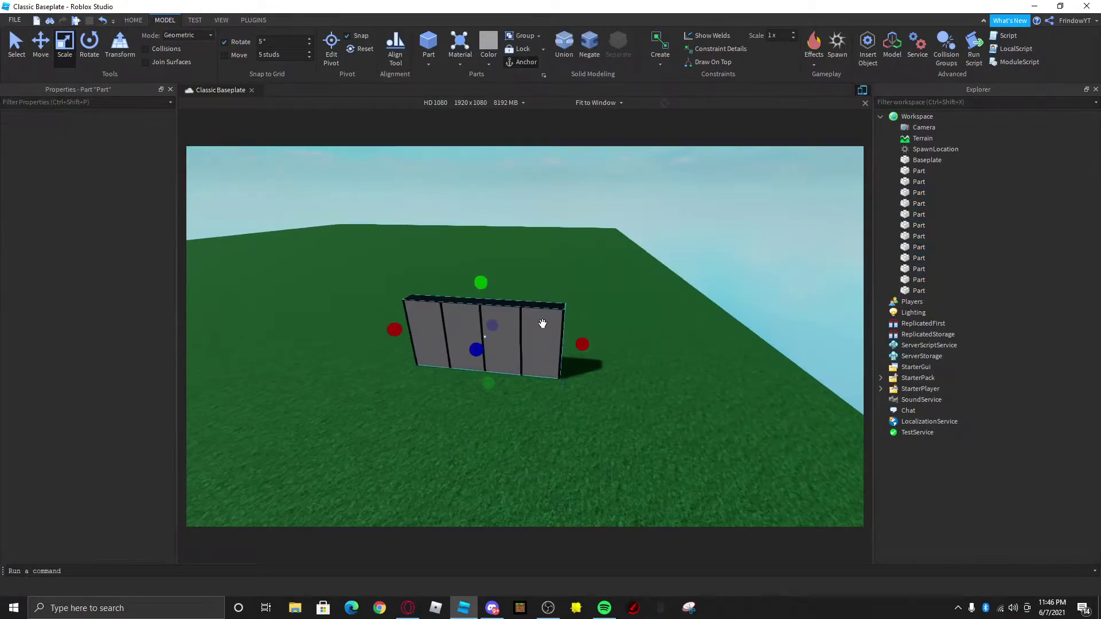
{"action": "key", "text": "w"}
{"action": "left_click", "coordinate": [638, 298]}
{"action": "left_click", "coordinate": [538, 320]}
{"action": "key", "text": "w"}
{"action": "key", "text": "a"}
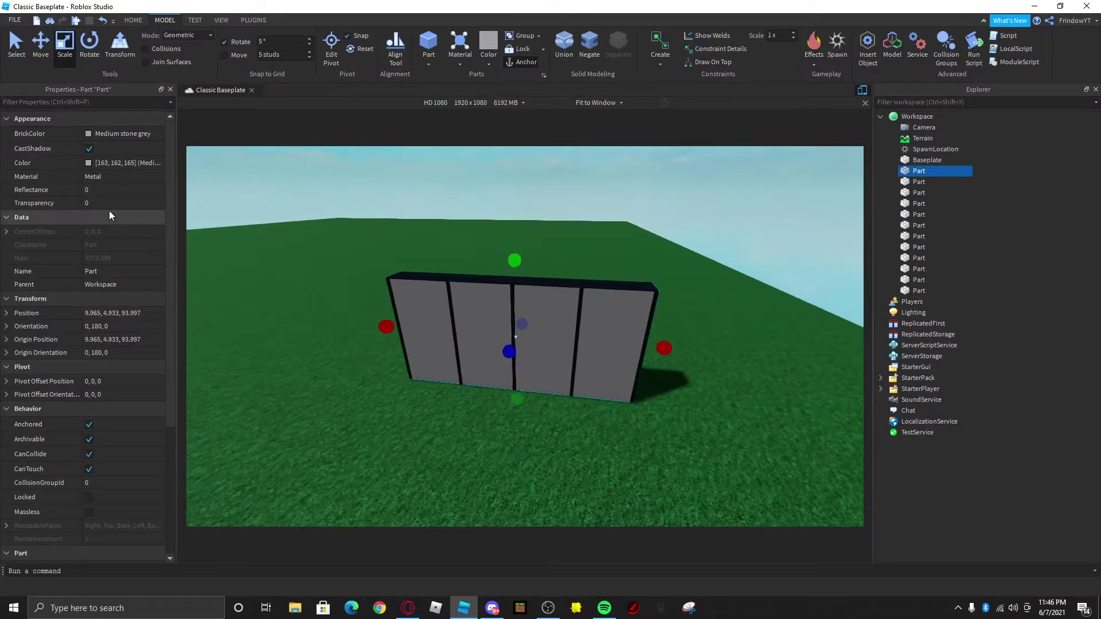
{"action": "left_click", "coordinate": [107, 206]}
{"action": "type", "text": ".5"}
{"action": "key", "text": "Return"}
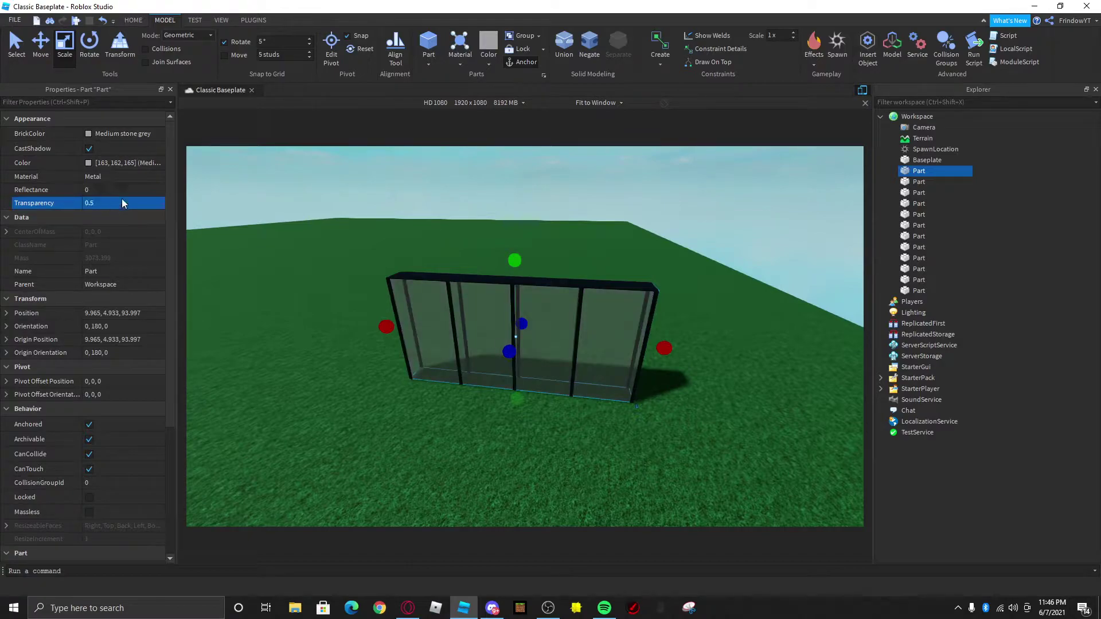
{"action": "left_click", "coordinate": [474, 330]}
{"action": "type", "text": "2"}
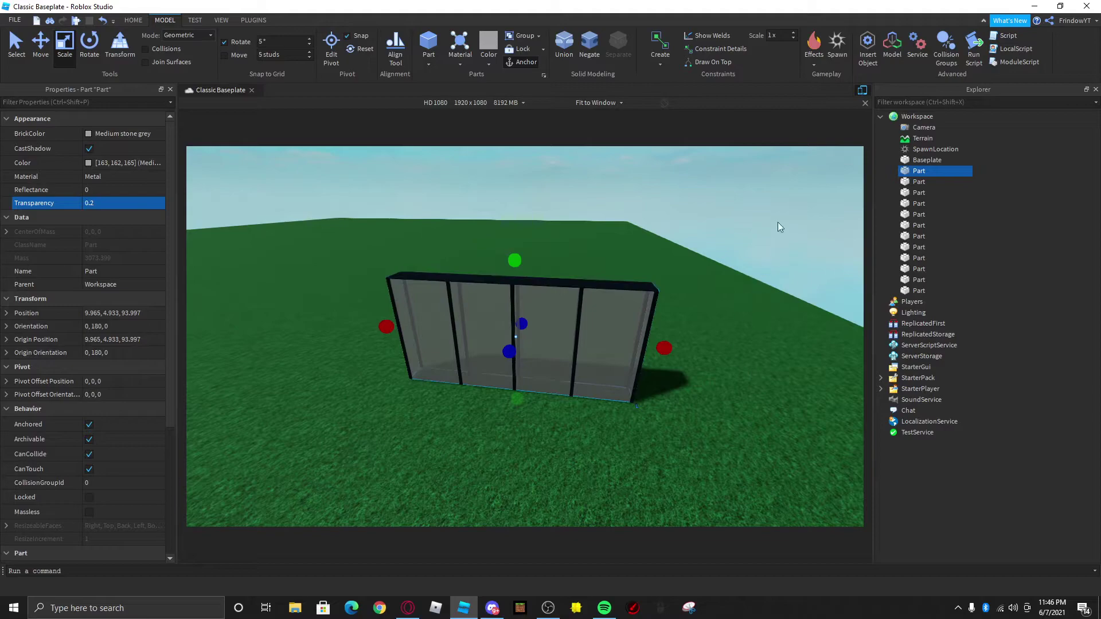
Step: Group all twelve wall parts into one model and name it GlassWall
{"action": "left_click_drag", "start_coordinate": [777, 222], "coordinate": [272, 445]}
{"action": "right_click_drag", "start_coordinate": [536, 319], "coordinate": [467, 339]}
{"action": "scroll", "coordinate": [537, 303], "scroll_direction": "down", "scroll_amount": 3}
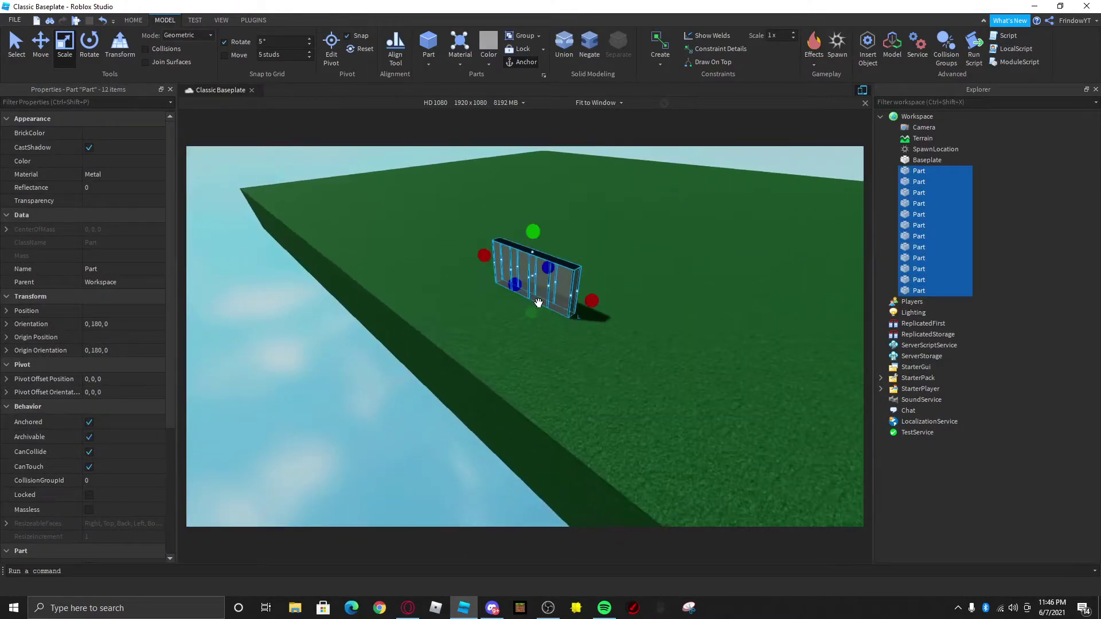
{"action": "right_click", "coordinate": [920, 195]}
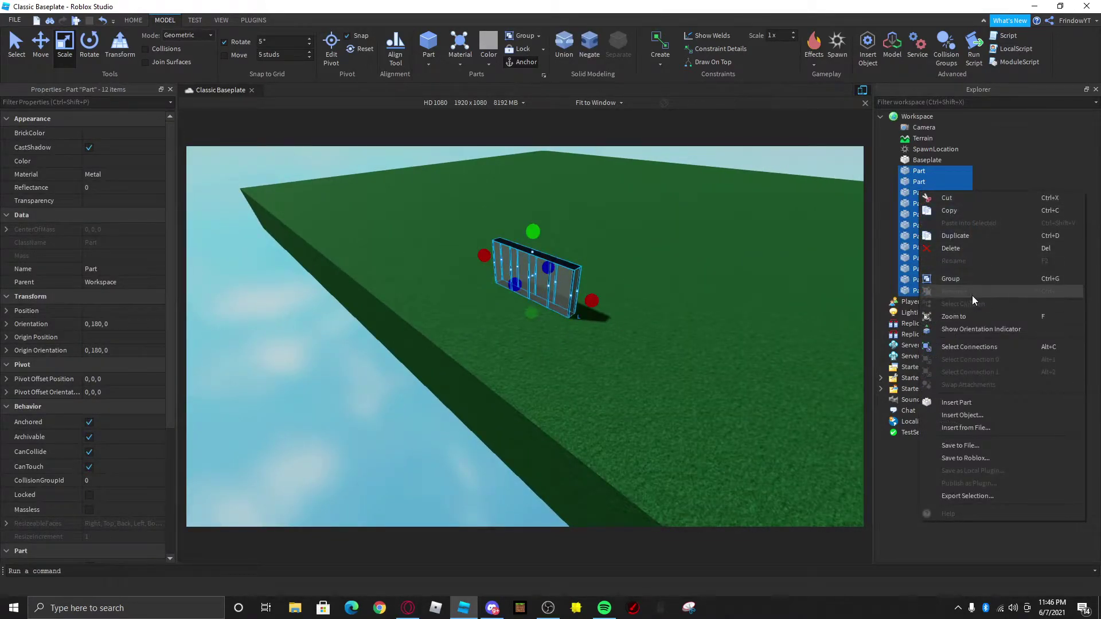
{"action": "left_click", "coordinate": [958, 278]}
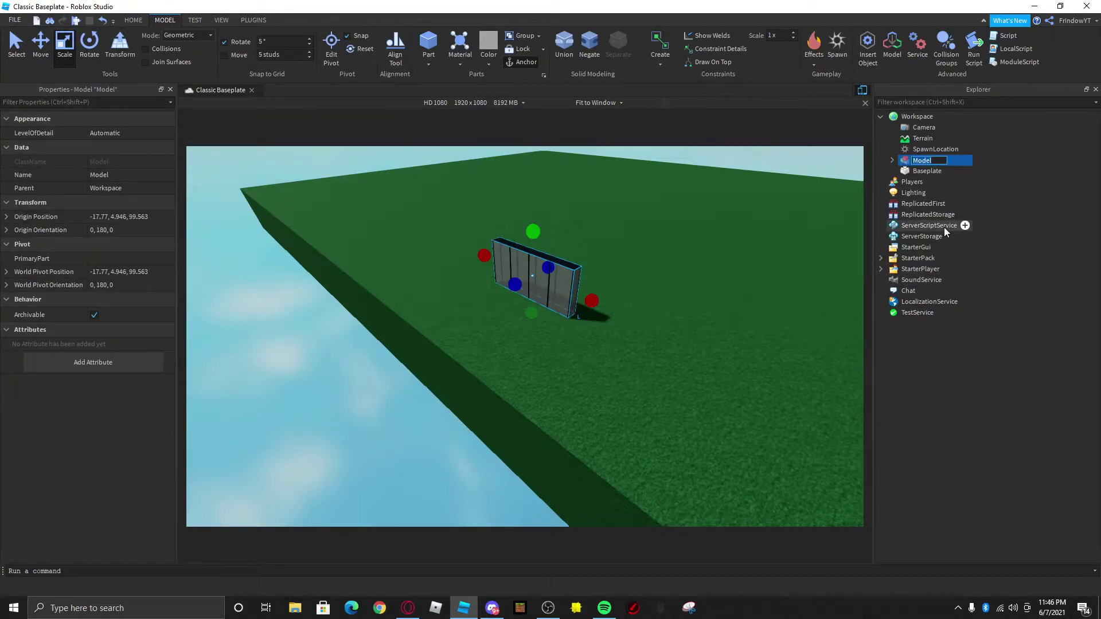
{"action": "type", "text": "GlassWall"}
{"action": "key", "text": "Return"}
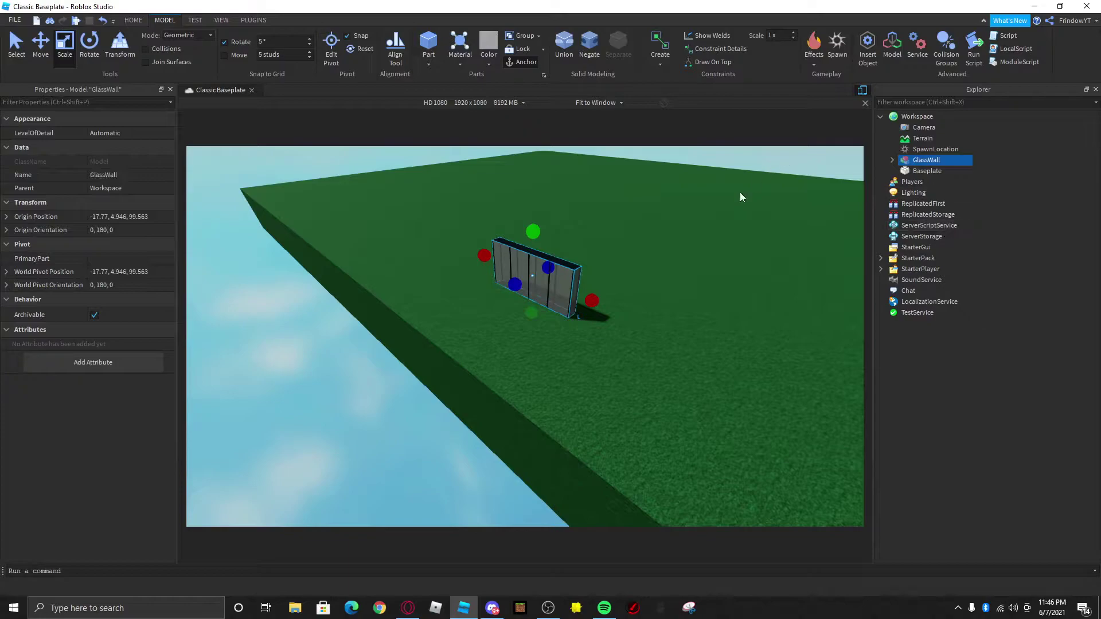
Step: Duplicate the GlassWall model and place the rotated copy elsewhere on the grass baseplate
{"action": "left_click_drag", "start_coordinate": [563, 305], "coordinate": [499, 186]}
{"action": "key", "text": "r"}
{"action": "key", "text": "ctrl+d"}
{"action": "key", "text": "d"}
{"action": "key", "text": "r"}
{"action": "right_click_drag", "start_coordinate": [531, 204], "coordinate": [537, 211]}
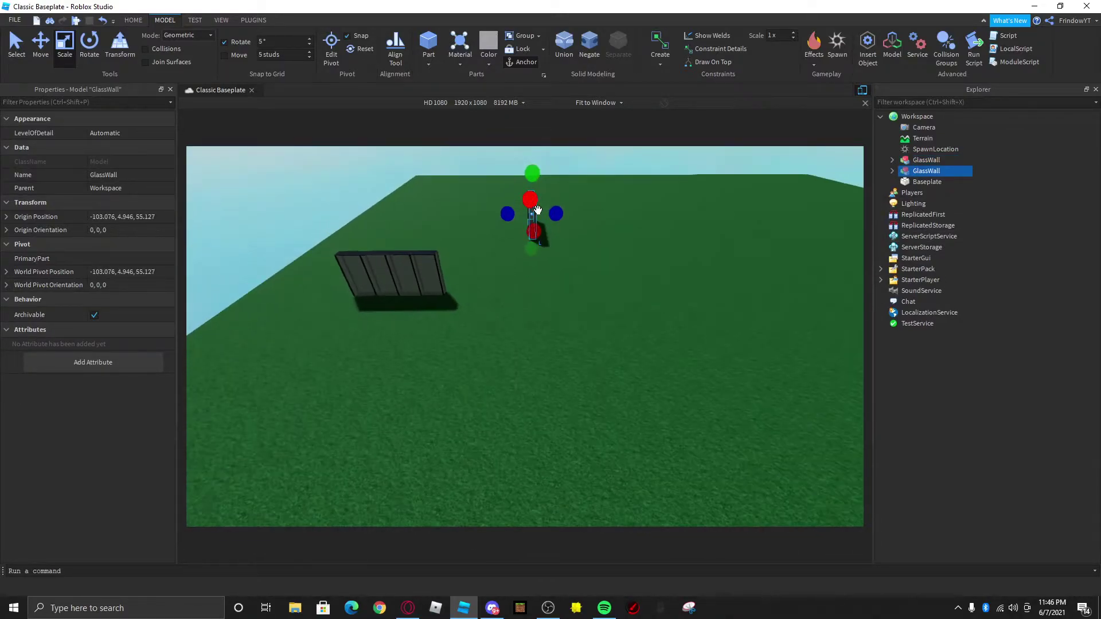
Step: Add three more GlassWall copies in varied rotations, spread around the first two walls
{"action": "key", "text": "ctrl+d"}
{"action": "left_click_drag", "start_coordinate": [538, 211], "coordinate": [585, 388]}
{"action": "key", "text": "d"}
{"action": "key", "text": "r"}
{"action": "key", "text": "ctrl+d"}
{"action": "right_click_drag", "start_coordinate": [585, 388], "coordinate": [522, 408]}
{"action": "left_click_drag", "start_coordinate": [585, 388], "coordinate": [655, 280]}
{"action": "key", "text": "s"}
{"action": "key", "text": "r"}
{"action": "key", "text": "d"}
{"action": "key", "text": "ctrl+d"}
{"action": "key", "text": "d"}
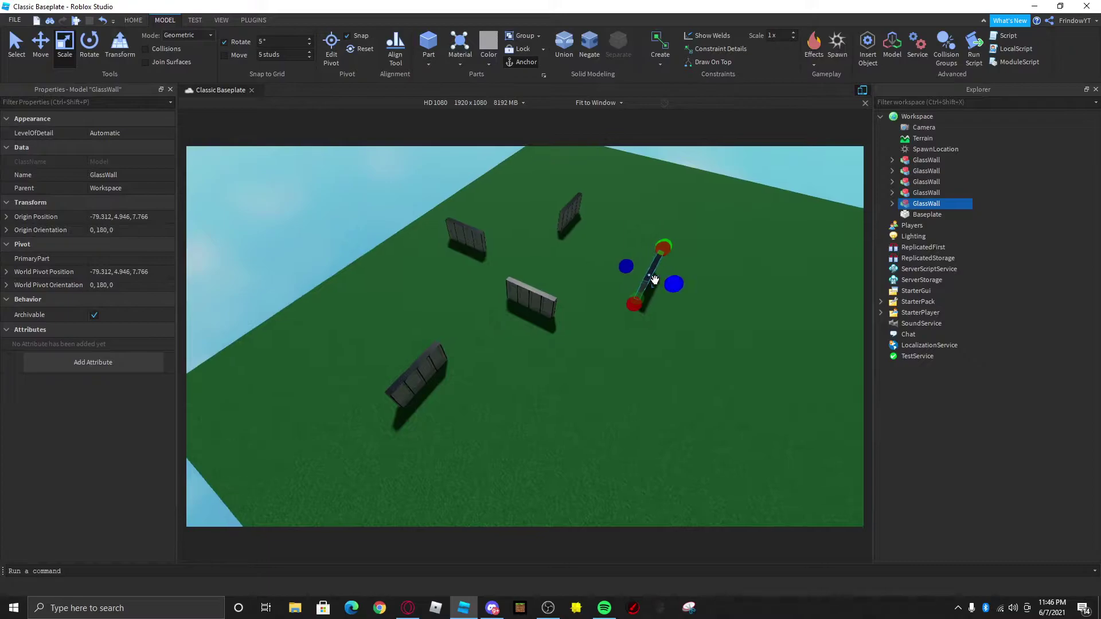
Step: Add two further GlassWall copies in the open area of the baseplate beyond the existing walls
{"action": "middle_click_drag", "start_coordinate": [655, 279], "coordinate": [555, 220]}
{"action": "key", "text": "ctrl+d"}
{"action": "key", "text": "s"}
{"action": "left_click_drag", "start_coordinate": [552, 219], "coordinate": [544, 344]}
{"action": "right_click_drag", "start_coordinate": [543, 352], "coordinate": [544, 344]}
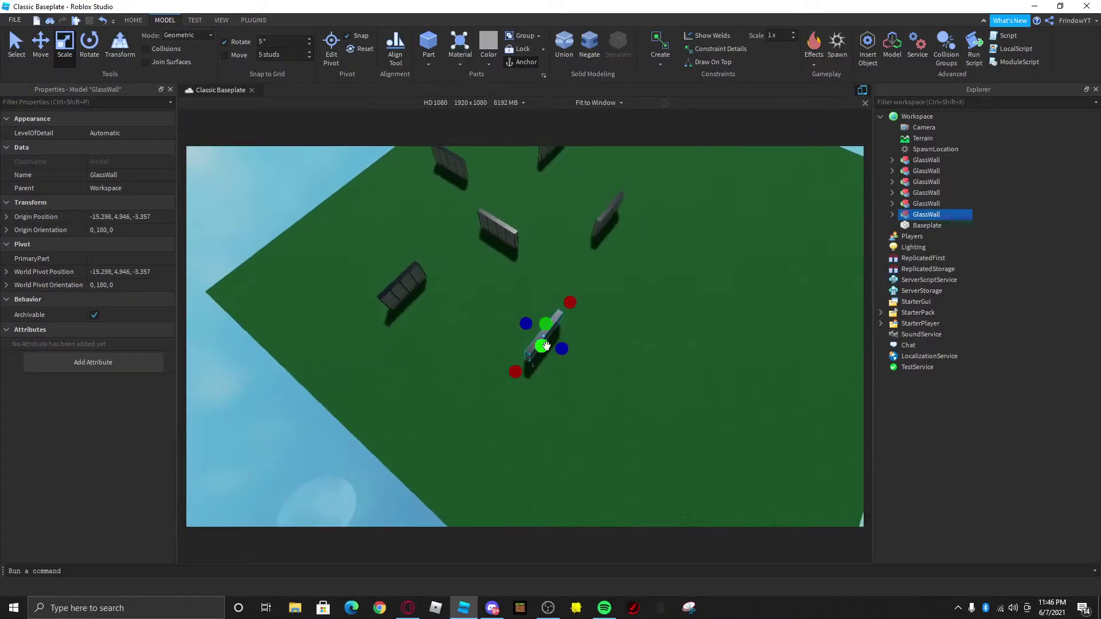
{"action": "key", "text": "ctrl+d"}
{"action": "left_click_drag", "start_coordinate": [556, 322], "coordinate": [595, 348]}
{"action": "right_click_drag", "start_coordinate": [556, 322], "coordinate": [595, 348]}
{"action": "left_click_drag", "start_coordinate": [596, 348], "coordinate": [578, 264]}
Step: Scatter five more GlassWall copies in varied rotations over the remaining empty parts of the baseplate
{"action": "key", "text": "ctrl+d"}
{"action": "key", "text": "d"}
{"action": "right_click_drag", "start_coordinate": [589, 275], "coordinate": [578, 264]}
{"action": "key", "text": "ctrl+r"}
{"action": "left_click_drag", "start_coordinate": [577, 264], "coordinate": [486, 255]}
{"action": "key", "text": "ctrl+d"}
{"action": "key", "text": "ctrl+d"}
{"action": "key", "text": "ctrl+d"}
{"action": "key", "text": "ctrl+d"}
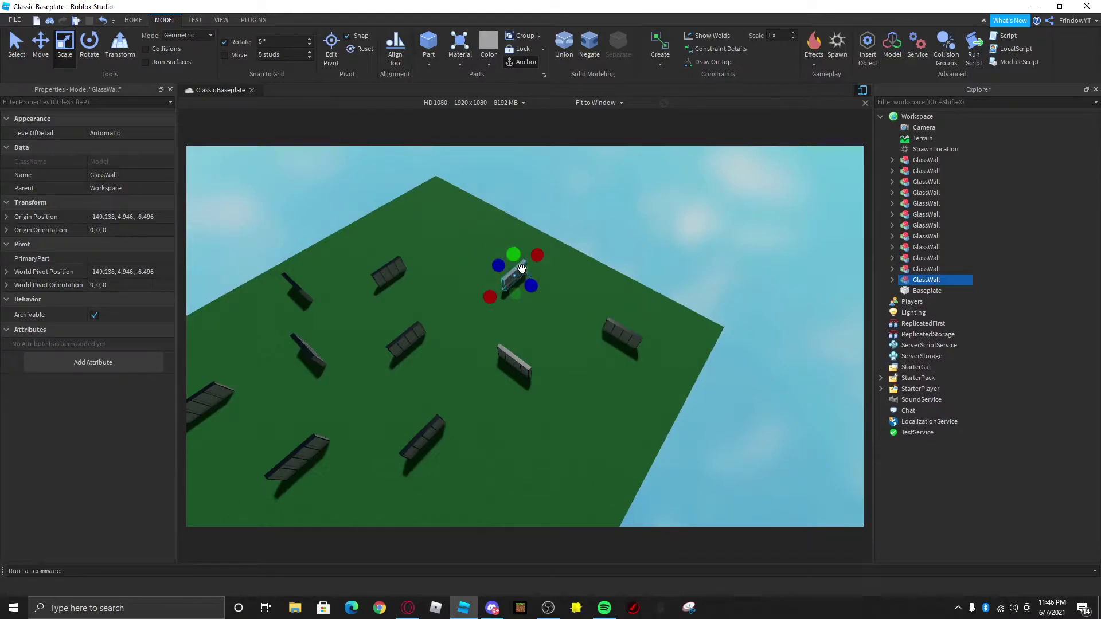
Step: Duplicate a GlassWall beside the remaining empty area and place the copy there, rotated 90 degrees
{"action": "left_click", "coordinate": [554, 210]}
{"action": "key", "text": "s"}
{"action": "right_click_drag", "start_coordinate": [643, 260], "coordinate": [608, 261]}
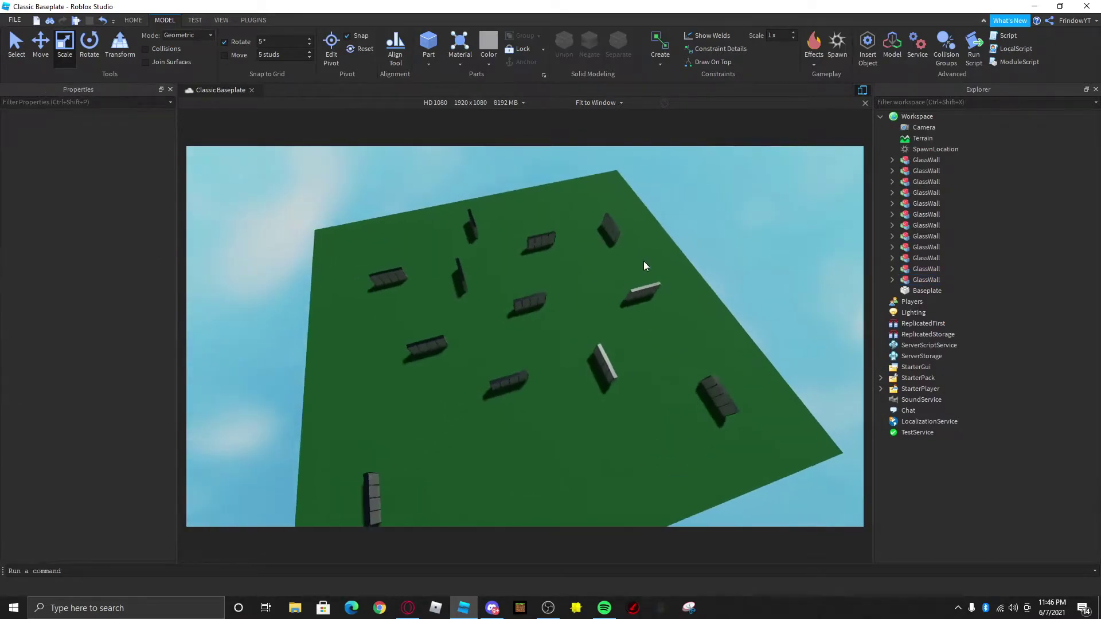
{"action": "key", "text": "a"}
{"action": "left_click", "coordinate": [578, 343]}
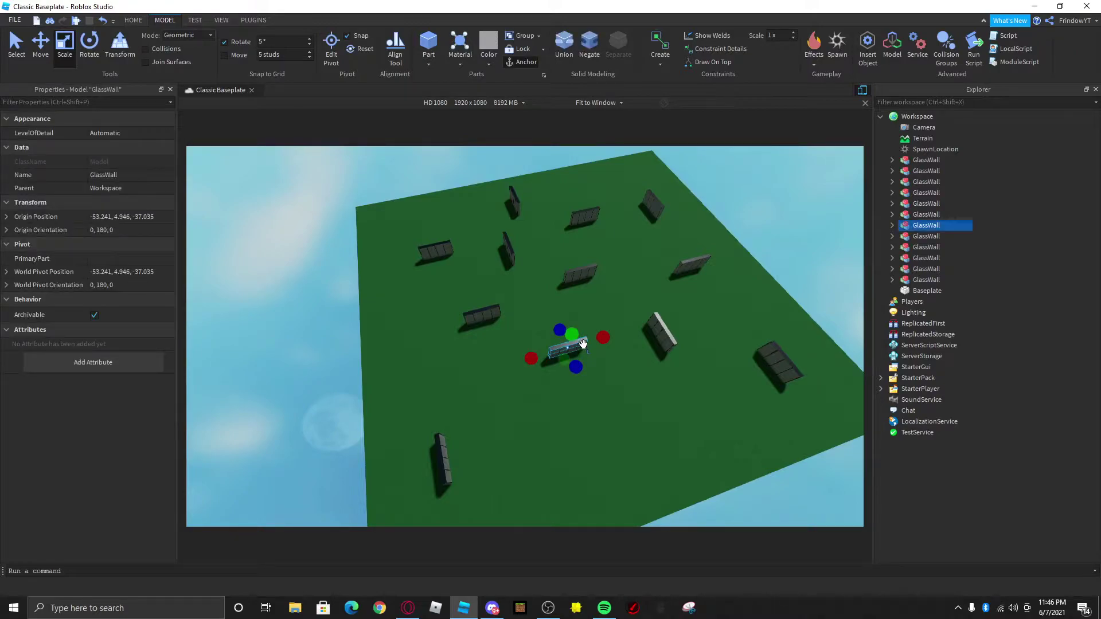
{"action": "key", "text": "ctrl+d"}
{"action": "left_click_drag", "start_coordinate": [583, 344], "coordinate": [580, 414]}
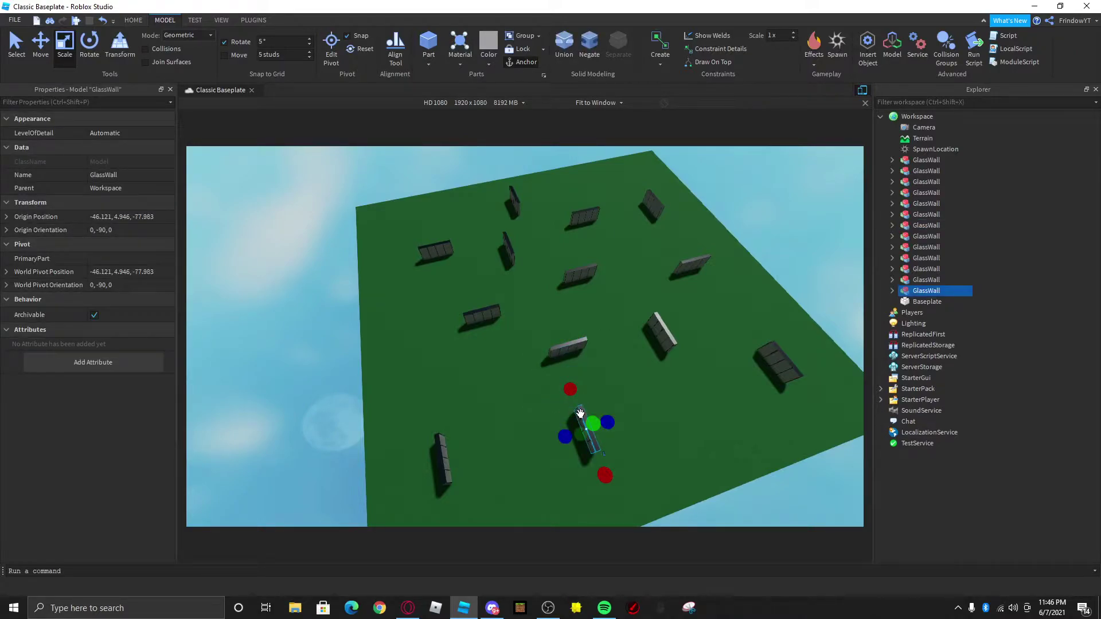
{"action": "left_click", "coordinate": [600, 390]}
{"action": "key", "text": "w"}
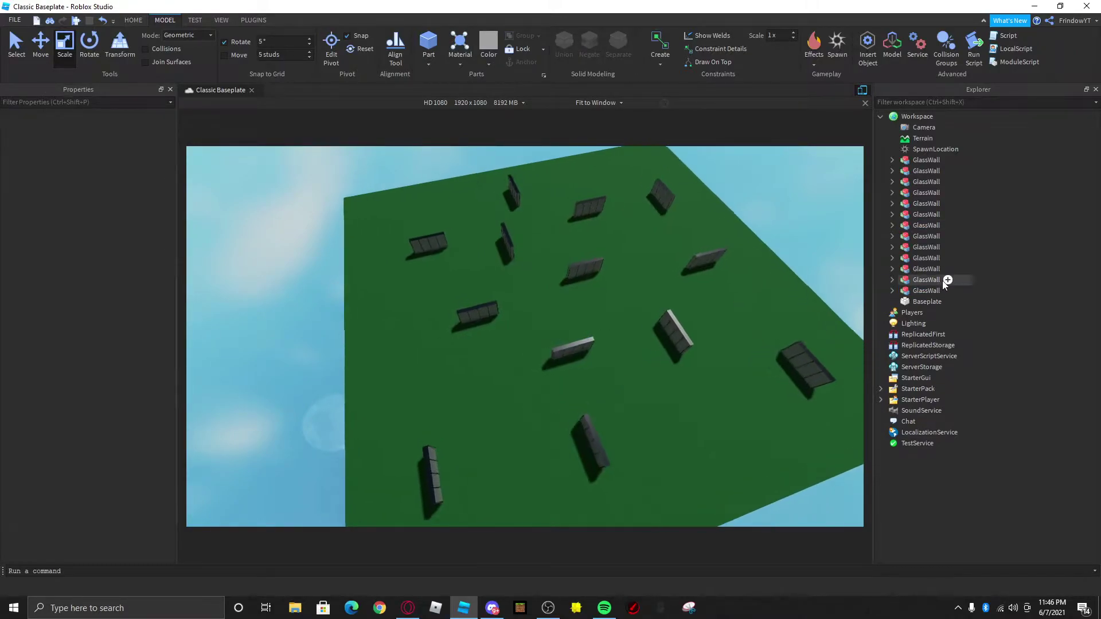
{"action": "key", "text": "q"}
{"action": "key", "text": "w"}
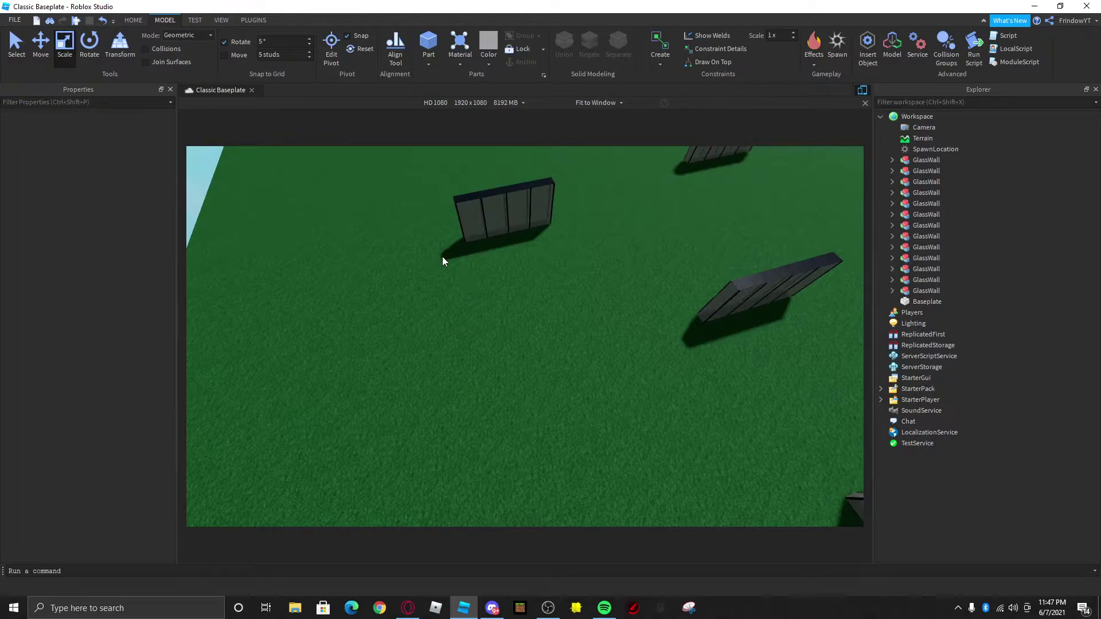
{"action": "right_click_drag", "start_coordinate": [517, 254], "coordinate": [517, 249]}
{"action": "key", "text": "a"}
{"action": "left_click_drag", "start_coordinate": [677, 217], "coordinate": [542, 269]}
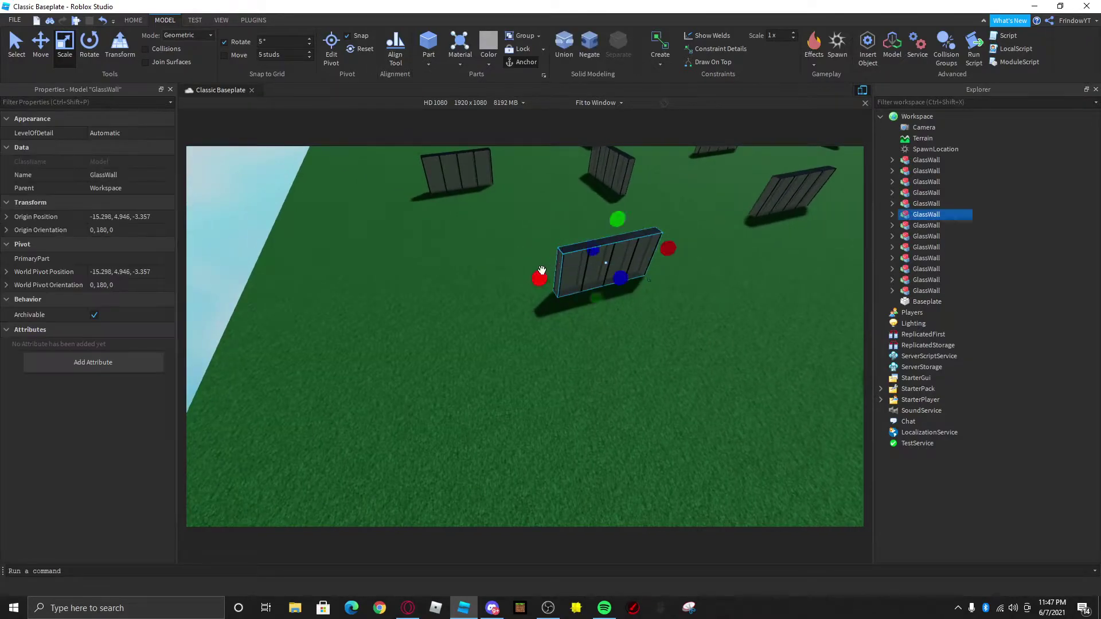
{"action": "left_click", "coordinate": [435, 512]}
Step: Switch to the browser to view the Tea Time Cafe experience's management options, and return to Roblox Studio
{"action": "left_click", "coordinate": [408, 609]}
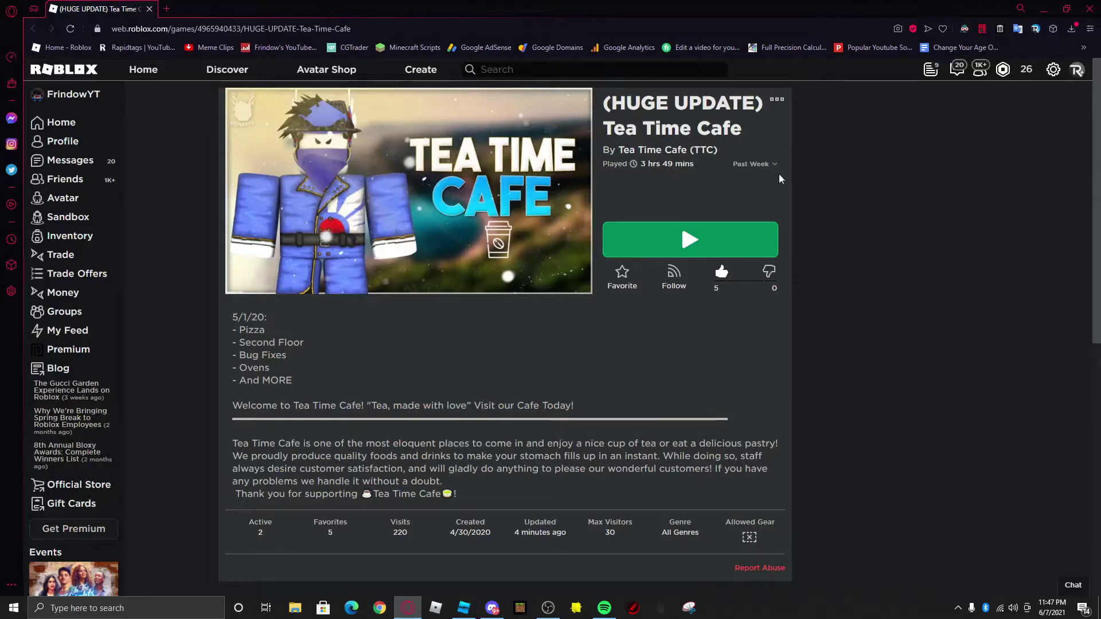
{"action": "left_click", "coordinate": [775, 103]}
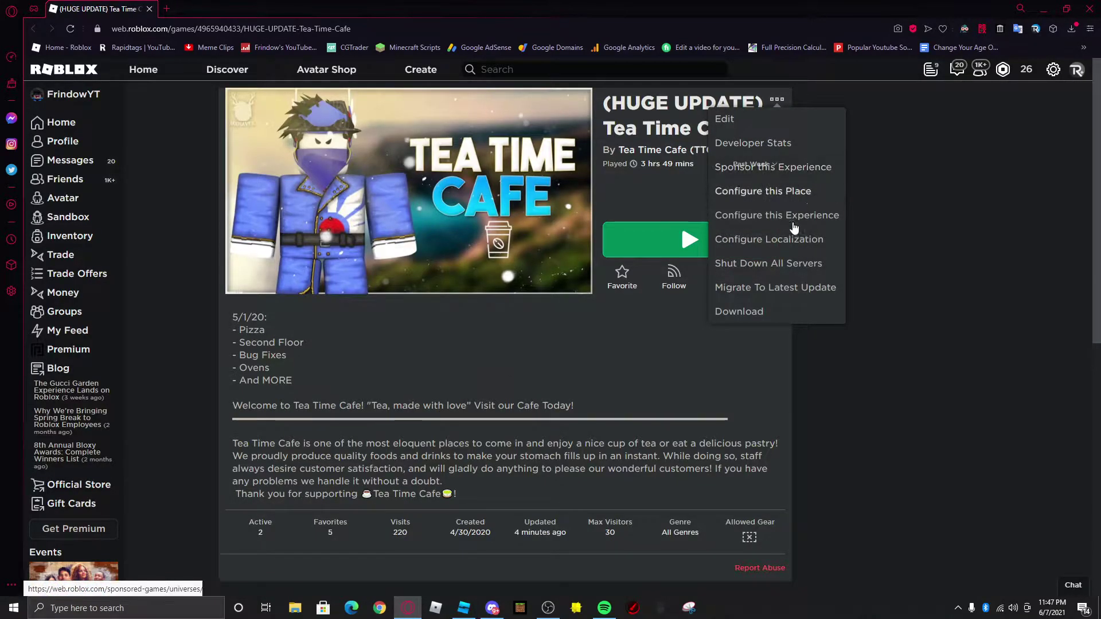
{"action": "left_click", "coordinate": [507, 483]}
{"action": "left_click", "coordinate": [463, 608]}
Step: Start a playtest of the map, walk the character forward and equip the sword
{"action": "key", "text": "w"}
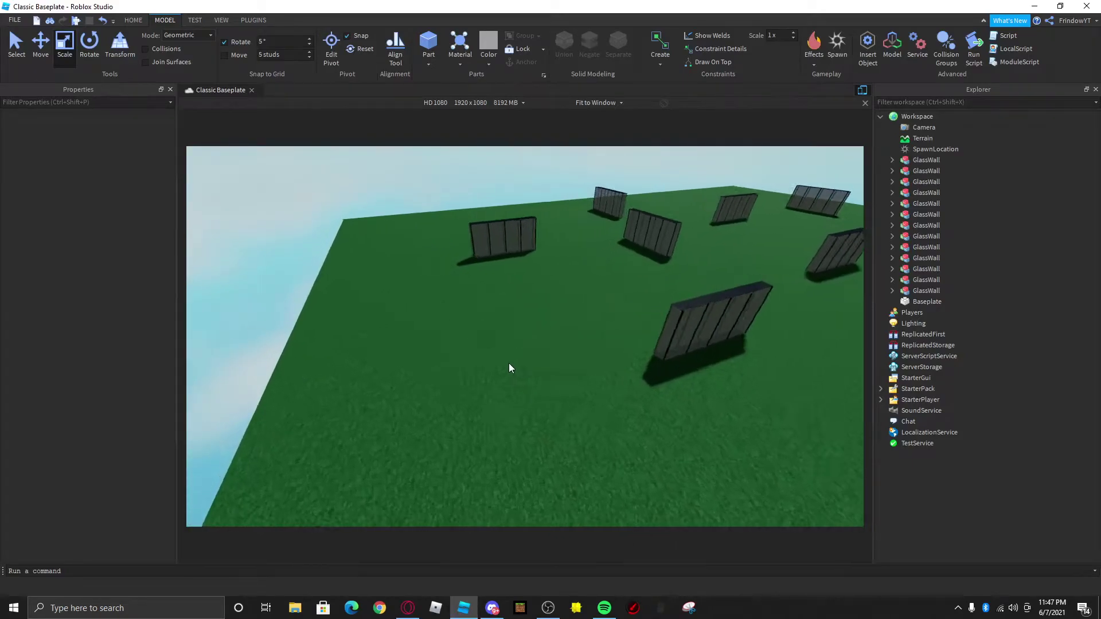
{"action": "right_click_drag", "start_coordinate": [508, 363], "coordinate": [516, 318]}
{"action": "key", "text": "w"}
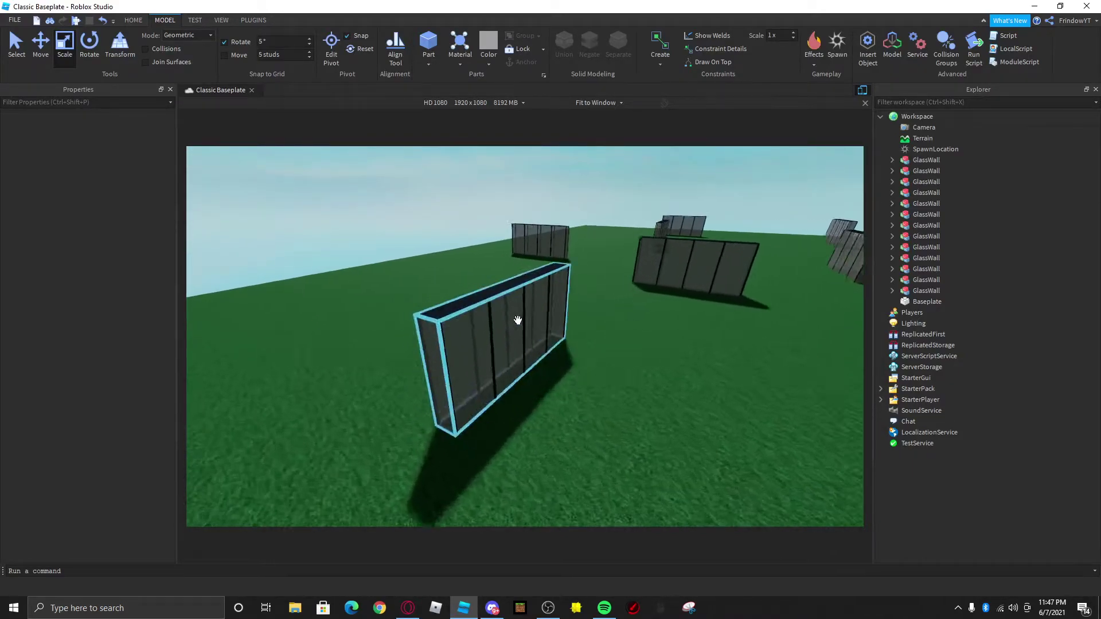
{"action": "left_click", "coordinate": [198, 20]}
{"action": "left_click", "coordinate": [24, 45]}
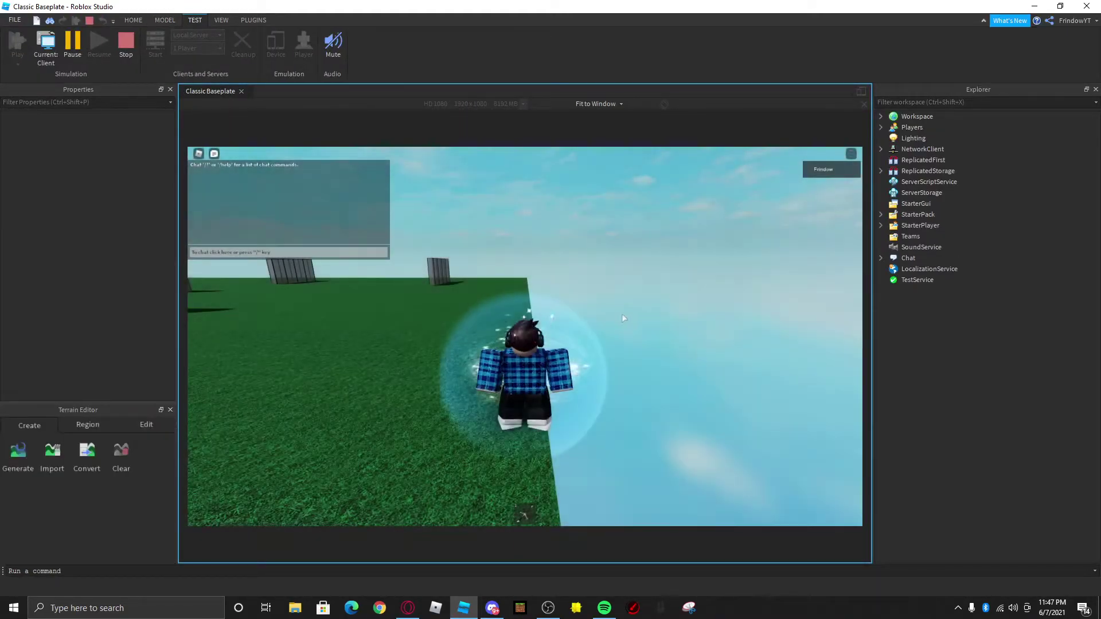
{"action": "key", "text": "w"}
{"action": "right_click_drag", "start_coordinate": [622, 314], "coordinate": [632, 323]}
{"action": "key", "text": "1"}
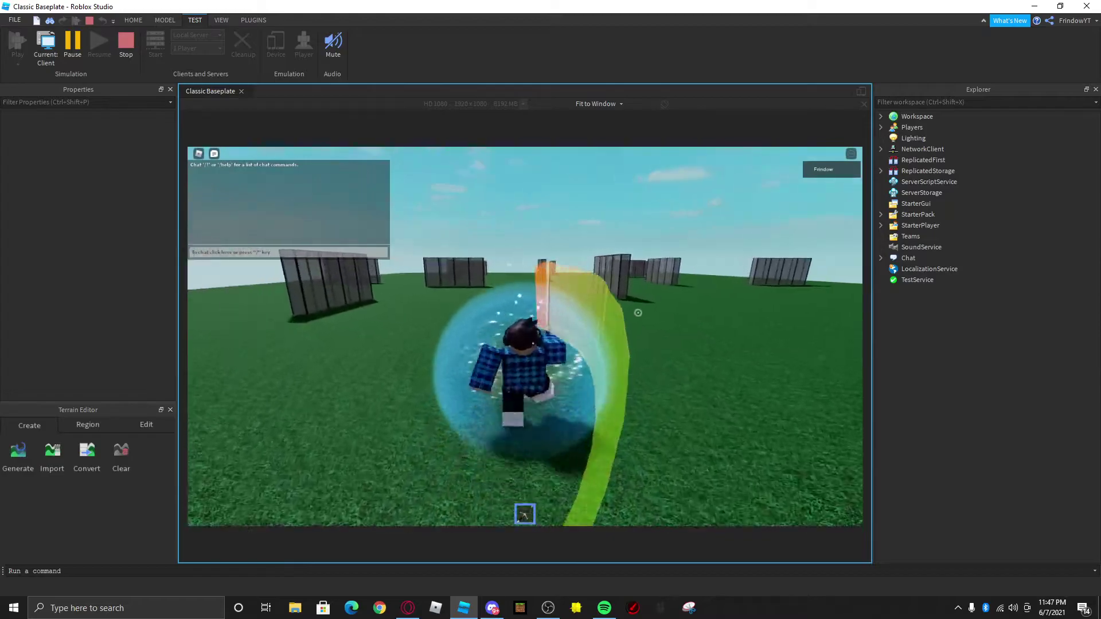
Step: Run around the glass walls with the sword and examine its colored trail in first and third person
{"action": "key", "text": "d"}
{"action": "scroll", "coordinate": [654, 322], "scroll_direction": "up", "scroll_amount": 6}
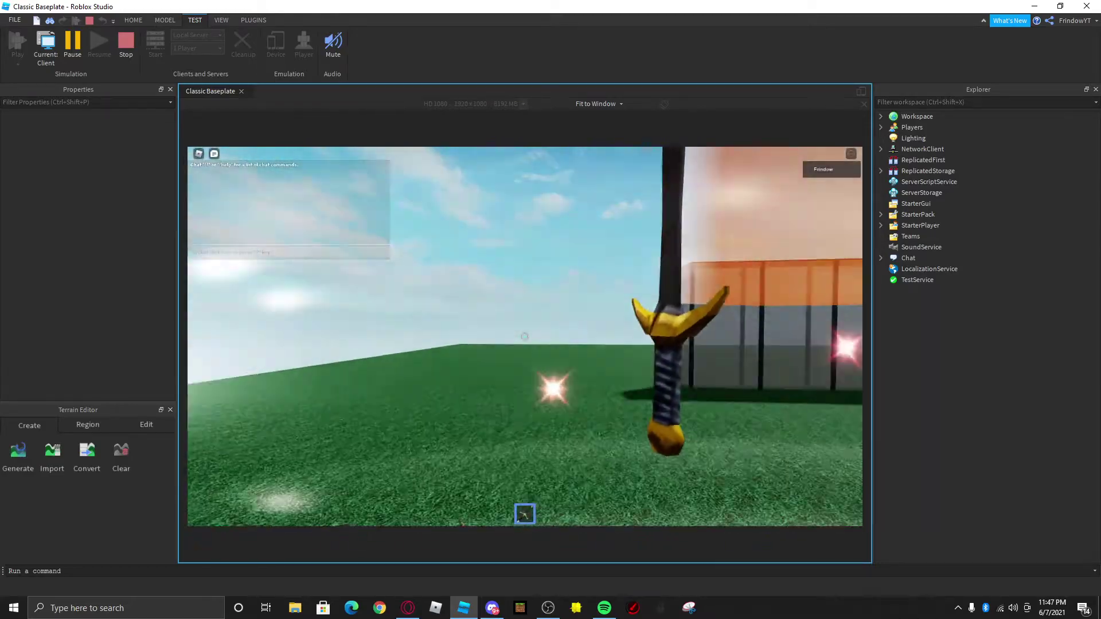
{"action": "scroll", "coordinate": [525, 337], "scroll_direction": "down", "scroll_amount": 5}
{"action": "right_click_drag", "start_coordinate": [524, 336], "coordinate": [608, 346]}
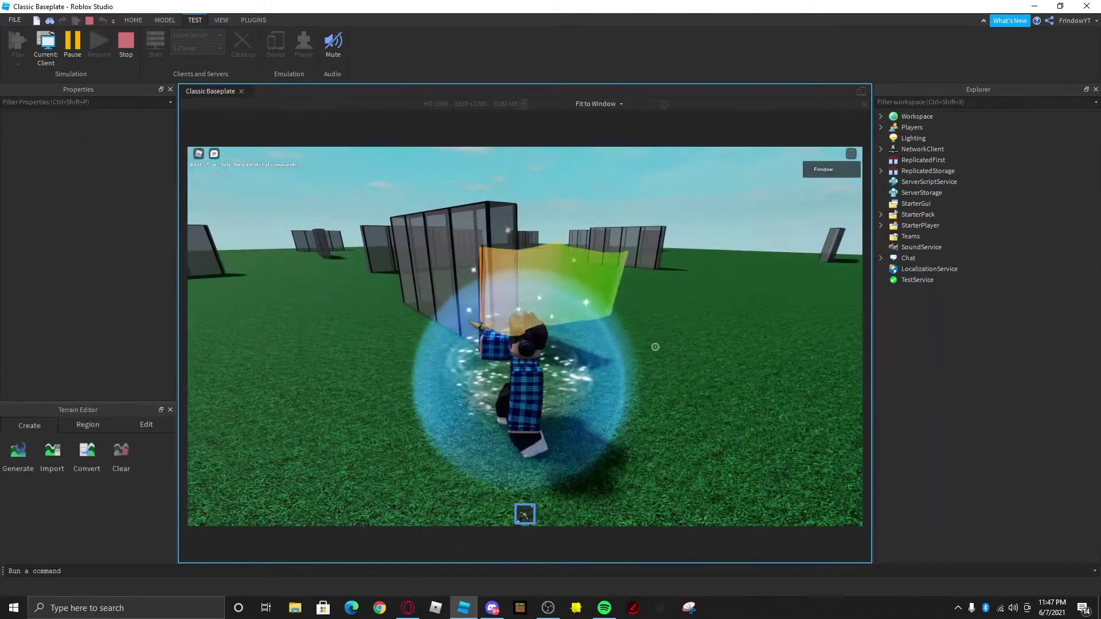
{"action": "key", "text": "a"}
{"action": "key", "text": "s"}
{"action": "key", "text": "w"}
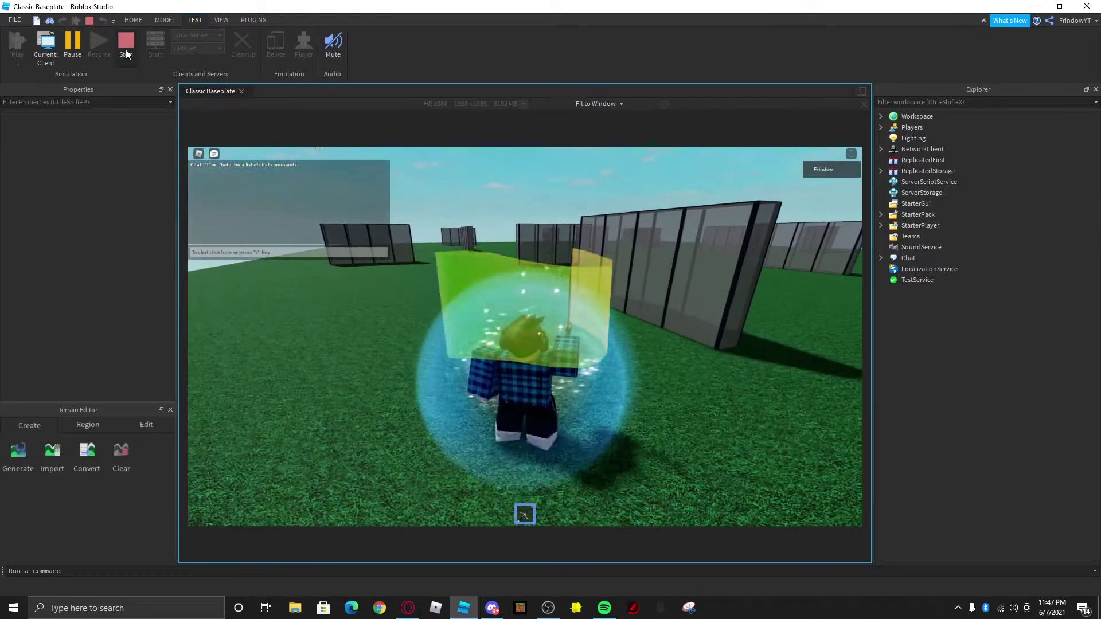
Step: Stop the playtest, run another one to go off the edge of the baseplate, and stop it
{"action": "left_click", "coordinate": [125, 49]}
{"action": "scroll", "coordinate": [579, 332], "scroll_direction": "down", "scroll_amount": 3}
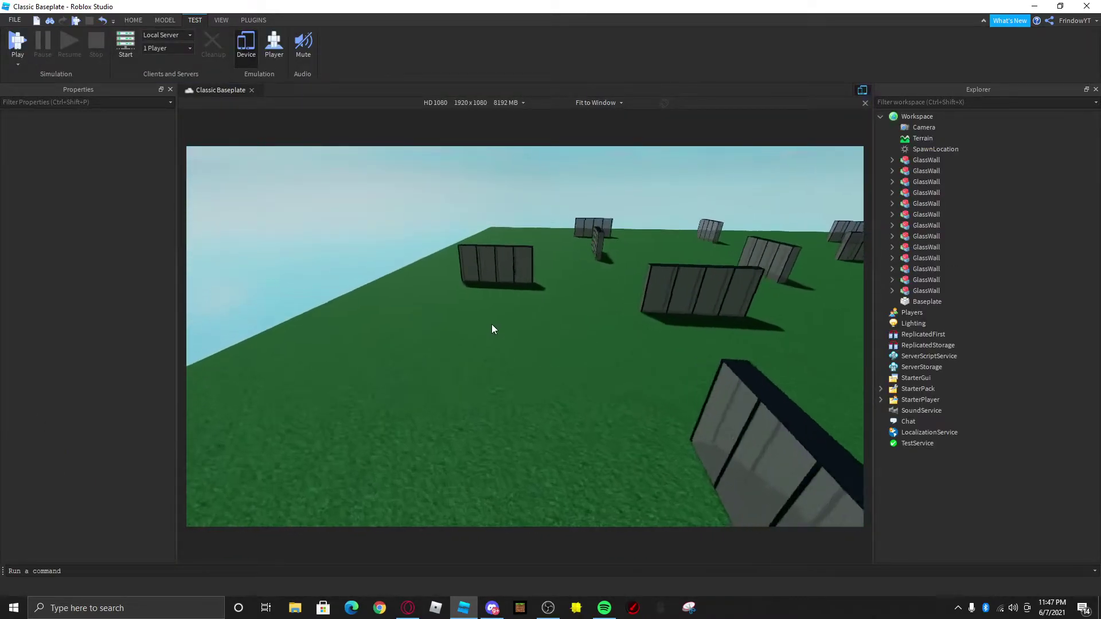
{"action": "left_click", "coordinate": [13, 43]}
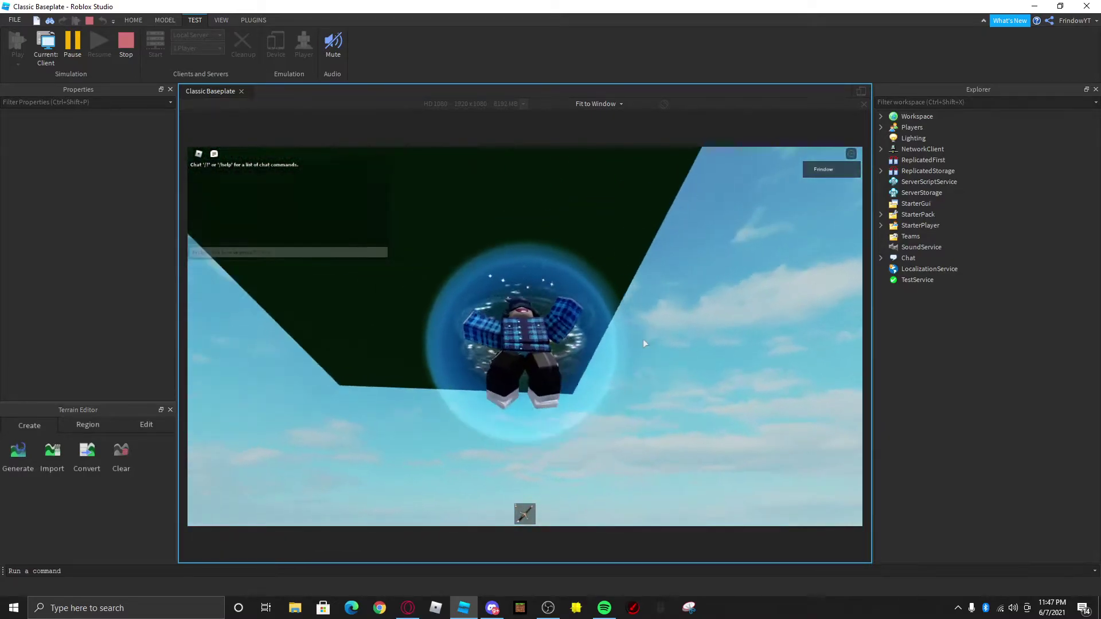
{"action": "left_click", "coordinate": [126, 45]}
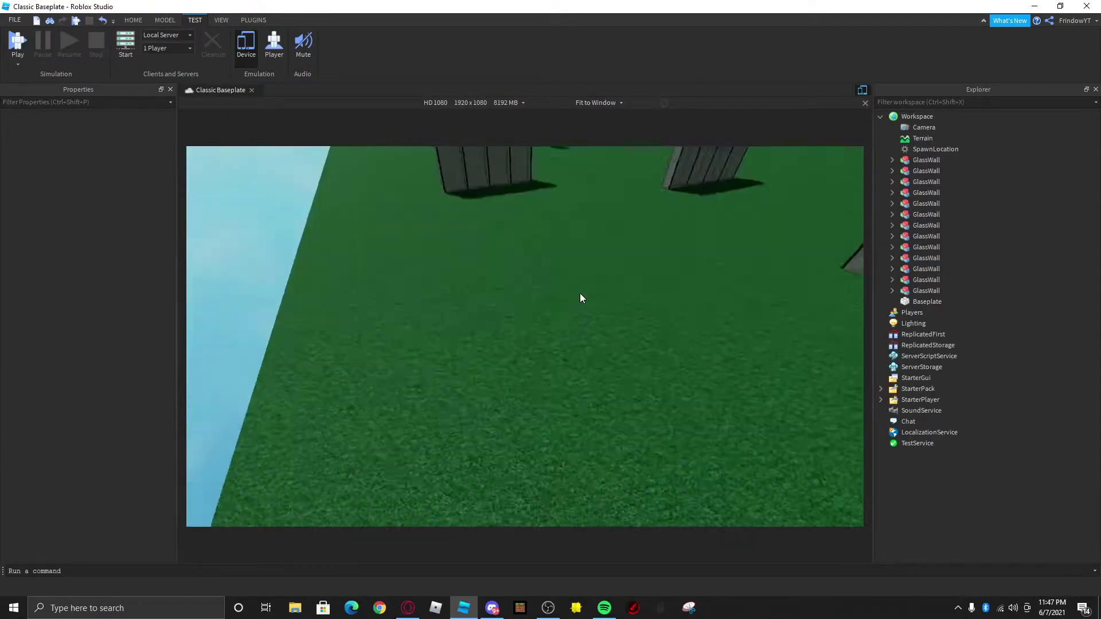
Step: Insert a block part at the edge of the baseplate and scale it into a tall, thin wall spanning that edge
{"action": "left_click", "coordinate": [169, 19]}
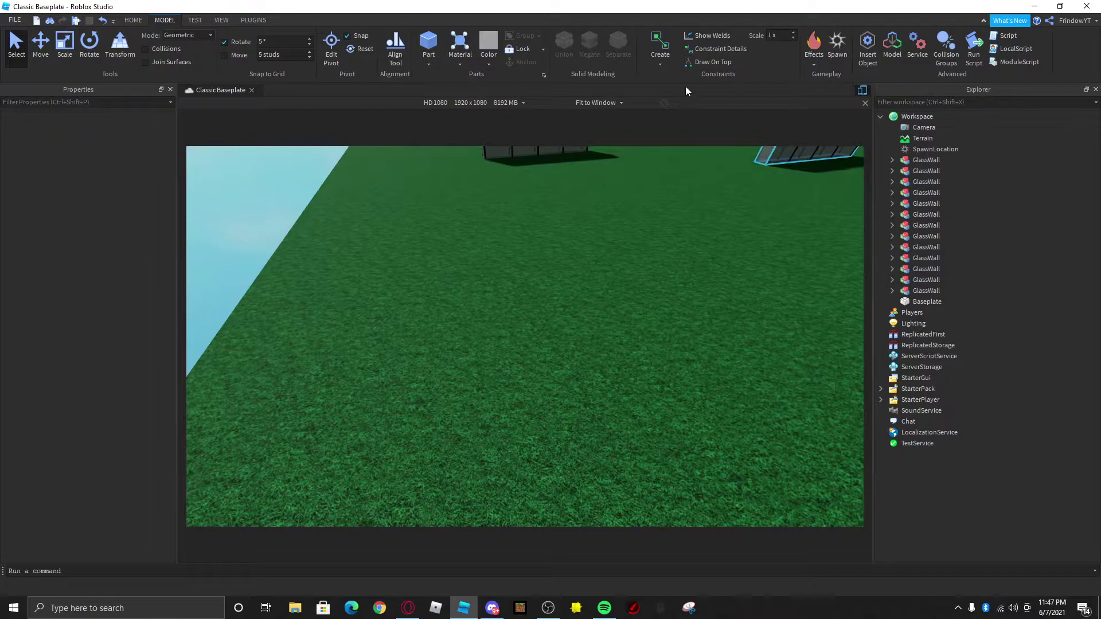
{"action": "left_click", "coordinate": [430, 39]}
{"action": "scroll", "coordinate": [558, 251], "scroll_direction": "up", "scroll_amount": 5}
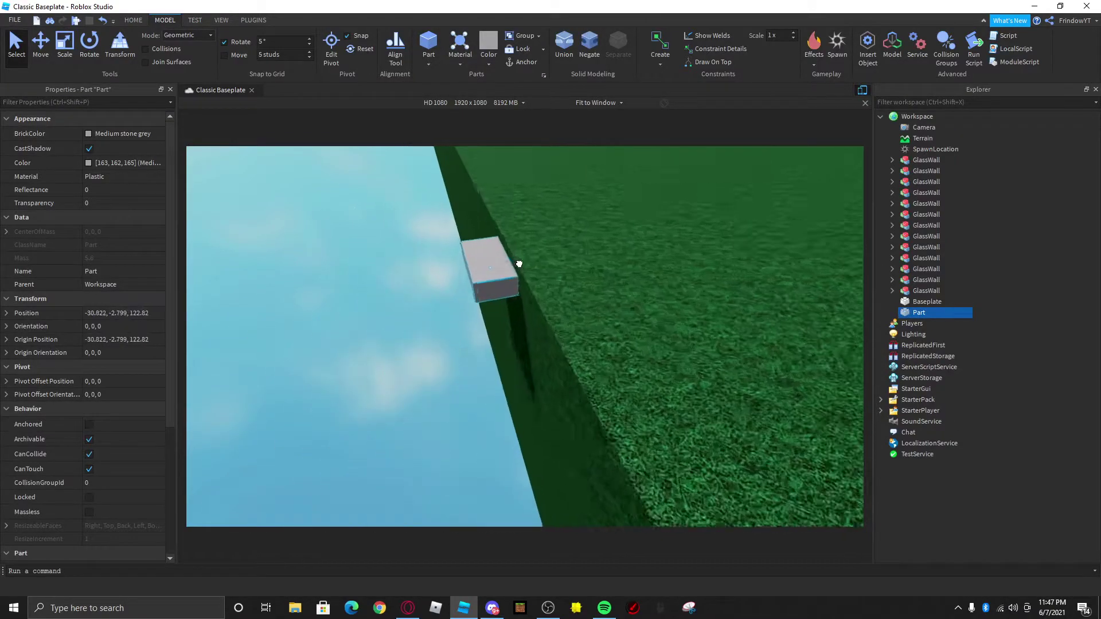
{"action": "left_click_drag", "start_coordinate": [557, 252], "coordinate": [559, 254]}
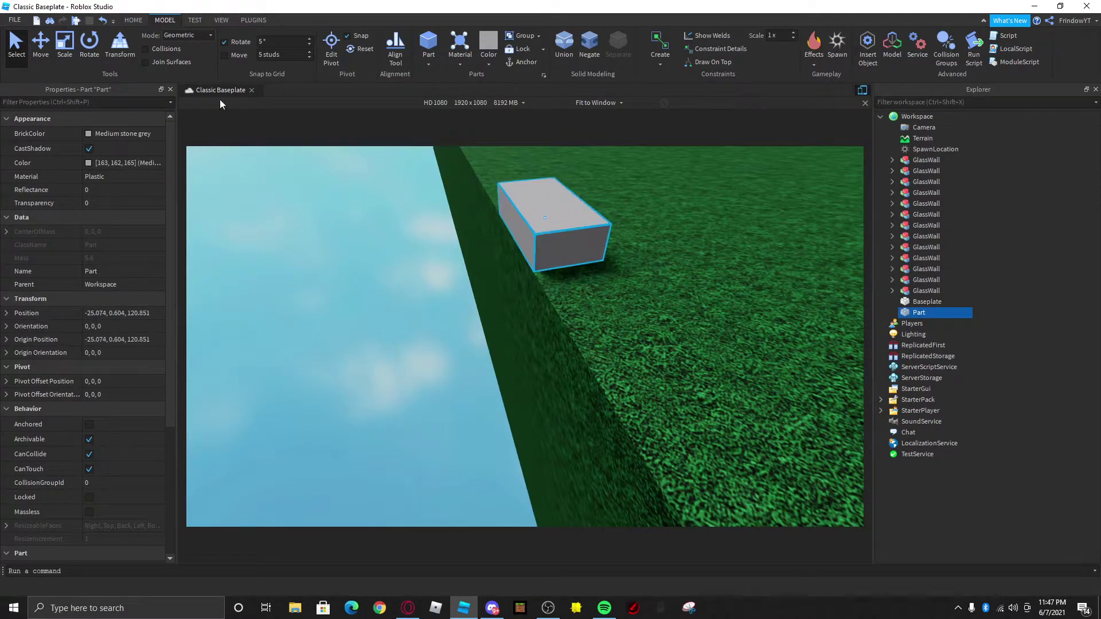
{"action": "left_click_drag", "start_coordinate": [593, 207], "coordinate": [509, 181]}
{"action": "left_click_drag", "start_coordinate": [477, 319], "coordinate": [567, 357]}
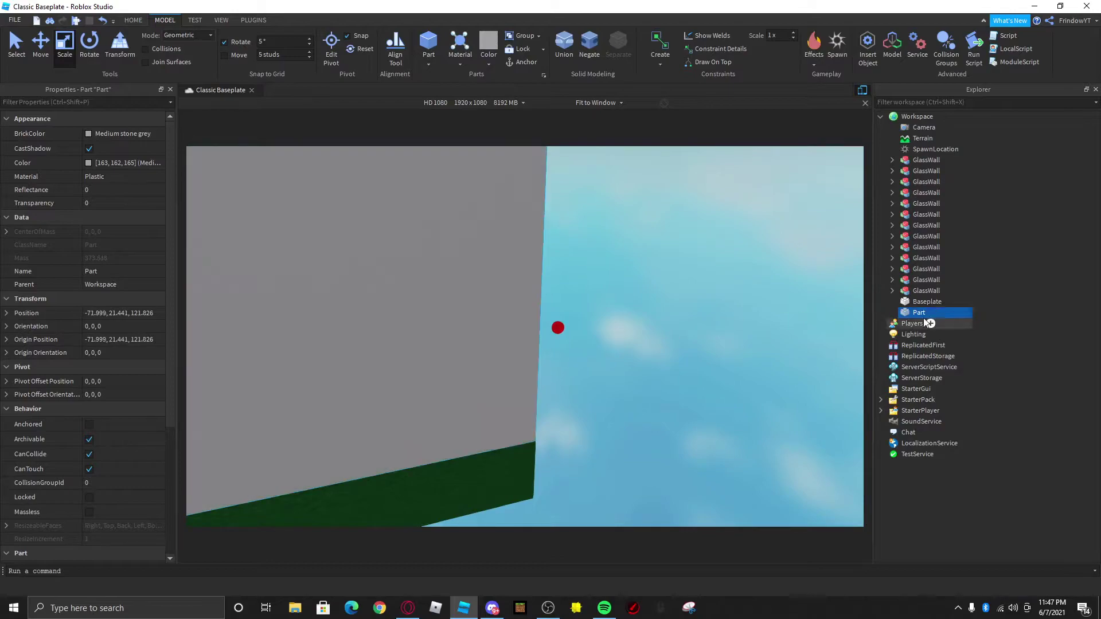
Step: Rename the new wall part as Barrier and anchor it
{"action": "type", "text": "er"}
{"action": "key", "text": "Return"}
{"action": "right_click_drag", "start_coordinate": [736, 243], "coordinate": [677, 258]}
{"action": "left_click", "coordinate": [519, 62]}
{"action": "right_click_drag", "start_coordinate": [562, 258], "coordinate": [510, 268]}
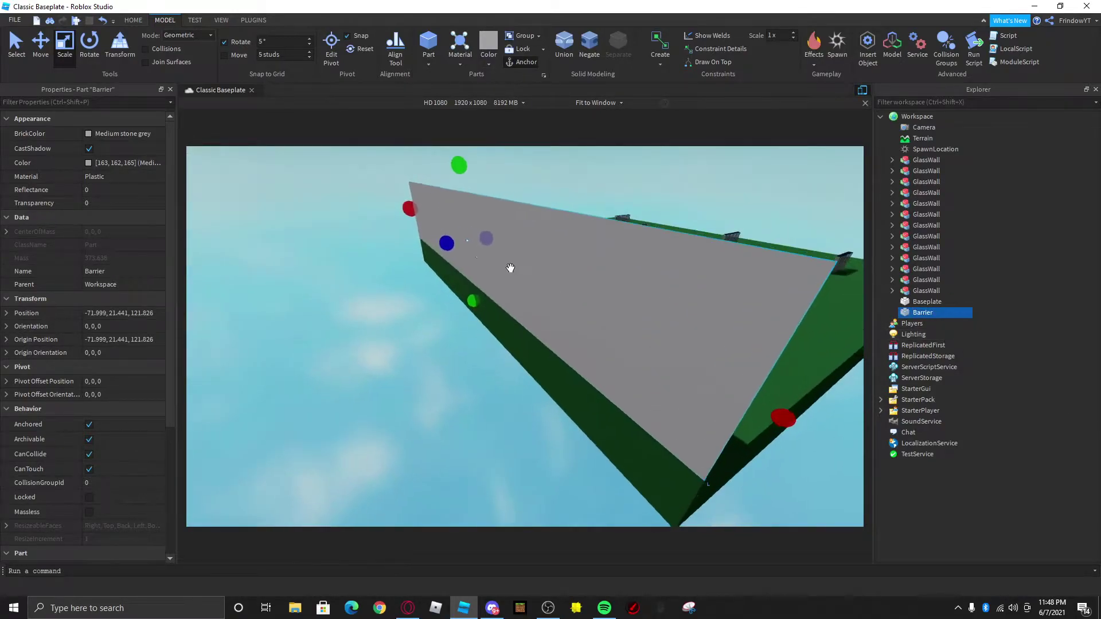
Step: Duplicate the Barrier and reshape the copy into a thin wall spanning the adjacent edge of the baseplate
{"action": "key", "text": "ctrl+d"}
{"action": "left_click_drag", "start_coordinate": [413, 207], "coordinate": [658, 361]}
{"action": "key", "text": "d"}
{"action": "right_click_drag", "start_coordinate": [658, 366], "coordinate": [659, 361]}
{"action": "key", "text": "w"}
{"action": "left_click_drag", "start_coordinate": [658, 361], "coordinate": [659, 361]}
{"action": "right_click_drag", "start_coordinate": [659, 361], "coordinate": [658, 361]}
{"action": "left_click_drag", "start_coordinate": [658, 361], "coordinate": [669, 358]}
{"action": "right_click_drag", "start_coordinate": [658, 361], "coordinate": [669, 357]}
{"action": "left_click_drag", "start_coordinate": [670, 357], "coordinate": [698, 350]}
{"action": "right_click_drag", "start_coordinate": [705, 349], "coordinate": [706, 349]}
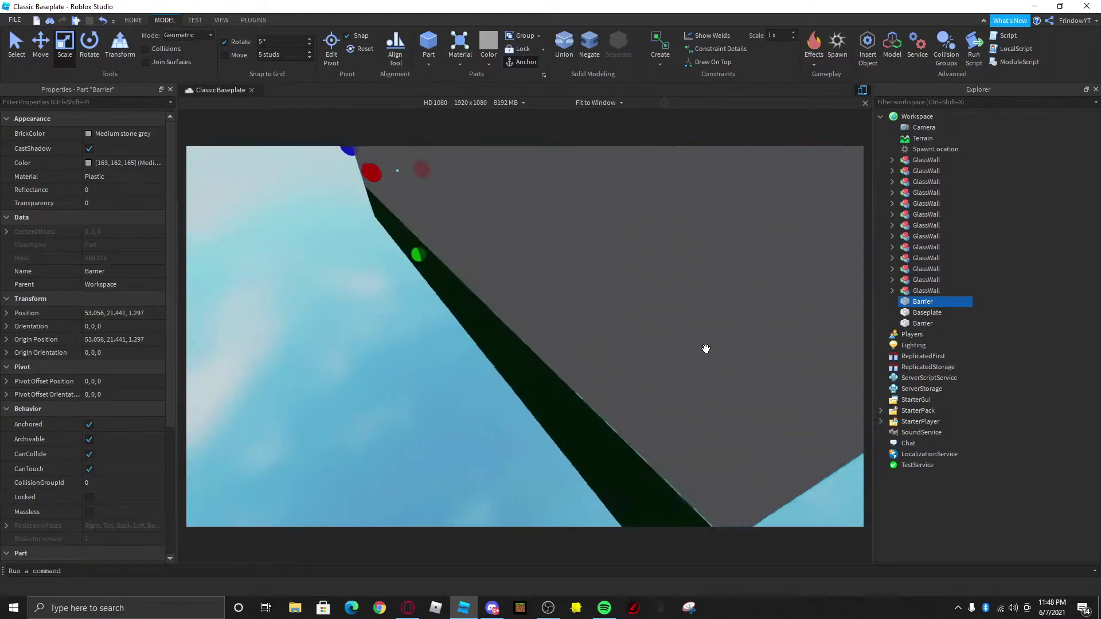
Step: Duplicate the second Barrier and reshape the copy into a wall along the baseplate's third edge, opposite the first Barrier
{"action": "key", "text": "s"}
{"action": "key", "text": "ctrl+d"}
{"action": "left_click_drag", "start_coordinate": [374, 161], "coordinate": [740, 442]}
{"action": "key", "text": "d"}
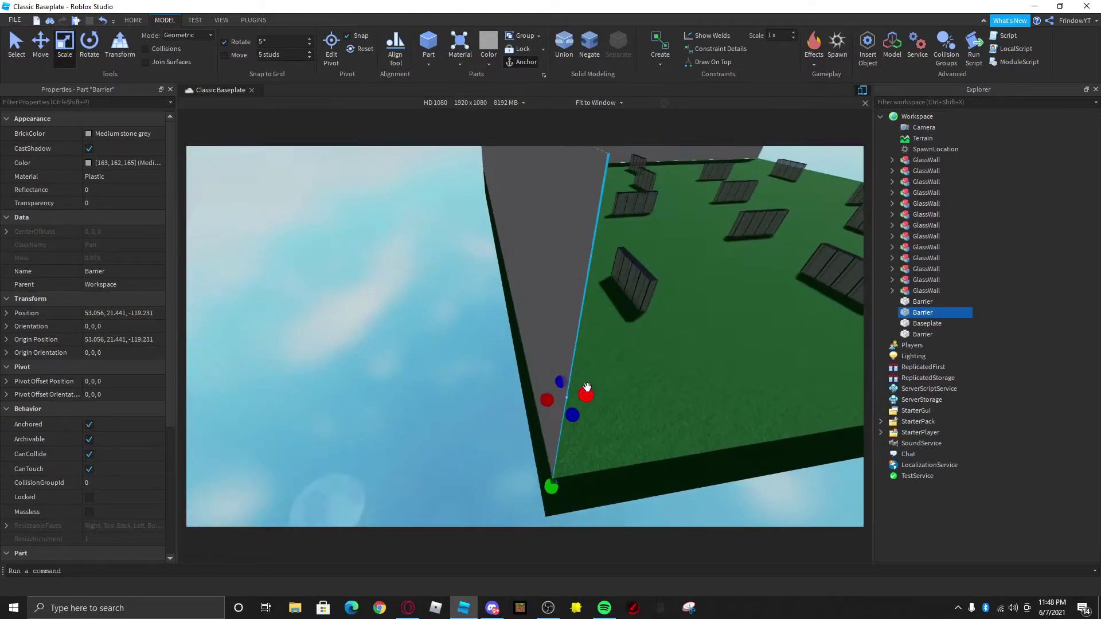
{"action": "key", "text": "d"}
{"action": "left_click_drag", "start_coordinate": [588, 386], "coordinate": [632, 398]}
{"action": "right_click_drag", "start_coordinate": [631, 398], "coordinate": [632, 398]}
{"action": "left_click_drag", "start_coordinate": [632, 398], "coordinate": [593, 382]}
{"action": "right_click_drag", "start_coordinate": [594, 382], "coordinate": [593, 382]}
{"action": "key", "text": "d"}
Step: Duplicate the third Barrier and stretch the copy along the last open edge to close off the baseplate
{"action": "key", "text": "ctrl+d"}
{"action": "key", "text": "s"}
{"action": "left_click_drag", "start_coordinate": [556, 288], "coordinate": [600, 408]}
{"action": "right_click_drag", "start_coordinate": [600, 408], "coordinate": [600, 408]}
{"action": "key", "text": "w"}
{"action": "left_click_drag", "start_coordinate": [600, 408], "coordinate": [600, 408]}
{"action": "right_click_drag", "start_coordinate": [600, 408], "coordinate": [600, 408]}
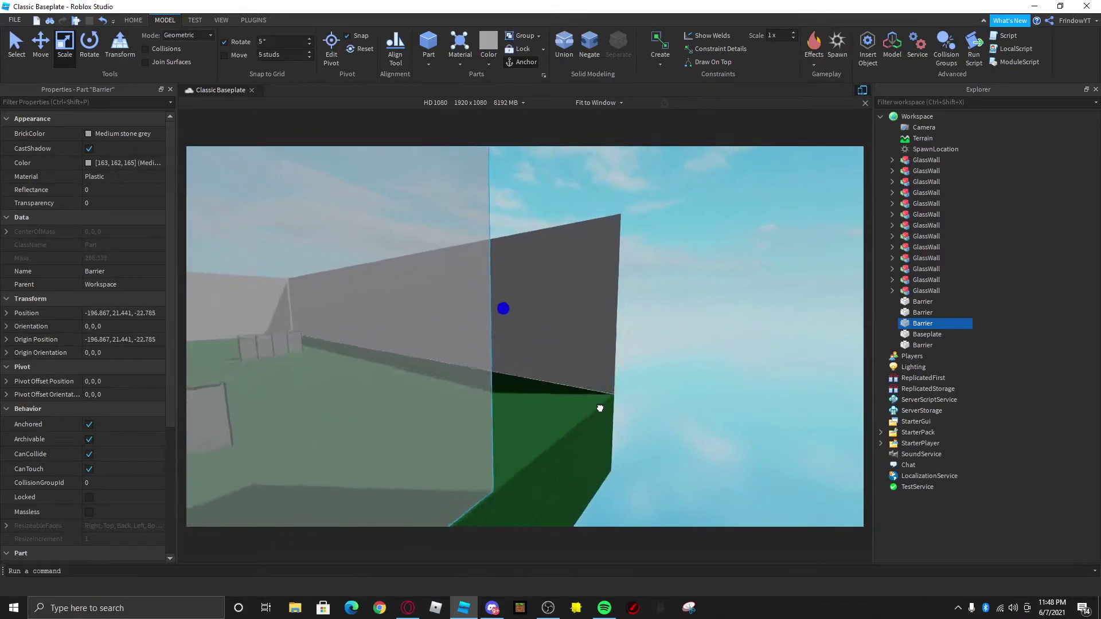
{"action": "left_click_drag", "start_coordinate": [600, 408], "coordinate": [599, 408]}
{"action": "right_click_drag", "start_coordinate": [599, 408], "coordinate": [599, 407]}
{"action": "left_click_drag", "start_coordinate": [598, 408], "coordinate": [617, 371]}
{"action": "right_click_drag", "start_coordinate": [617, 371], "coordinate": [617, 371]}
{"action": "key", "text": "s"}
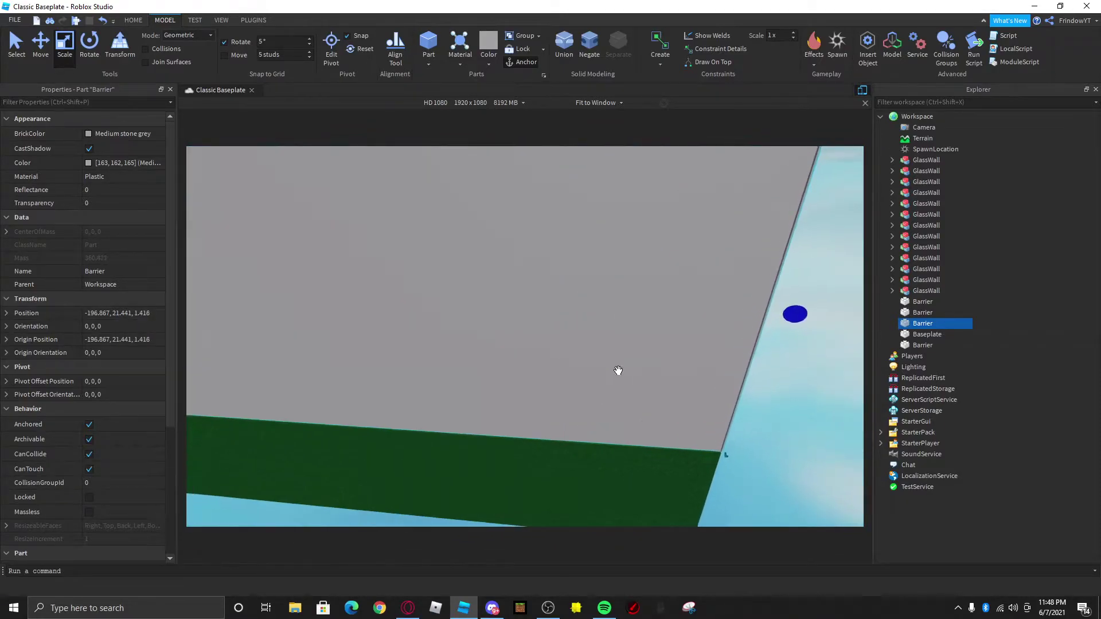
Step: Duplicate a Barrier and reshape the copy into a flat ceiling covering the top of the four walls
{"action": "key", "text": "ctrl+d"}
{"action": "left_click_drag", "start_coordinate": [508, 253], "coordinate": [598, 235]}
{"action": "key", "text": "s"}
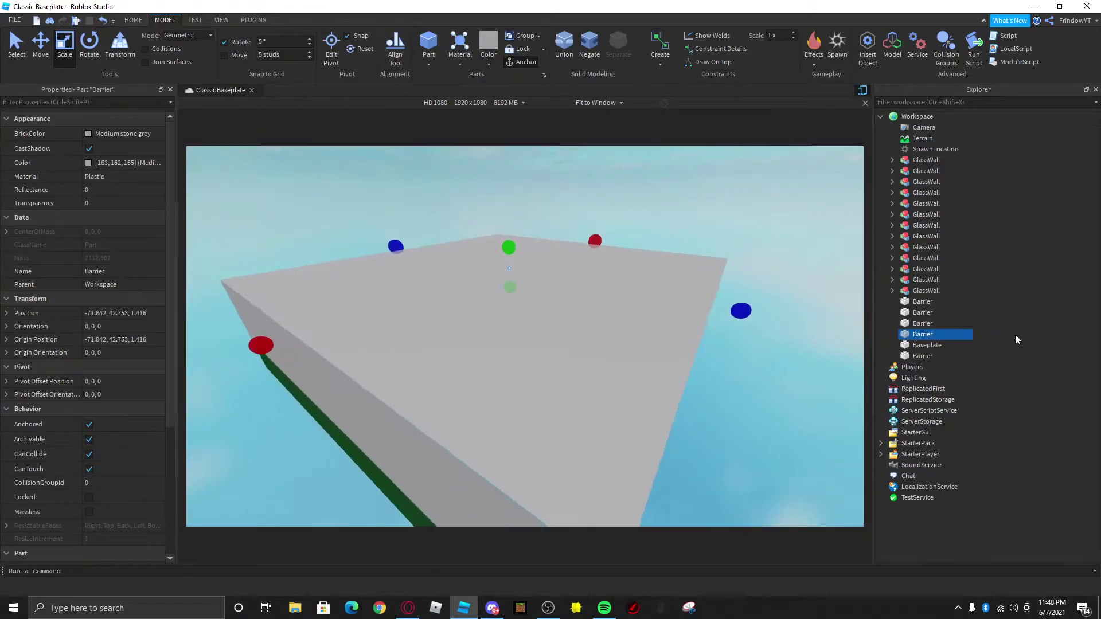
Step: Group all five Barrier parts into a model named Barriers
{"action": "left_click_drag", "start_coordinate": [1015, 334], "coordinate": [943, 305]}
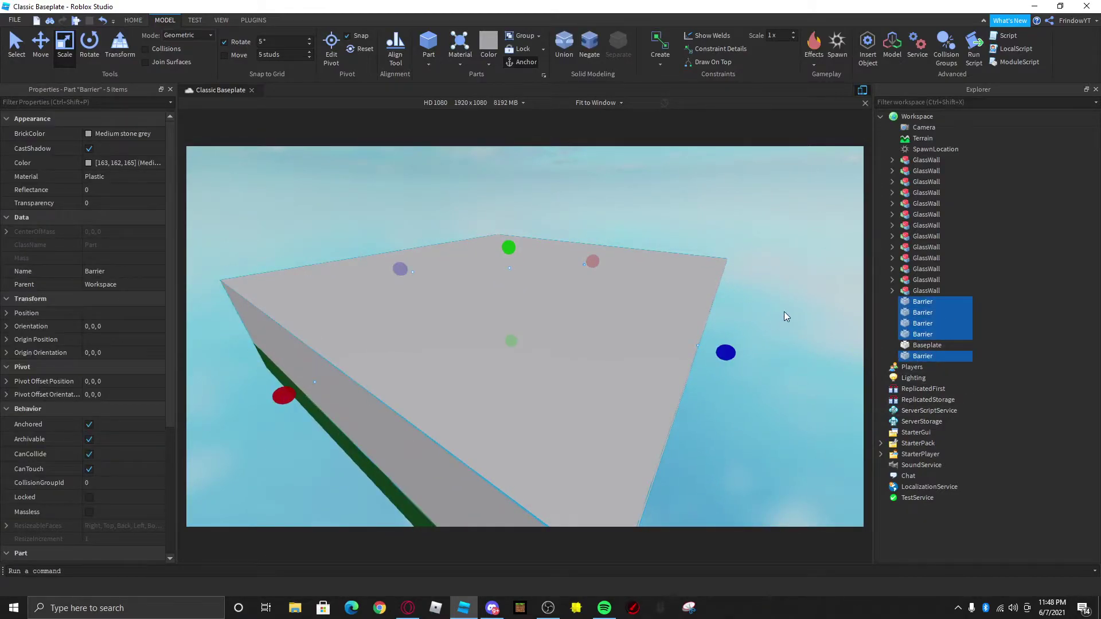
{"action": "key", "text": "ctrl+g"}
{"action": "key", "text": "F2"}
{"action": "type", "text": "Barriers"}
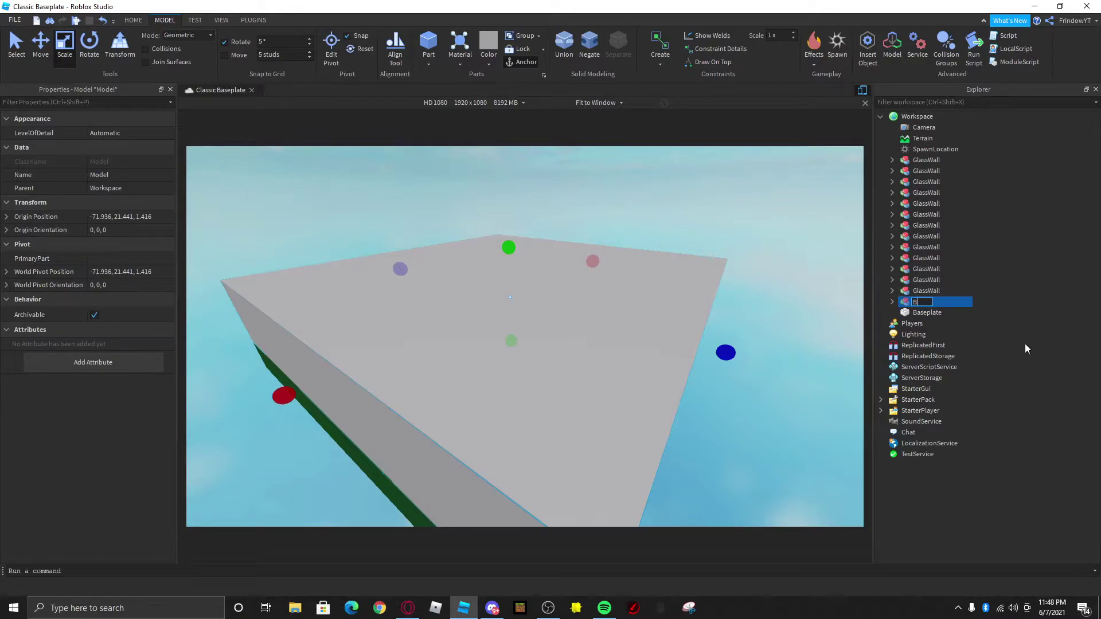
{"action": "key", "text": "Return"}
Step: Select all the parts inside the Barriers model and set their Transparency to 1
{"action": "right_click", "coordinate": [918, 304]}
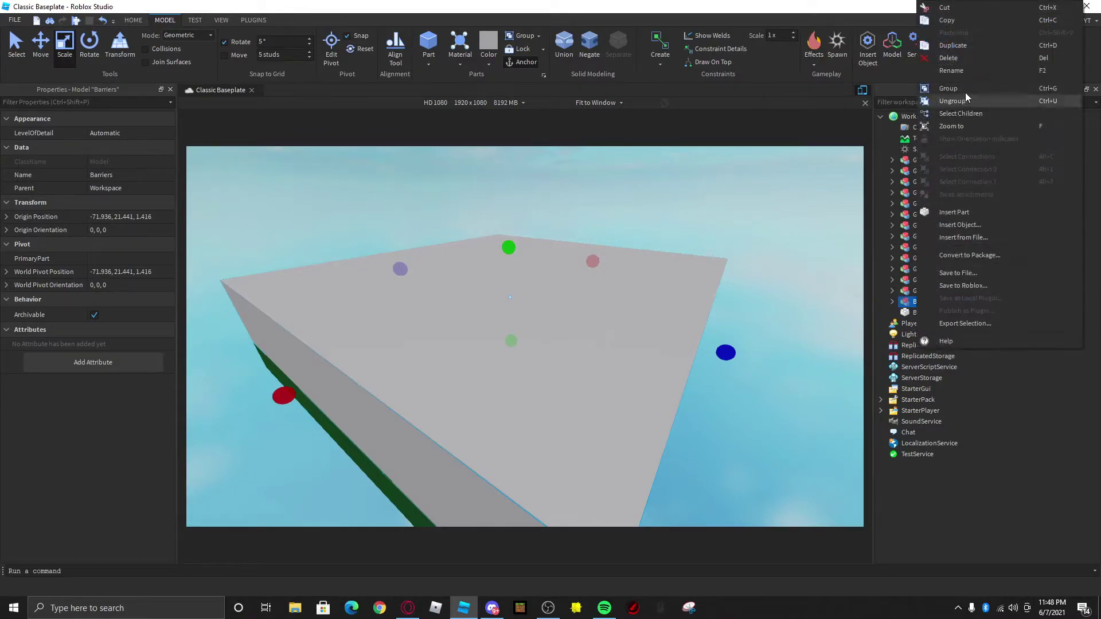
{"action": "left_click", "coordinate": [969, 101]}
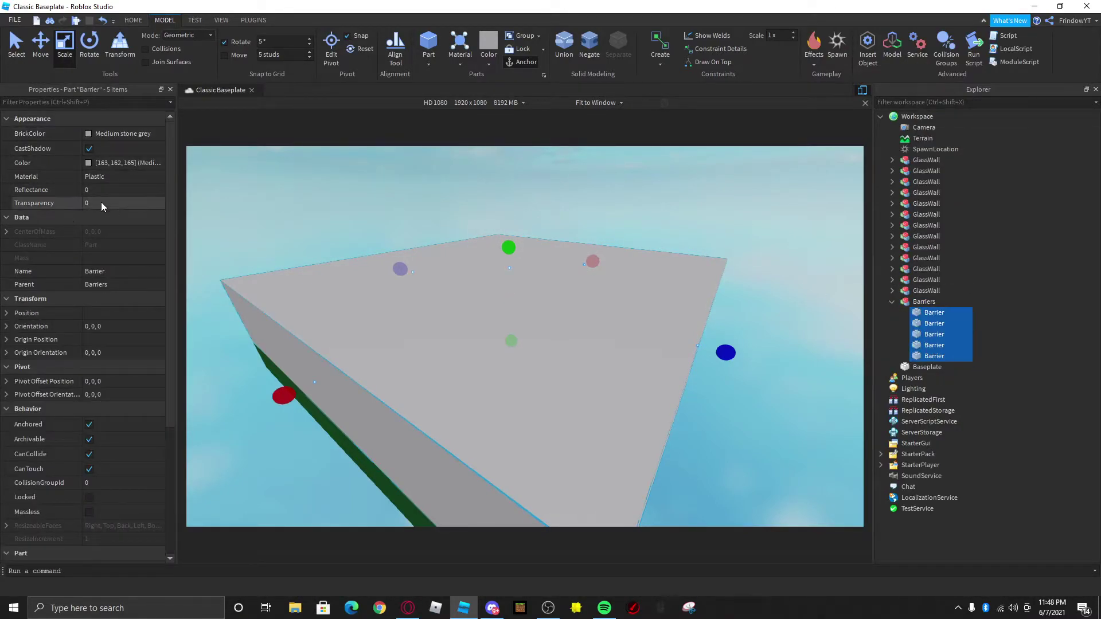
{"action": "type", "text": "1"}
{"action": "key", "text": "Return"}
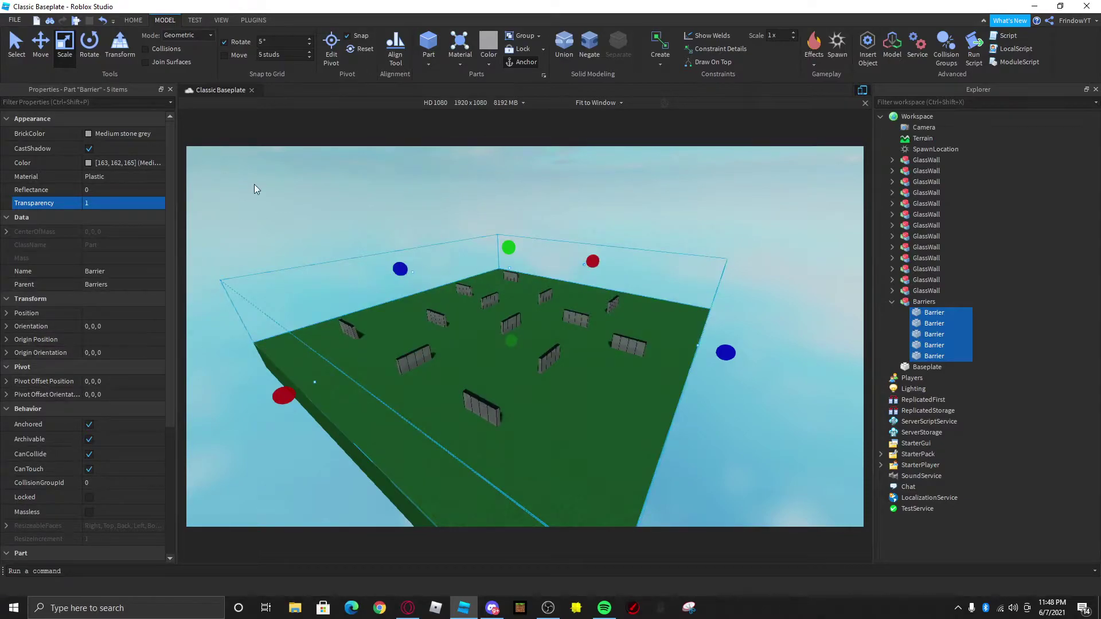
Step: Deselect the barriers, start a playtest, and equip and put away the sword while running across the map
{"action": "left_click", "coordinate": [477, 320]}
{"action": "scroll", "coordinate": [477, 320], "scroll_direction": "up", "scroll_amount": 5}
{"action": "left_click", "coordinate": [193, 22]}
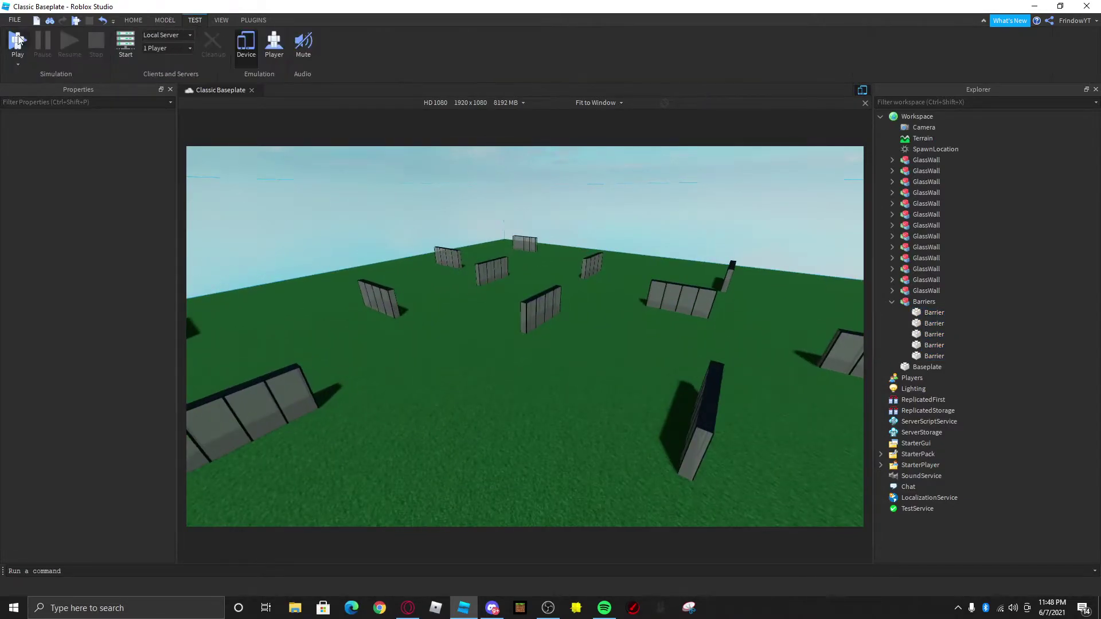
{"action": "left_click", "coordinate": [18, 41]}
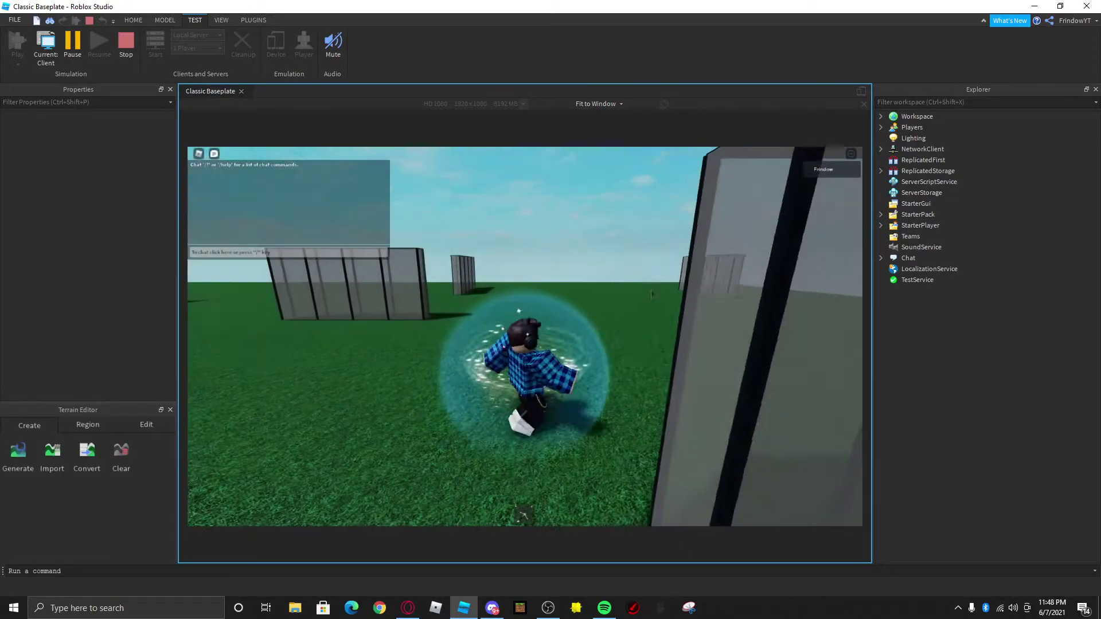
{"action": "key", "text": "1"}
{"action": "key", "text": "1"}
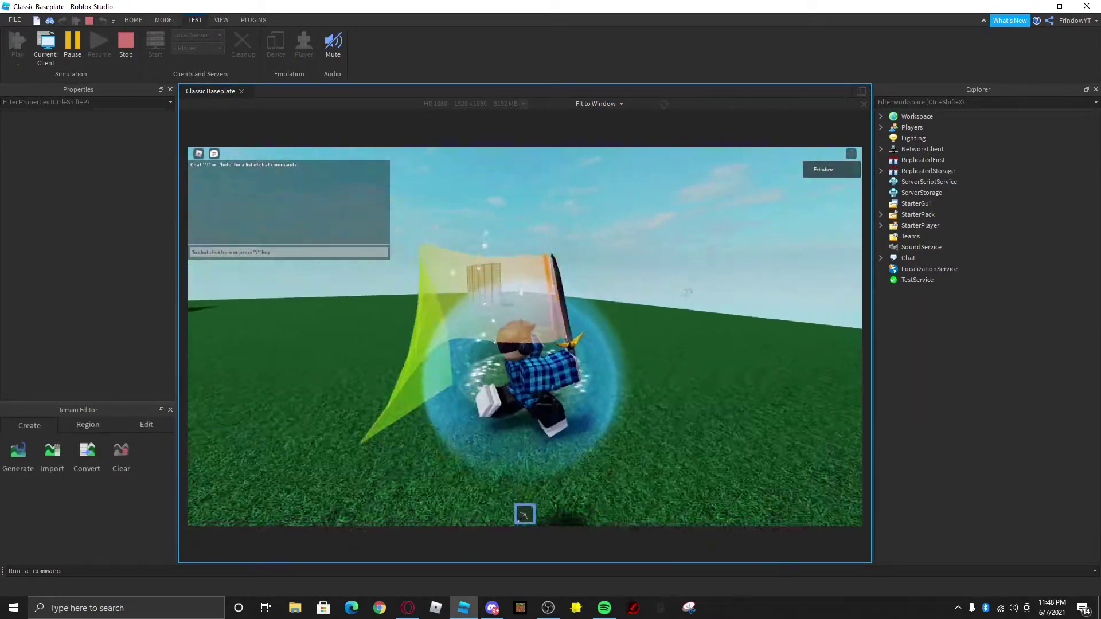
{"action": "key", "text": "1"}
Step: Run and jump against the invisible barrier at the map's edge to check it, and stop the playtest
{"action": "scroll", "coordinate": [711, 306], "scroll_direction": "down", "scroll_amount": 4}
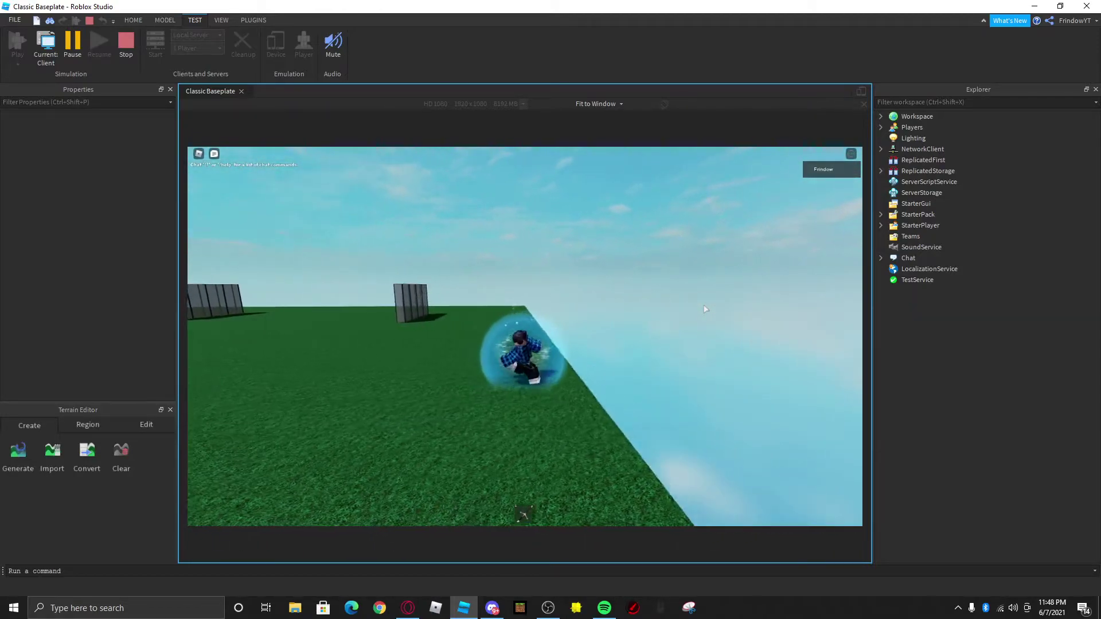
{"action": "key", "text": "d"}
{"action": "key", "text": "space"}
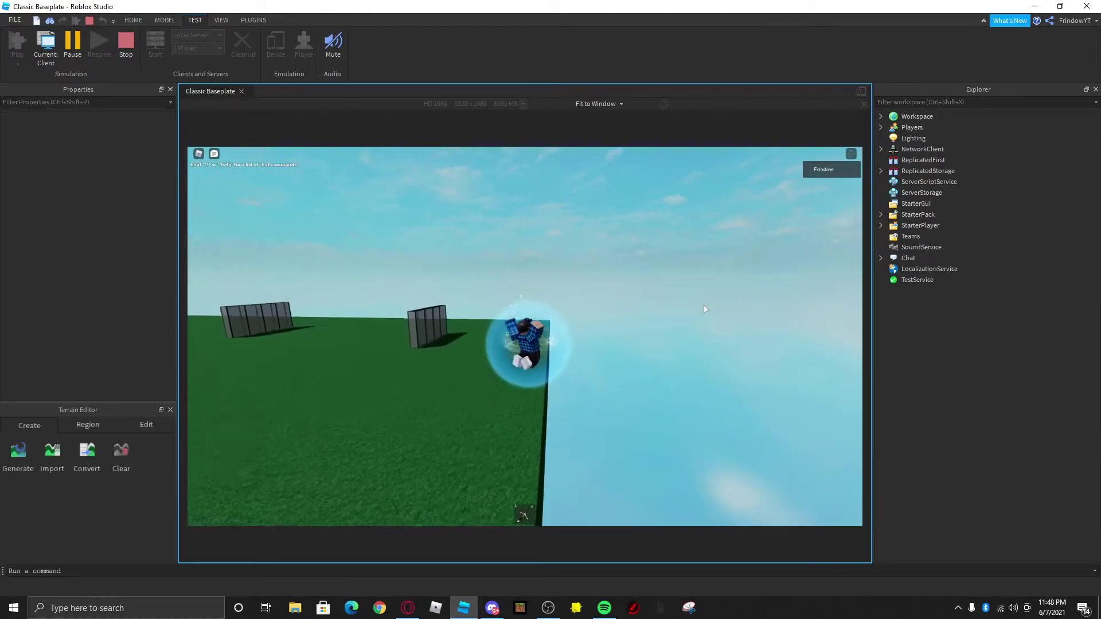
{"action": "key", "text": "a"}
{"action": "key", "text": "shift+F5"}
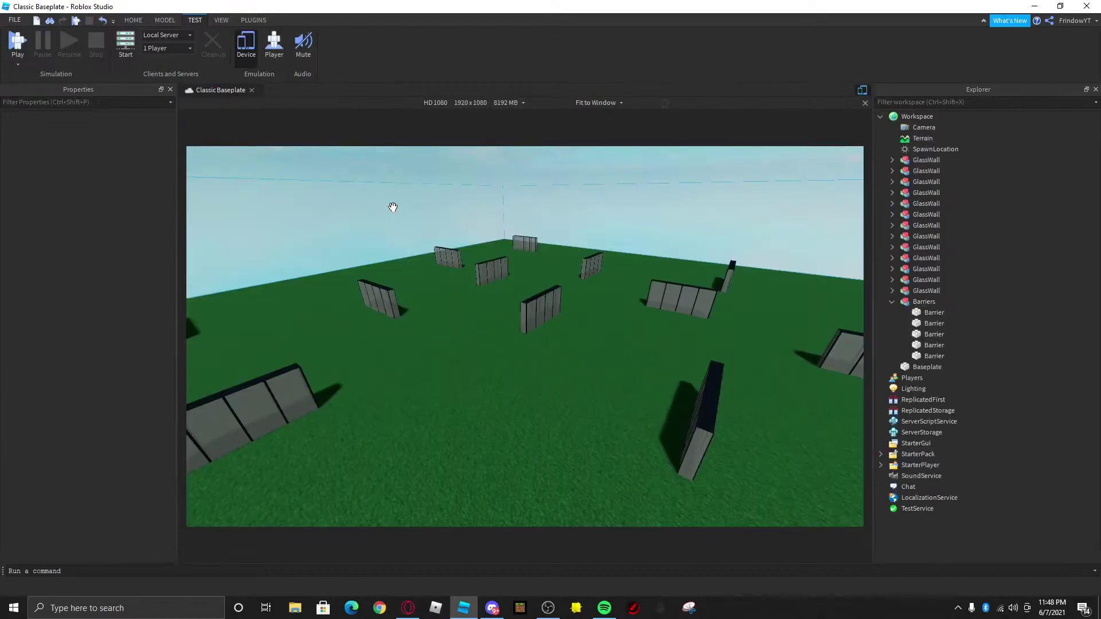
Step: Set the local server test to 2 Players and start it
{"action": "left_click", "coordinate": [163, 75]}
{"action": "left_click", "coordinate": [166, 47]}
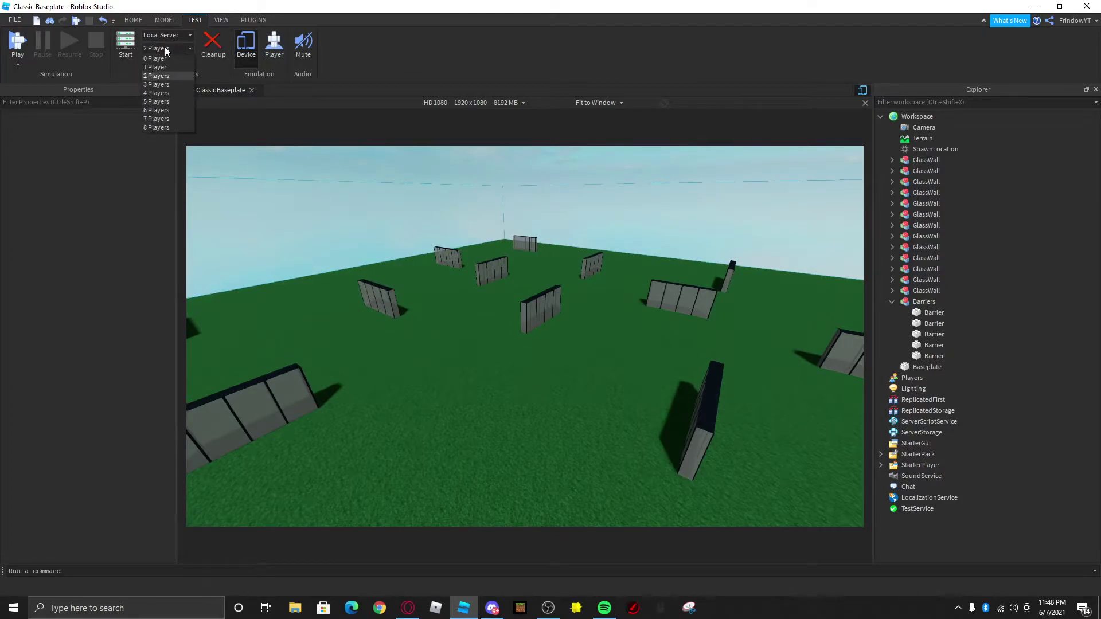
{"action": "left_click", "coordinate": [165, 47]}
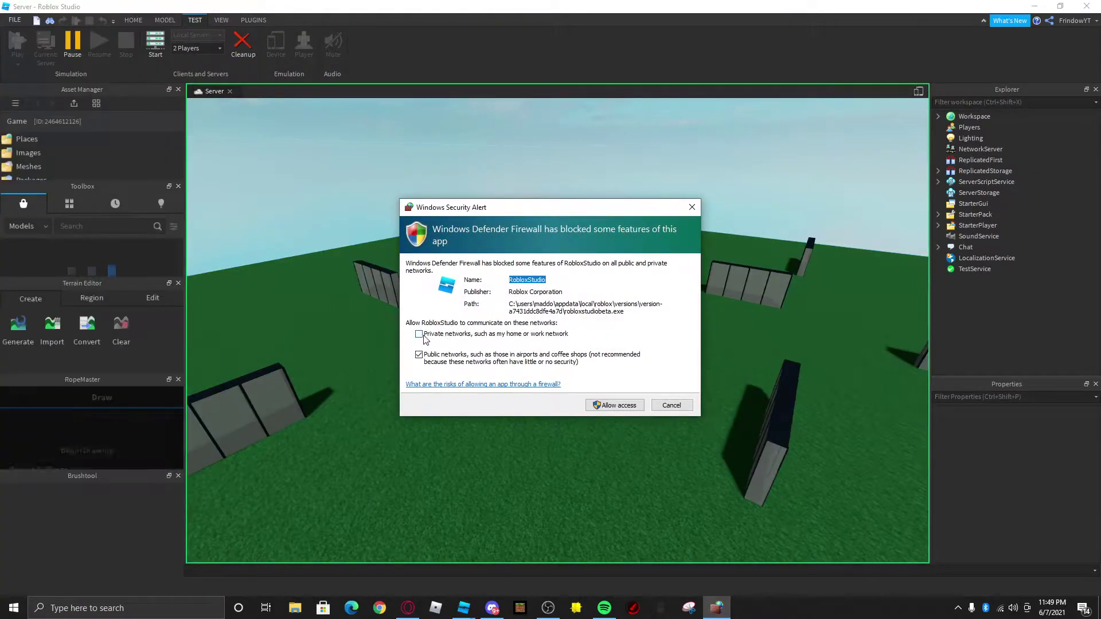
Step: Allow RobloxStudio through the firewall on private and public networks, and close the repeated security alert
{"action": "left_click", "coordinate": [420, 335]}
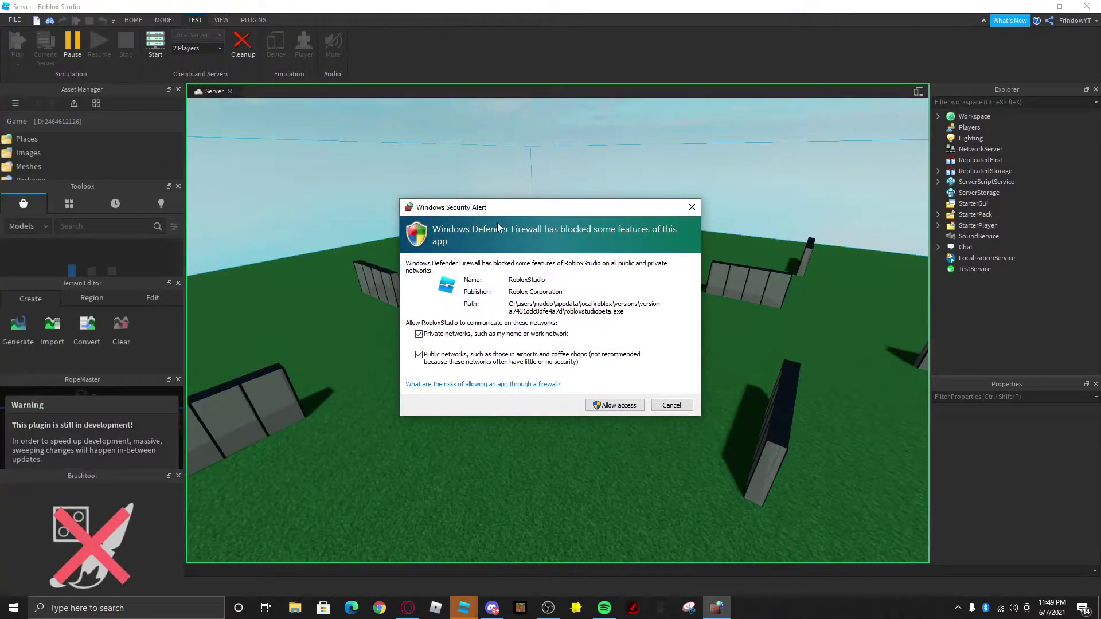
{"action": "left_click", "coordinate": [599, 406]}
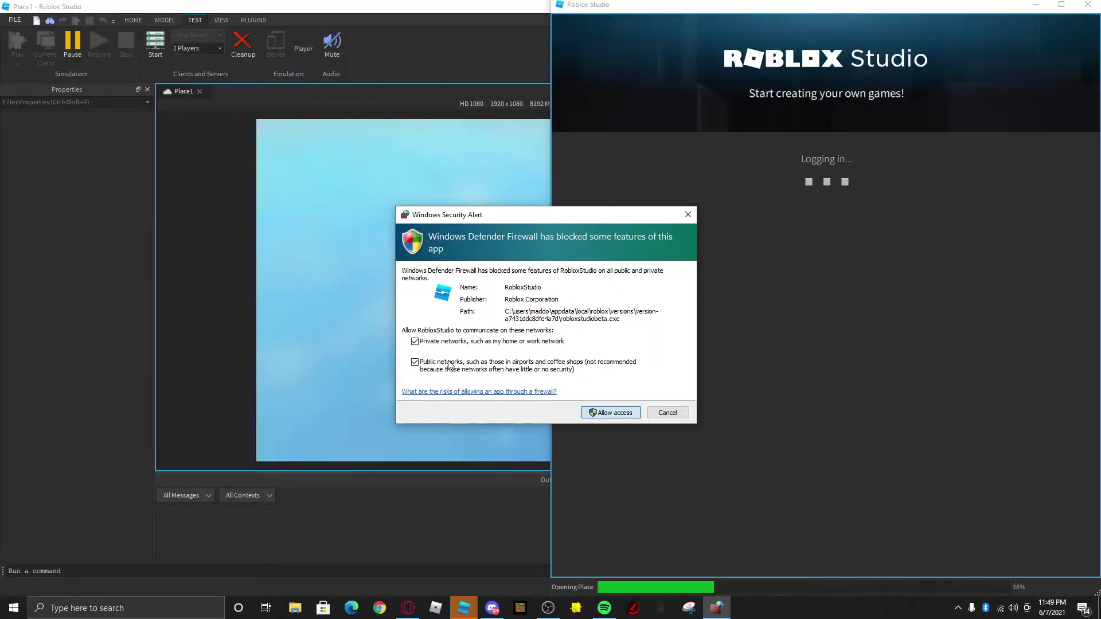
{"action": "left_click", "coordinate": [302, 44]}
{"action": "left_click", "coordinate": [687, 214]}
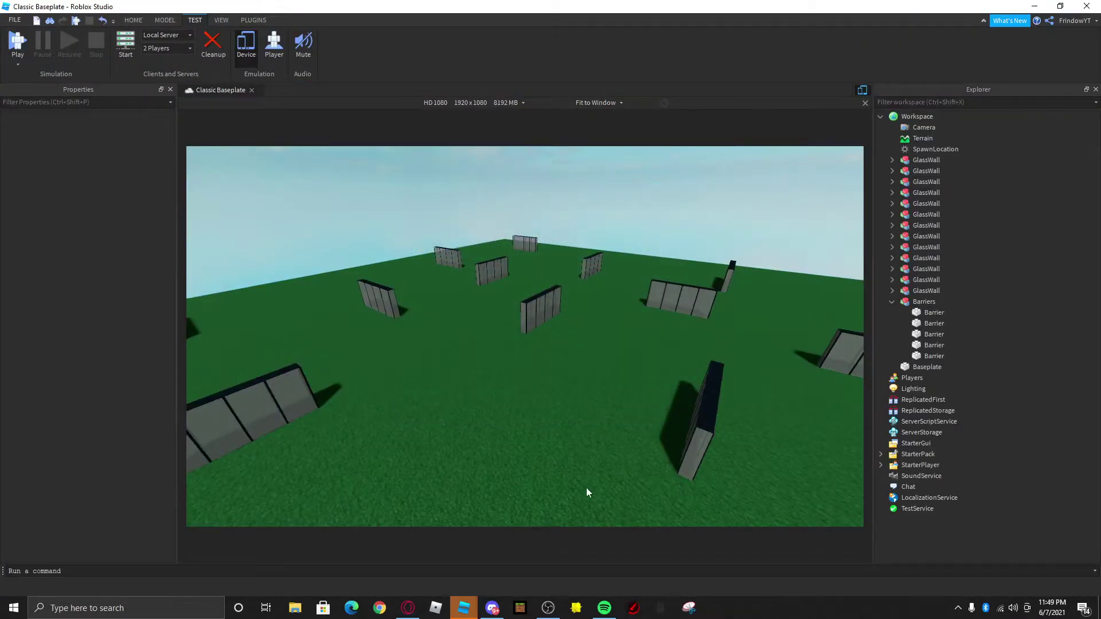
Step: Switch to a player client window, run the character across the map to the other player and equip the sword
{"action": "mouse_move", "coordinate": [469, 616]}
{"action": "left_click", "coordinate": [553, 560]}
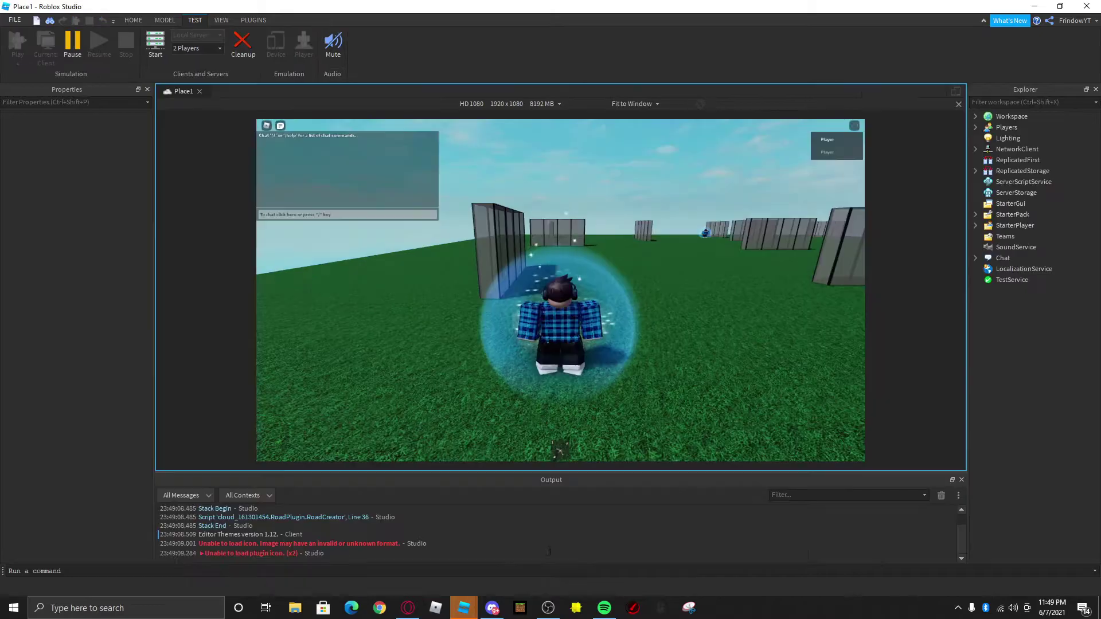
{"action": "key", "text": "w"}
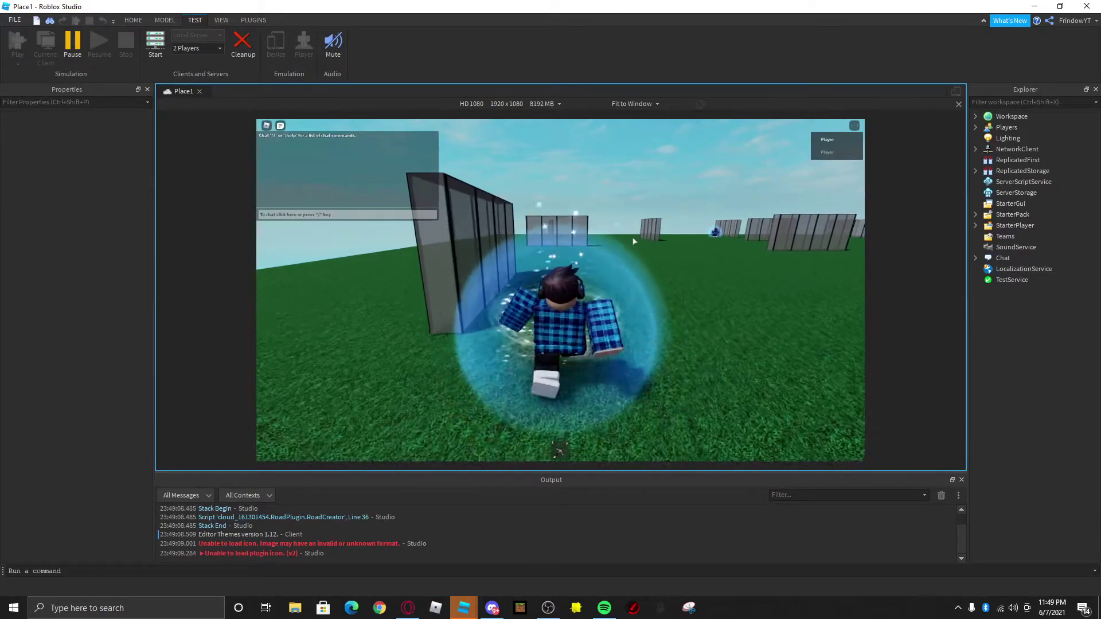
{"action": "right_click_drag", "start_coordinate": [634, 241], "coordinate": [634, 241]}
{"action": "key", "text": "w"}
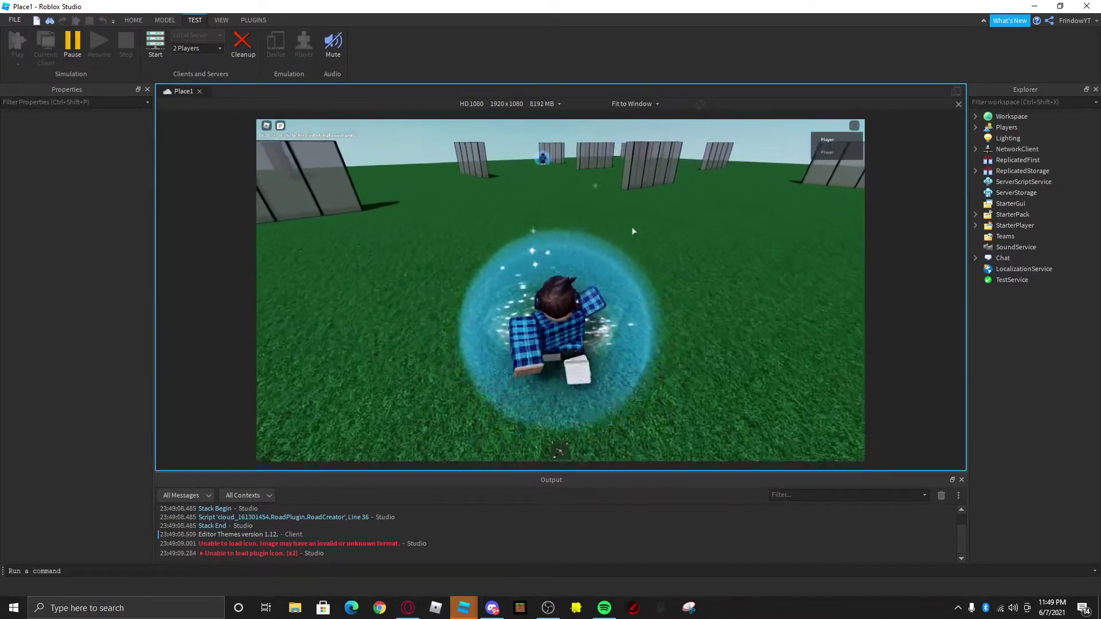
{"action": "key", "text": "w"}
{"action": "right_click_drag", "start_coordinate": [666, 255], "coordinate": [666, 255]}
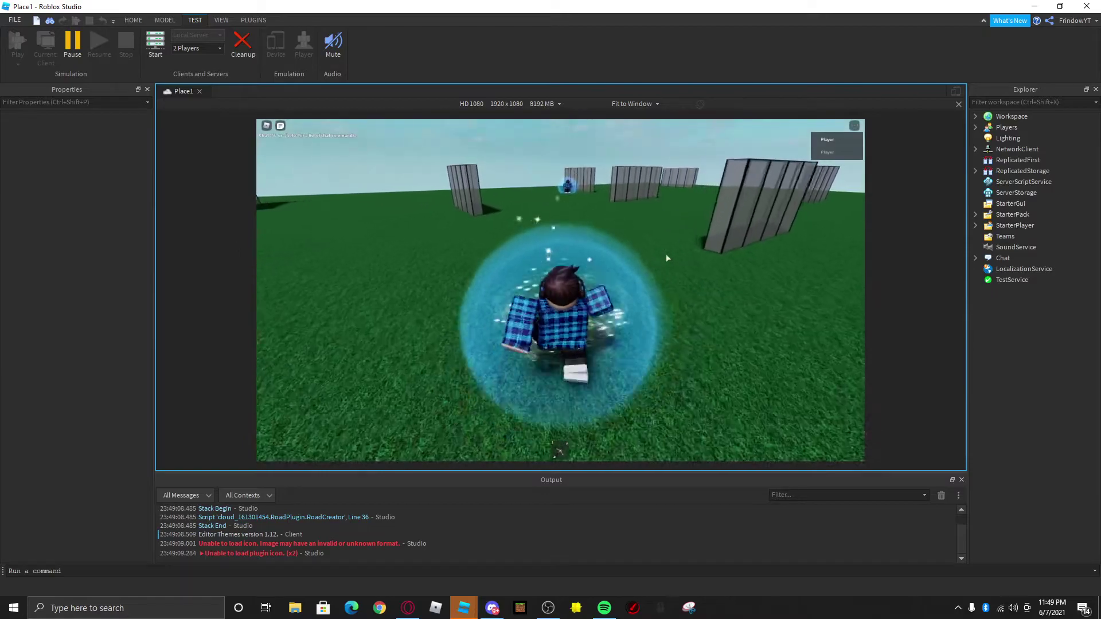
{"action": "key", "text": "w"}
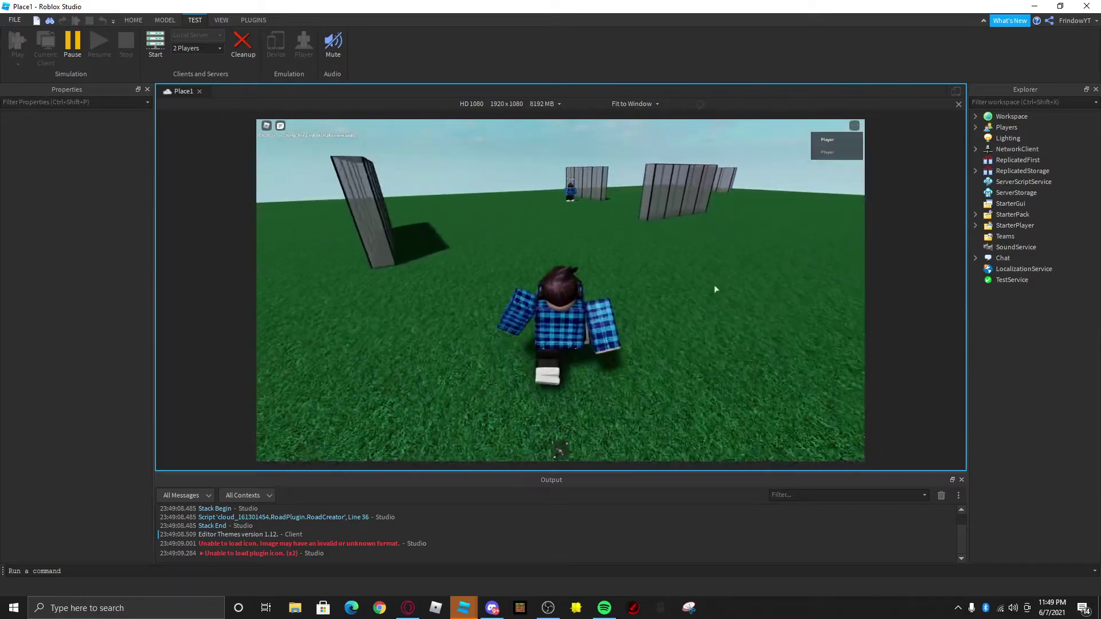
{"action": "right_click_drag", "start_coordinate": [795, 253], "coordinate": [794, 253]}
{"action": "key", "text": "w"}
{"action": "key", "text": "1"}
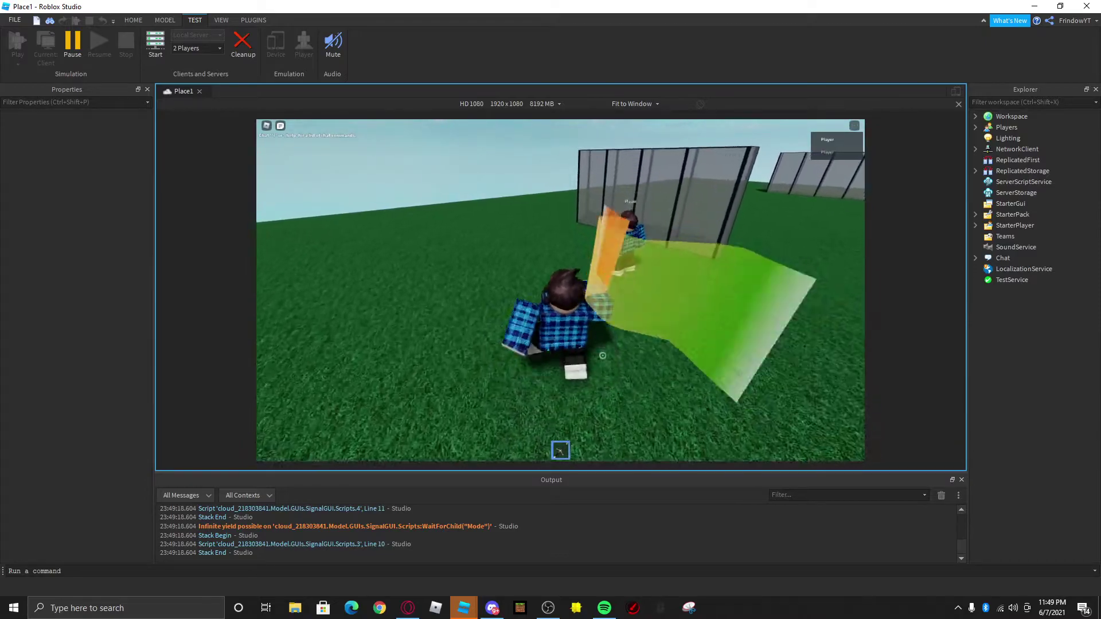
Step: Switch to the second player's client, fight the other character with its sword, and clean up the two-player test
{"action": "mouse_move", "coordinate": [464, 608]}
{"action": "left_click", "coordinate": [669, 551]}
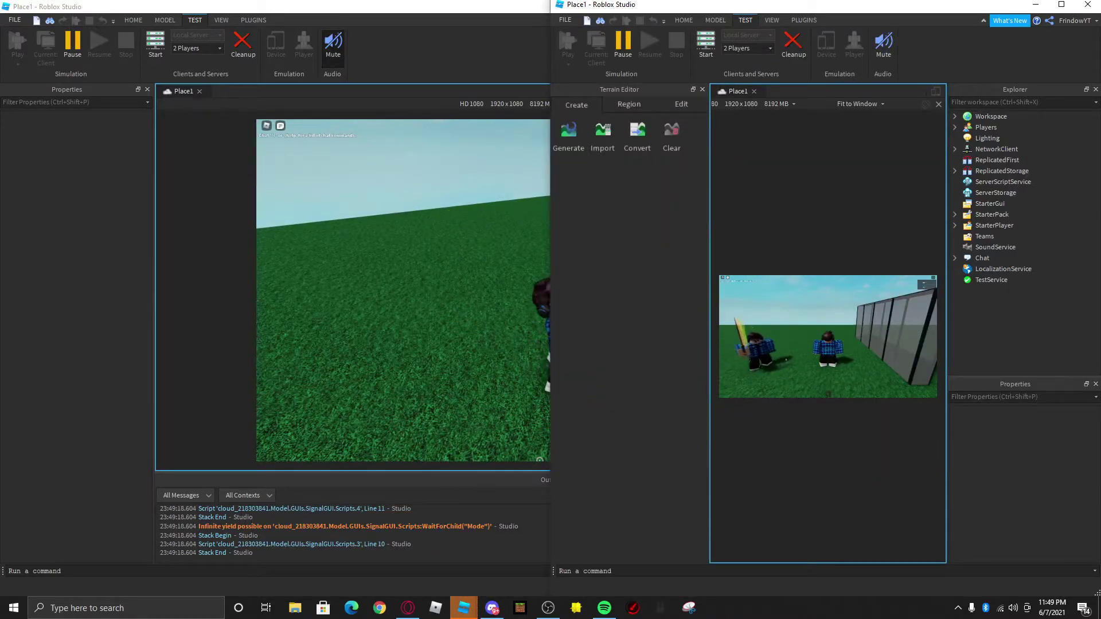
{"action": "key", "text": "w"}
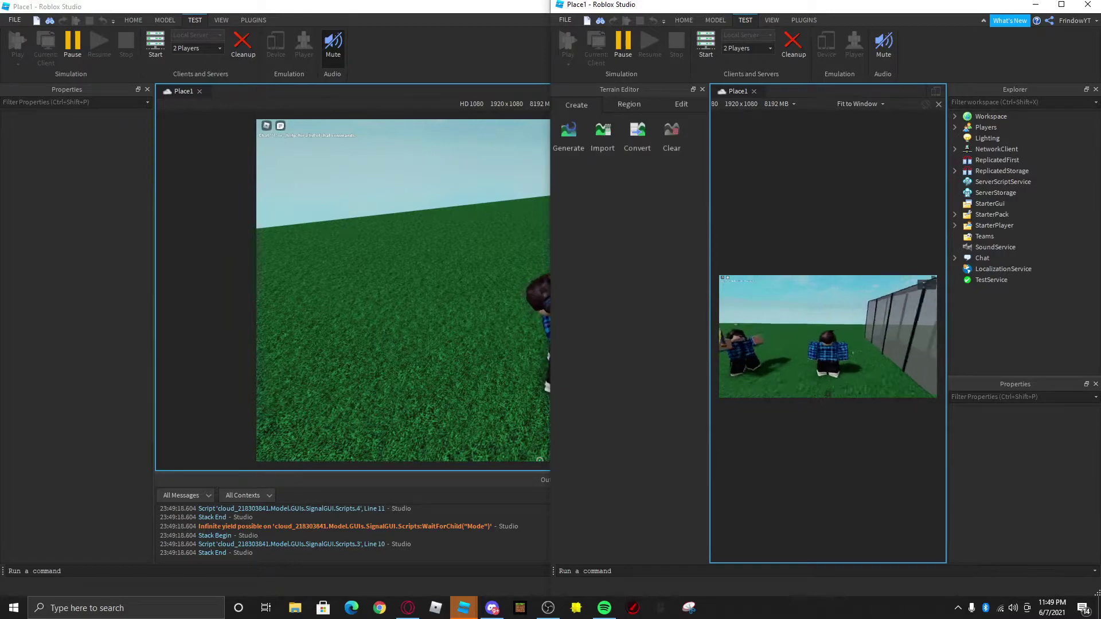
{"action": "key", "text": "1"}
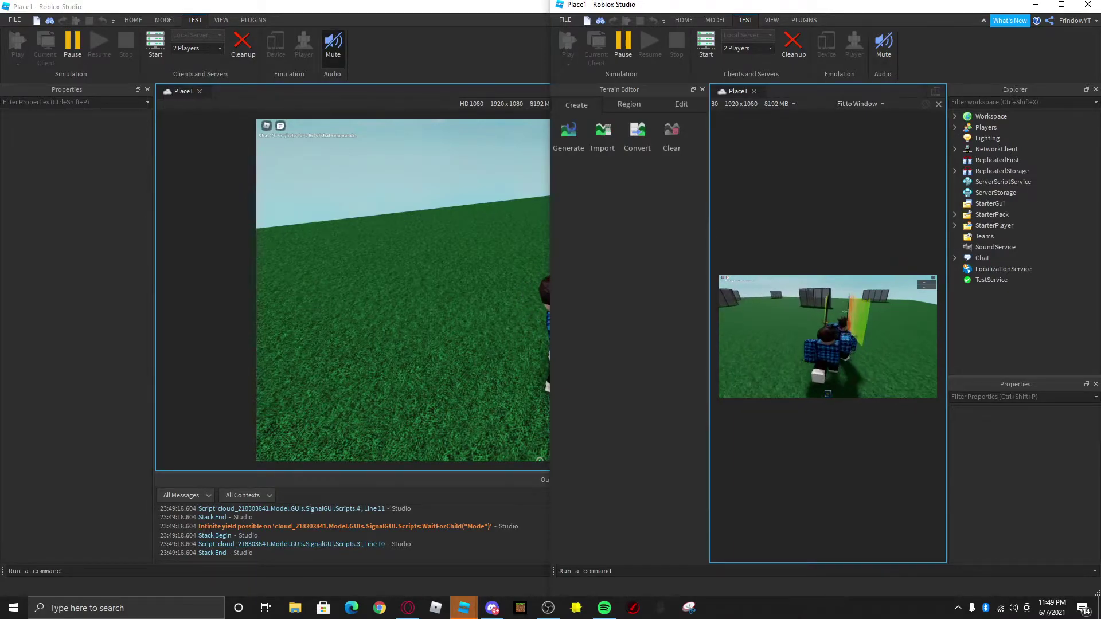
{"action": "left_click", "coordinate": [545, 265]}
{"action": "right_click_drag", "start_coordinate": [545, 265], "coordinate": [580, 257]}
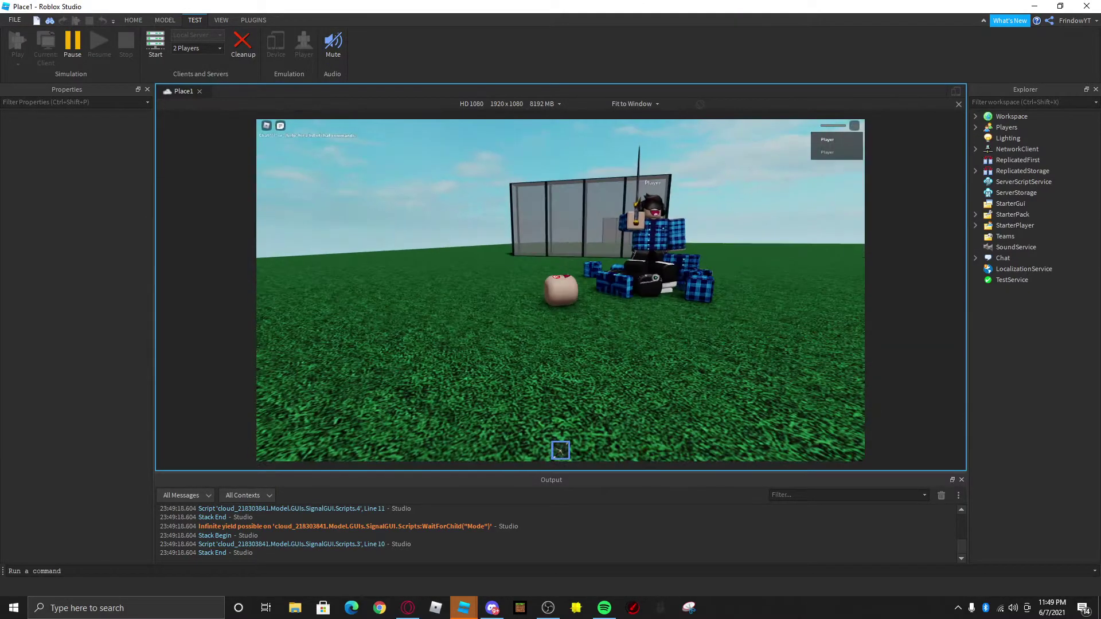
{"action": "left_click", "coordinate": [243, 48]}
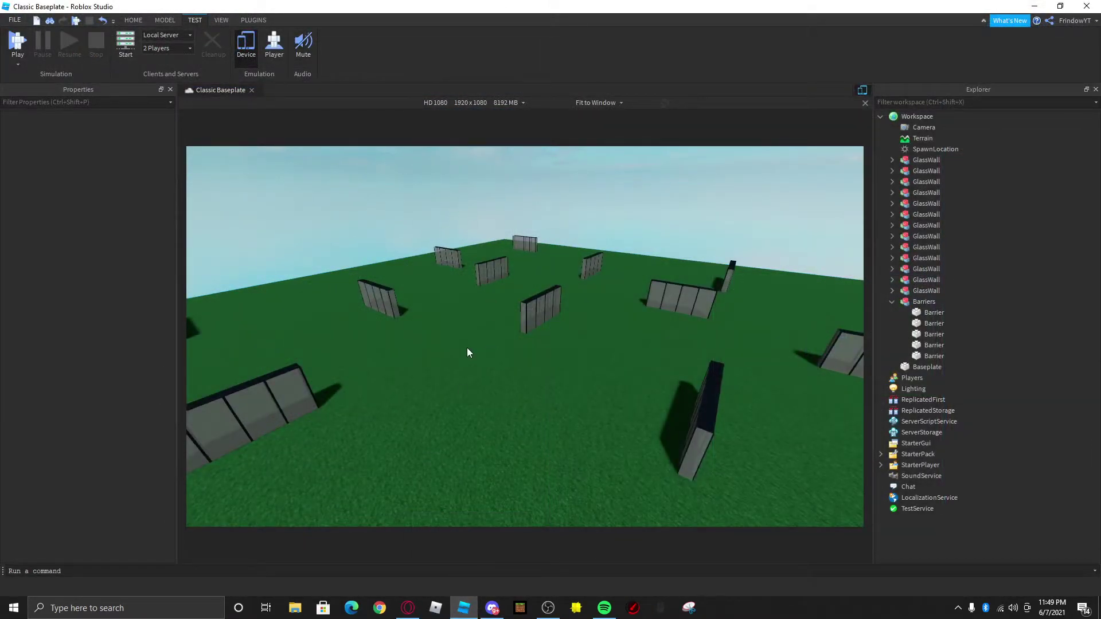
Step: Collapse the Barriers group in the workspace hierarchy
{"action": "key", "text": "w"}
{"action": "key", "text": "q"}
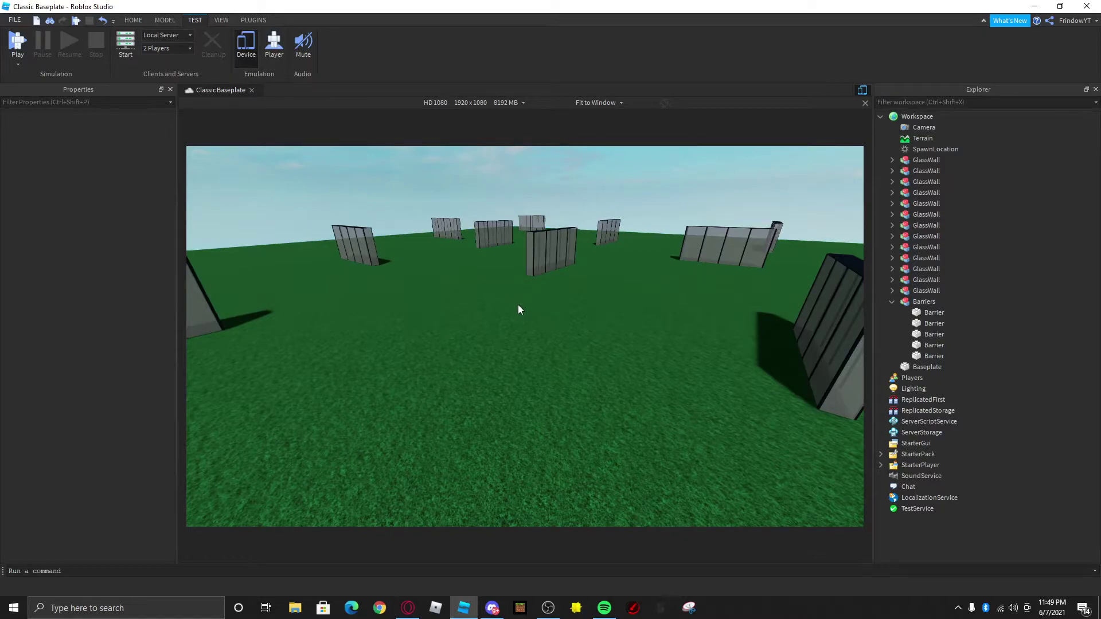
{"action": "left_click", "coordinate": [893, 302]}
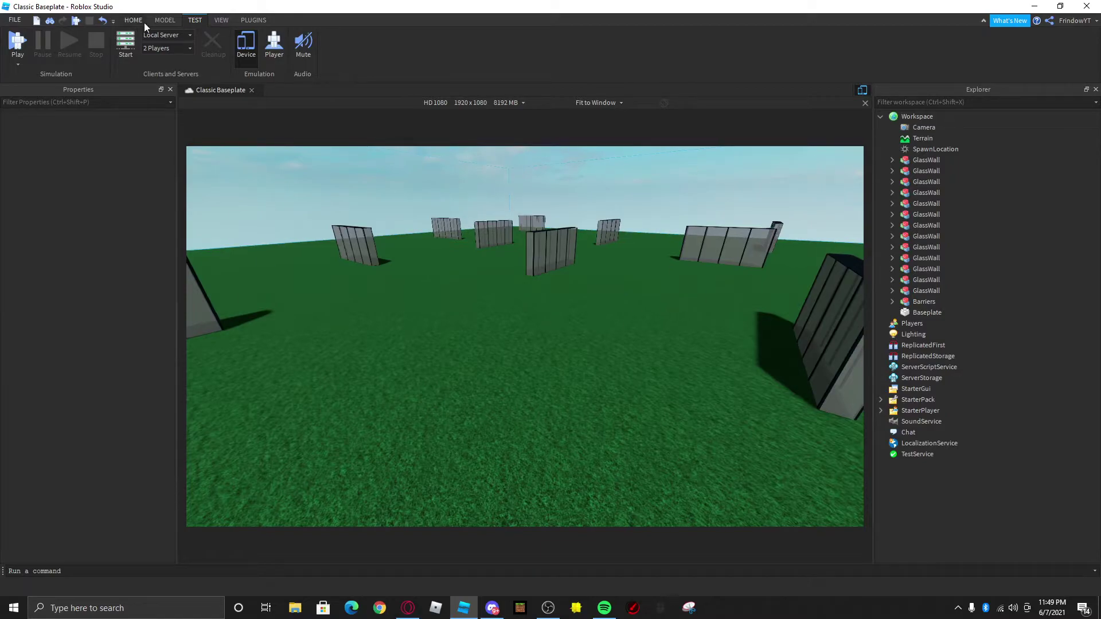
Step: Open the Toolbox, search the models for "Leaderboard" and browse the results
{"action": "left_click", "coordinate": [221, 20]}
{"action": "left_click", "coordinate": [104, 49]}
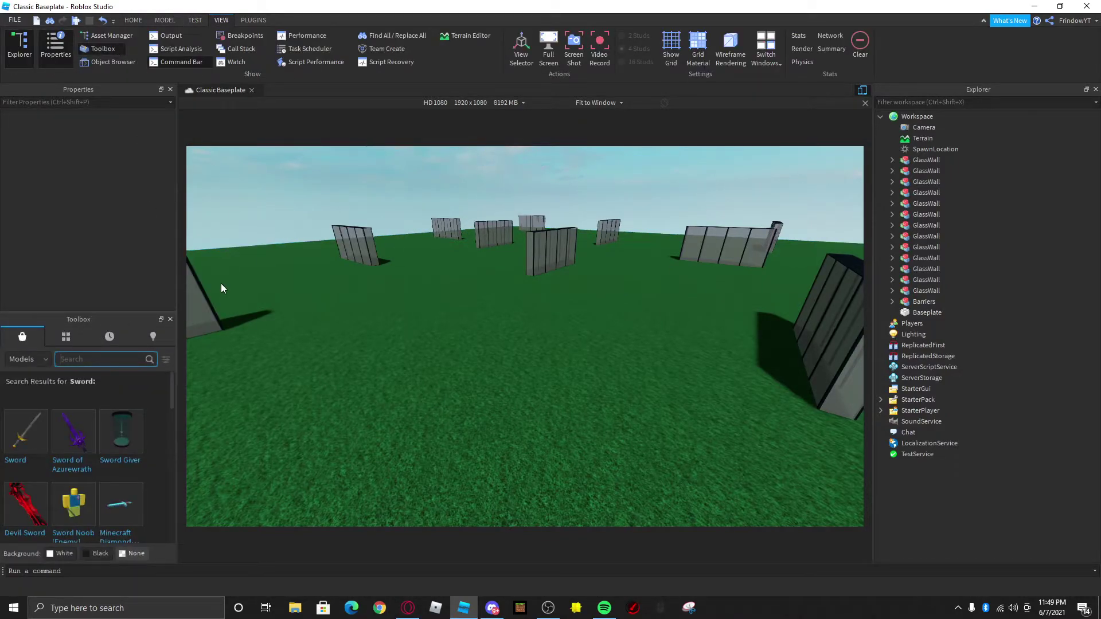
{"action": "type", "text": "Leaderboard"}
{"action": "key", "text": "Return"}
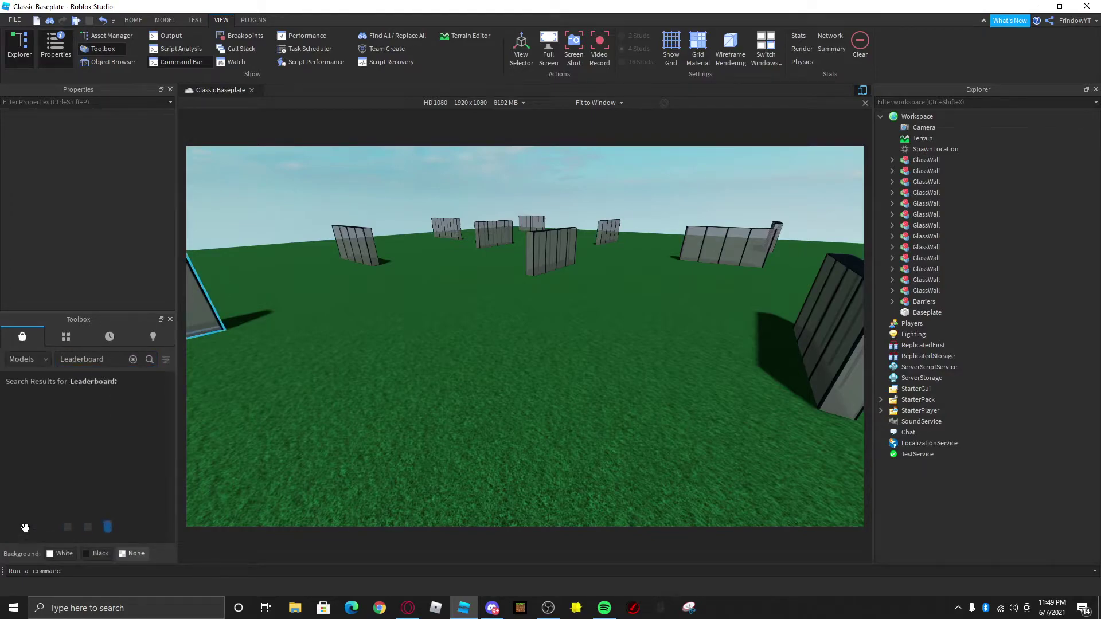
{"action": "scroll", "coordinate": [81, 440], "scroll_direction": "down", "scroll_amount": 2}
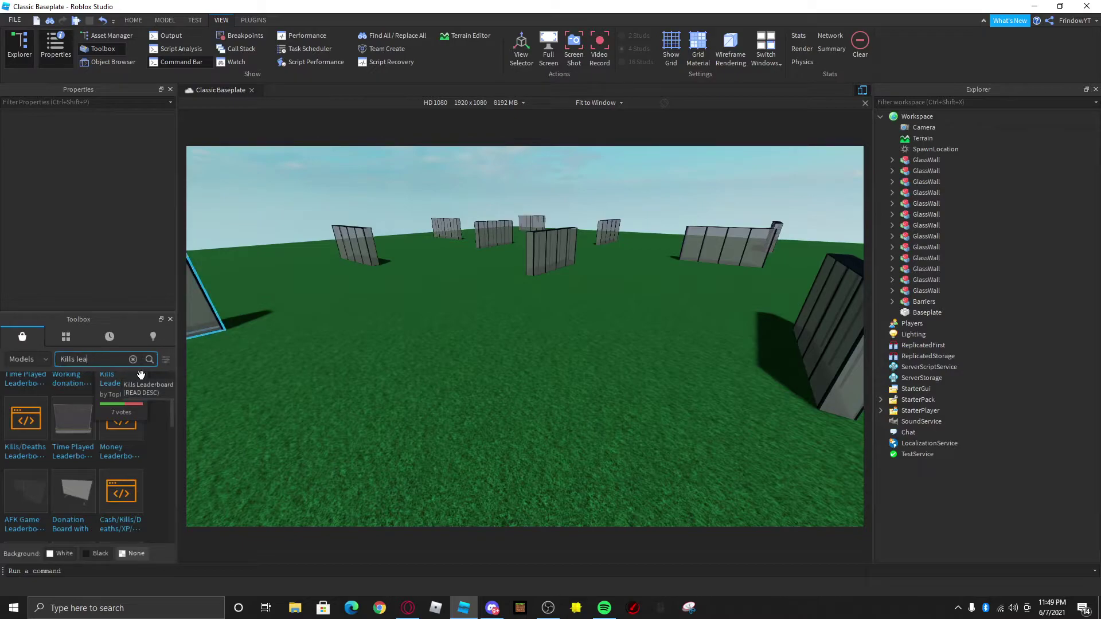
Step: Search the Toolbox for "Kills leaderboard", insert the Kills/Deaths Leaderboard model and inspect its script
{"action": "type", "text": "ard"}
{"action": "key", "text": "Return"}
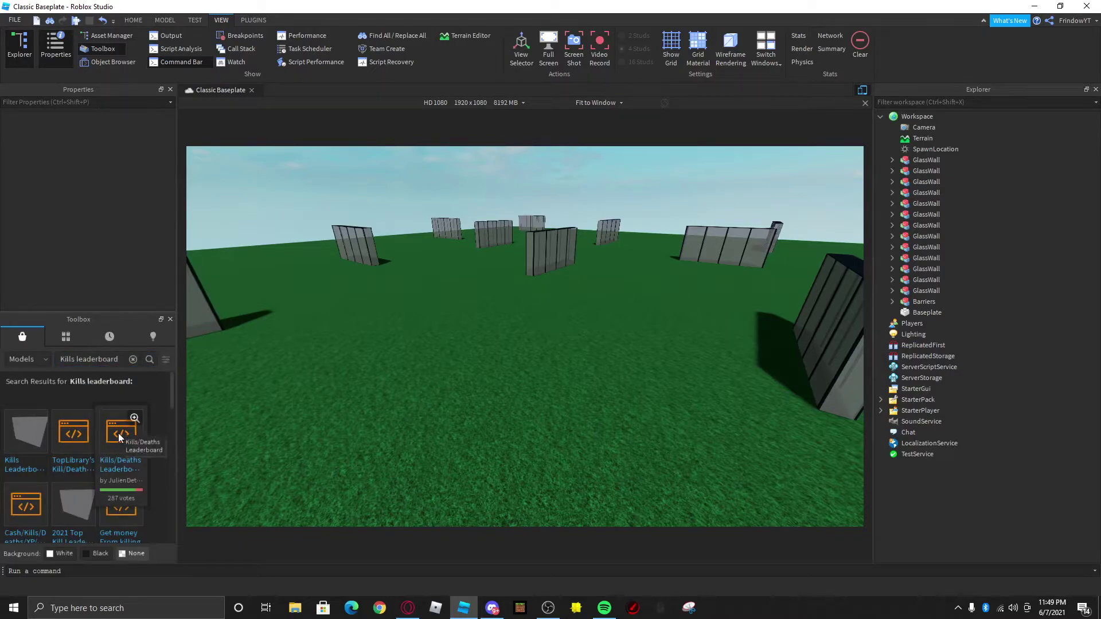
{"action": "left_click", "coordinate": [119, 438]}
{"action": "double_click", "coordinate": [909, 151]}
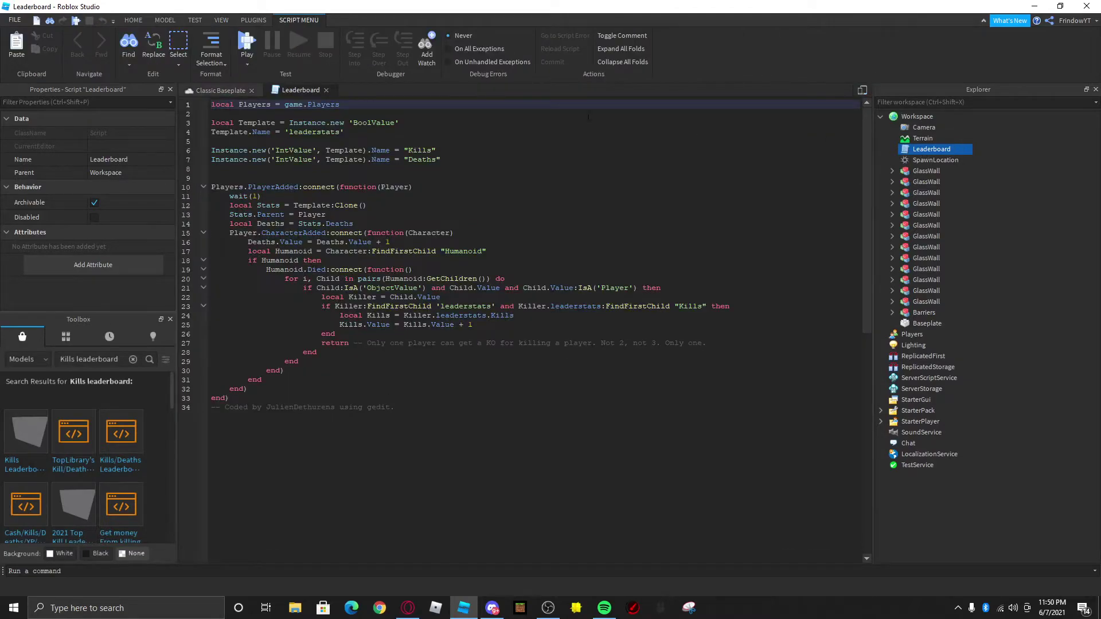
{"action": "left_click", "coordinate": [328, 91]}
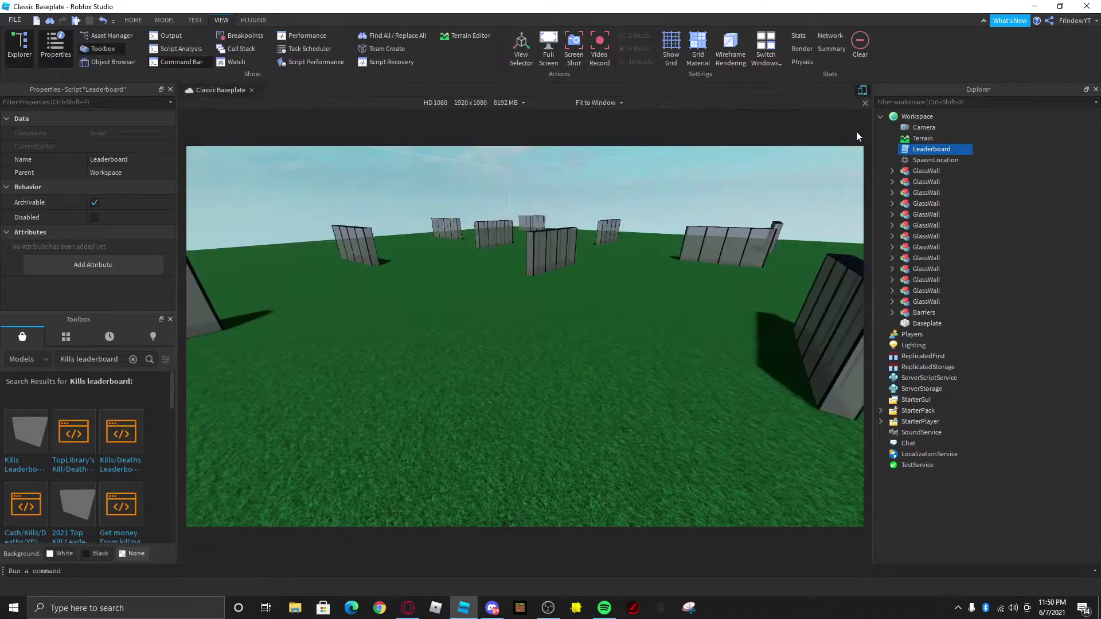
Step: Move the Leaderboard script from Workspace into ServerScriptService and close the Toolbox
{"action": "left_click_drag", "start_coordinate": [963, 156], "coordinate": [965, 378]}
{"action": "left_click", "coordinate": [1016, 372]}
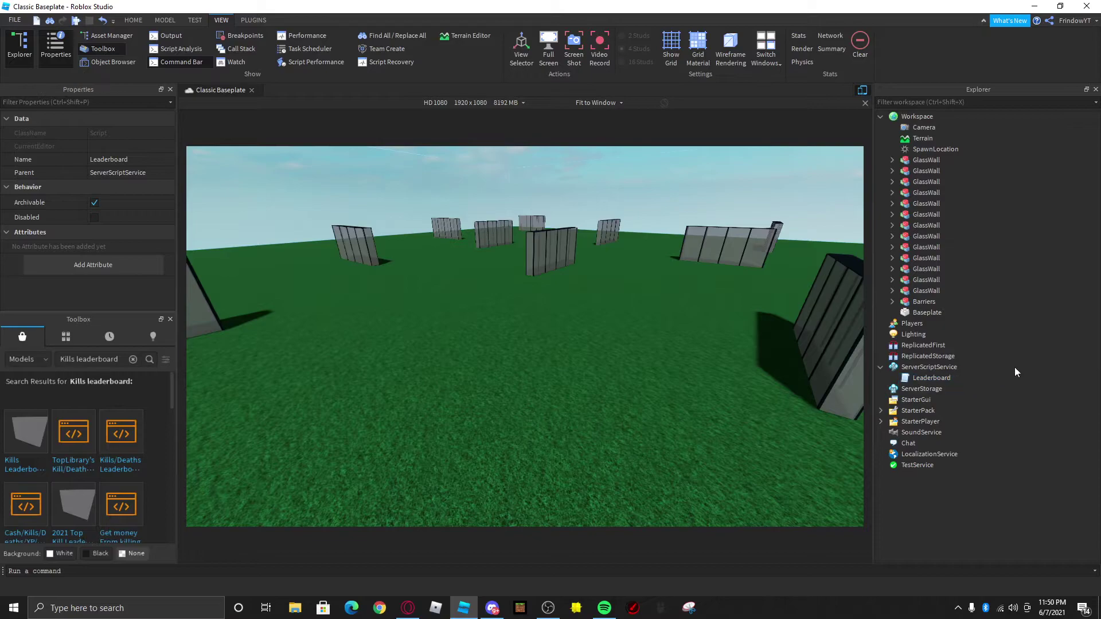
{"action": "left_click", "coordinate": [170, 320]}
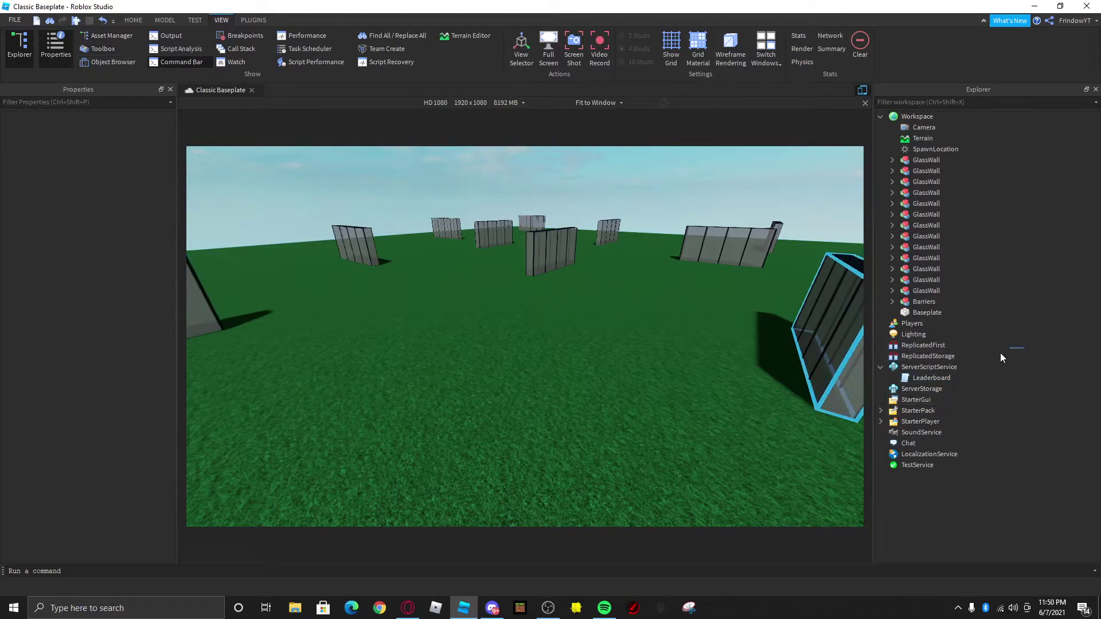
{"action": "left_click", "coordinate": [918, 335]}
{"action": "left_click", "coordinate": [910, 355]}
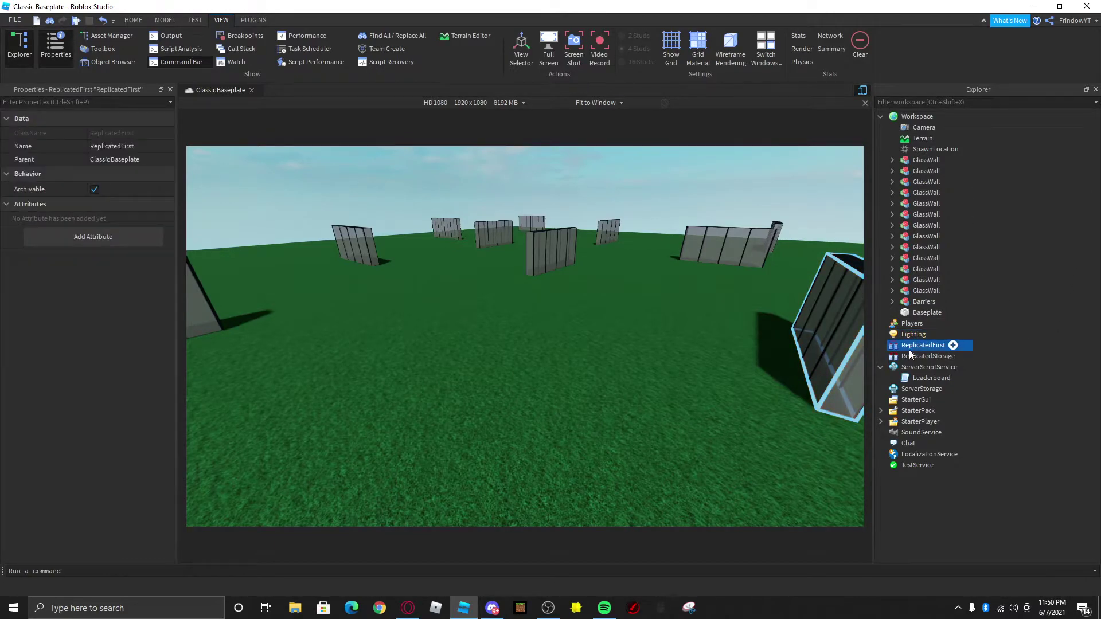
{"action": "left_click", "coordinate": [1009, 290]}
{"action": "key", "text": "s"}
{"action": "right_click_drag", "start_coordinate": [658, 267], "coordinate": [652, 267]}
{"action": "left_click", "coordinate": [195, 20]}
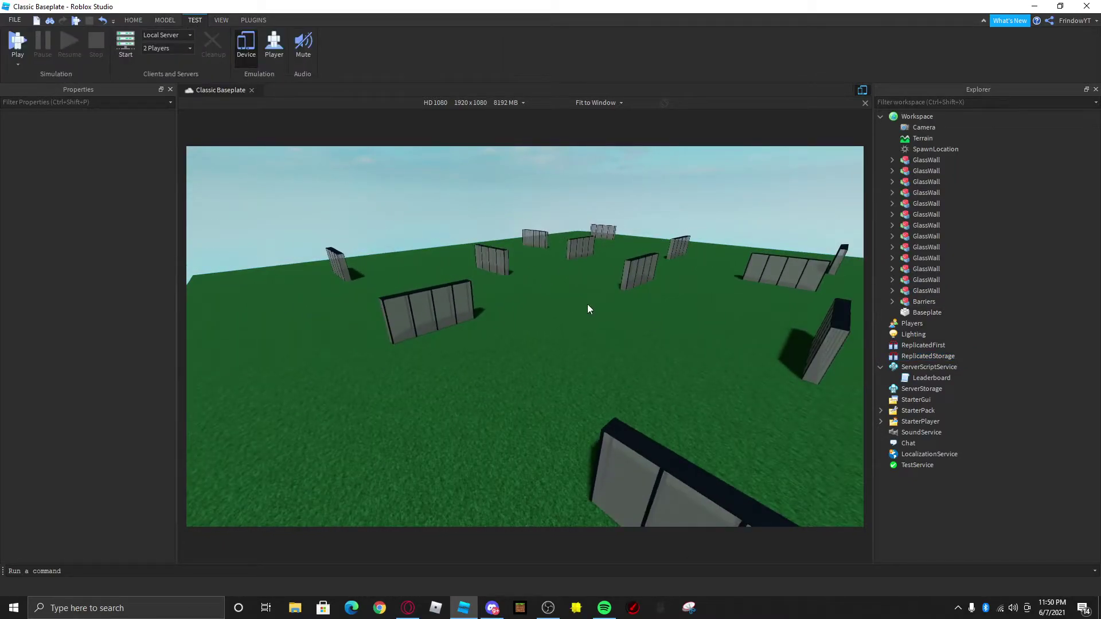
{"action": "right_click_drag", "start_coordinate": [578, 297], "coordinate": [573, 295]}
{"action": "key", "text": "w"}
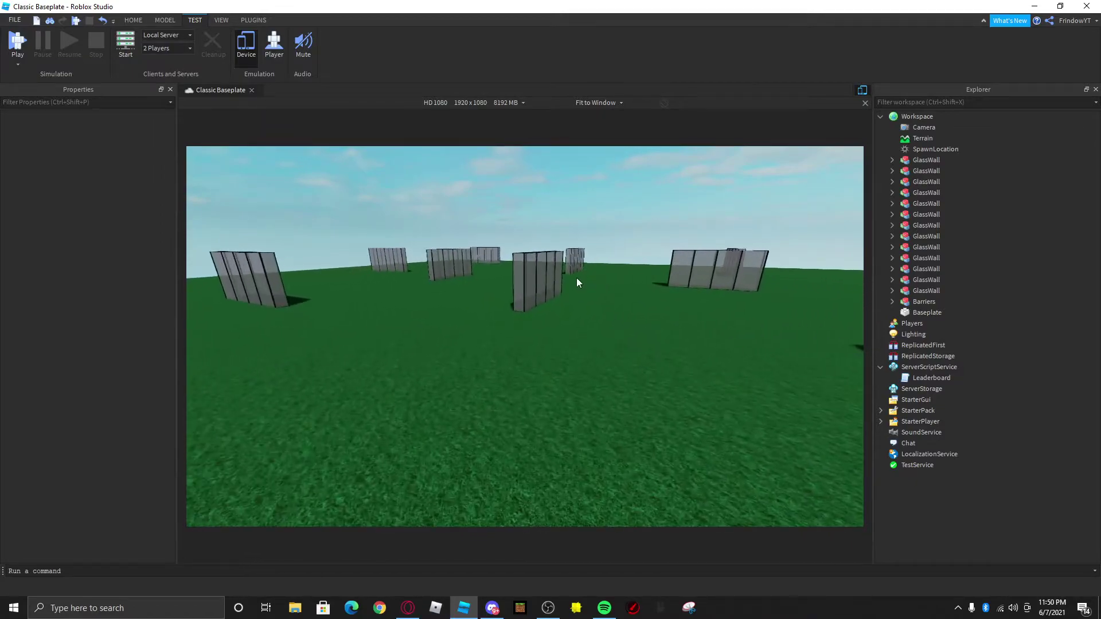
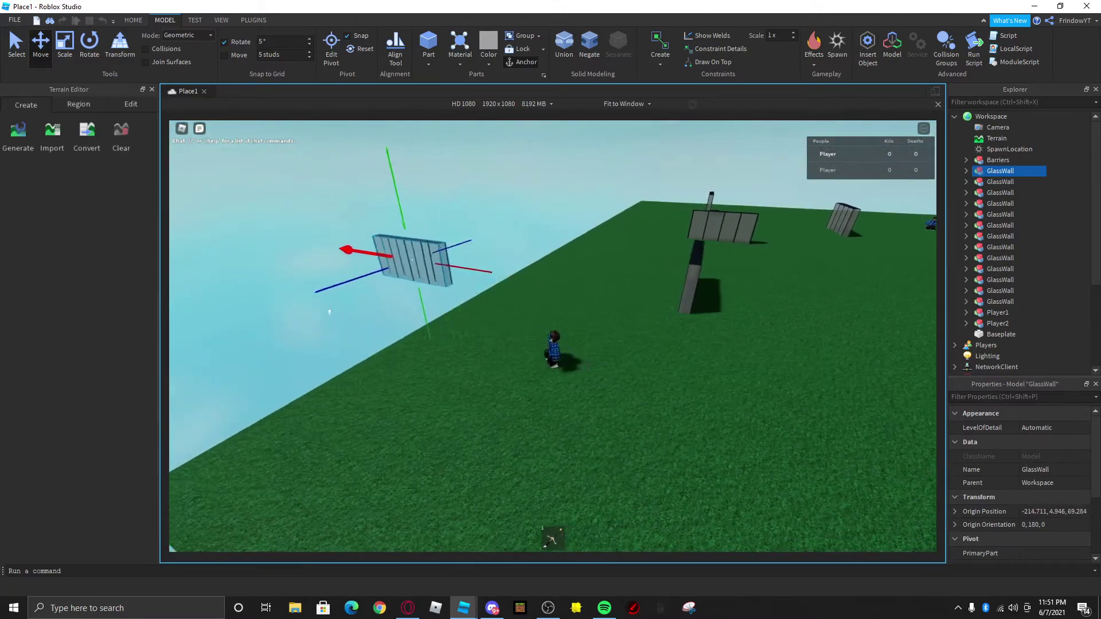
Step: Switch to the Server window and survey the whole map to locate both players
{"action": "left_click", "coordinate": [407, 293]}
{"action": "mouse_move", "coordinate": [466, 593]}
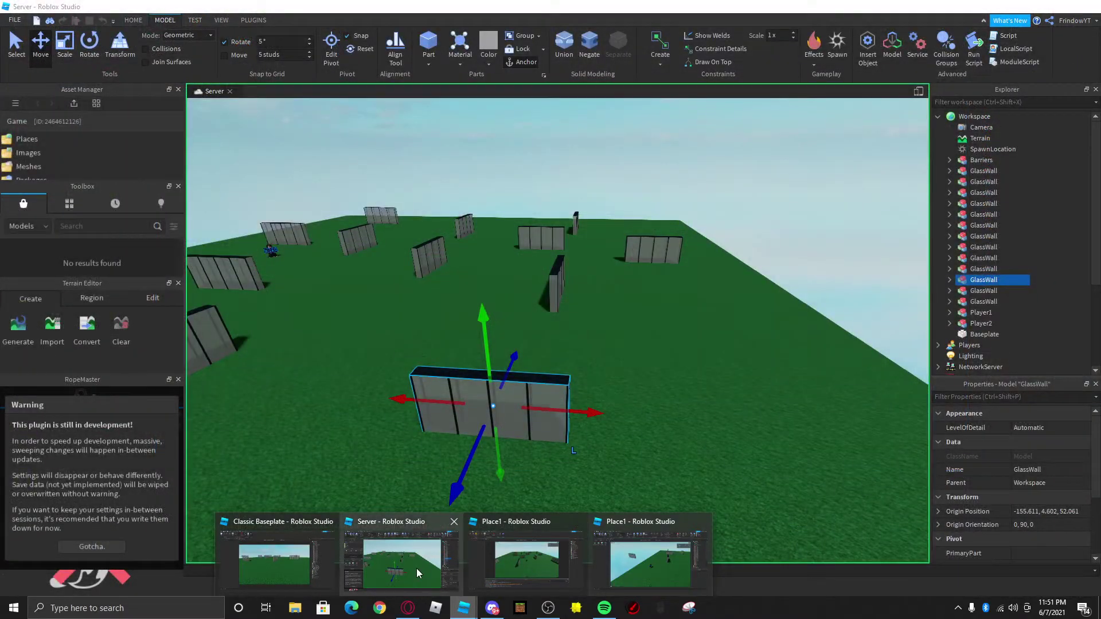
{"action": "left_click", "coordinate": [417, 574]}
{"action": "right_click_drag", "start_coordinate": [605, 313], "coordinate": [606, 314]}
{"action": "scroll", "coordinate": [606, 314], "scroll_direction": "down", "scroll_amount": 10}
{"action": "left_click", "coordinate": [547, 311]}
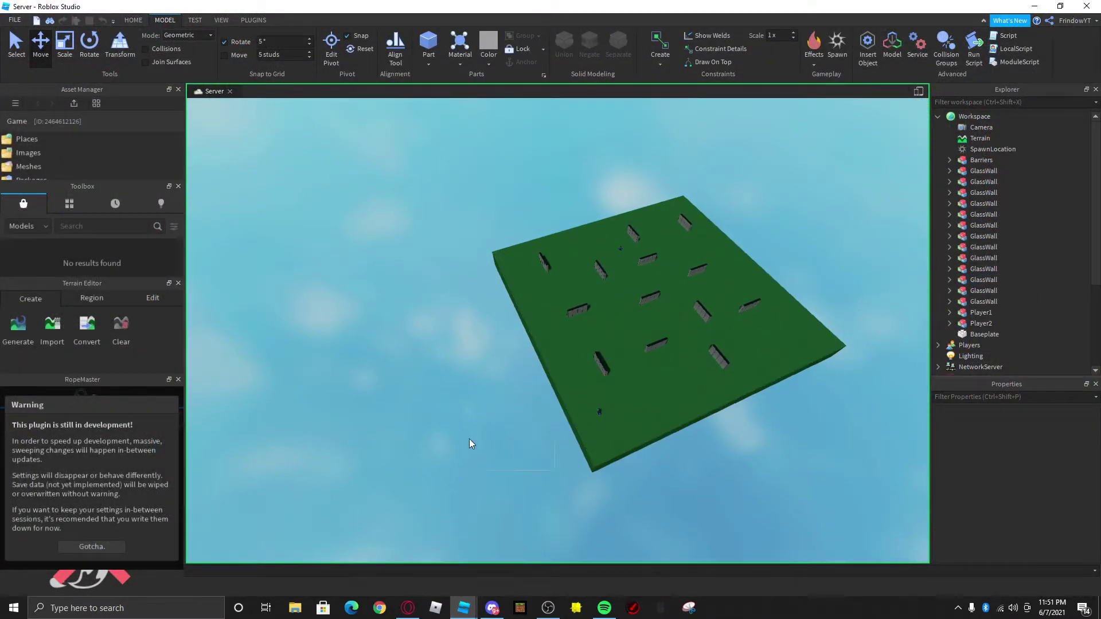
{"action": "scroll", "coordinate": [644, 398], "scroll_direction": "up", "scroll_amount": 10}
{"action": "mouse_move", "coordinate": [464, 608]}
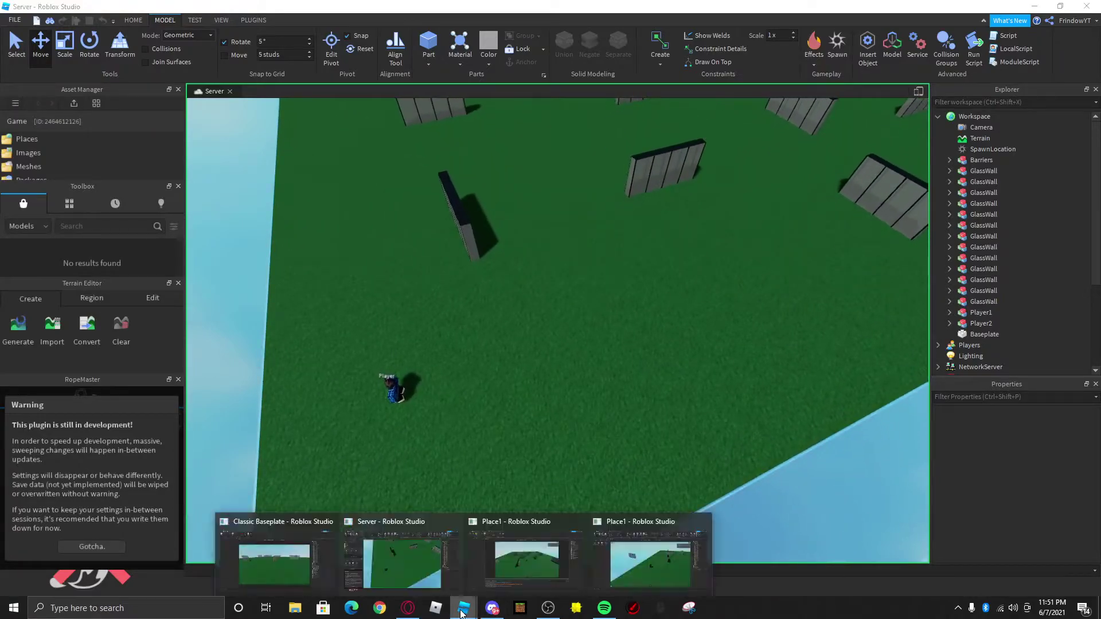
Step: Switch to the sword-carrying player's client, run among the glass walls and look over the map for the other player
{"action": "left_click", "coordinate": [528, 565]}
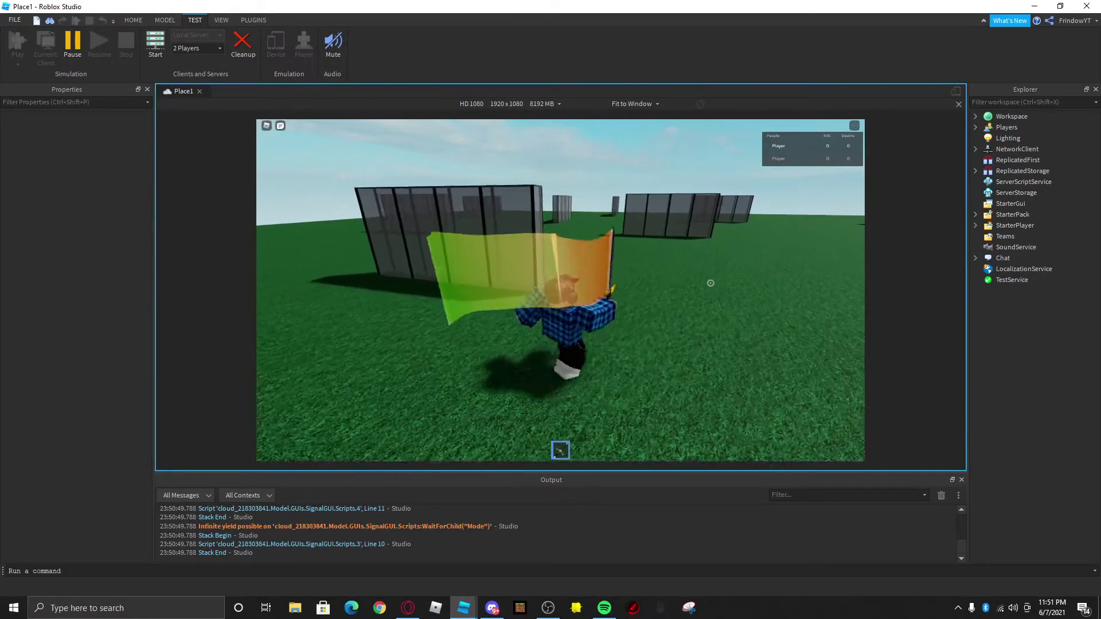
{"action": "key", "text": "w"}
{"action": "left_click", "coordinate": [772, 146]}
{"action": "left_click", "coordinate": [595, 304]}
{"action": "right_click_drag", "start_coordinate": [676, 274], "coordinate": [693, 272]}
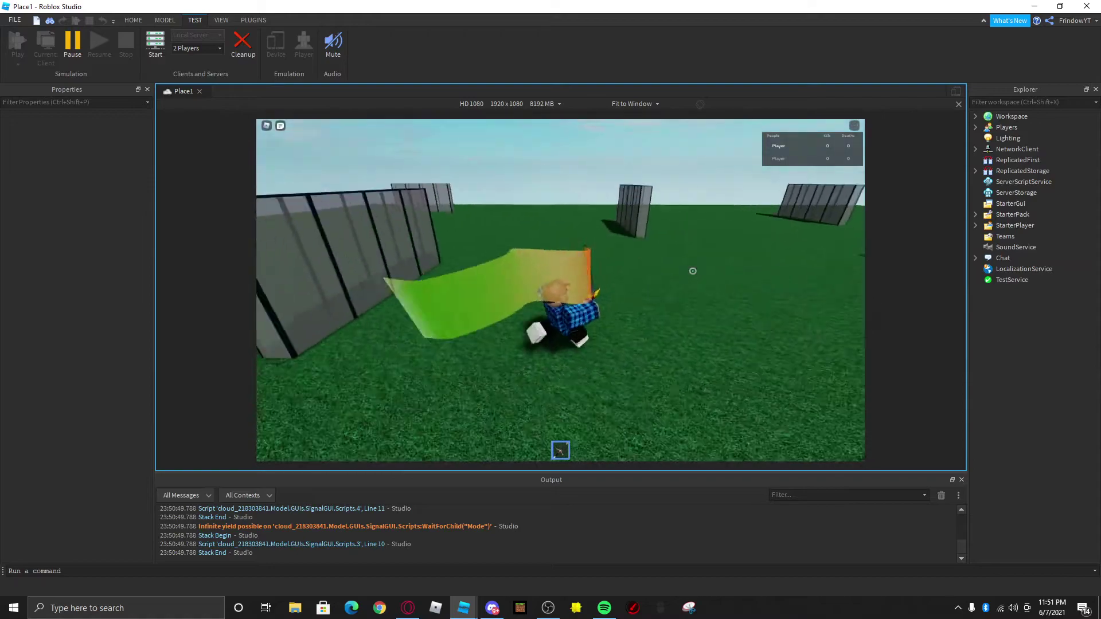
{"action": "scroll", "coordinate": [693, 270], "scroll_direction": "down", "scroll_amount": 10}
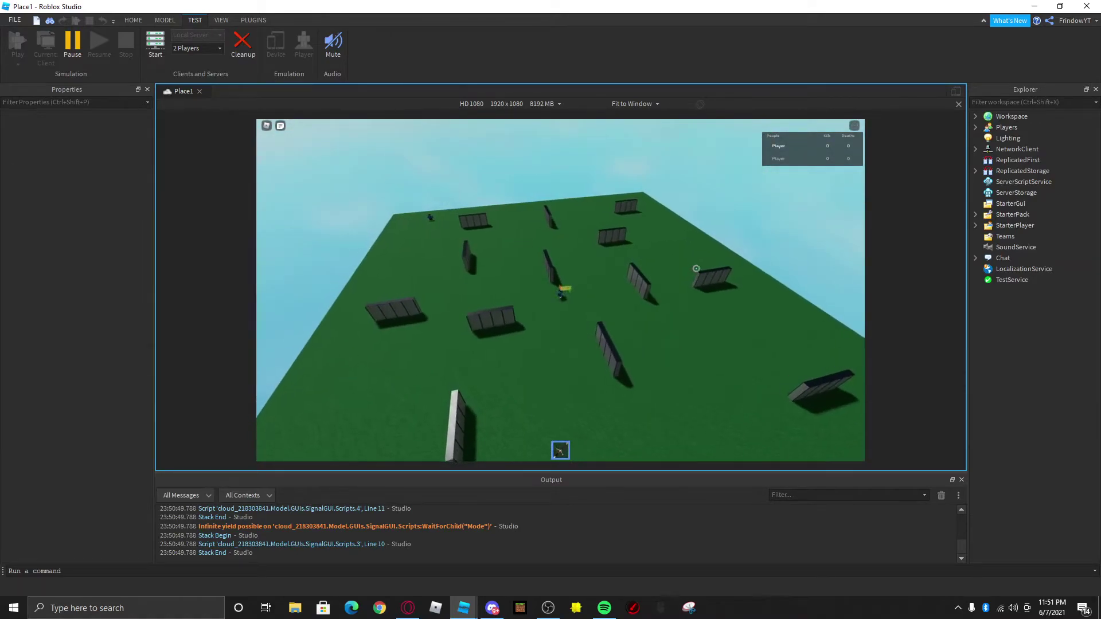
{"action": "scroll", "coordinate": [696, 269], "scroll_direction": "up", "scroll_amount": 10}
Step: Run the character up to the other player while checking the Kills and Deaths leaderboard
{"action": "key", "text": "w"}
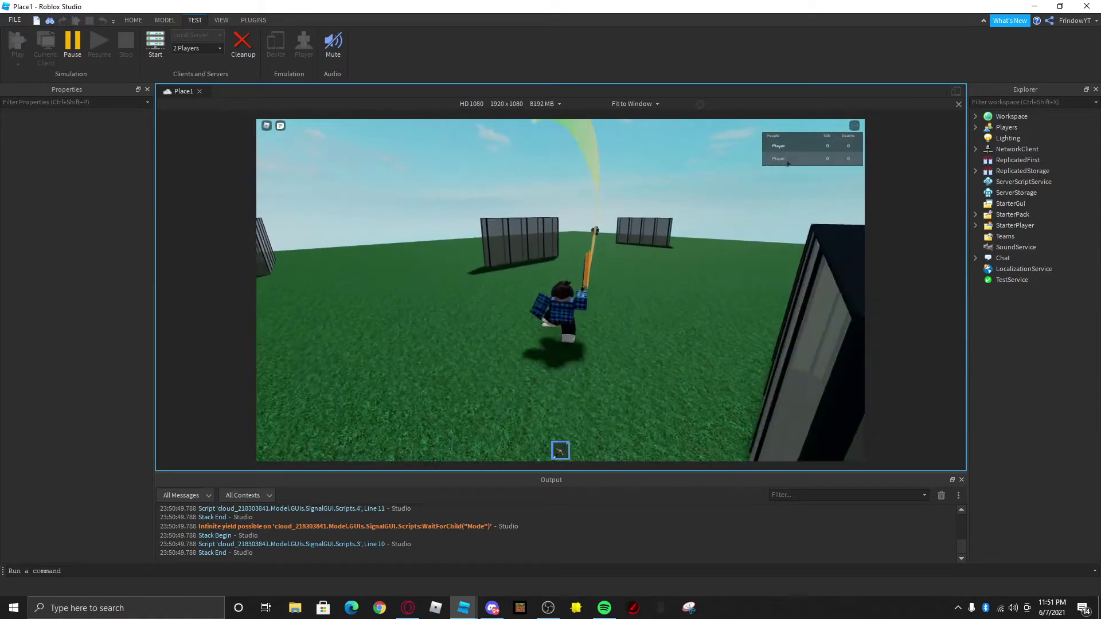
{"action": "left_click", "coordinate": [788, 163]}
{"action": "left_click", "coordinate": [802, 162]}
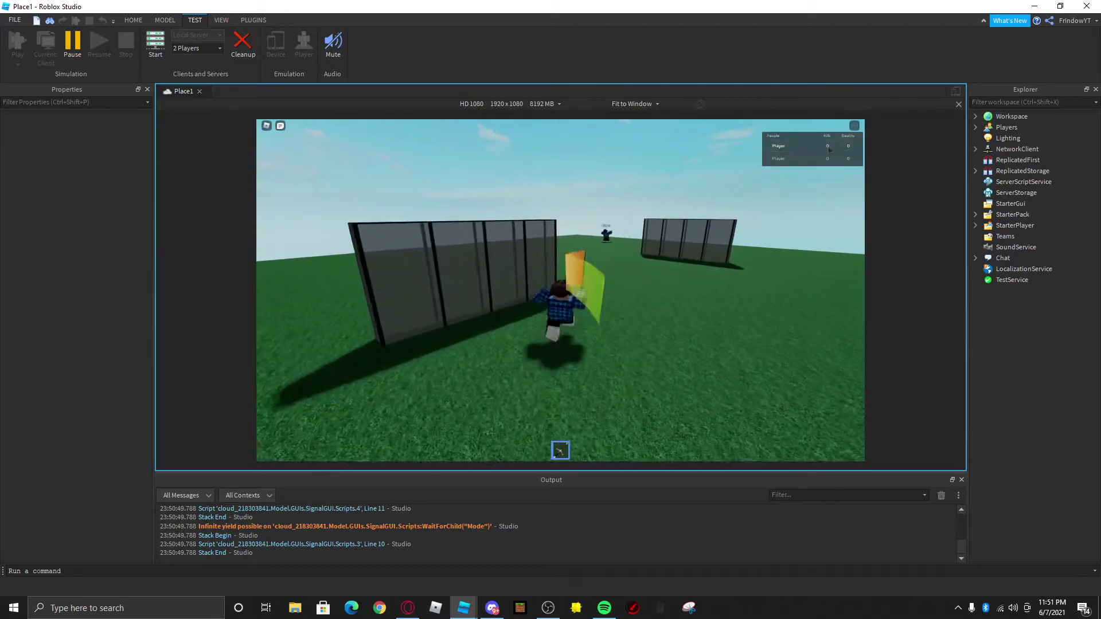
{"action": "right_click_drag", "start_coordinate": [700, 255], "coordinate": [699, 255]}
{"action": "scroll", "coordinate": [699, 255], "scroll_direction": "up", "scroll_amount": 6}
{"action": "key", "text": "w"}
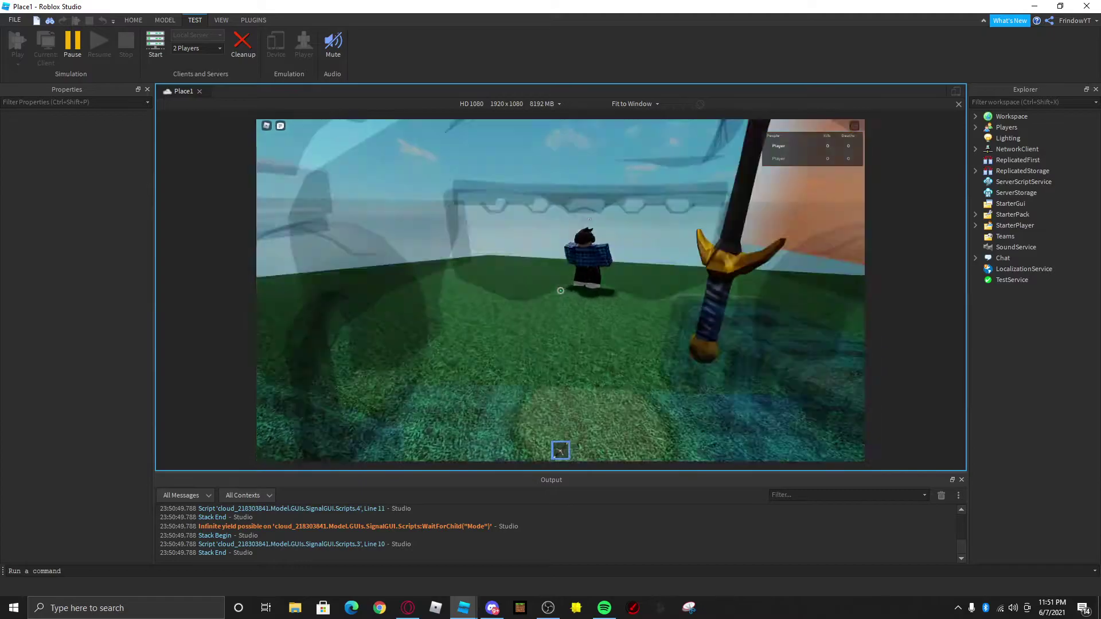
Step: Attack the other player with the sword and check the kill leaderboard in that player's client
{"action": "scroll", "coordinate": [561, 291], "scroll_direction": "down", "scroll_amount": 5}
{"action": "left_click", "coordinate": [834, 402]}
{"action": "left_click", "coordinate": [834, 402]}
{"action": "right_click_drag", "start_coordinate": [834, 402], "coordinate": [834, 402]}
{"action": "left_click", "coordinate": [834, 402]}
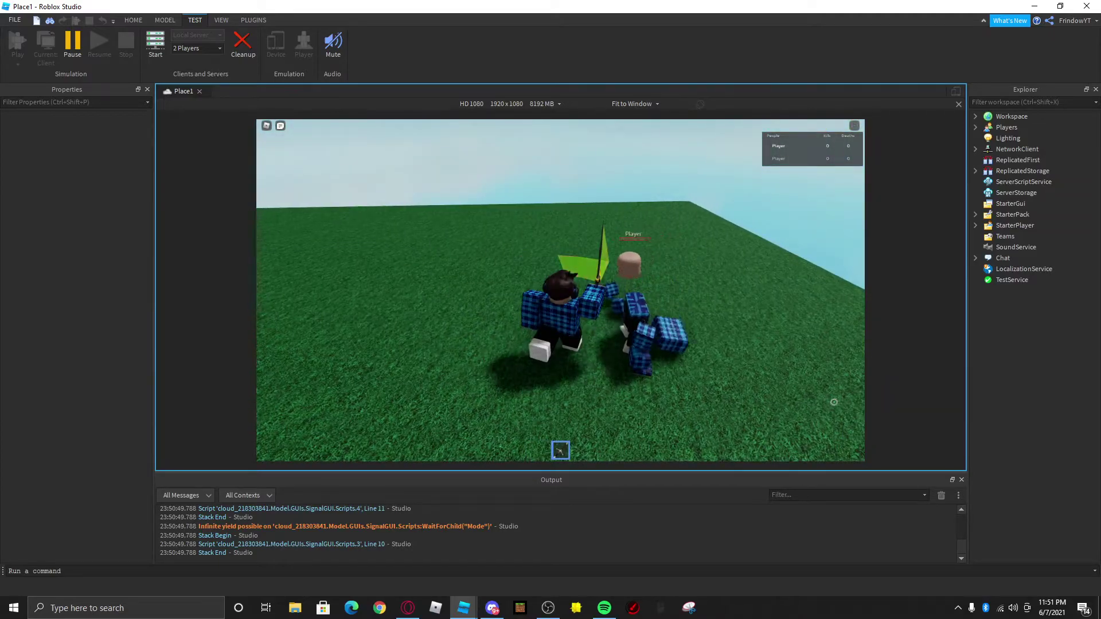
{"action": "key", "text": "alt+Tab"}
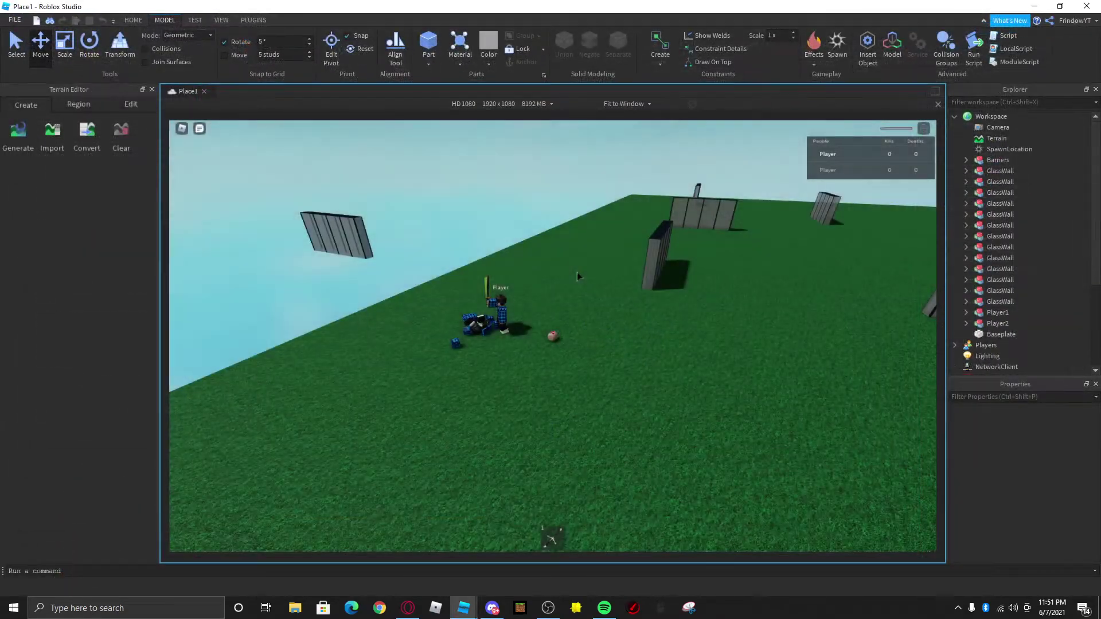
Step: Return to the Classic Baseplate window and delete the Leaderboard script from ServerScriptService
{"action": "key", "text": "alt+Tab"}
{"action": "left_click", "coordinate": [907, 377]}
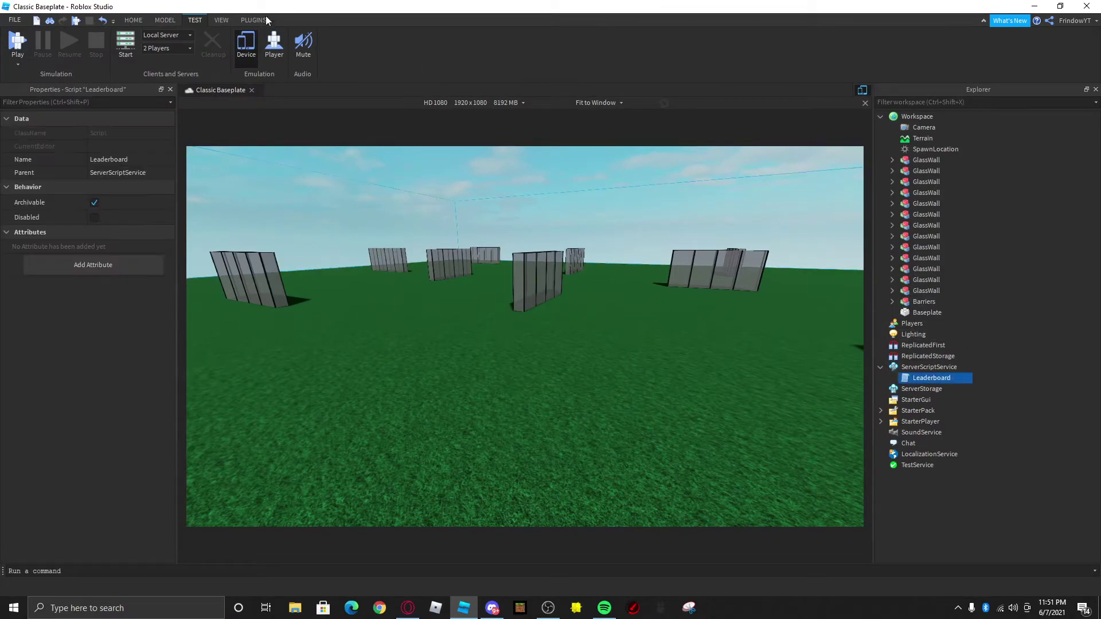
{"action": "key", "text": "Delete"}
Step: Reopen the Toolbox and search the models for "leaderstats"
{"action": "left_click", "coordinate": [221, 20]}
{"action": "left_click", "coordinate": [98, 48]}
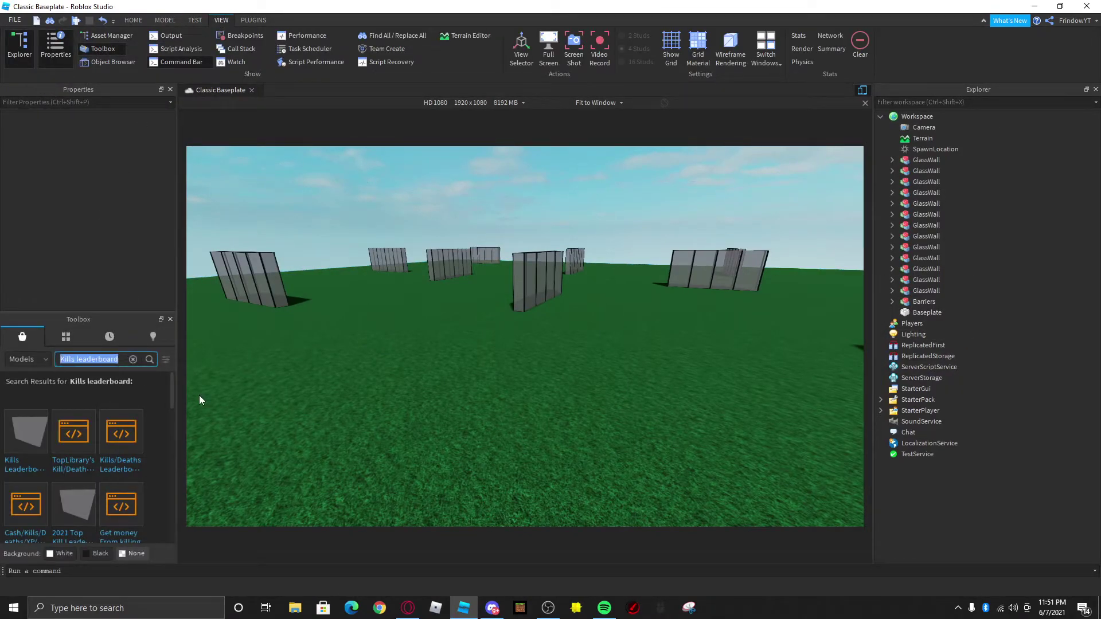
{"action": "type", "text": "leaderstats"}
{"action": "key", "text": "Return"}
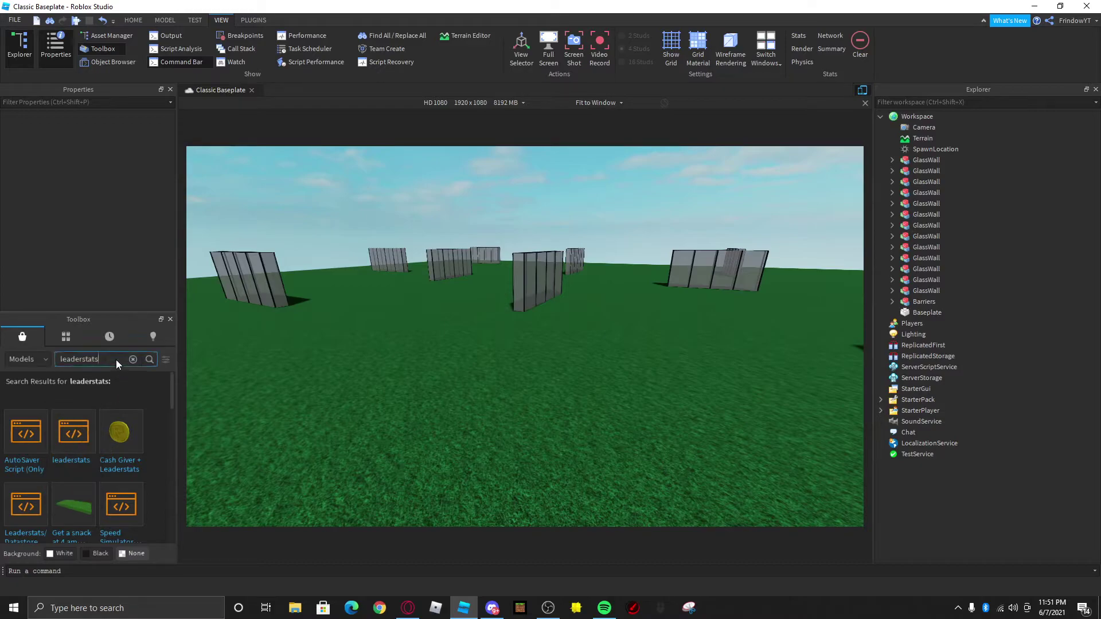
Step: Search the Toolbox for "kills leaderboard" and insert the Kills/Deaths Leaderboard model
{"action": "type", "text": "kills leaderboard"}
{"action": "key", "text": "Return"}
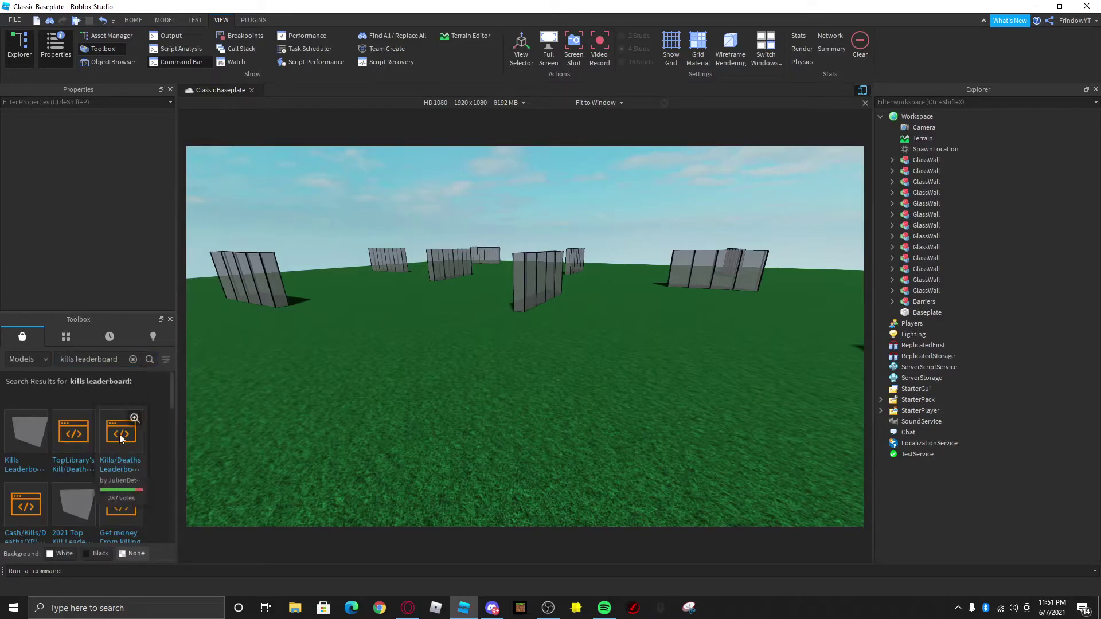
{"action": "left_click", "coordinate": [120, 434]}
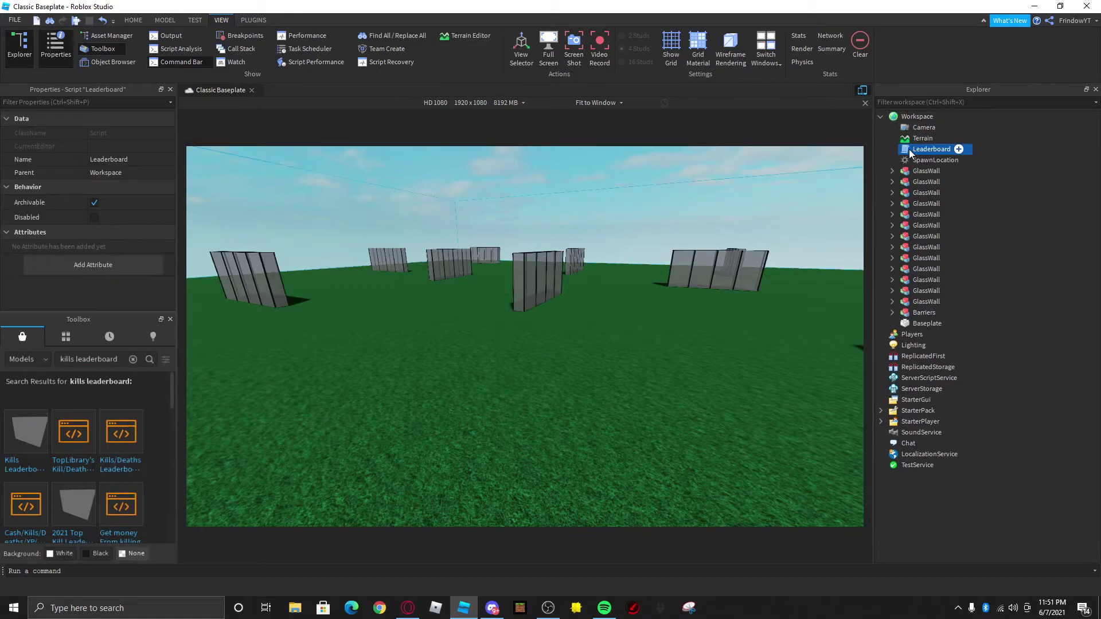
Step: Review the code of the Leaderboard script in Workspace and delete the script
{"action": "double_click", "coordinate": [911, 151]}
{"action": "left_click", "coordinate": [326, 90]}
{"action": "key", "text": "Delete"}
Step: Insert the TopLibrary's Kill/Death leaderboard model, review its script and delete it again
{"action": "left_click", "coordinate": [78, 441]}
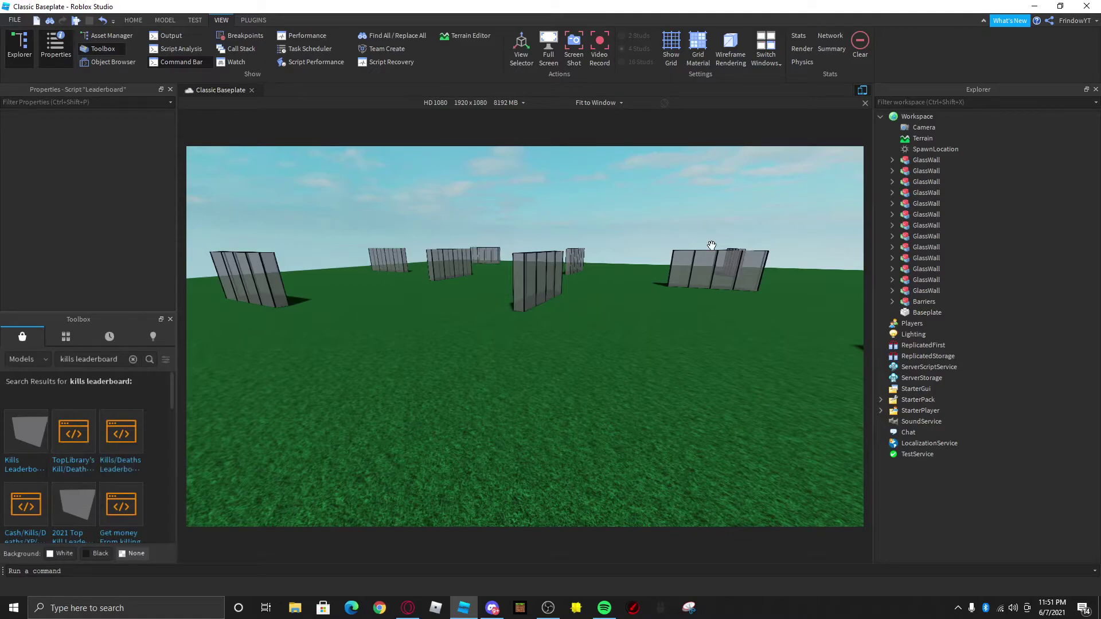
{"action": "double_click", "coordinate": [947, 149]}
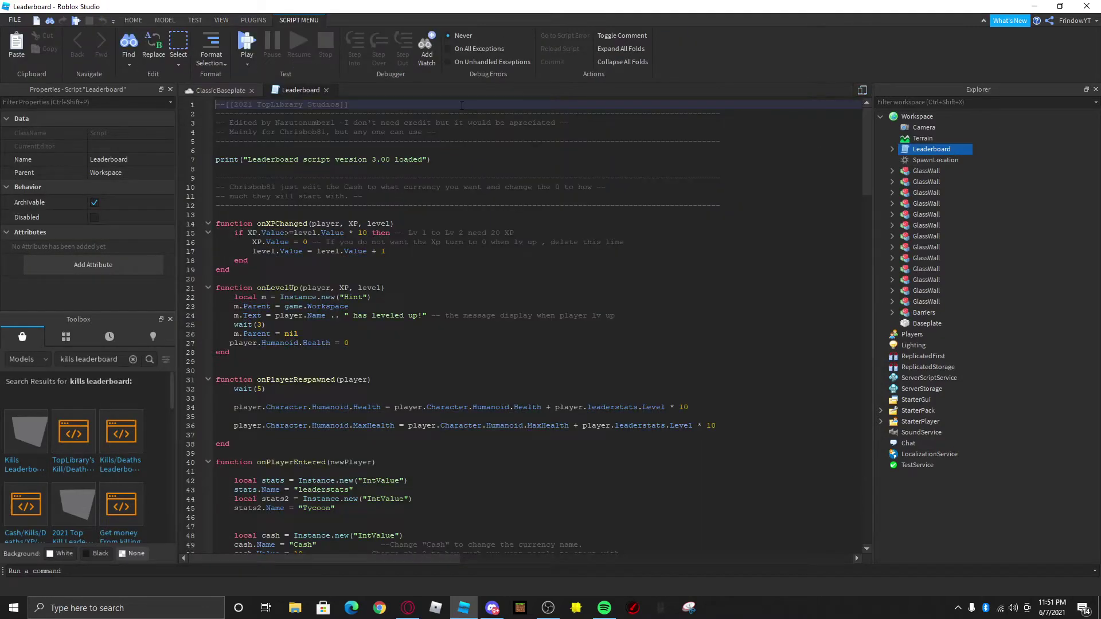
{"action": "left_click", "coordinate": [327, 90]}
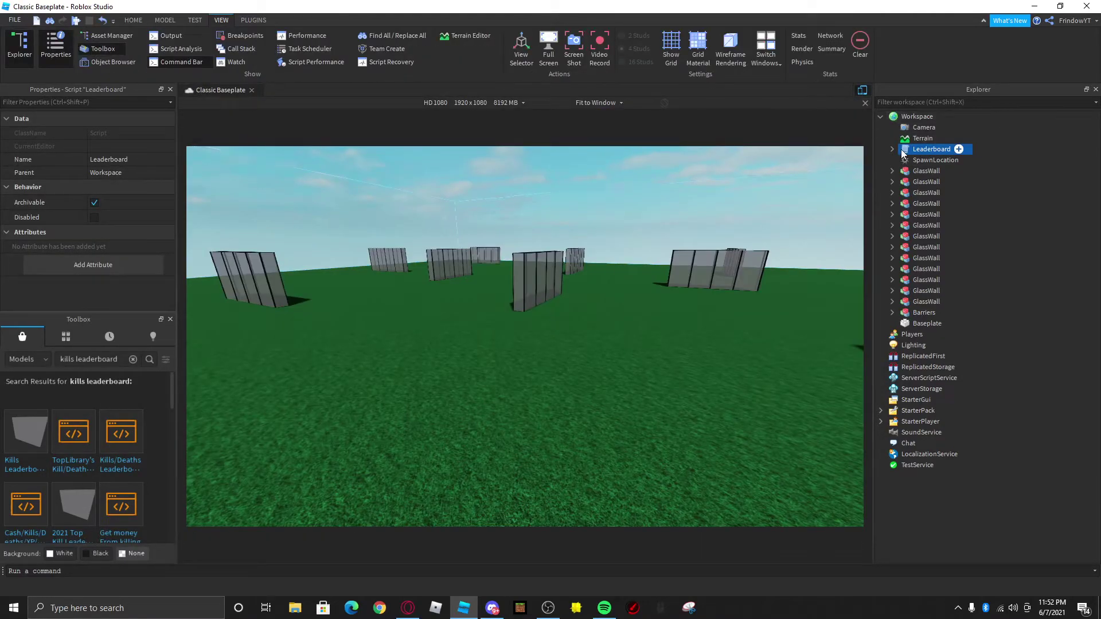
{"action": "key", "text": "Delete"}
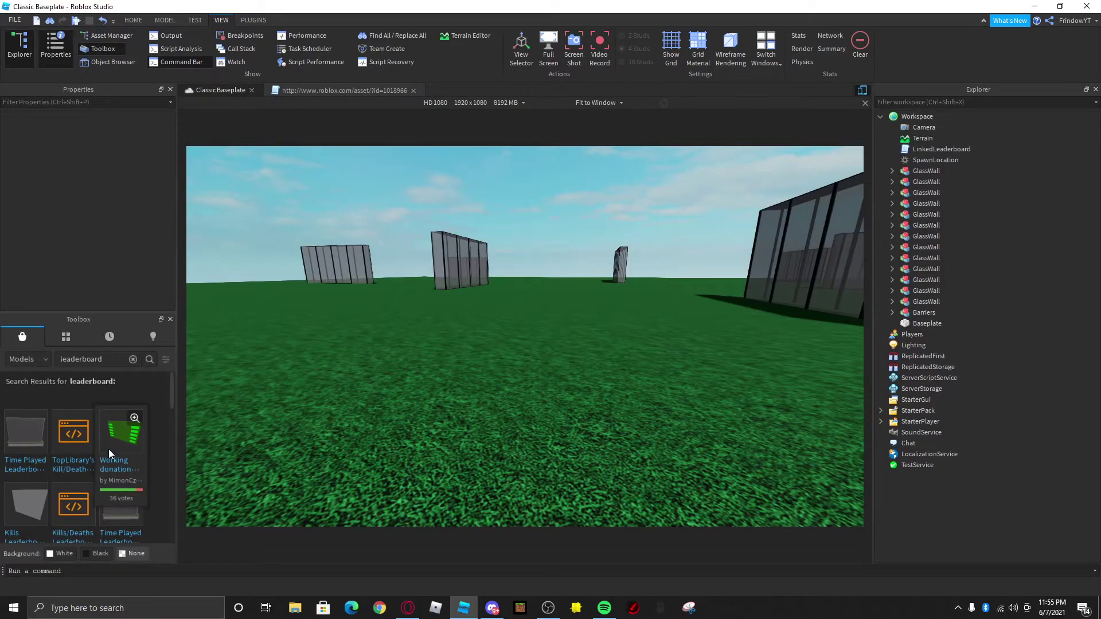
Step: Browse the Toolbox's leaderboard models and review the code of the LinkedLeaderboard script in Workspace
{"action": "left_click_drag", "start_coordinate": [173, 381], "coordinate": [174, 386]}
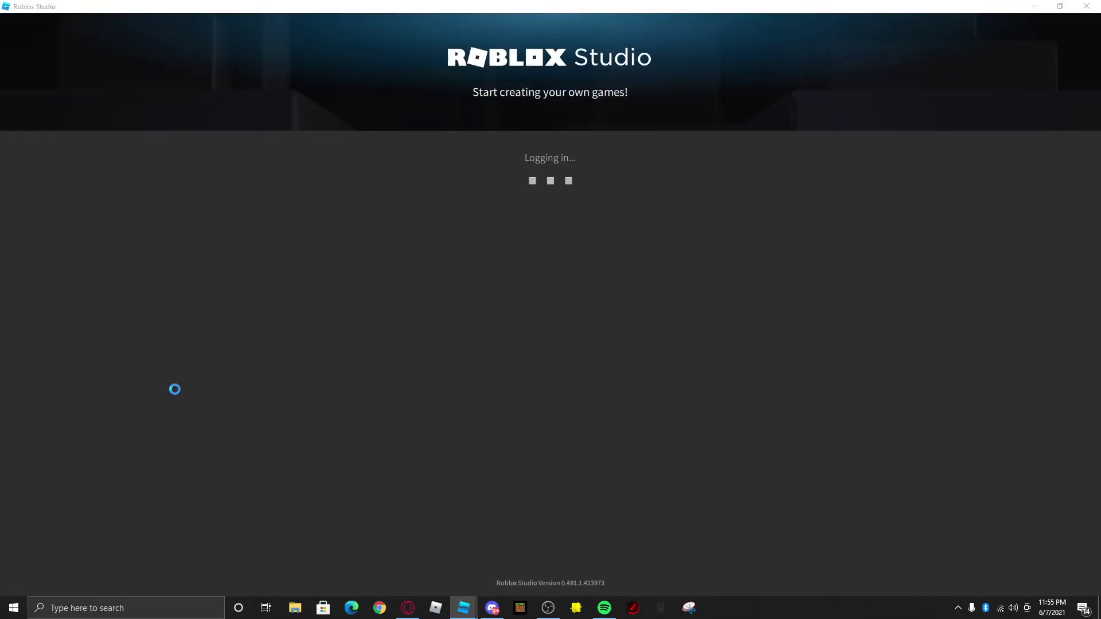
{"action": "mouse_move", "coordinate": [463, 617]}
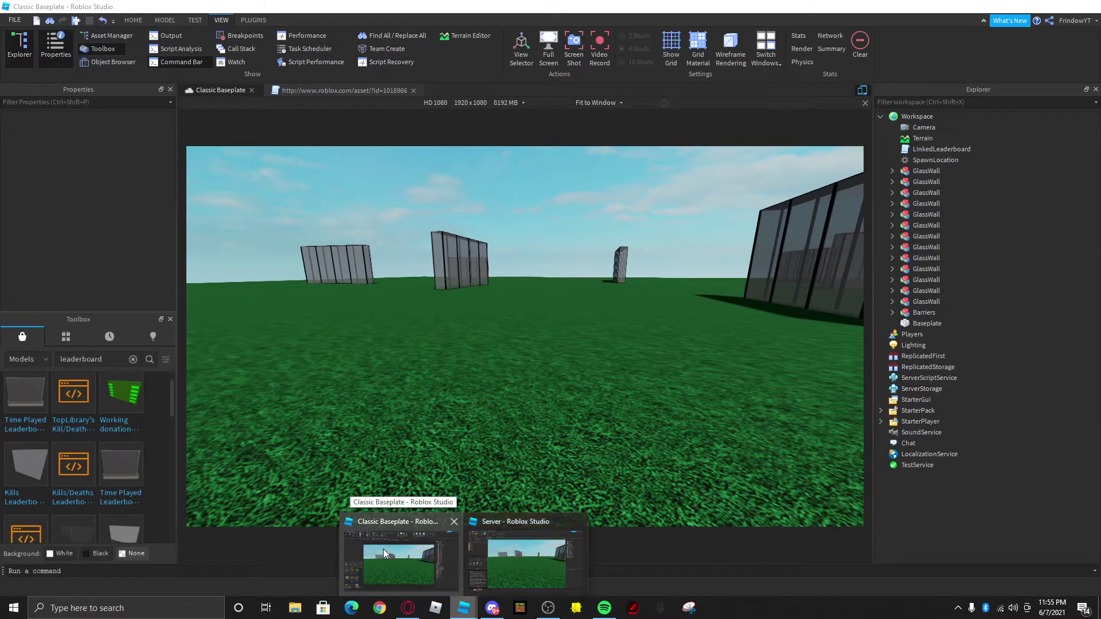
{"action": "left_click", "coordinate": [384, 549]}
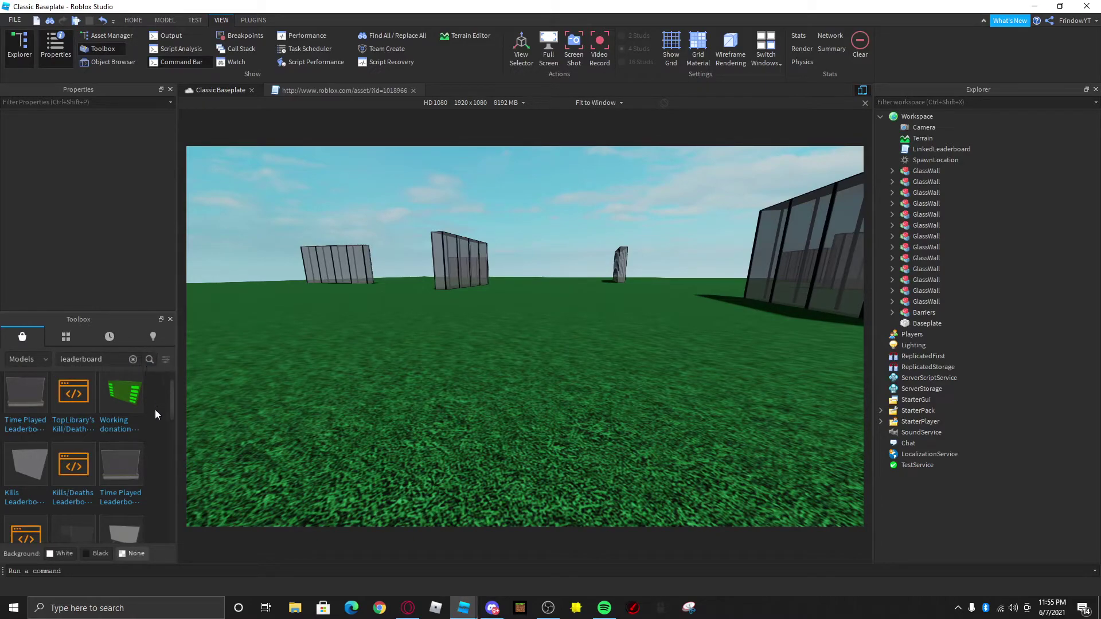
{"action": "scroll", "coordinate": [159, 443], "scroll_direction": "down", "scroll_amount": 3}
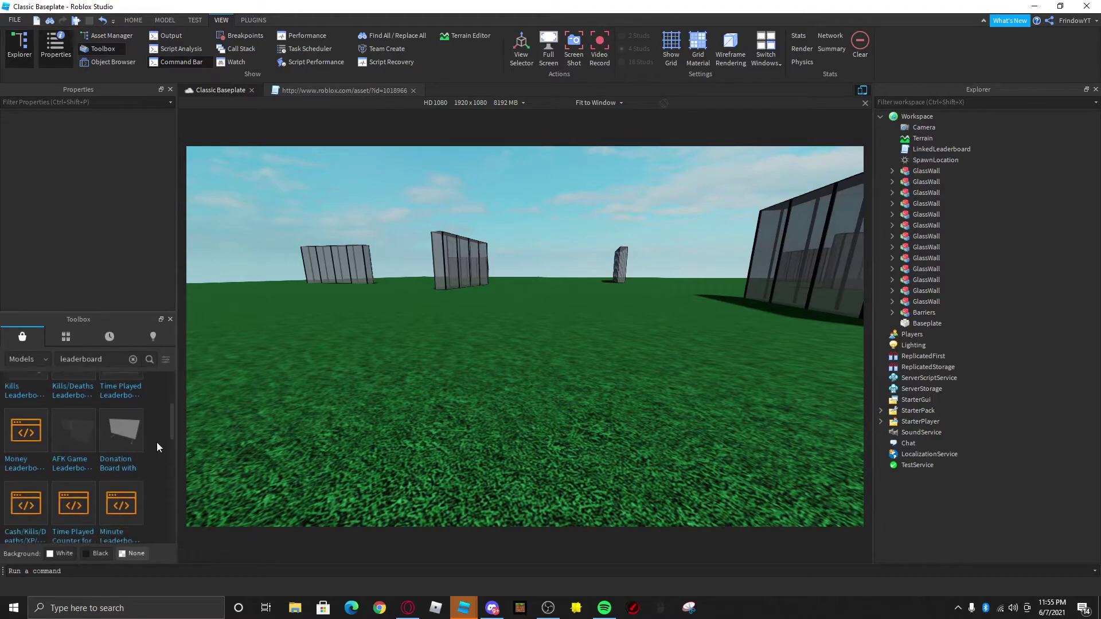
{"action": "scroll", "coordinate": [156, 442], "scroll_direction": "down", "scroll_amount": 3}
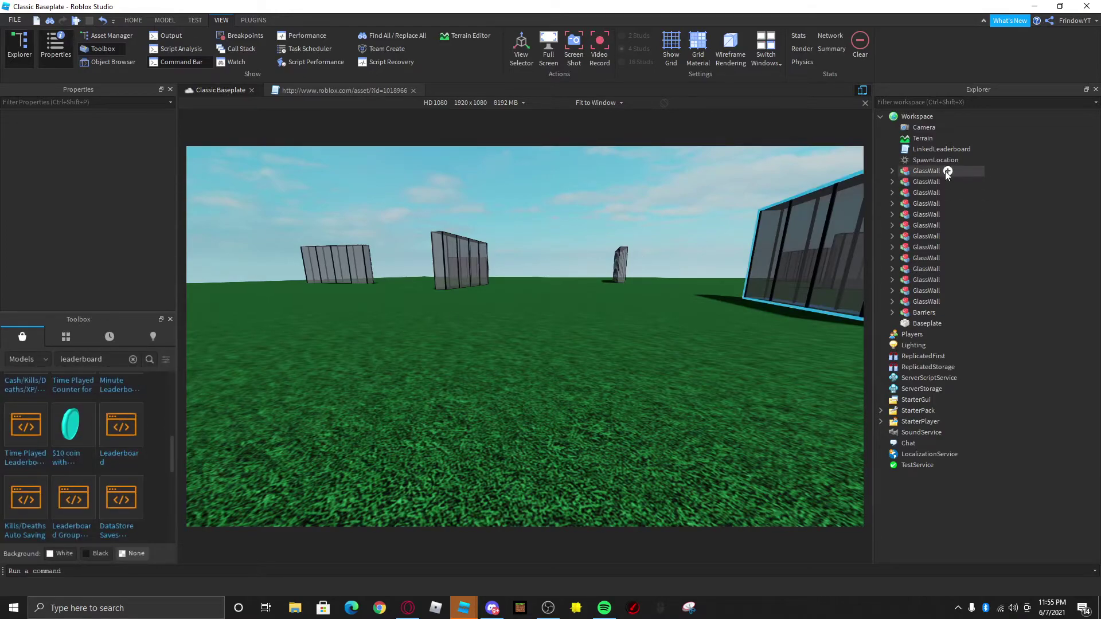
{"action": "double_click", "coordinate": [941, 149]}
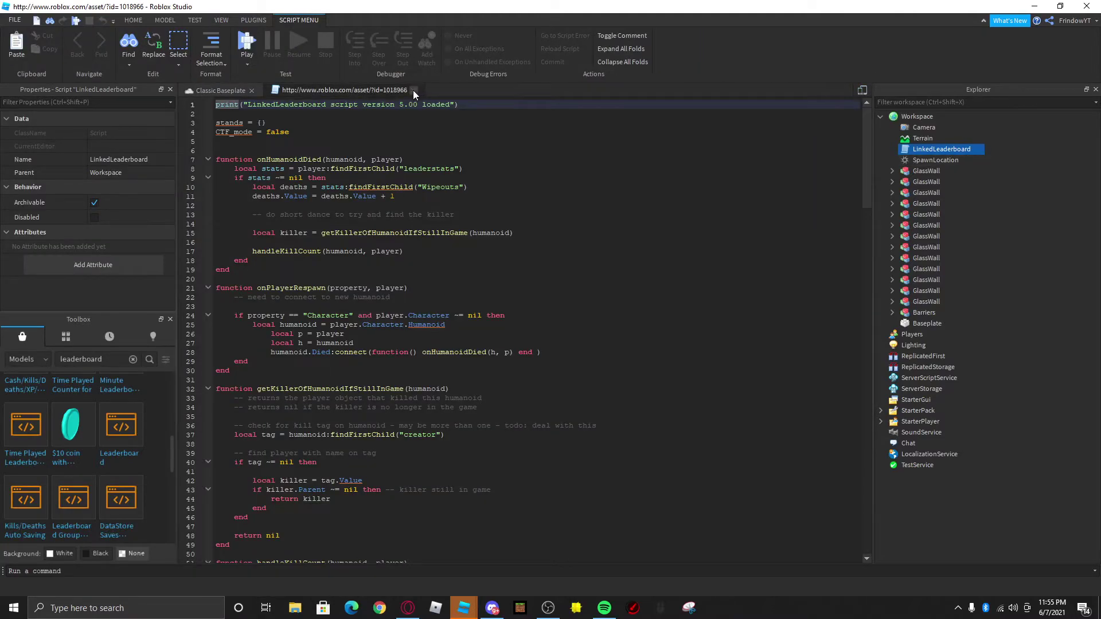
{"action": "left_click", "coordinate": [414, 90]}
{"action": "mouse_move", "coordinate": [946, 149]}
{"action": "left_mouse_down"}
{"action": "mouse_move", "coordinate": [978, 151]}
{"action": "mouse_move", "coordinate": [981, 215]}
{"action": "mouse_move", "coordinate": [936, 160]}
{"action": "left_mouse_up"}
{"action": "left_click", "coordinate": [1029, 153]}
Step: Test the kill leaderboard by attacking the other player with the sword in a player client, and end the multiplayer test
{"action": "left_click", "coordinate": [195, 20]}
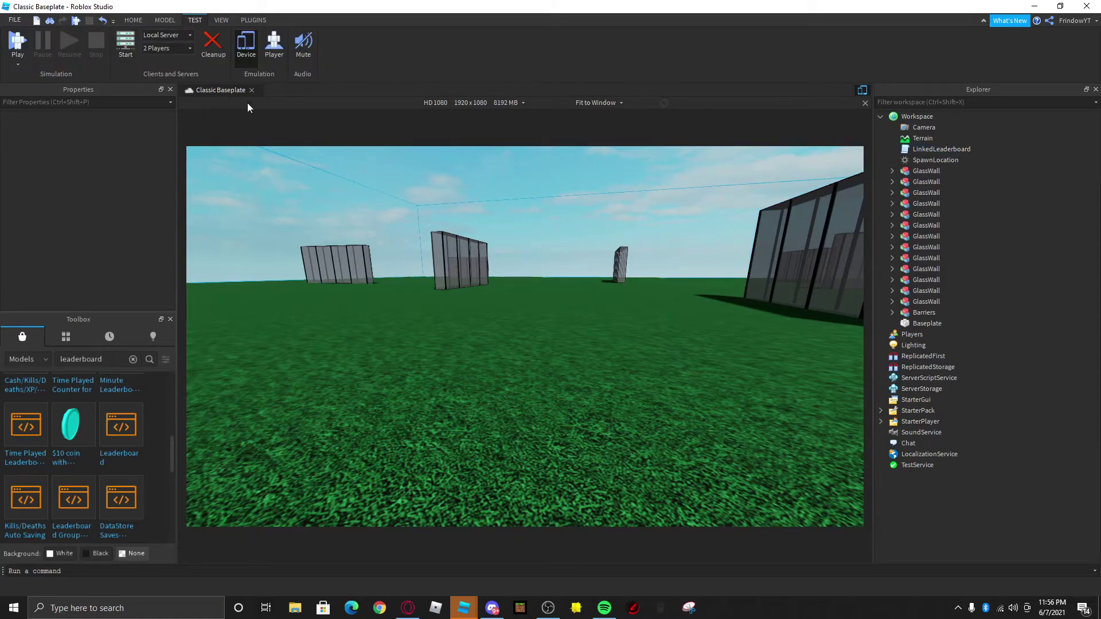
{"action": "mouse_move", "coordinate": [464, 608]}
{"action": "left_click", "coordinate": [528, 560]}
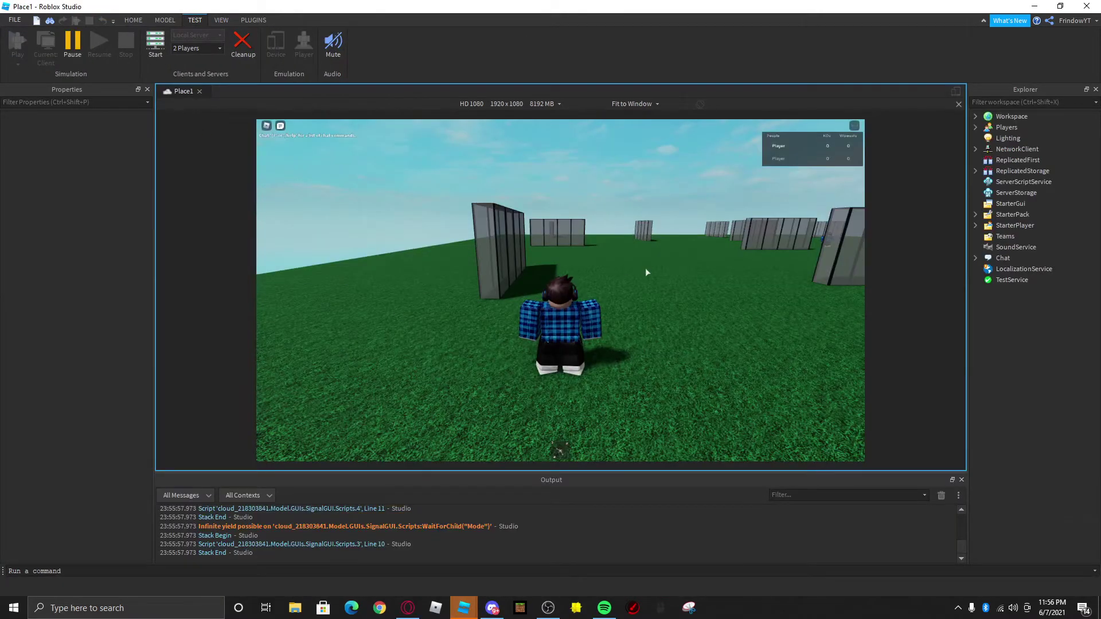
{"action": "key", "text": "w"}
{"action": "key", "text": "d"}
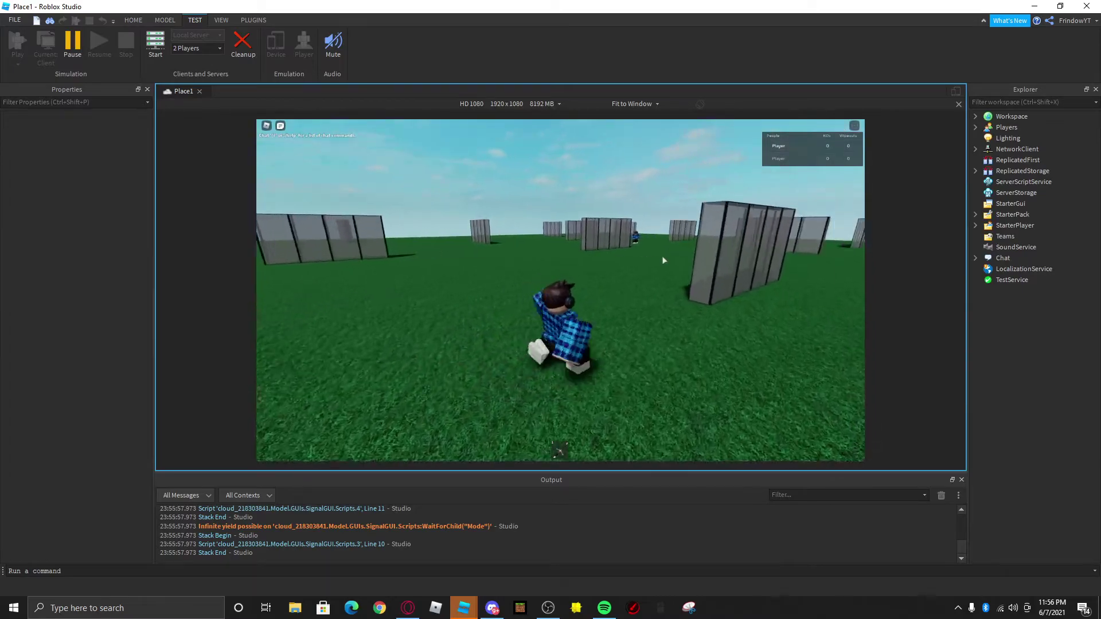
{"action": "key", "text": "1"}
{"action": "right_click_drag", "start_coordinate": [662, 257], "coordinate": [662, 257]}
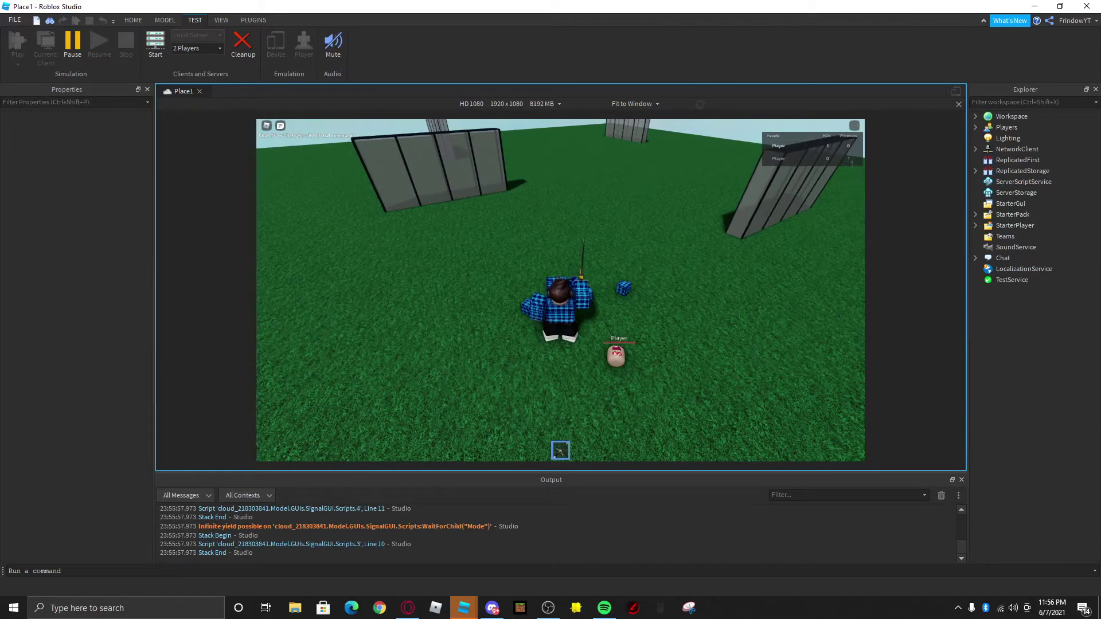
{"action": "left_click", "coordinate": [237, 42]}
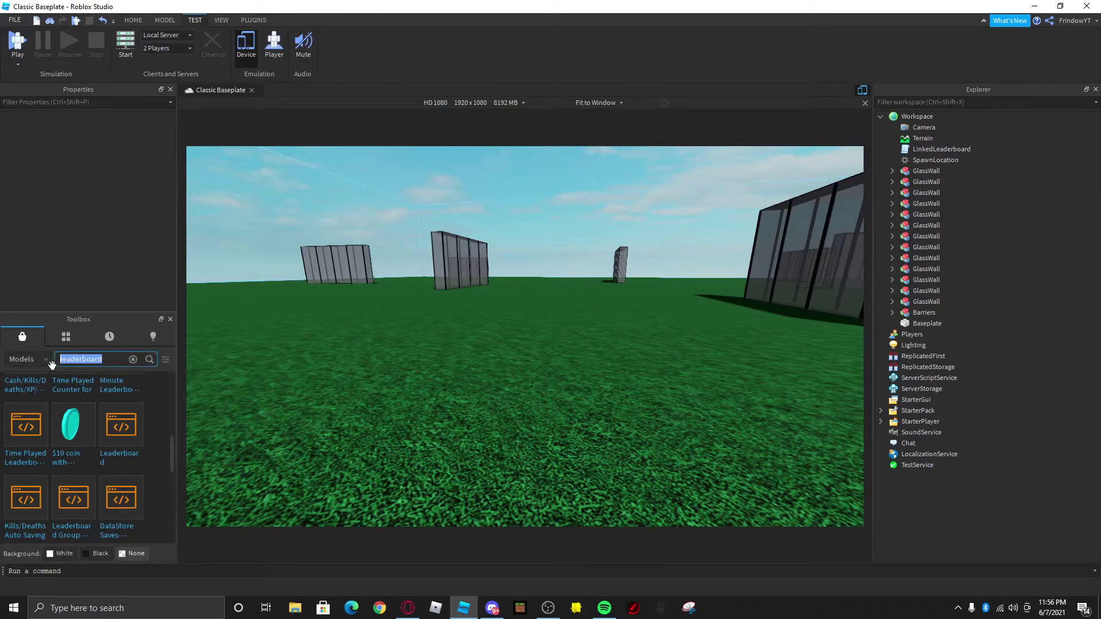
Step: Filter the Toolbox models by the creator Roblox and search for "Leaderboard"
{"action": "left_click", "coordinate": [166, 361]}
{"action": "type", "text": "R"}
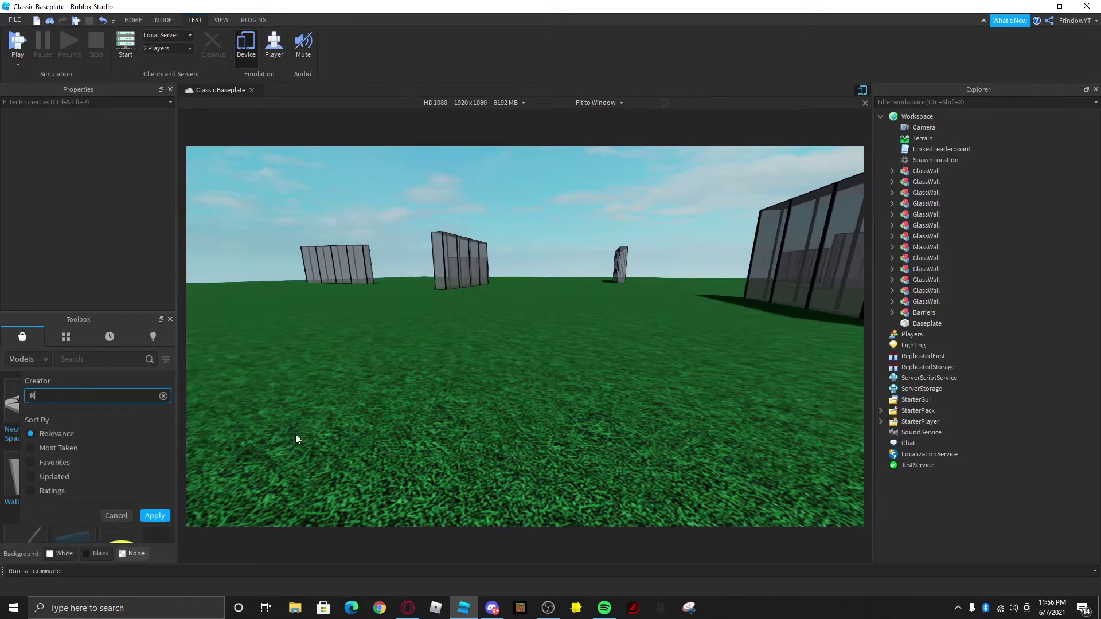
{"action": "type", "text": "oblox"}
{"action": "key", "text": "Return"}
{"action": "left_click", "coordinate": [153, 517]}
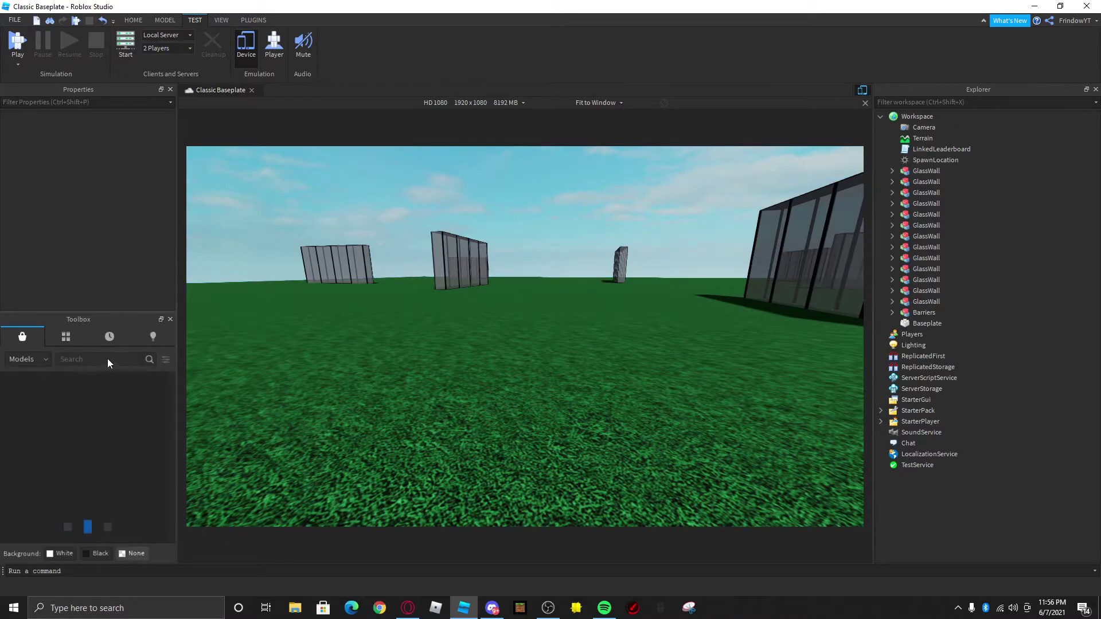
{"action": "left_click", "coordinate": [98, 359]}
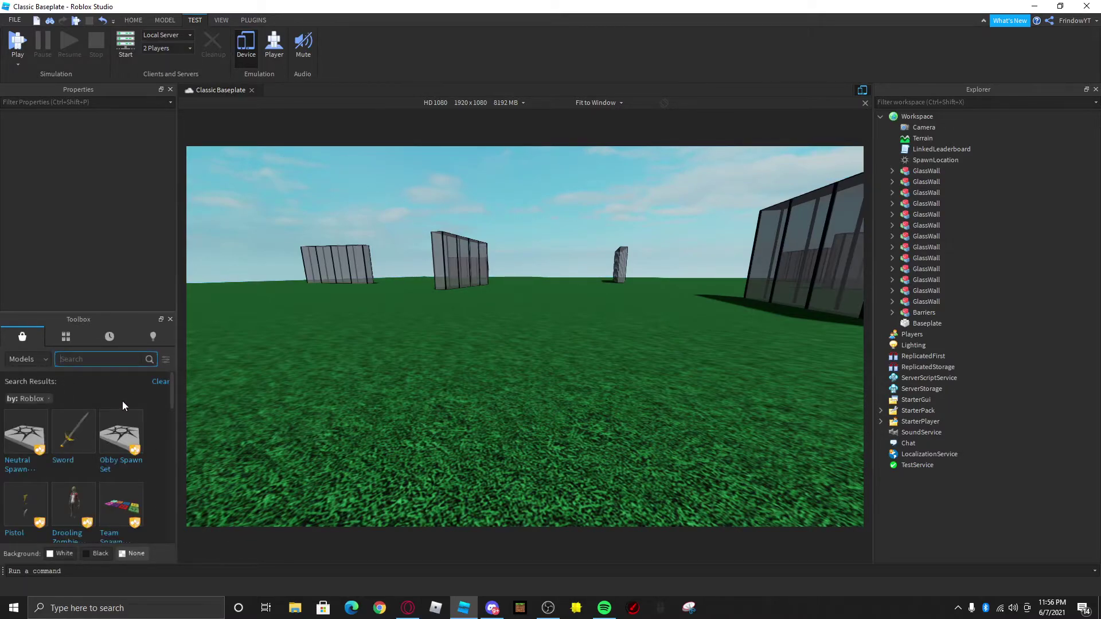
{"action": "type", "text": "Leaderboard"}
{"action": "key", "text": "Return"}
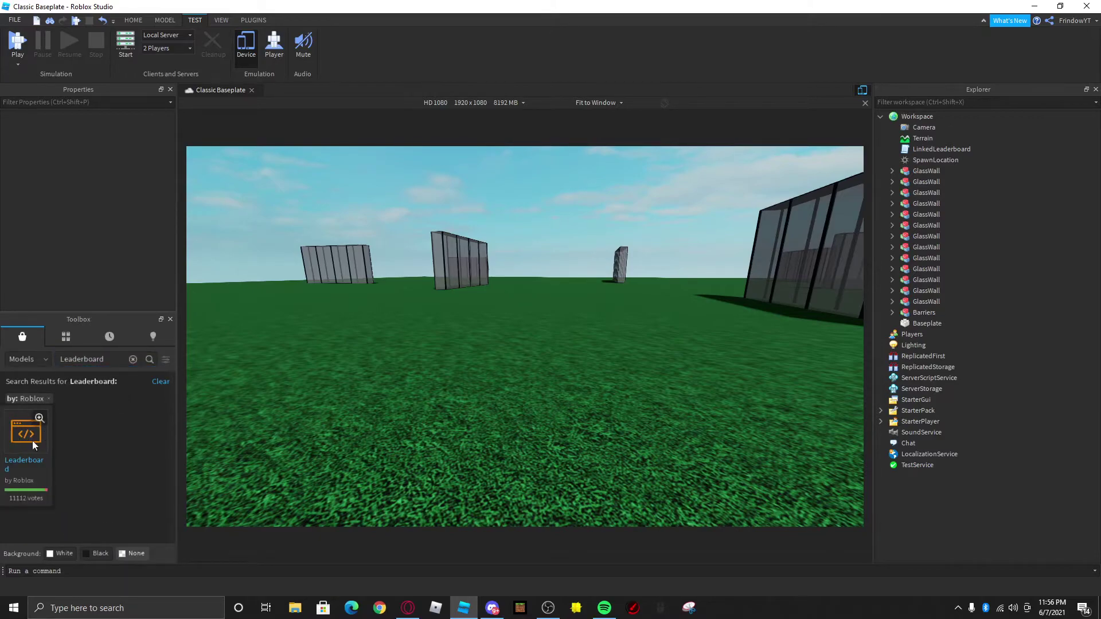
Step: Clear the Toolbox's creator filter and search text and close the Toolbox
{"action": "left_click", "coordinate": [160, 381]}
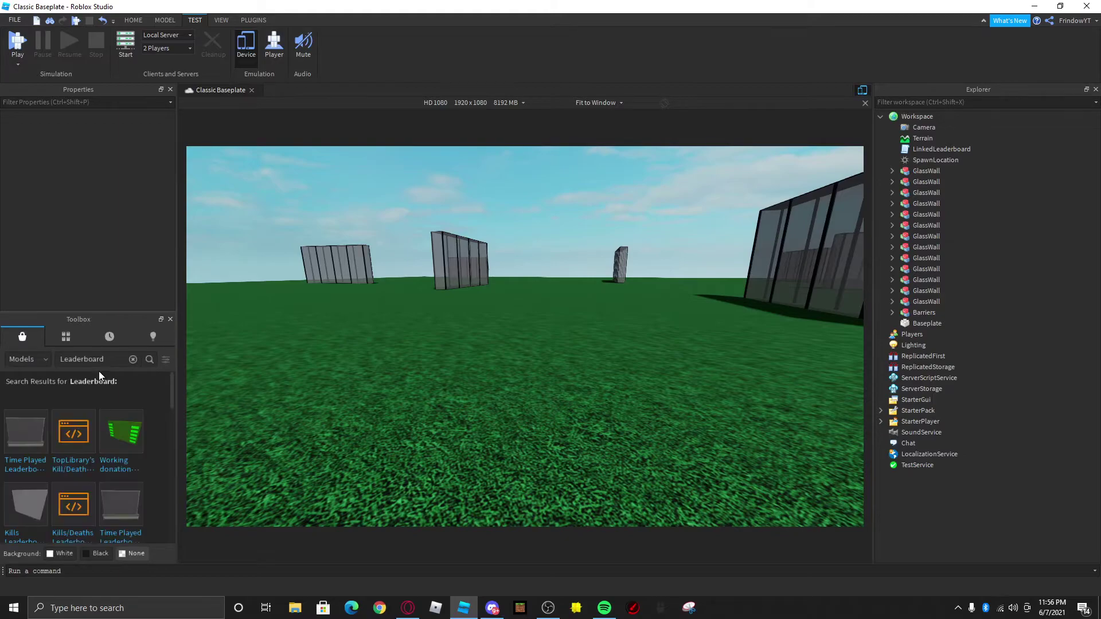
{"action": "left_click", "coordinate": [133, 359]}
{"action": "left_click", "coordinate": [170, 319]}
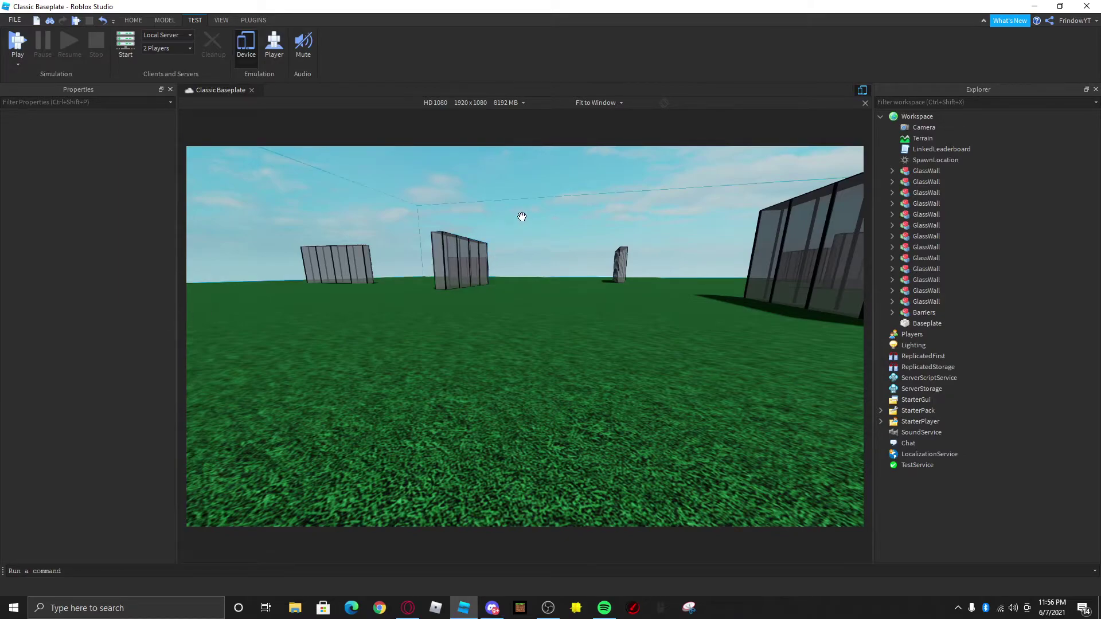
Step: Set the Technology property of Lighting to Future and check the effect on the map
{"action": "middle_click_drag", "start_coordinate": [521, 216], "coordinate": [613, 195]}
{"action": "key", "text": "s"}
{"action": "right_click_drag", "start_coordinate": [587, 250], "coordinate": [586, 251]}
{"action": "key", "text": "a"}
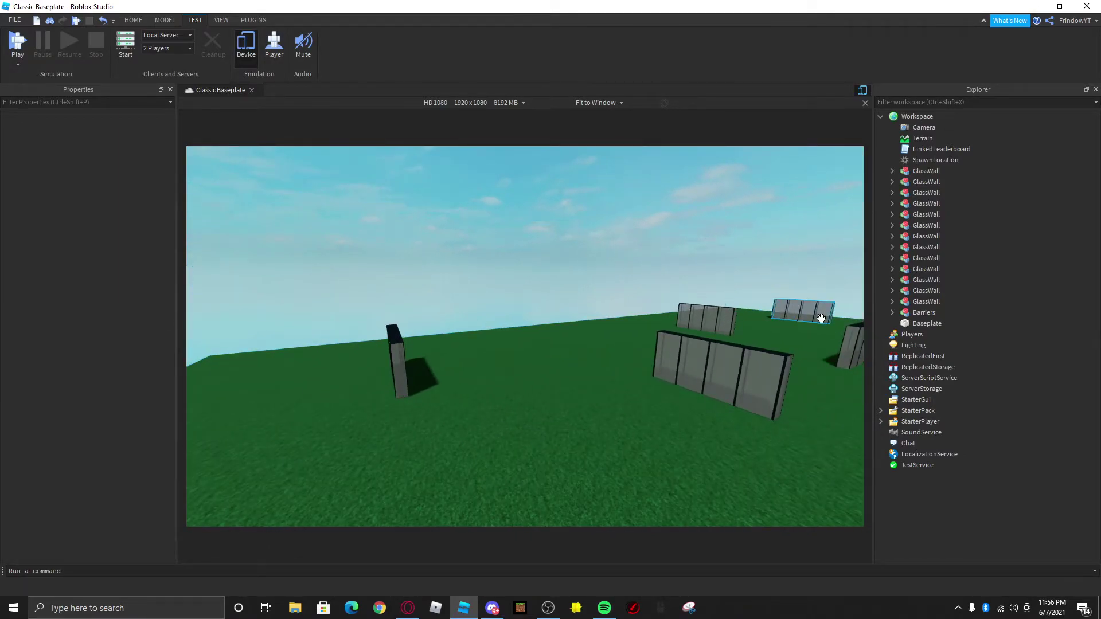
{"action": "key", "text": "d"}
{"action": "key", "text": "s"}
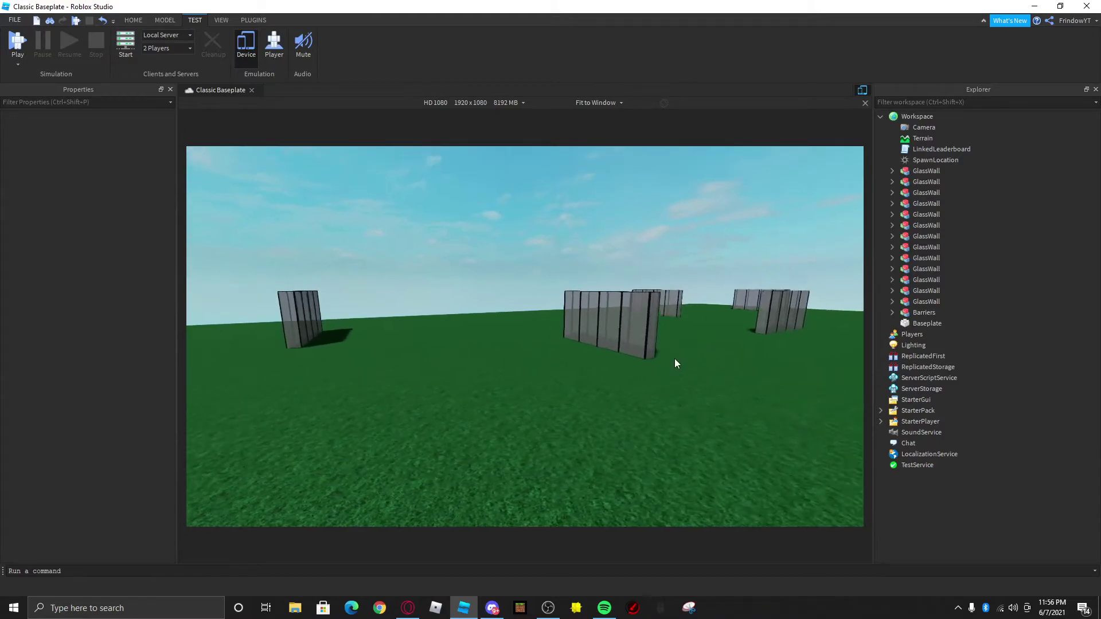
{"action": "right_click_drag", "start_coordinate": [674, 359], "coordinate": [721, 364]}
{"action": "left_click", "coordinate": [913, 345]}
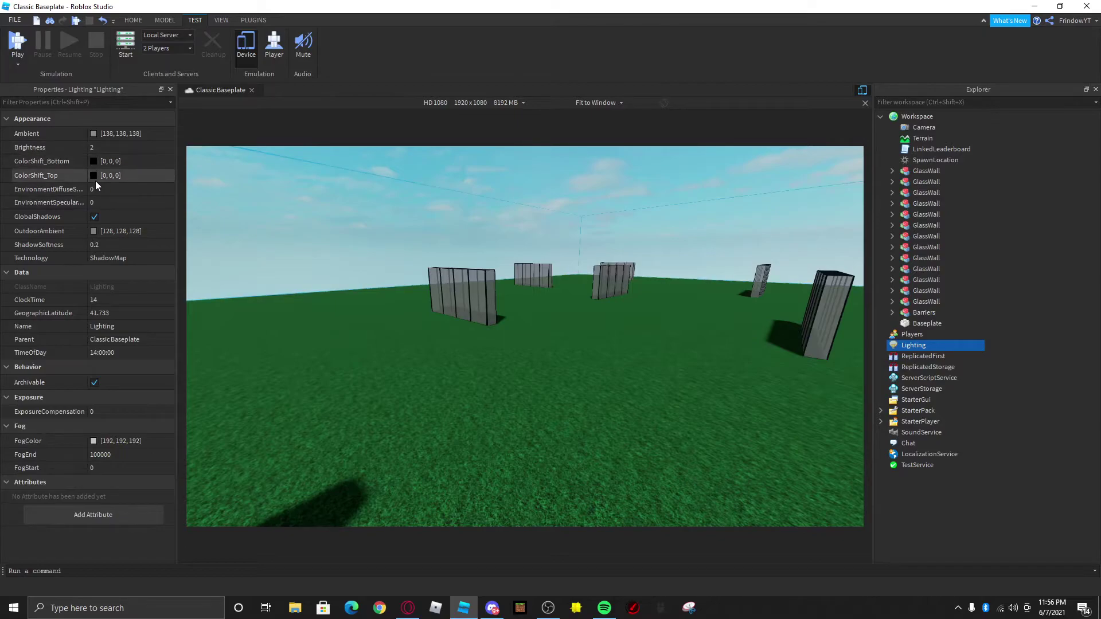
{"action": "left_click", "coordinate": [118, 258]}
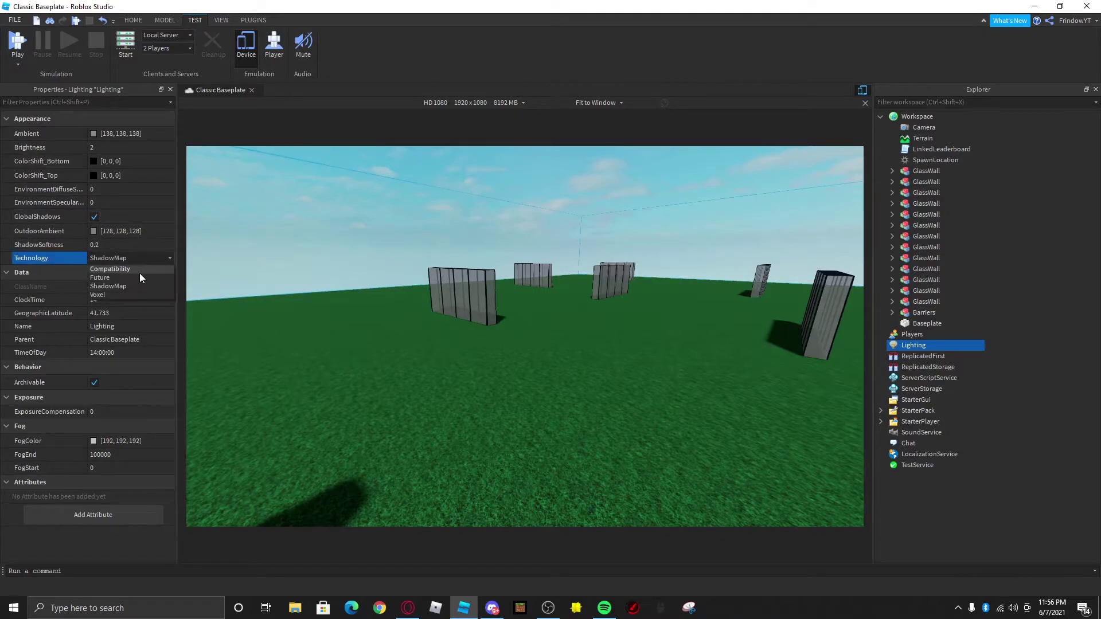
{"action": "left_click", "coordinate": [136, 278]}
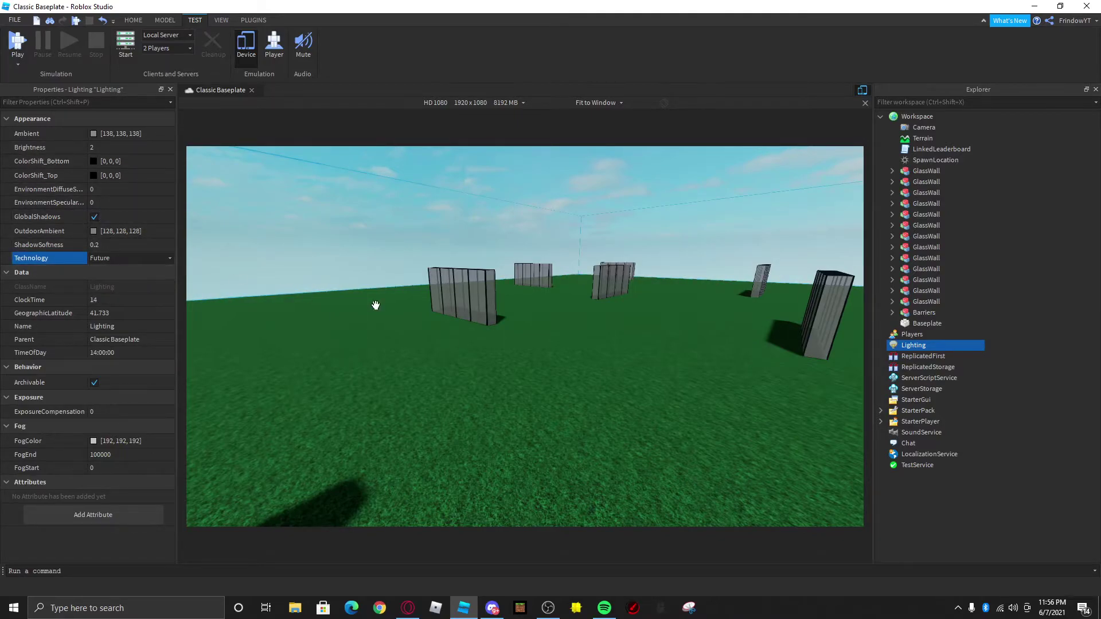
{"action": "mouse_move", "coordinate": [461, 295]}
{"action": "right_mouse_down"}
{"action": "mouse_move", "coordinate": [583, 317]}
{"action": "mouse_move", "coordinate": [612, 311]}
{"action": "mouse_move", "coordinate": [460, 302]}
{"action": "right_mouse_up"}
{"action": "key", "text": "s"}
Step: Try the Voxel and Compatibility technologies for Lighting and compare how the map looks
{"action": "left_click", "coordinate": [141, 271]}
{"action": "left_click", "coordinate": [128, 259]}
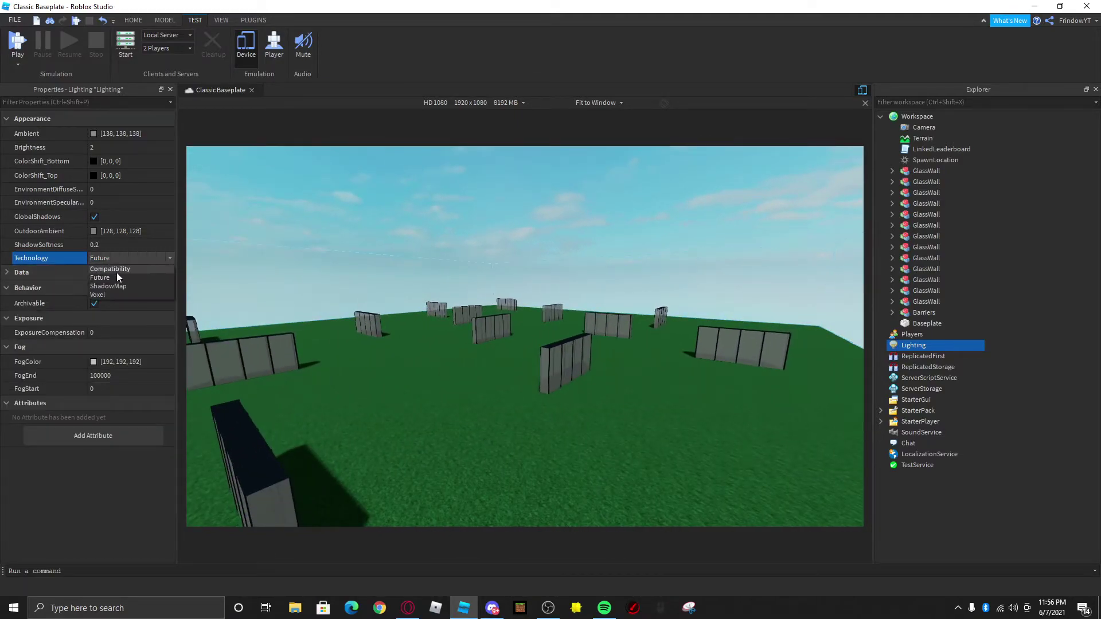
{"action": "left_click", "coordinate": [109, 295]}
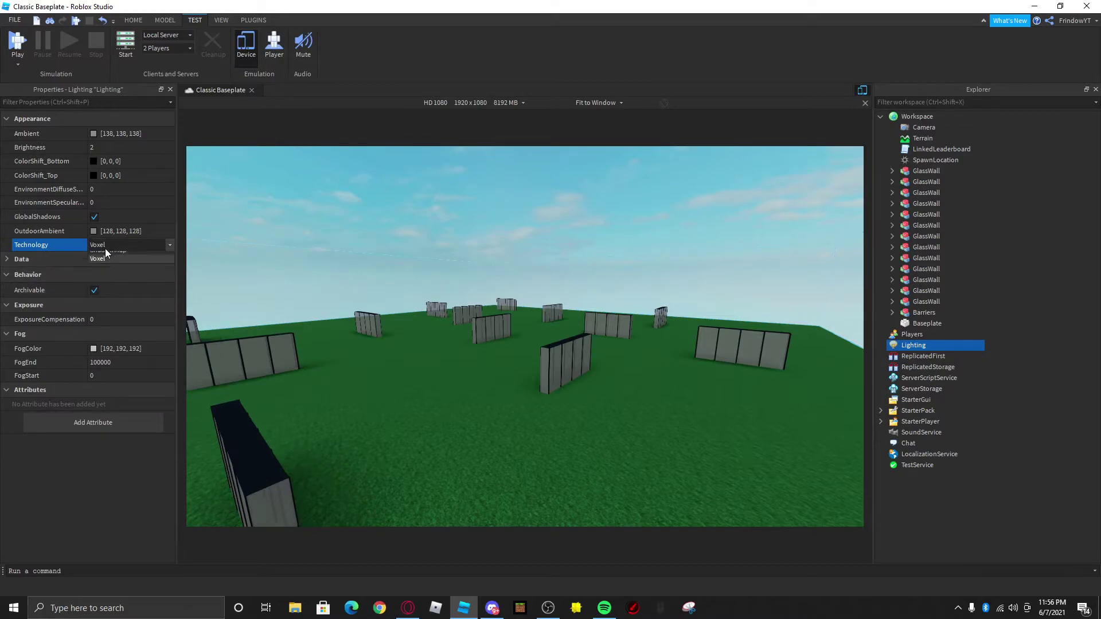
{"action": "left_click", "coordinate": [105, 247]}
{"action": "left_click", "coordinate": [109, 260]}
{"action": "key", "text": "q"}
{"action": "right_click_drag", "start_coordinate": [488, 321], "coordinate": [393, 268]}
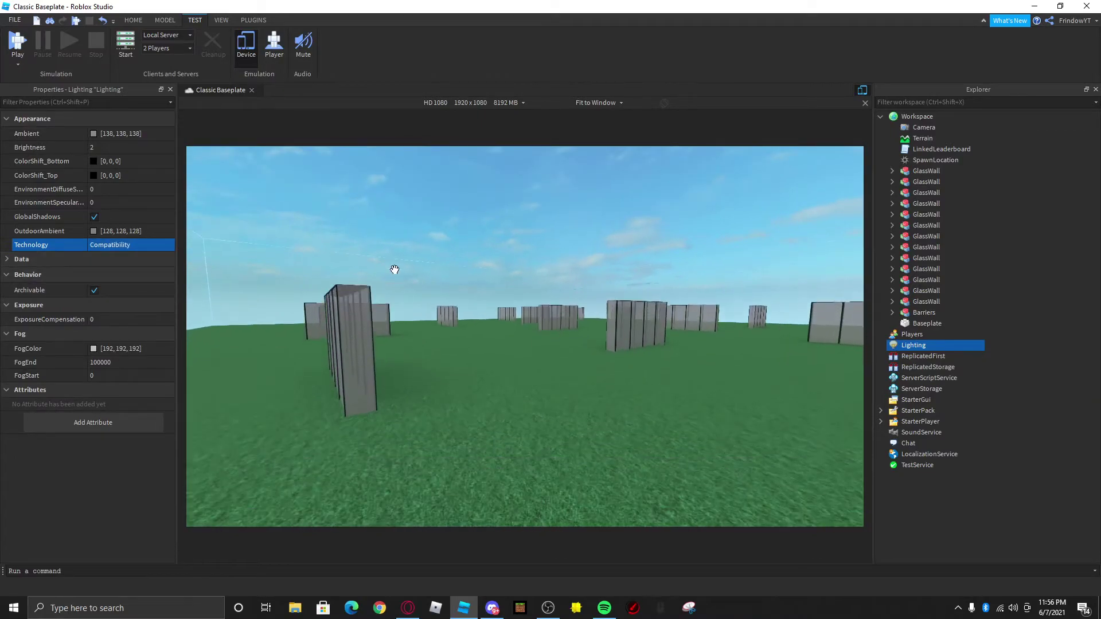
Step: Switch the Lighting technology back to Future and look over the glass walls
{"action": "left_click", "coordinate": [134, 244]}
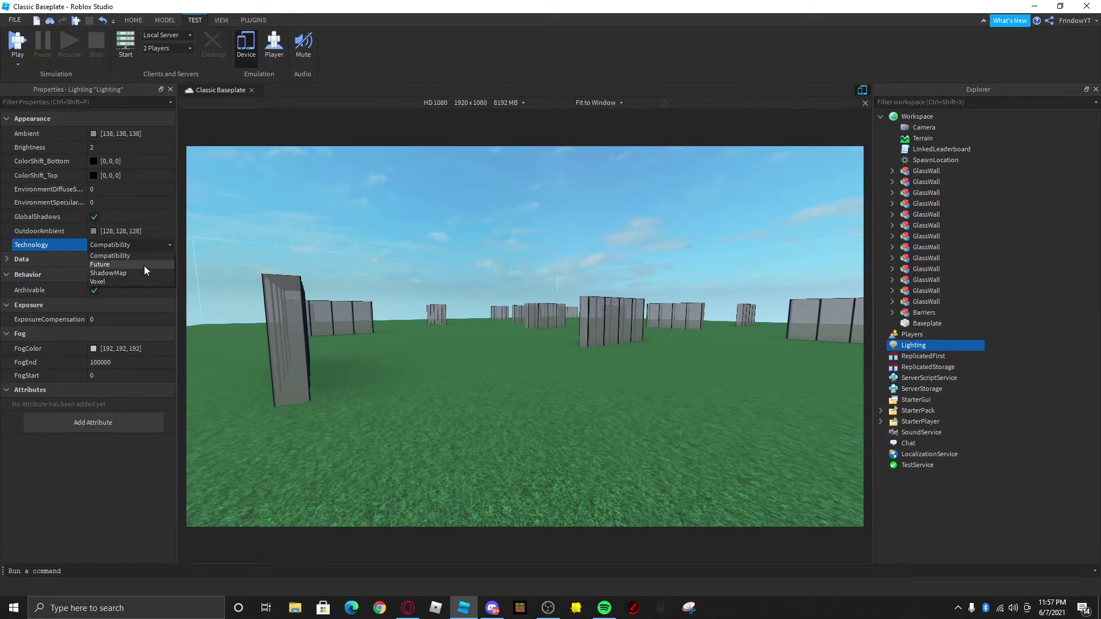
{"action": "left_click", "coordinate": [144, 265]}
{"action": "key", "text": "d"}
{"action": "right_click_drag", "start_coordinate": [440, 312], "coordinate": [438, 312]}
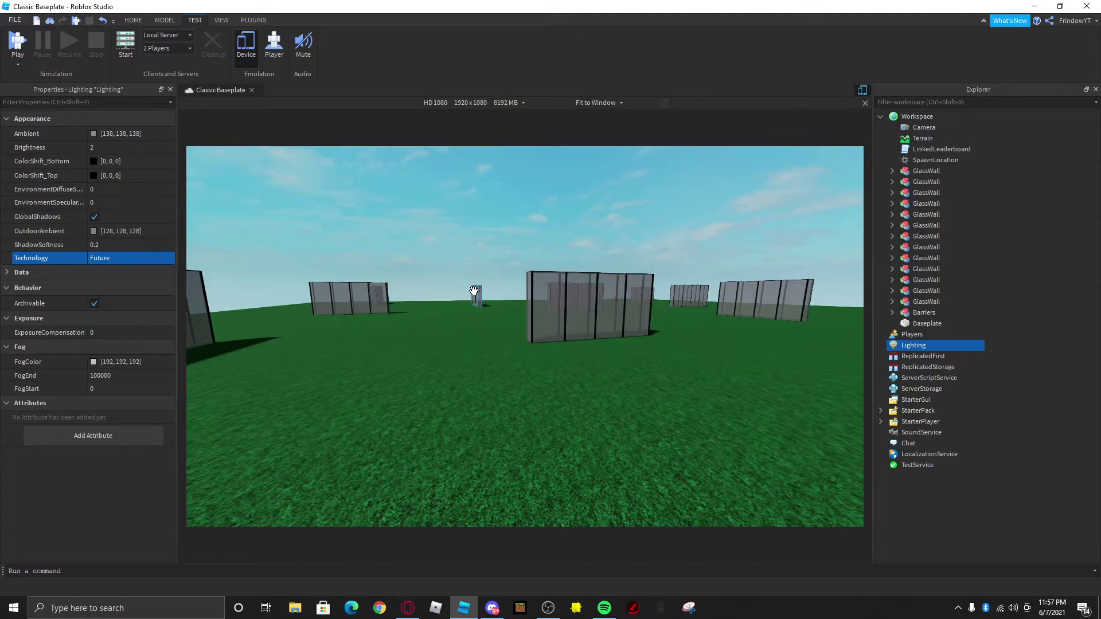
{"action": "key", "text": "a"}
Step: Convert the large ground part to grass terrain with Part to Terrain and turn on Decoration for Terrain
{"action": "left_click", "coordinate": [915, 142]}
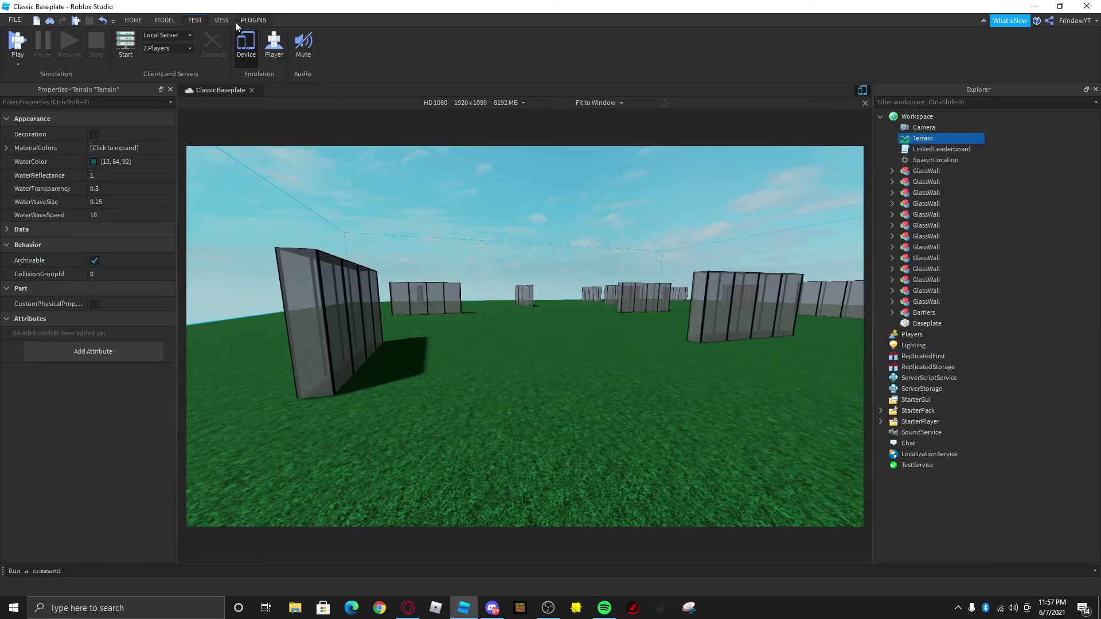
{"action": "left_click", "coordinate": [257, 21]}
{"action": "left_click", "coordinate": [309, 40]}
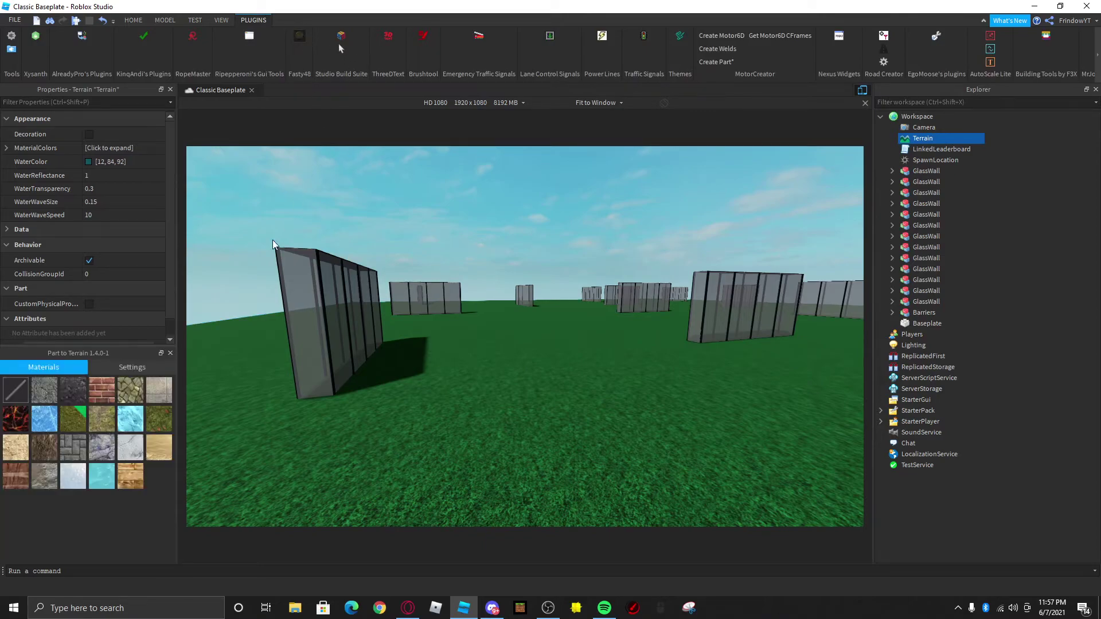
{"action": "left_click", "coordinate": [430, 383]}
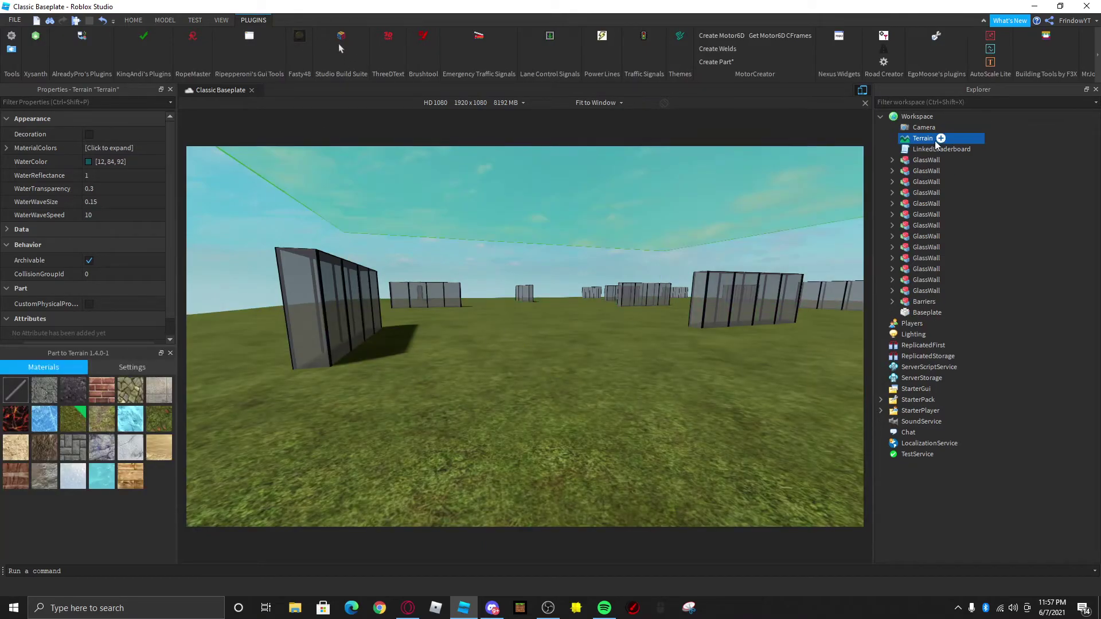
{"action": "left_click", "coordinate": [89, 134]}
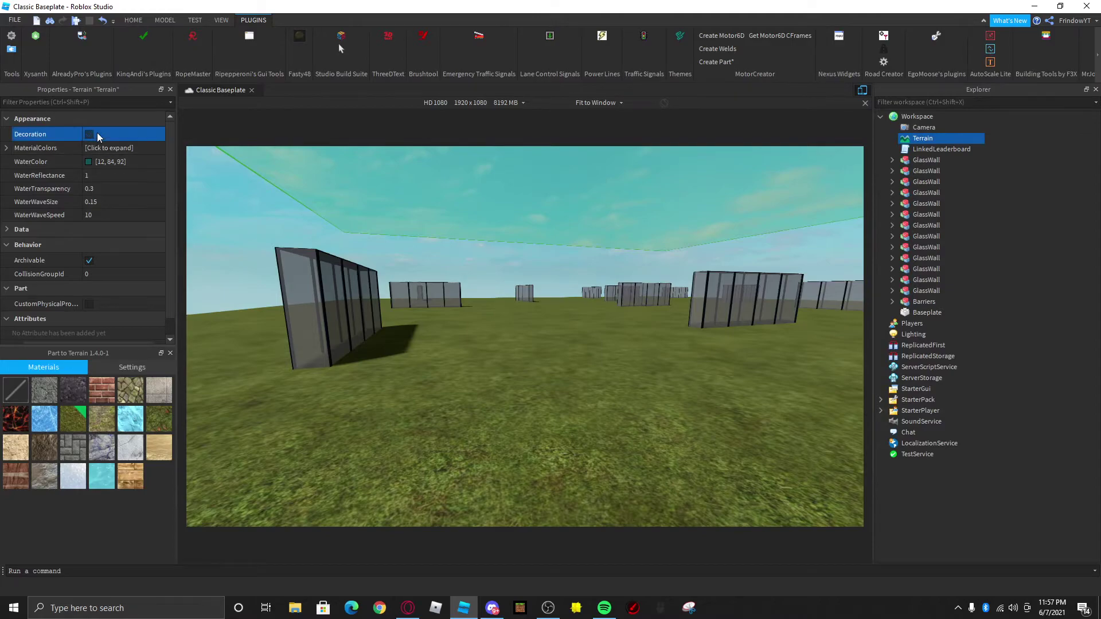
Step: Undo the grass terrain conversion to restore the original ground part and spawn location
{"action": "right_click_drag", "start_coordinate": [529, 268], "coordinate": [536, 258]}
{"action": "key", "text": "ctrl+z"}
{"action": "key", "text": "ctrl+z"}
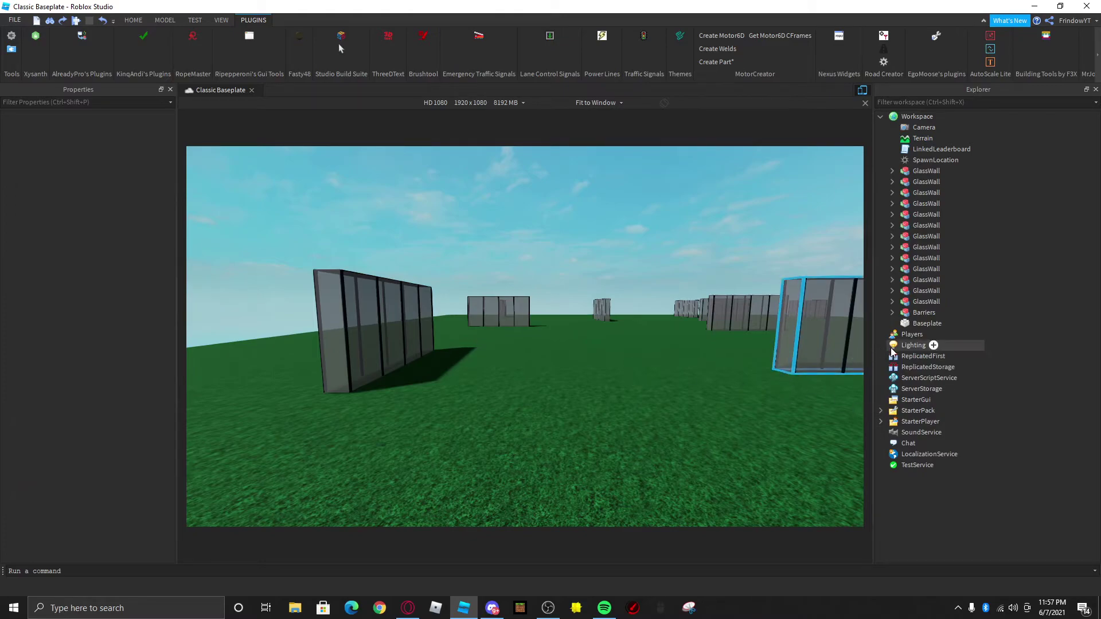
Step: Add a BlurEffect to the Lighting service
{"action": "left_click", "coordinate": [935, 345]}
{"action": "right_click_drag", "start_coordinate": [267, 307], "coordinate": [267, 307]}
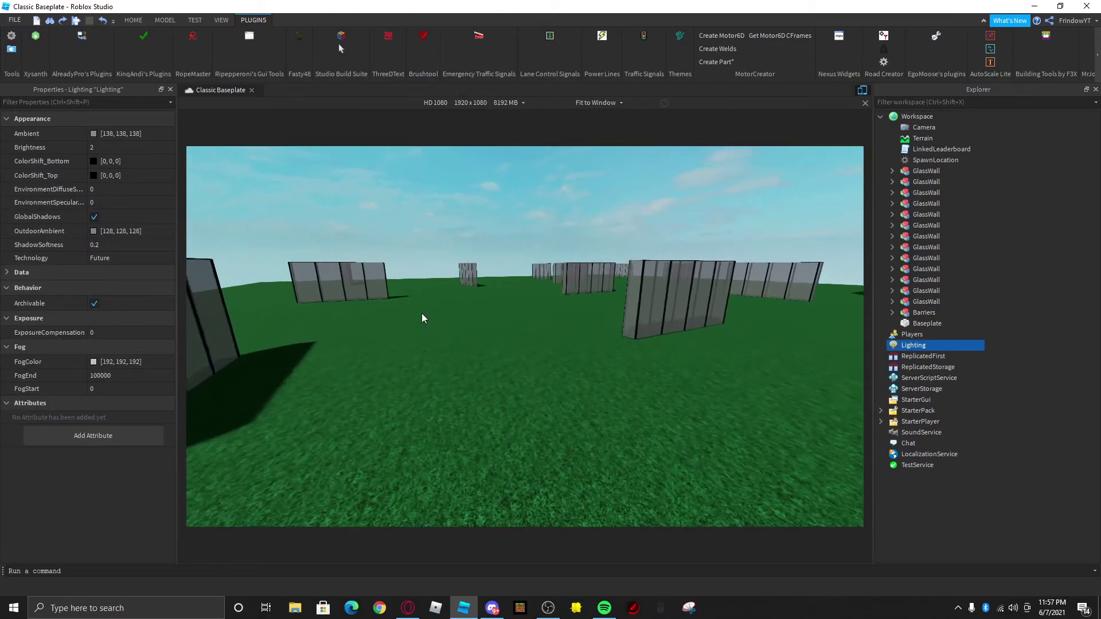
{"action": "right_click_drag", "start_coordinate": [423, 314], "coordinate": [424, 314]}
{"action": "right_click", "coordinate": [914, 346]}
{"action": "left_click", "coordinate": [957, 240]}
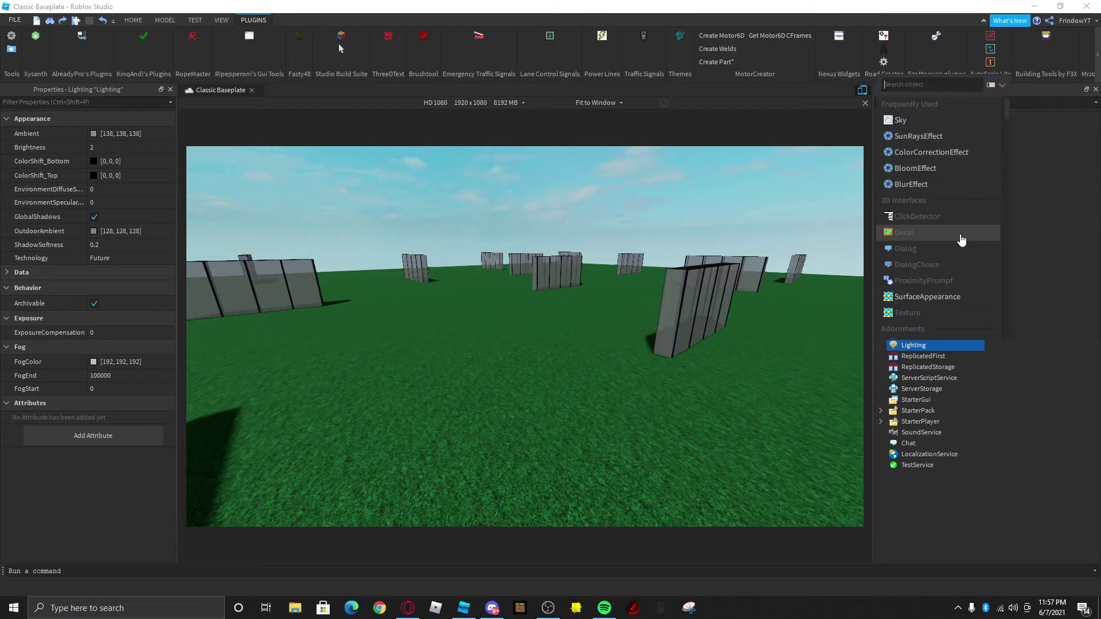
{"action": "type", "text": "blur"}
{"action": "left_click", "coordinate": [911, 105]}
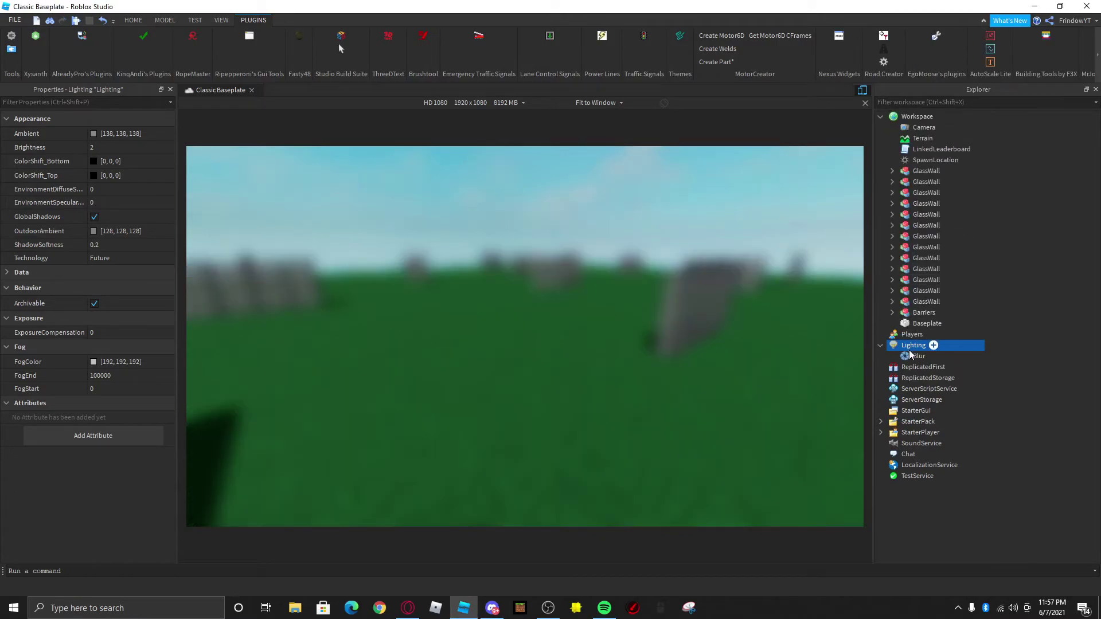
Step: Set the Size of the Blur effect to 6
{"action": "left_click", "coordinate": [126, 165]}
{"action": "type", "text": "4"}
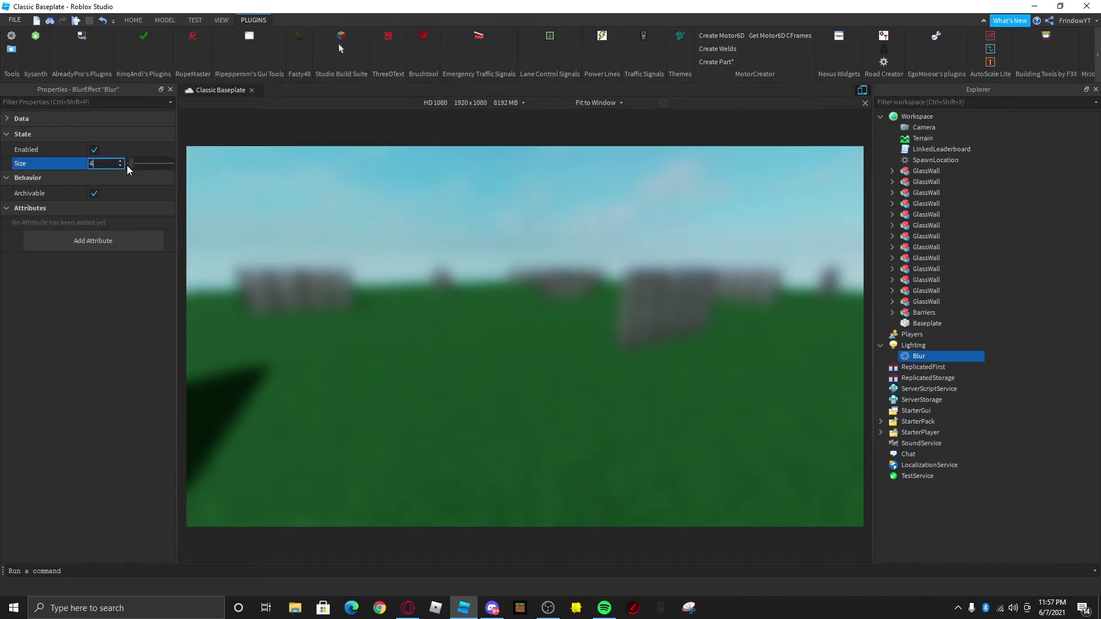
{"action": "key", "text": "BackSpace"}
{"action": "type", "text": "5"}
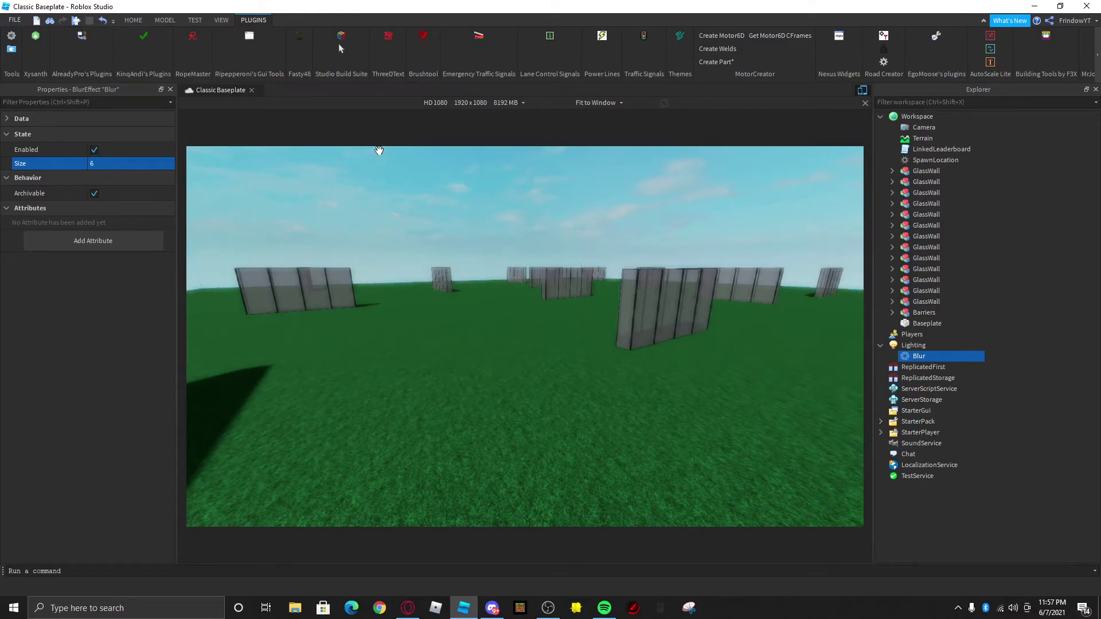
Step: Add a ColorCorrectionEffect to the Lighting service
{"action": "right_click", "coordinate": [914, 345]}
{"action": "left_click", "coordinate": [968, 244]}
{"action": "type", "text": "color"}
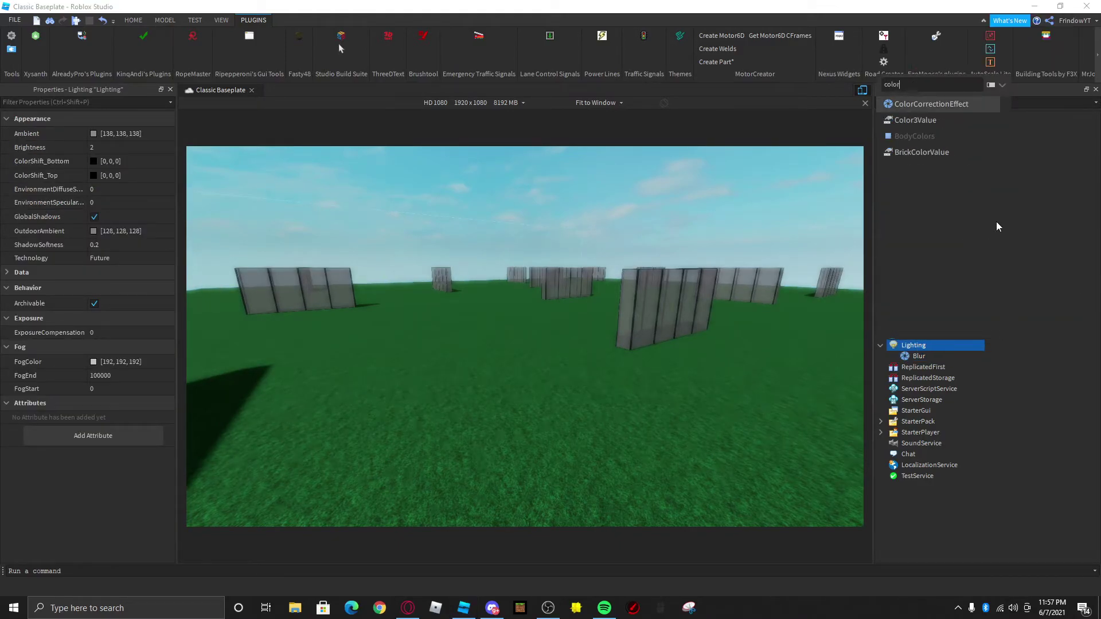
{"action": "left_click", "coordinate": [922, 108]}
Step: Set the ColorCorrection effect's Brightness to -0.1, Contrast to 0.2 and Saturation to 0.6, and look over the map
{"action": "left_click", "coordinate": [912, 367]}
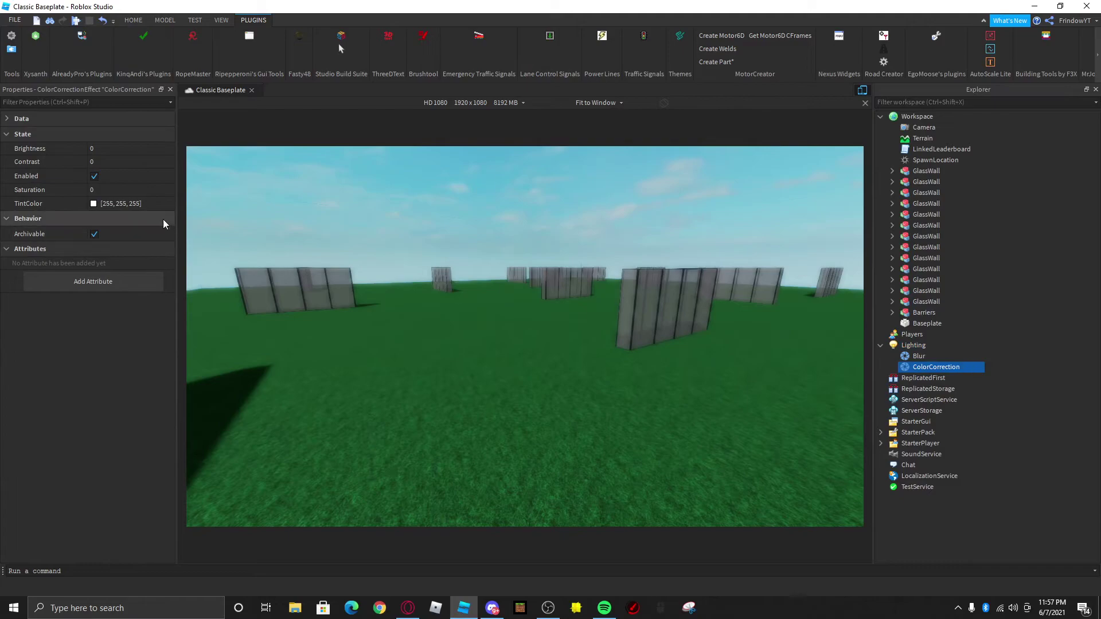
{"action": "left_click", "coordinate": [115, 150]}
{"action": "left_click_drag", "start_coordinate": [151, 150], "coordinate": [155, 189]}
{"action": "left_click", "coordinate": [123, 191]}
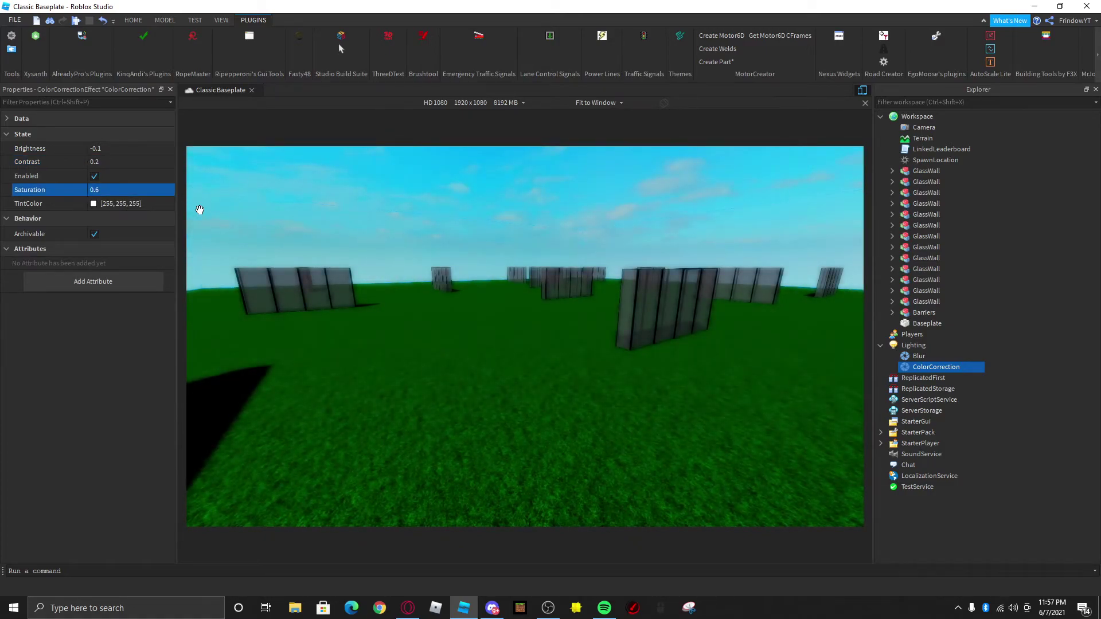
{"action": "right_click_drag", "start_coordinate": [385, 308], "coordinate": [582, 385]}
{"action": "left_click", "coordinate": [511, 379]}
{"action": "key", "text": "s"}
{"action": "key", "text": "w"}
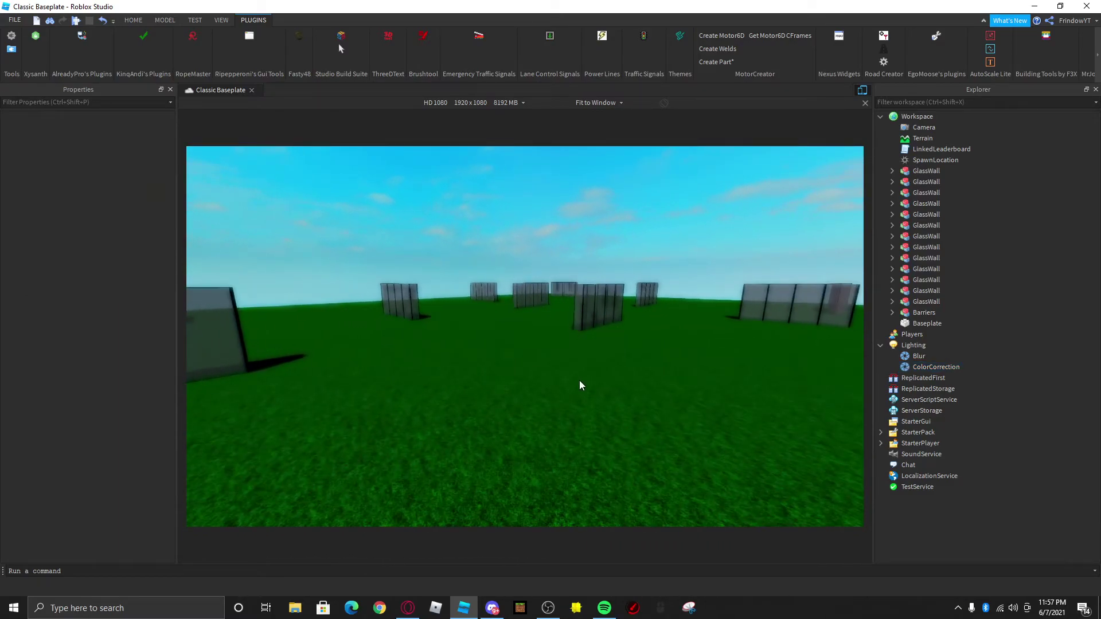
Step: Search the Toolbox models for Paintball and insert the first Paintball Gun into the starter pack
{"action": "left_click", "coordinate": [221, 20]}
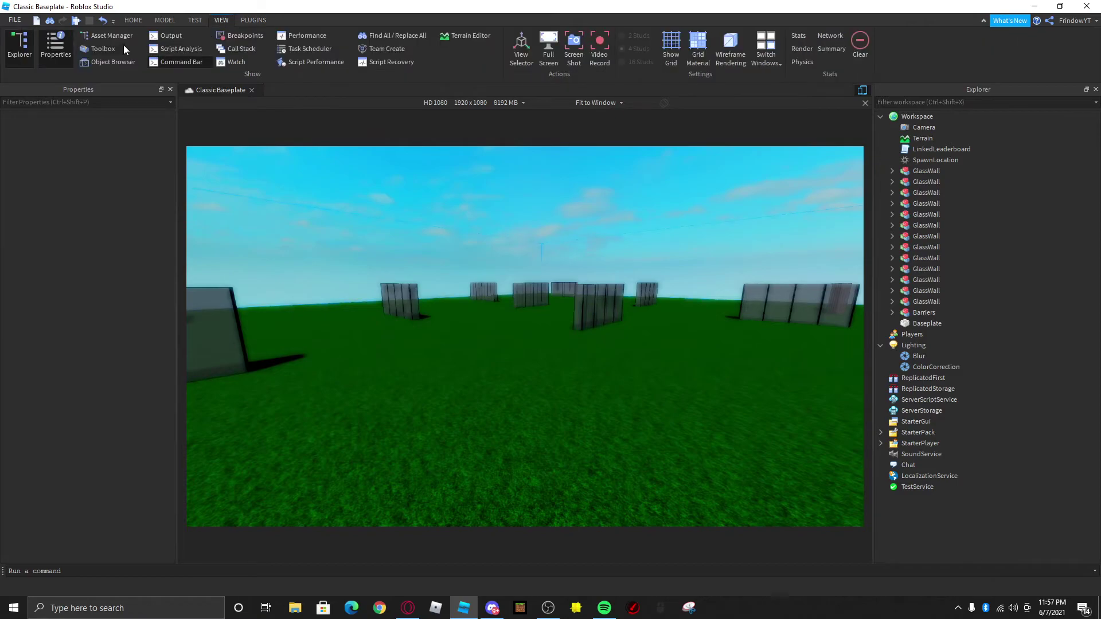
{"action": "left_click", "coordinate": [104, 48]}
{"action": "scroll", "coordinate": [48, 420], "scroll_direction": "down", "scroll_amount": 3}
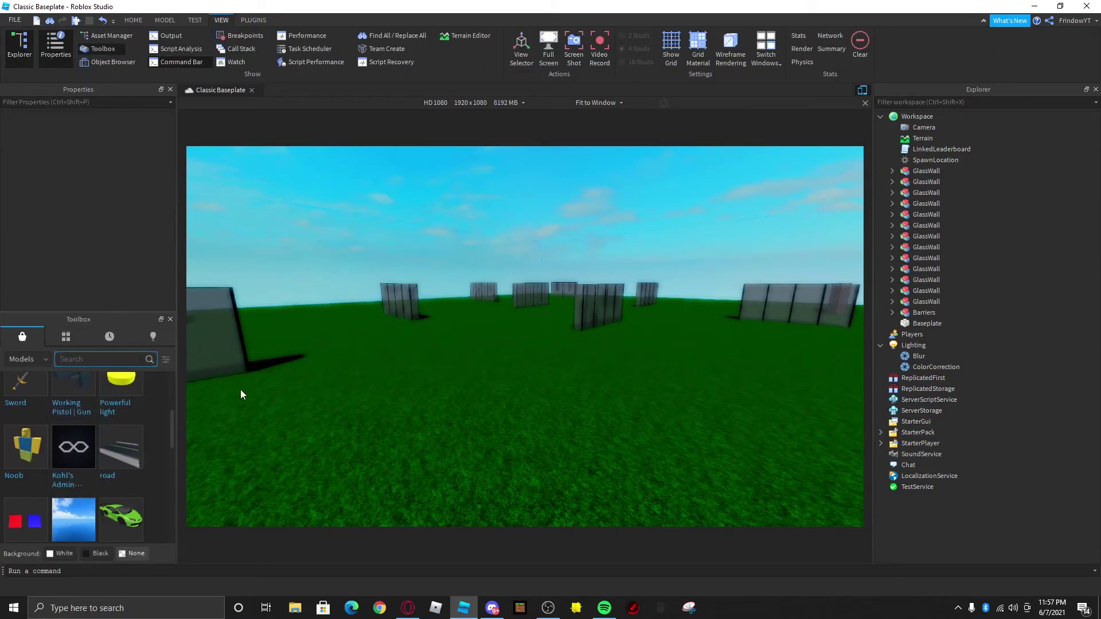
{"action": "type", "text": "Paintball"}
{"action": "key", "text": "Return"}
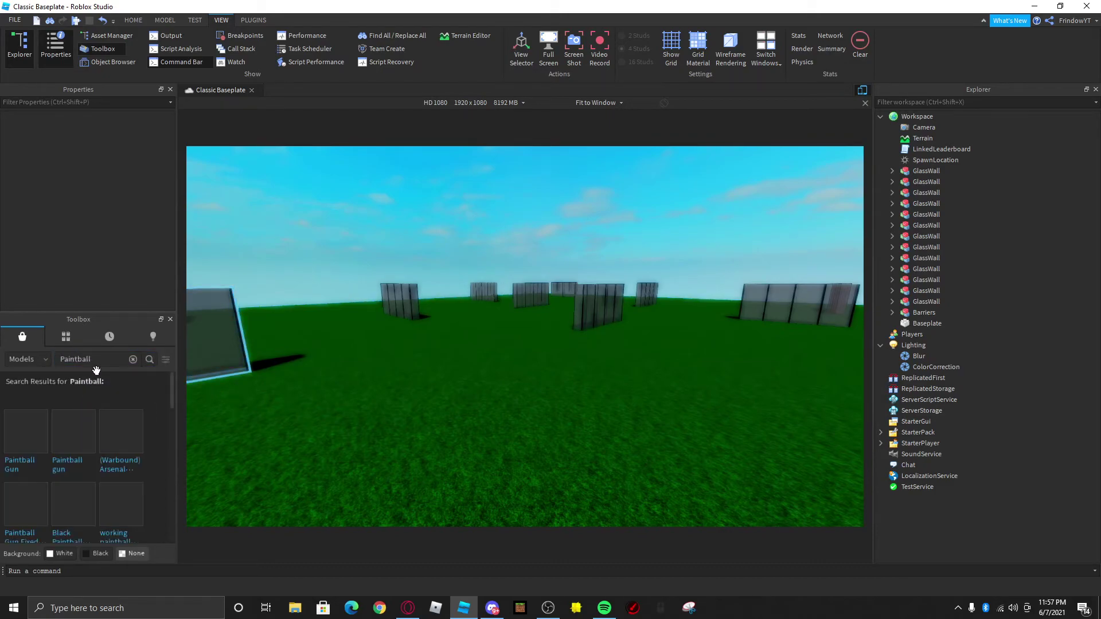
{"action": "left_click", "coordinate": [28, 438]}
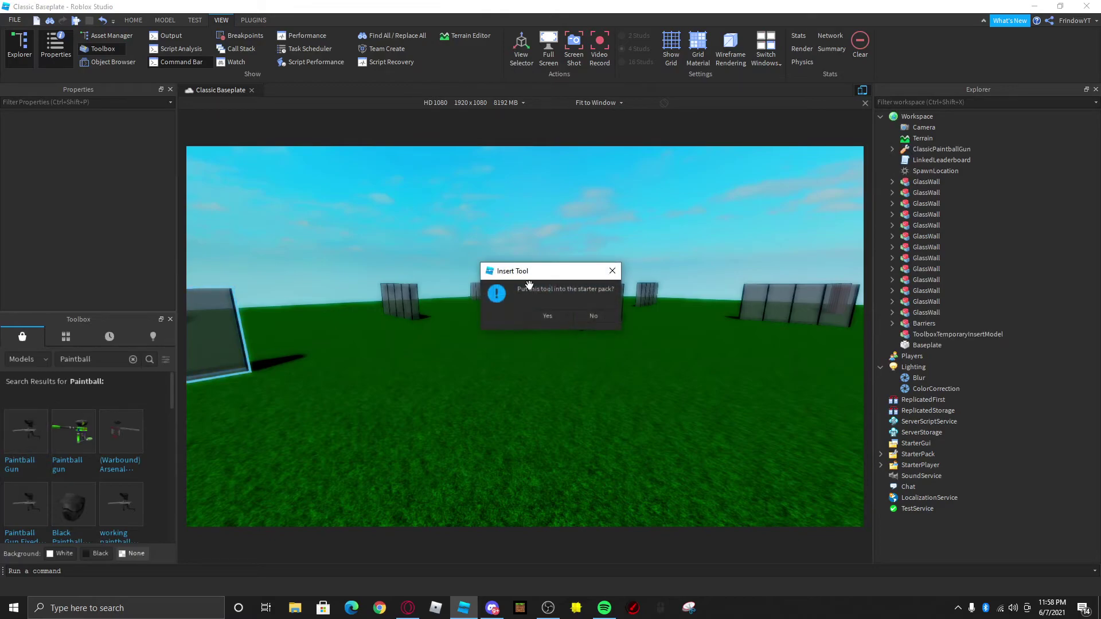
{"action": "left_click", "coordinate": [576, 316]}
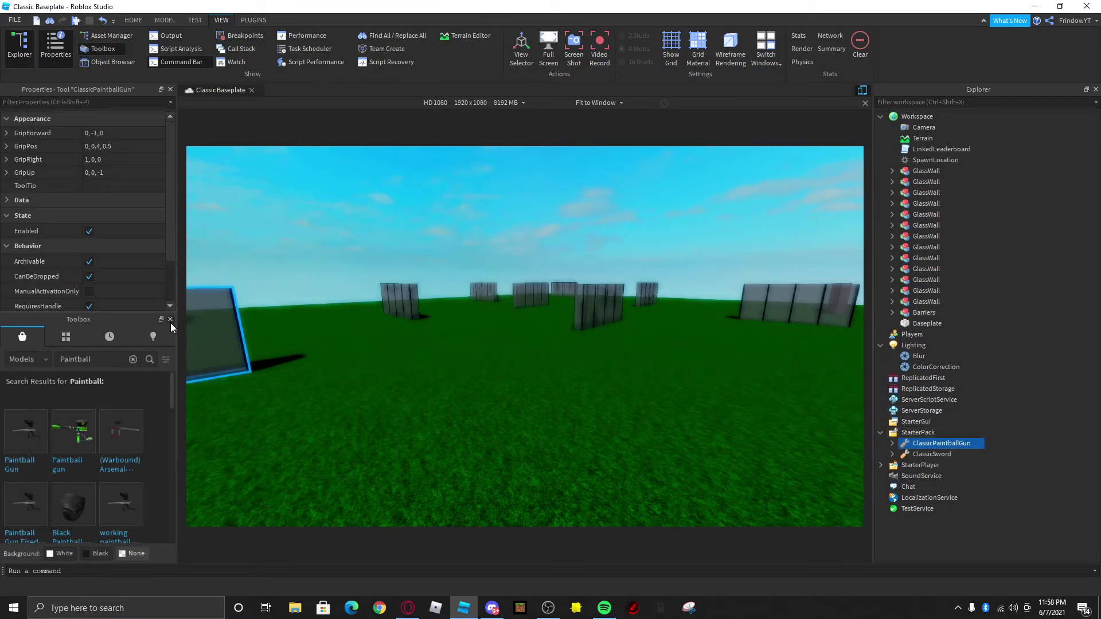
{"action": "left_click", "coordinate": [169, 319]}
Step: Turn off CanBeDropped for both ClassicSword and ClassicPaintballGun in StarterPack
{"action": "left_click", "coordinate": [1008, 456]}
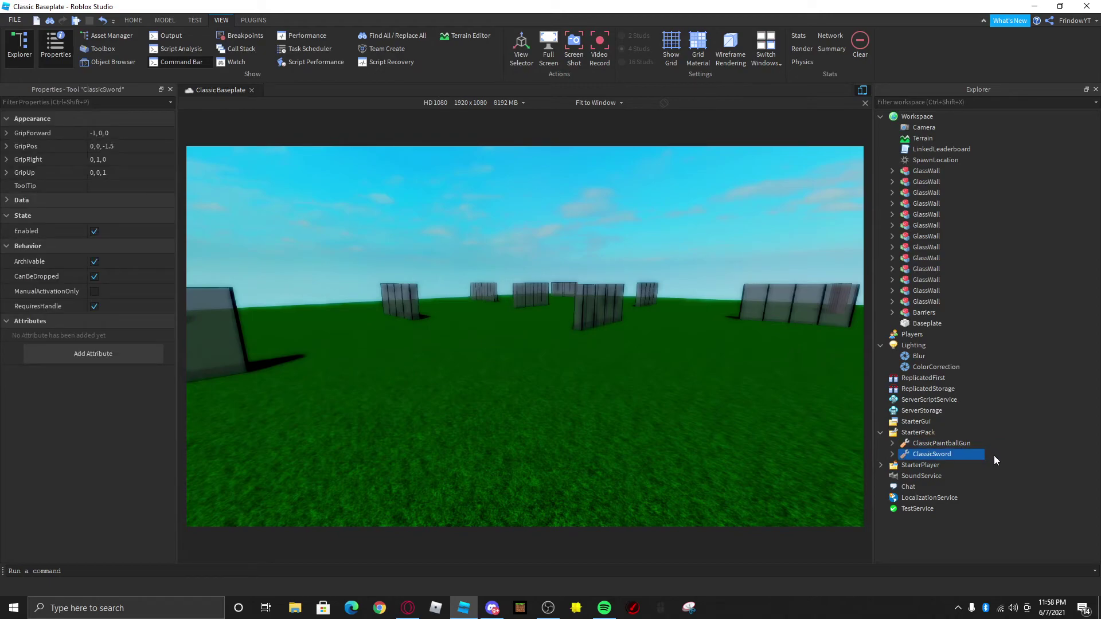
{"action": "left_click", "coordinate": [962, 444], "text": "ctrl"}
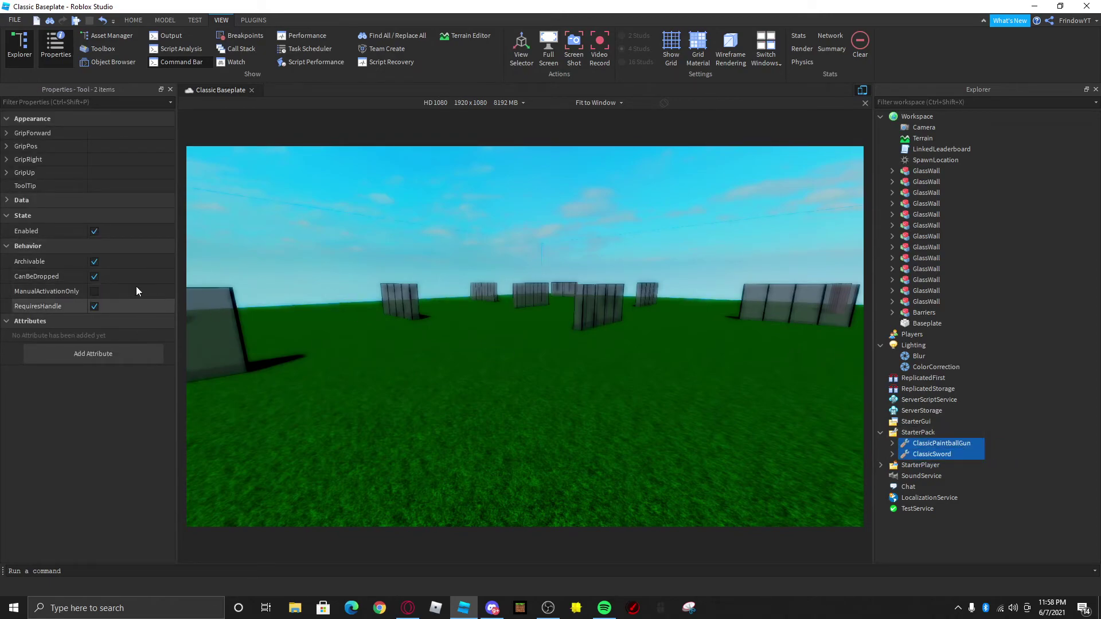
{"action": "left_click", "coordinate": [95, 276]}
{"action": "left_click", "coordinate": [372, 254]}
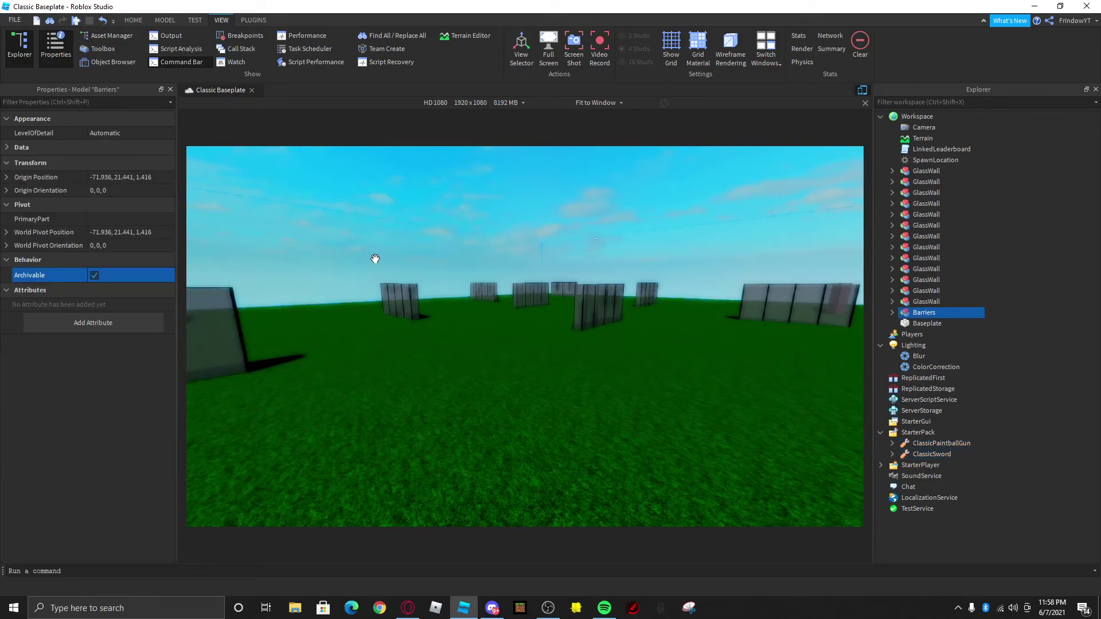
{"action": "left_click", "coordinate": [364, 192]}
Step: Start a playtest and try equipping the starter tools on the character
{"action": "left_click", "coordinate": [195, 20]}
{"action": "left_click", "coordinate": [18, 41]}
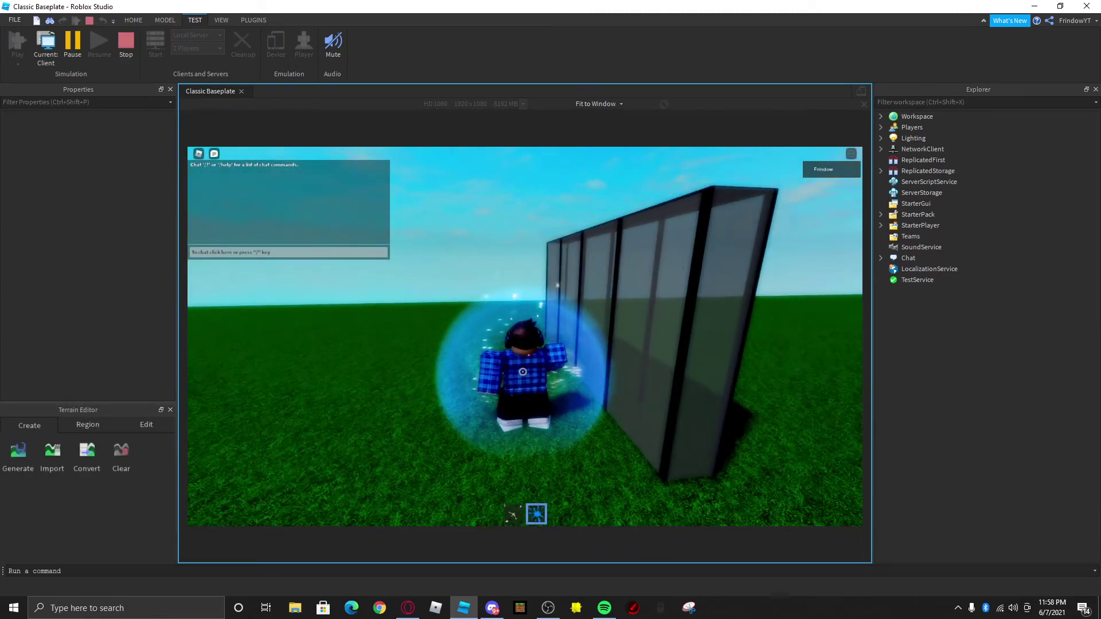
{"action": "key", "text": "s"}
{"action": "right_click_drag", "start_coordinate": [522, 372], "coordinate": [524, 371]}
{"action": "key", "text": "2"}
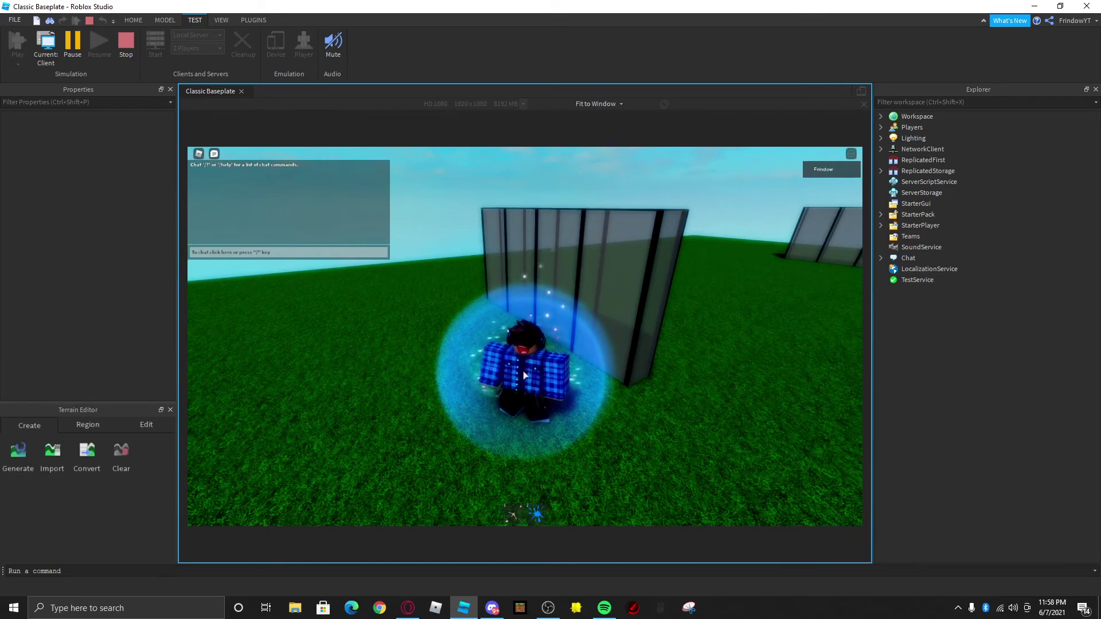
{"action": "key", "text": "1"}
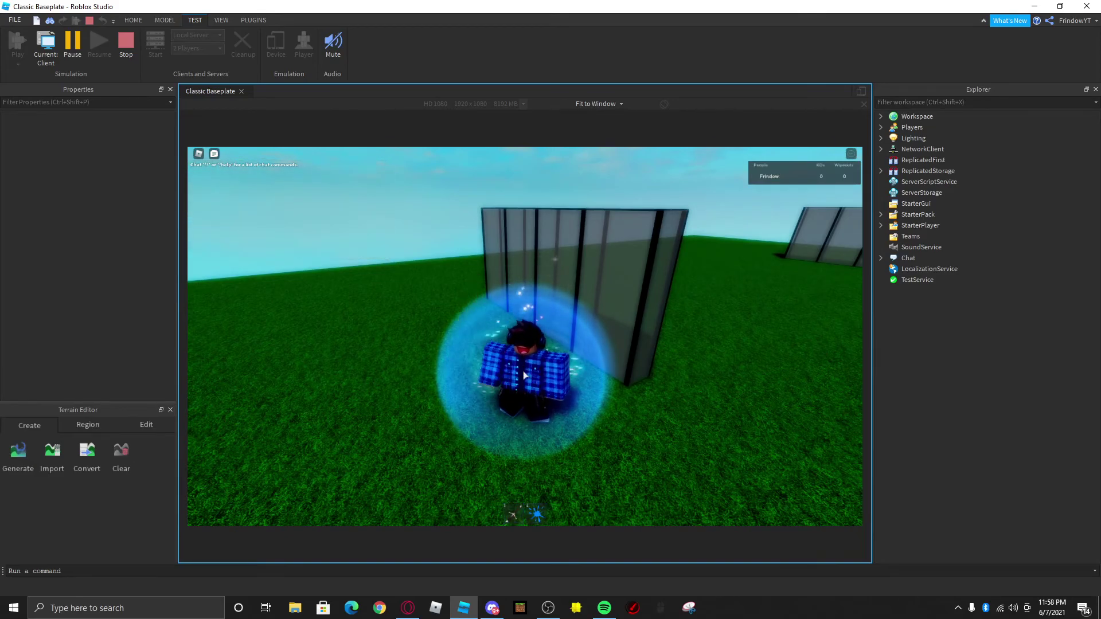
Step: Fire the paintball gun in first-person view toward the glass walls and end the playtest
{"action": "right_click_drag", "start_coordinate": [526, 370], "coordinate": [526, 370]}
{"action": "scroll", "coordinate": [526, 370], "scroll_direction": "up", "scroll_amount": 5}
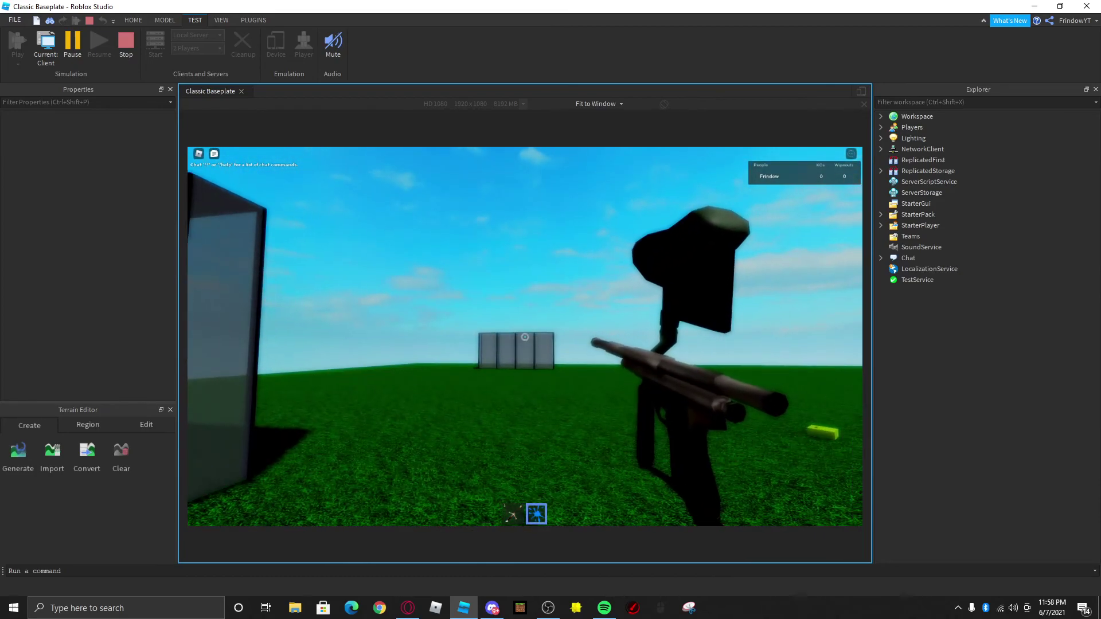
{"action": "left_click", "coordinate": [525, 337]}
{"action": "key", "text": "s"}
{"action": "left_click", "coordinate": [525, 338]}
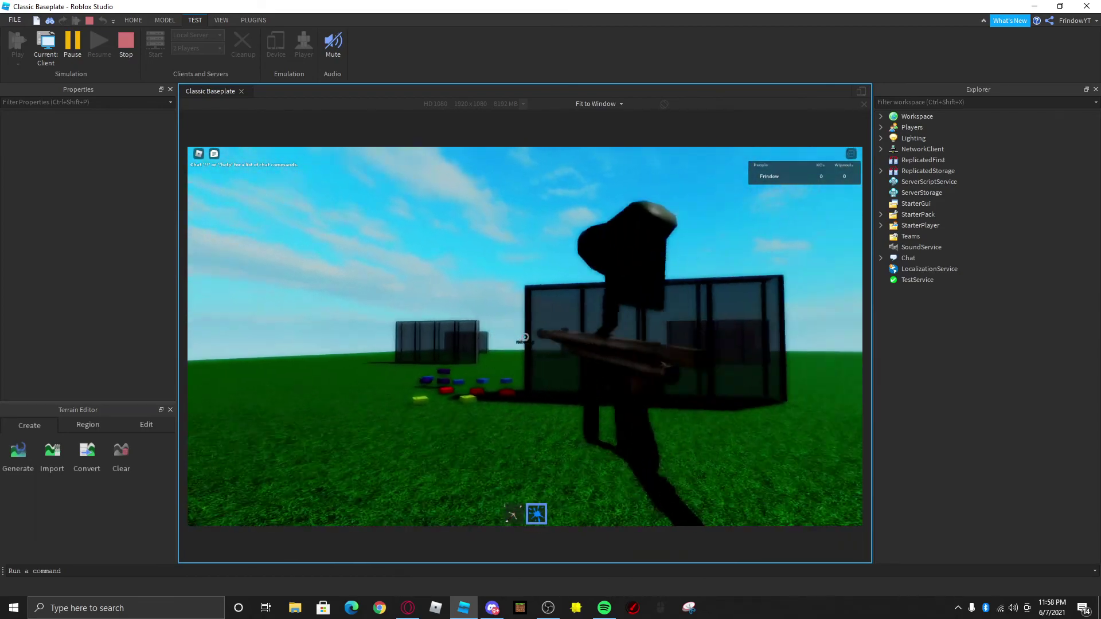
{"action": "left_click", "coordinate": [525, 337]}
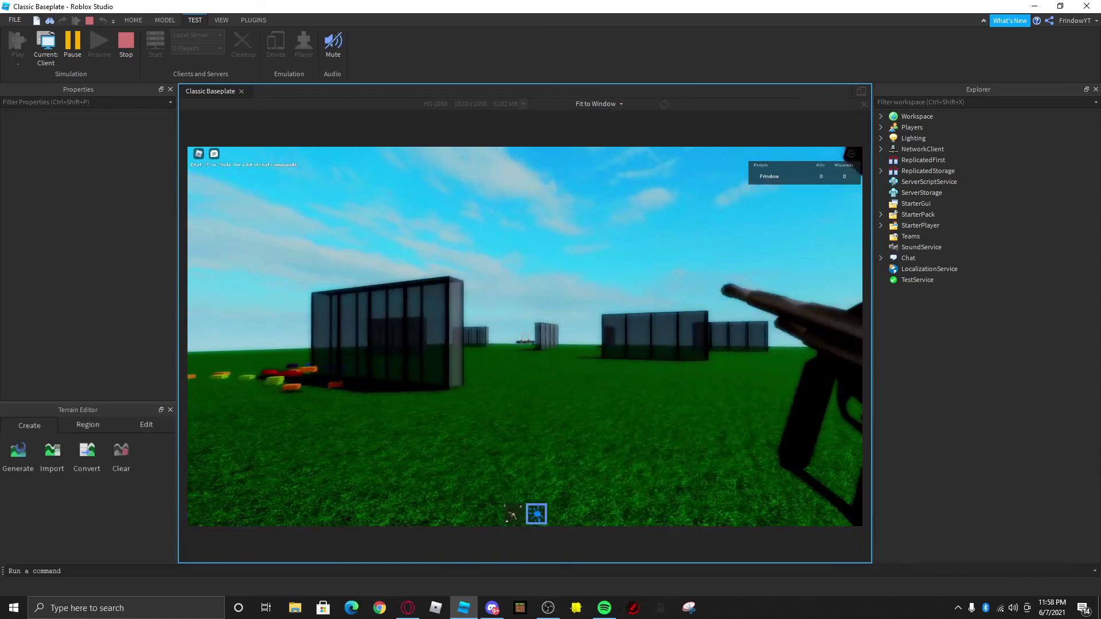
{"action": "scroll", "coordinate": [524, 337], "scroll_direction": "down", "scroll_amount": 5}
{"action": "left_click", "coordinate": [125, 43]}
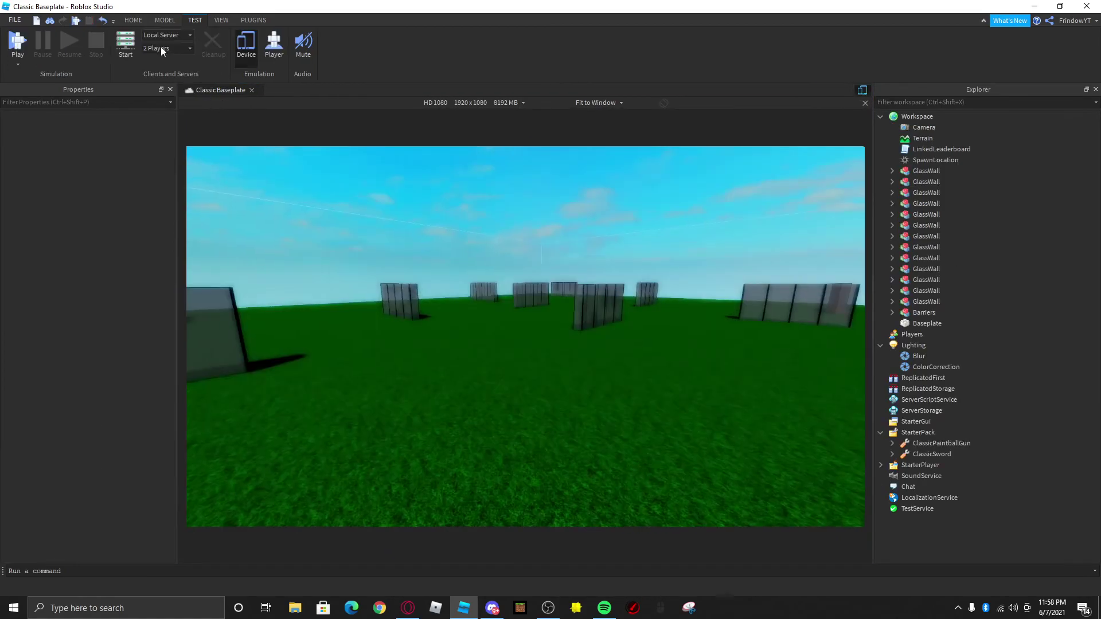
Step: Publish the place as a new game named Sword Fighting Game
{"action": "left_click", "coordinate": [591, 47]}
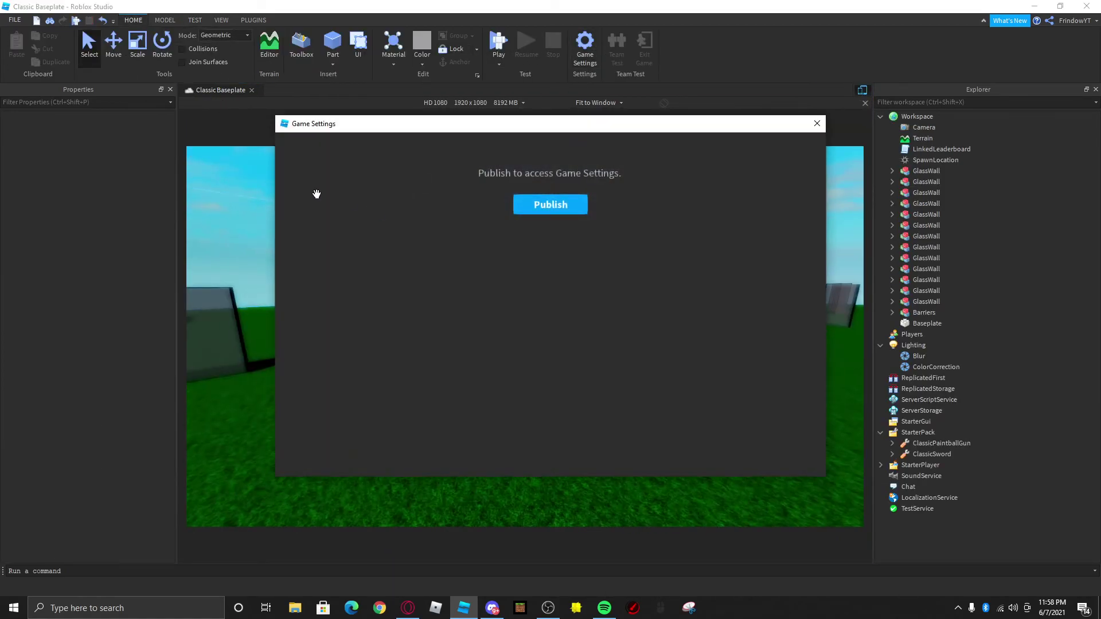
{"action": "left_click", "coordinate": [552, 204]}
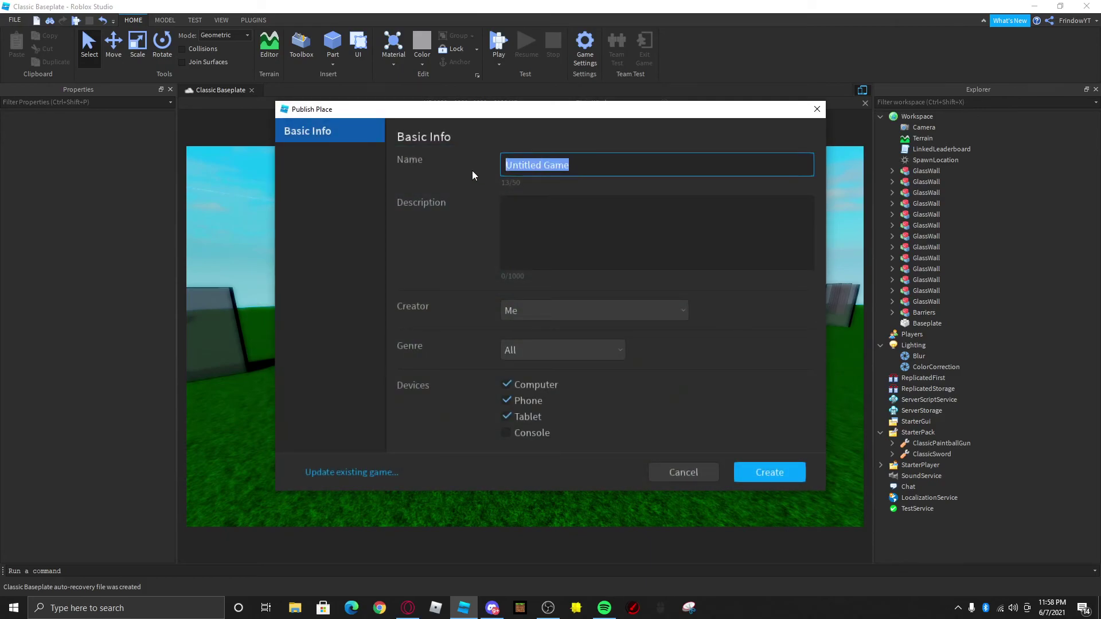
{"action": "type", "text": "Sword Fighting G"}
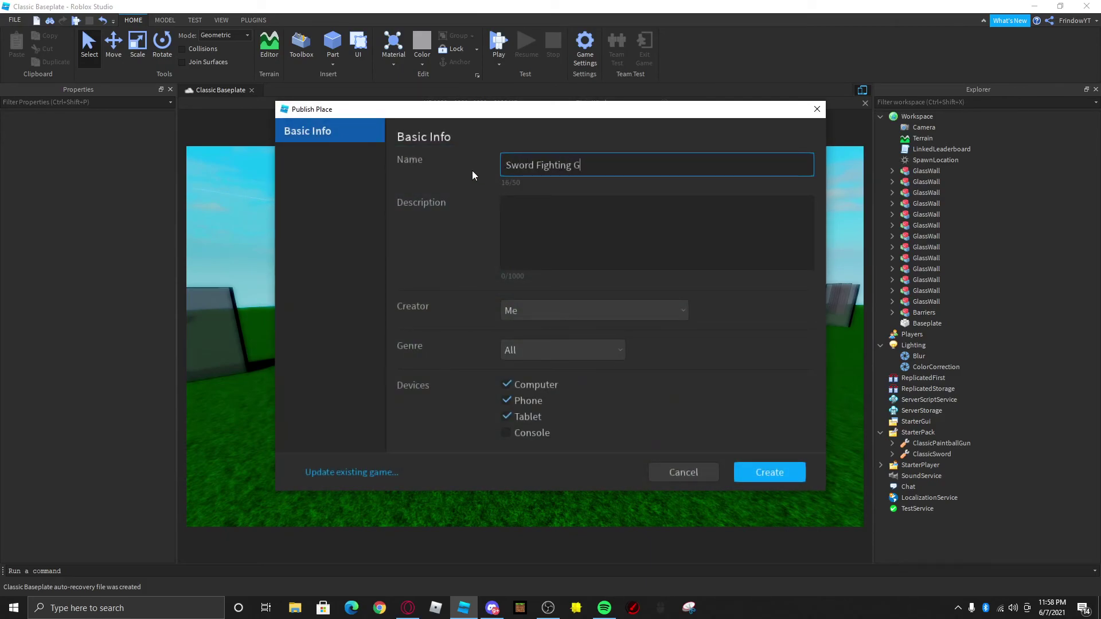
{"action": "type", "text": "ame"}
{"action": "left_click", "coordinate": [763, 467]}
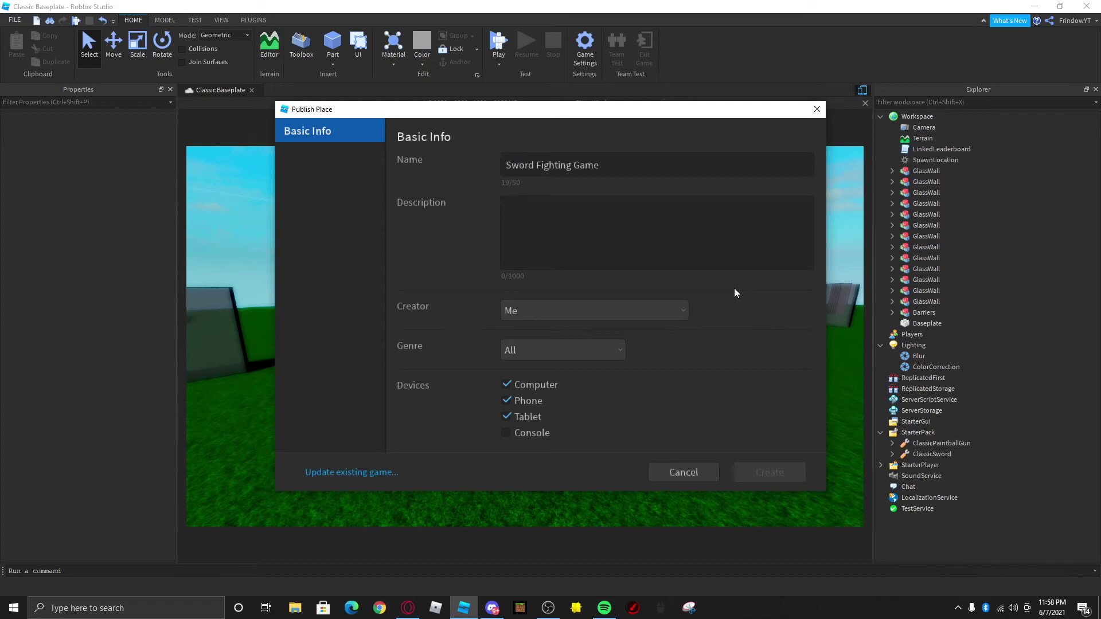
{"action": "left_click", "coordinate": [568, 459]}
Step: Set the Avatar Type to R6 in the Game Settings and save the change
{"action": "left_click", "coordinate": [574, 57]}
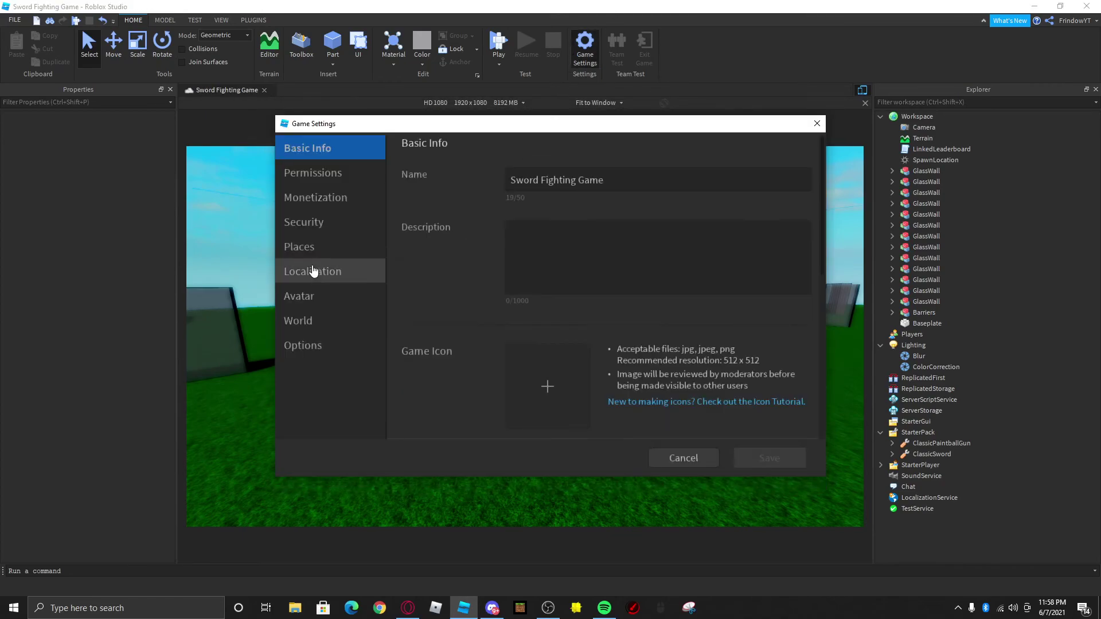
{"action": "left_click", "coordinate": [319, 298]}
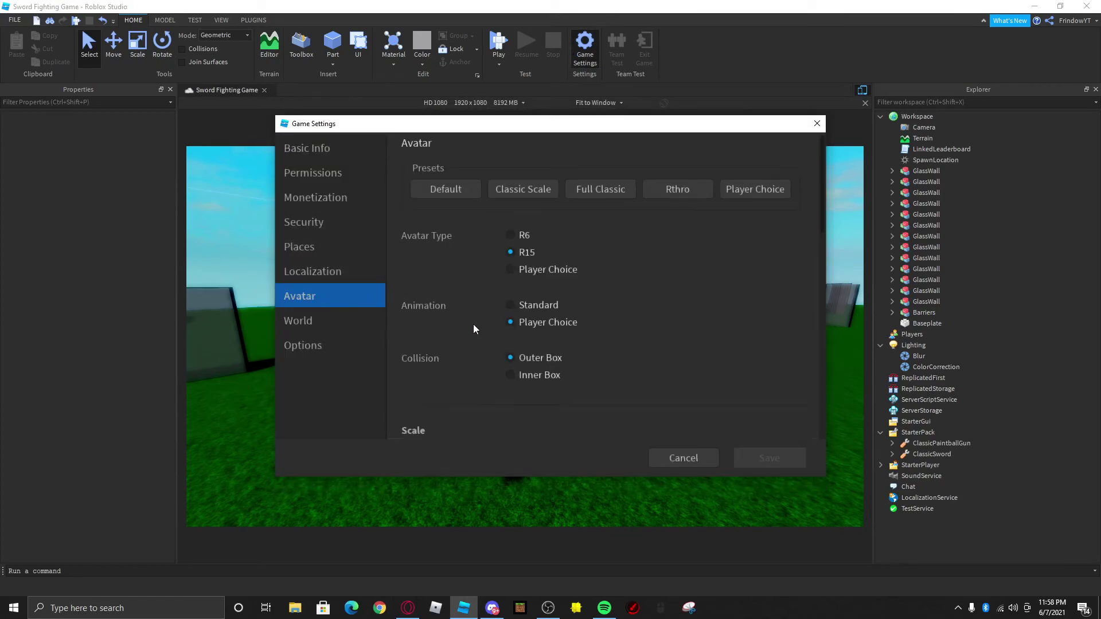
{"action": "left_click", "coordinate": [510, 236]}
{"action": "left_click", "coordinate": [769, 458]}
{"action": "left_click", "coordinate": [634, 333]}
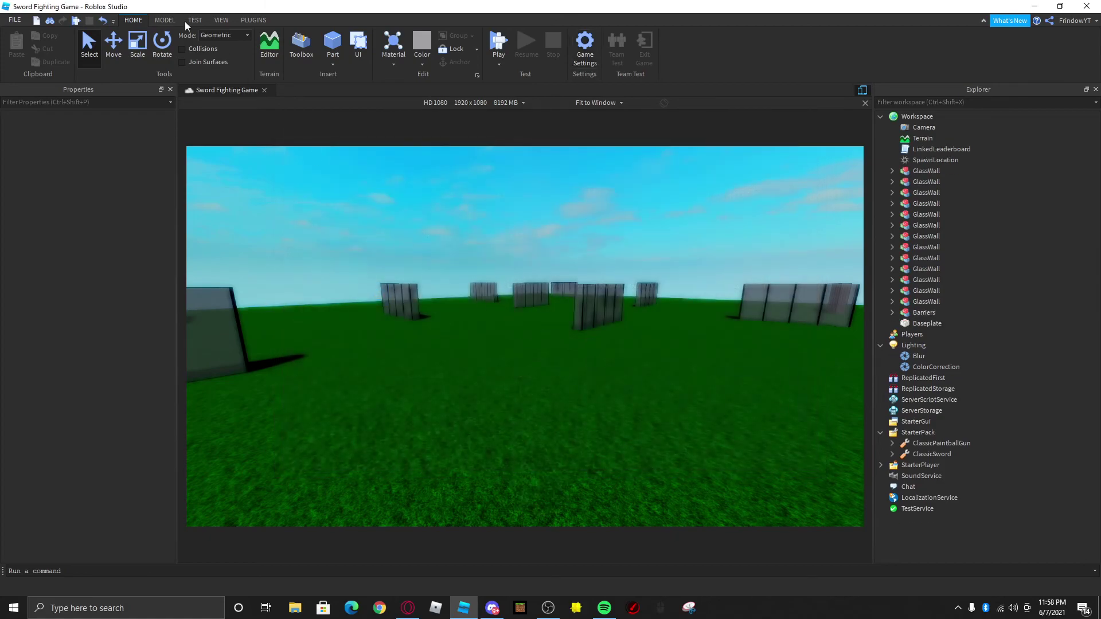
Step: Playtest the game with the R6 avatar, firing paintballs while walking around the glass walls, and stop the test
{"action": "left_click", "coordinate": [198, 21]}
{"action": "left_click", "coordinate": [18, 41]}
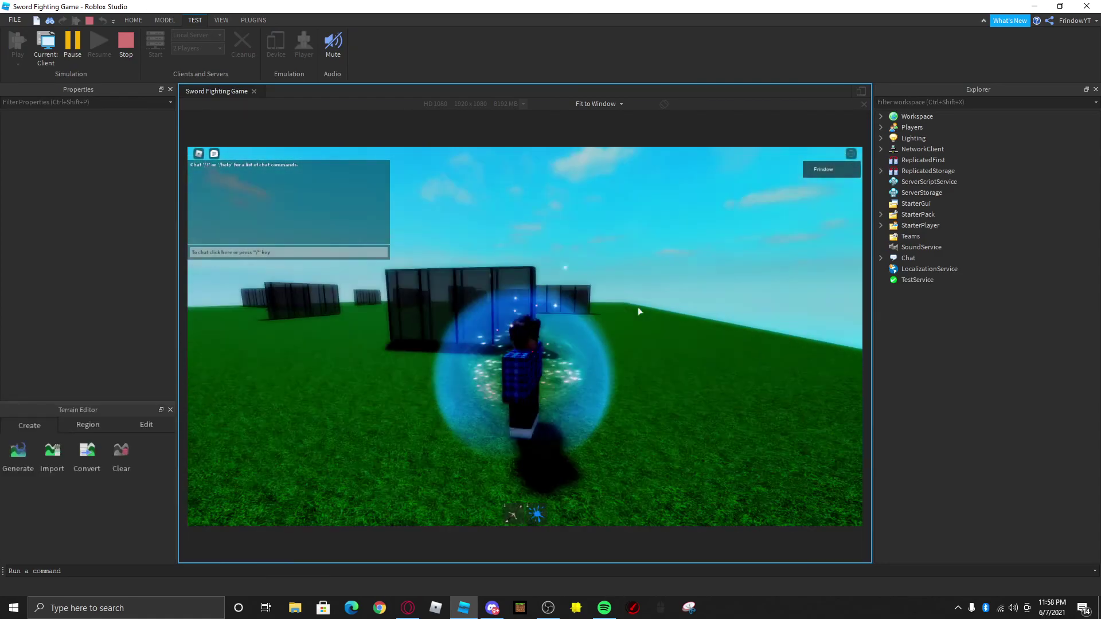
{"action": "key", "text": "w"}
{"action": "key", "text": "d"}
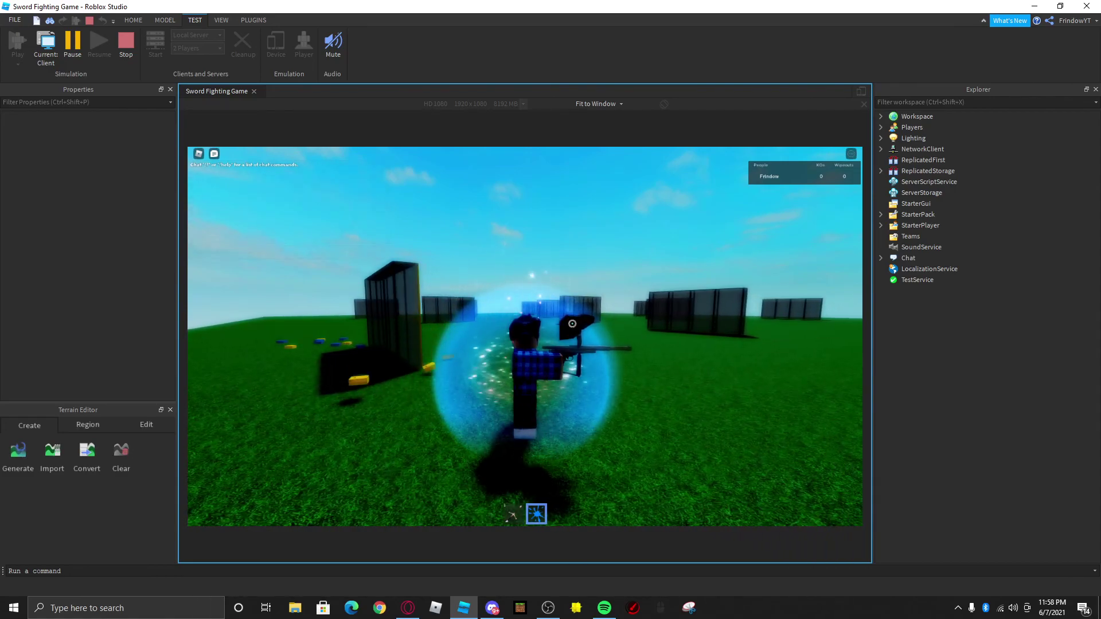
{"action": "key", "text": "w"}
{"action": "right_click_drag", "start_coordinate": [582, 316], "coordinate": [581, 320]}
{"action": "key", "text": "w"}
{"action": "key", "text": "d"}
{"action": "right_click_drag", "start_coordinate": [664, 312], "coordinate": [663, 310]}
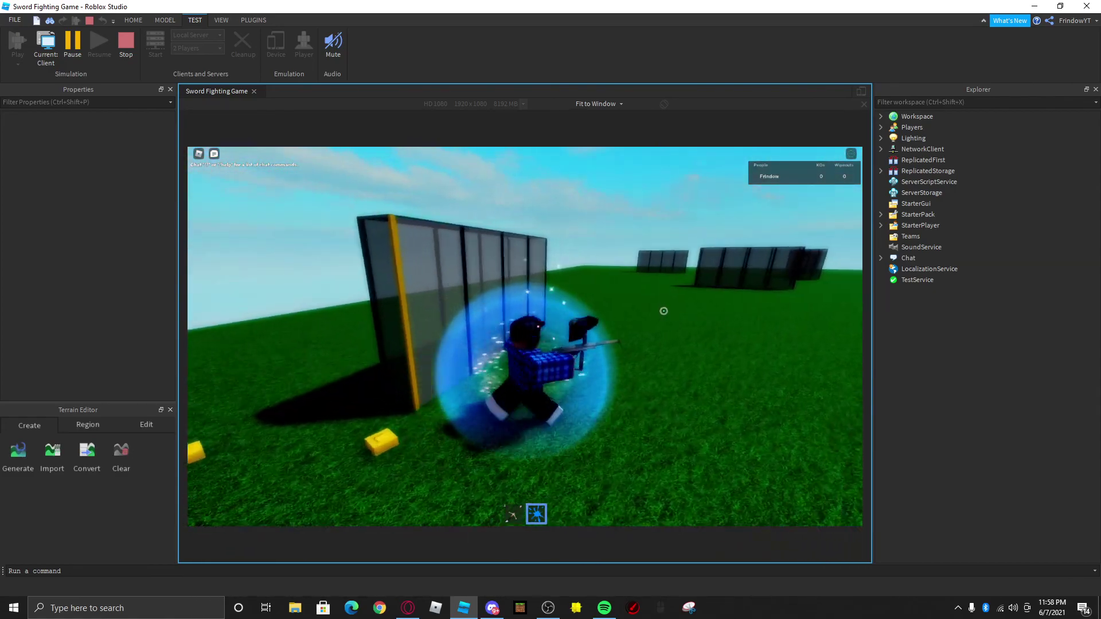
{"action": "left_click", "coordinate": [126, 40]}
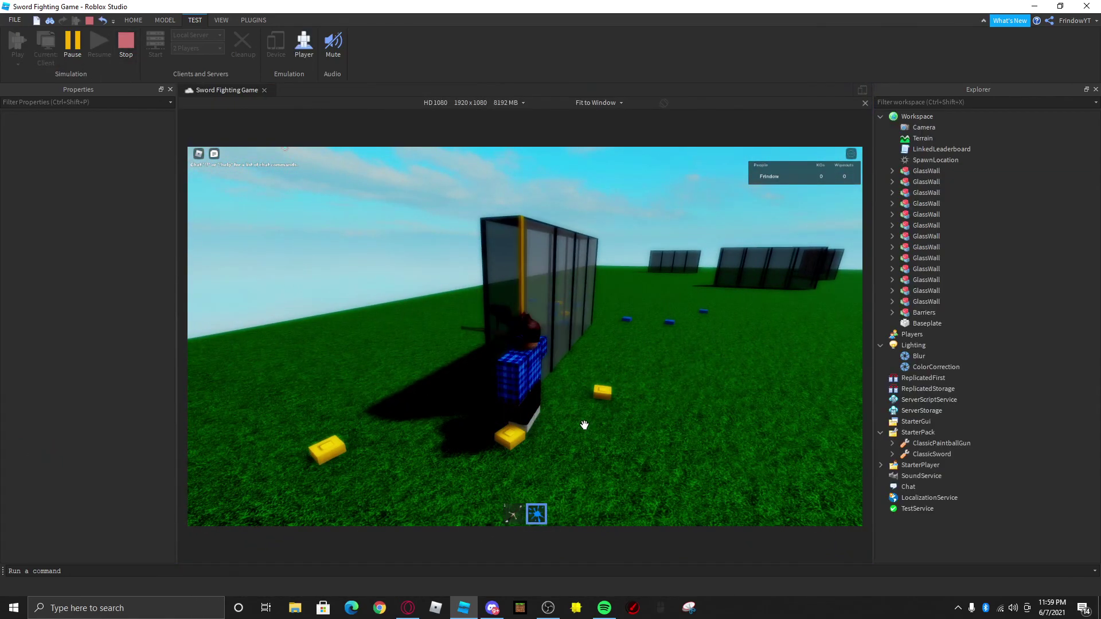
{"action": "key", "text": "a"}
{"action": "right_click_drag", "start_coordinate": [582, 400], "coordinate": [582, 400]}
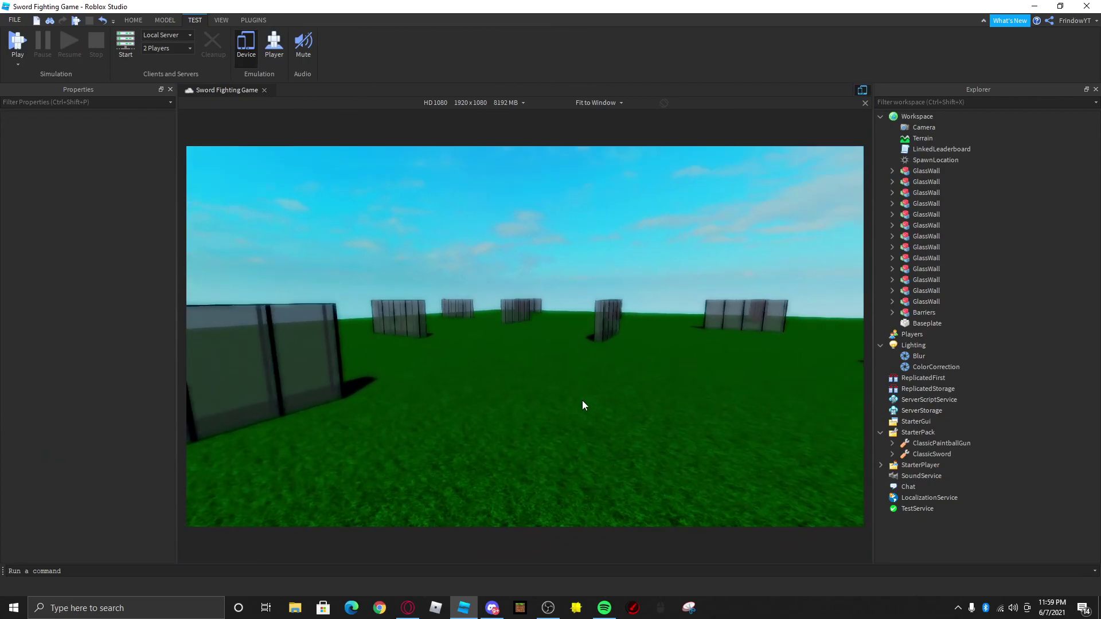